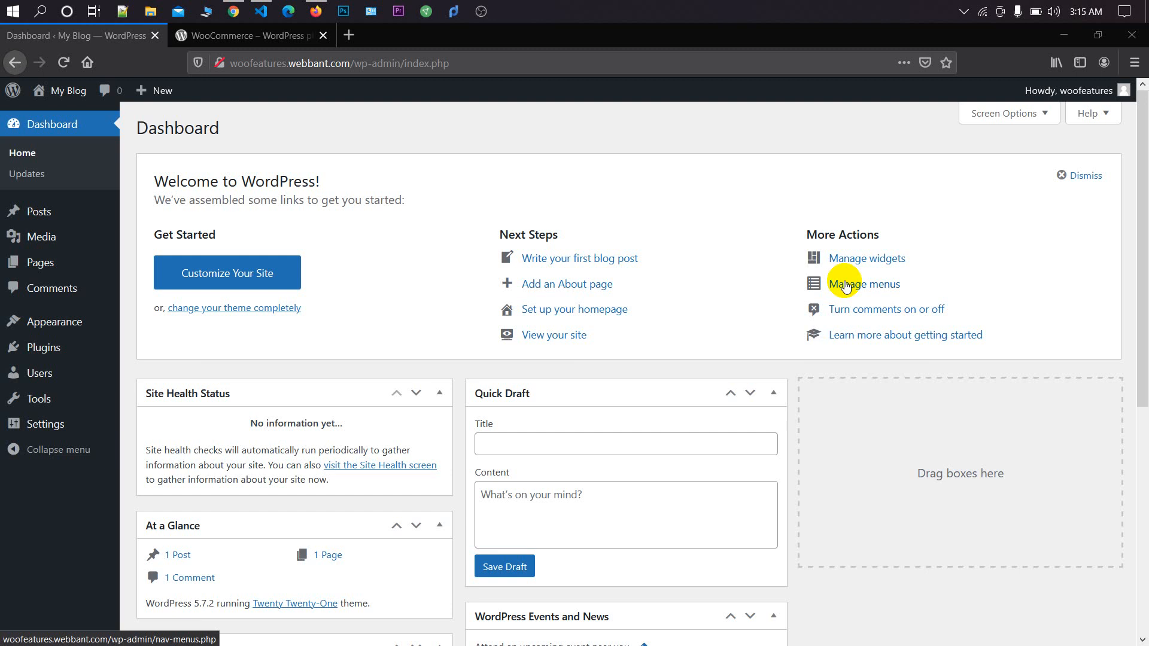
Step: Look over the WooCommerce plugin page on WordPress.org, including its title, author and description
click(287, 48)
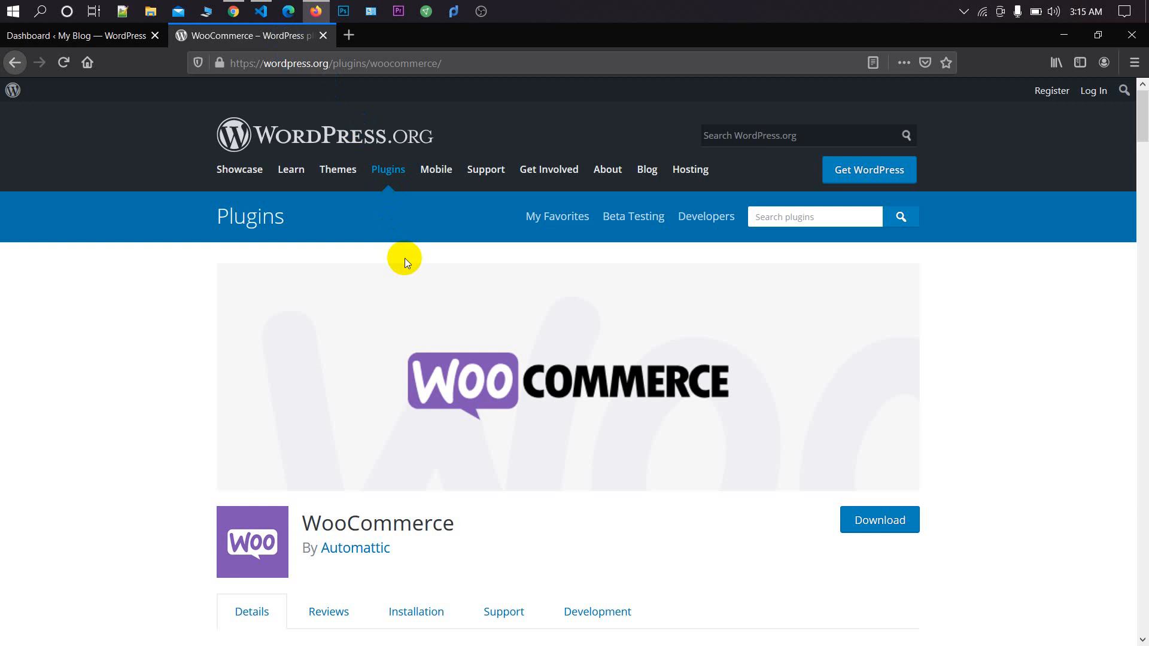
scroll(412, 258, down, 1)
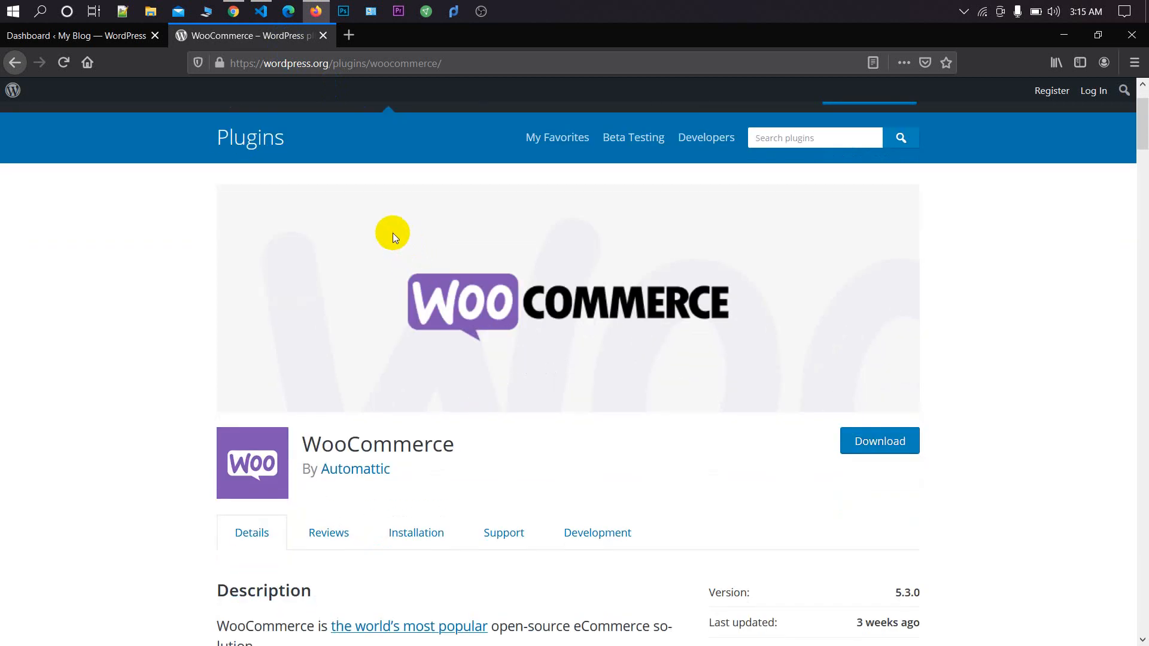
scroll(392, 234, down, 2)
double_click(407, 281)
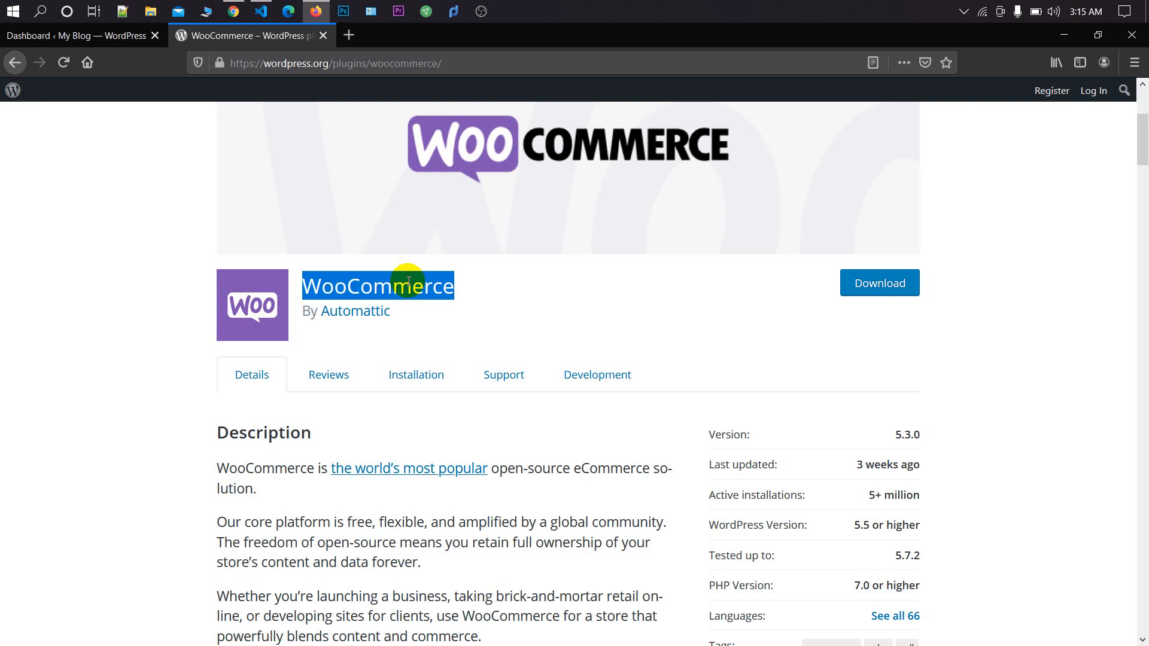
click(456, 281)
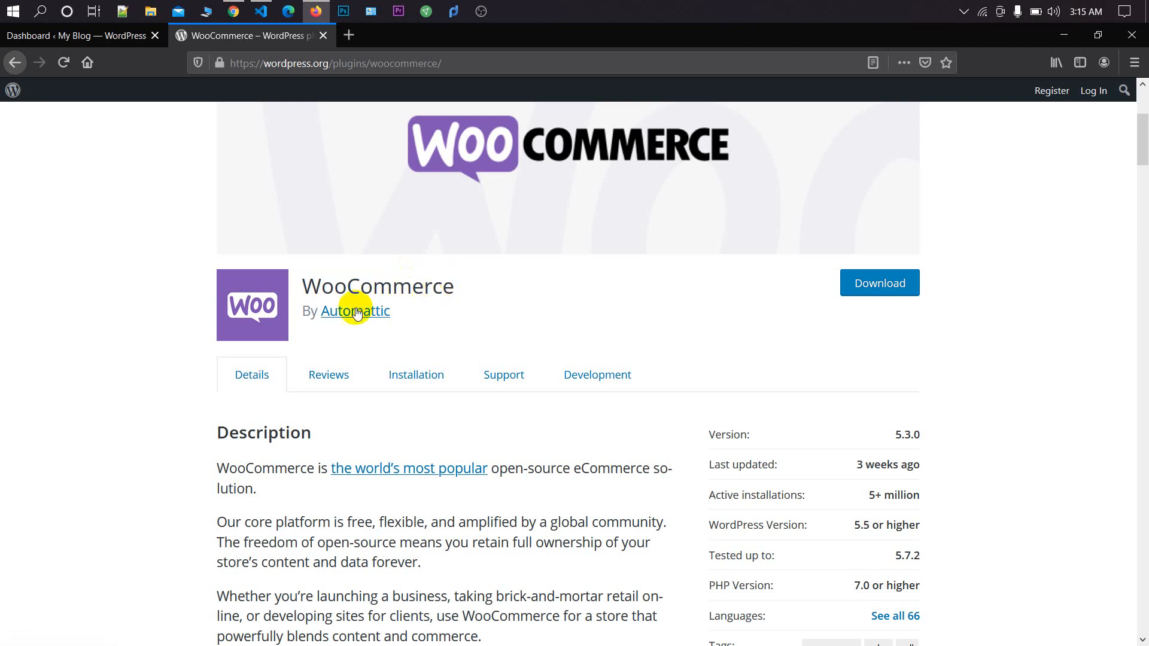
scroll(534, 311, up, 1)
scroll(533, 311, up, 3)
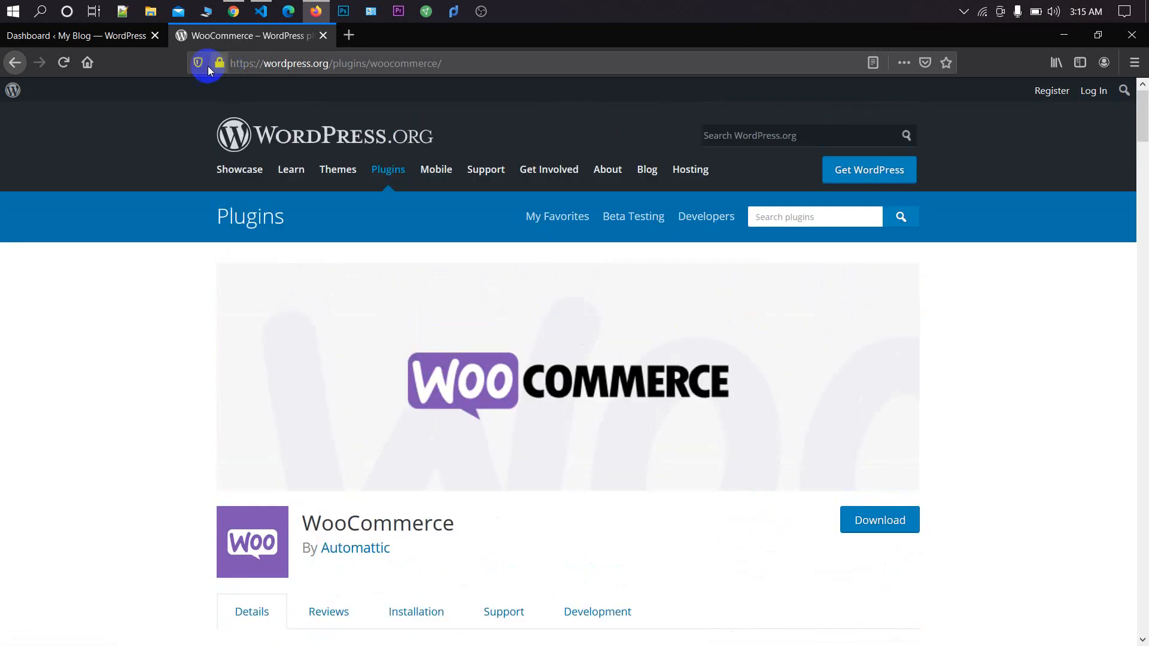
Step: Find the WooCommerce plugin from the WordPress dashboard with the search term "woo", and install and activate it
click(137, 36)
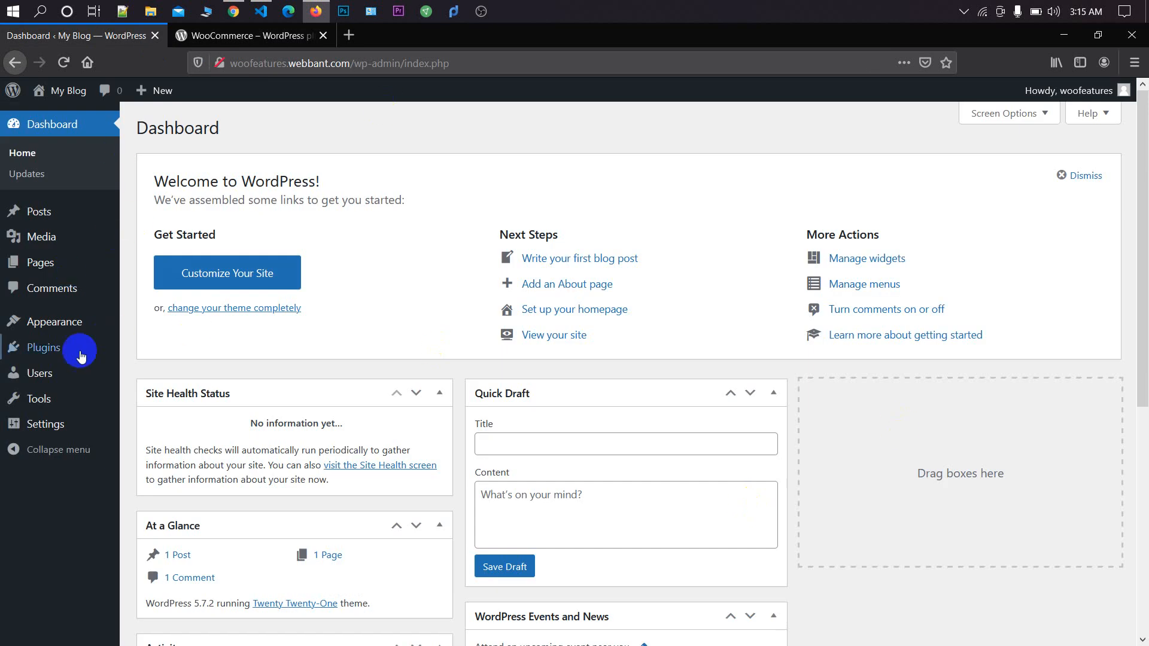
mouse_move(81, 355)
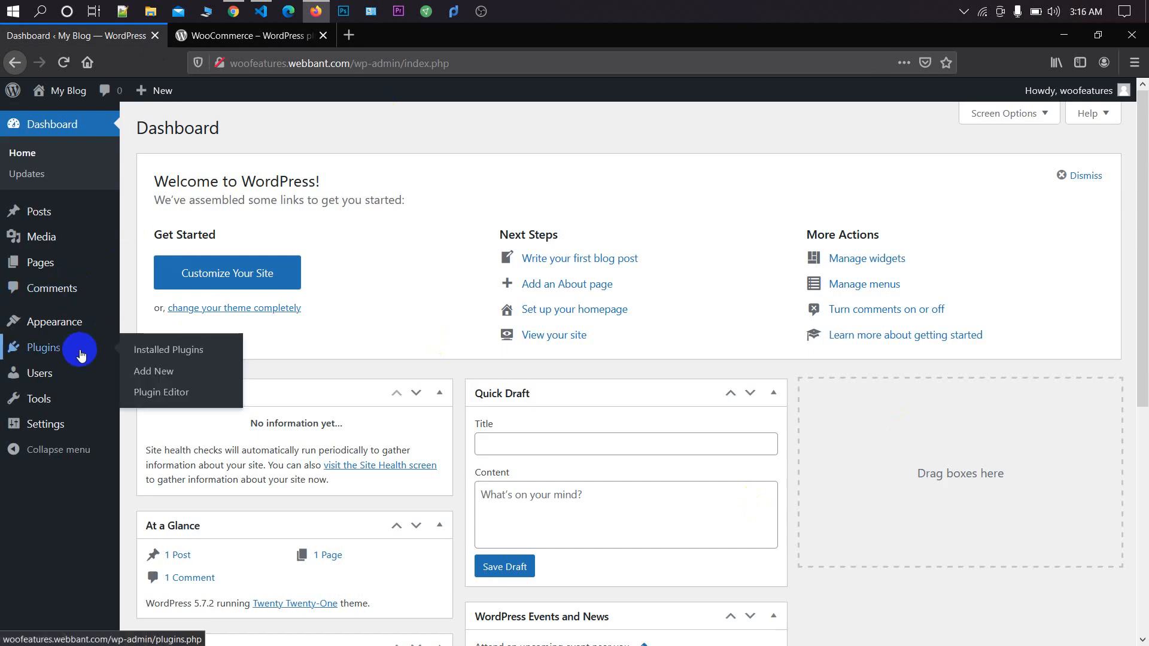
click(149, 346)
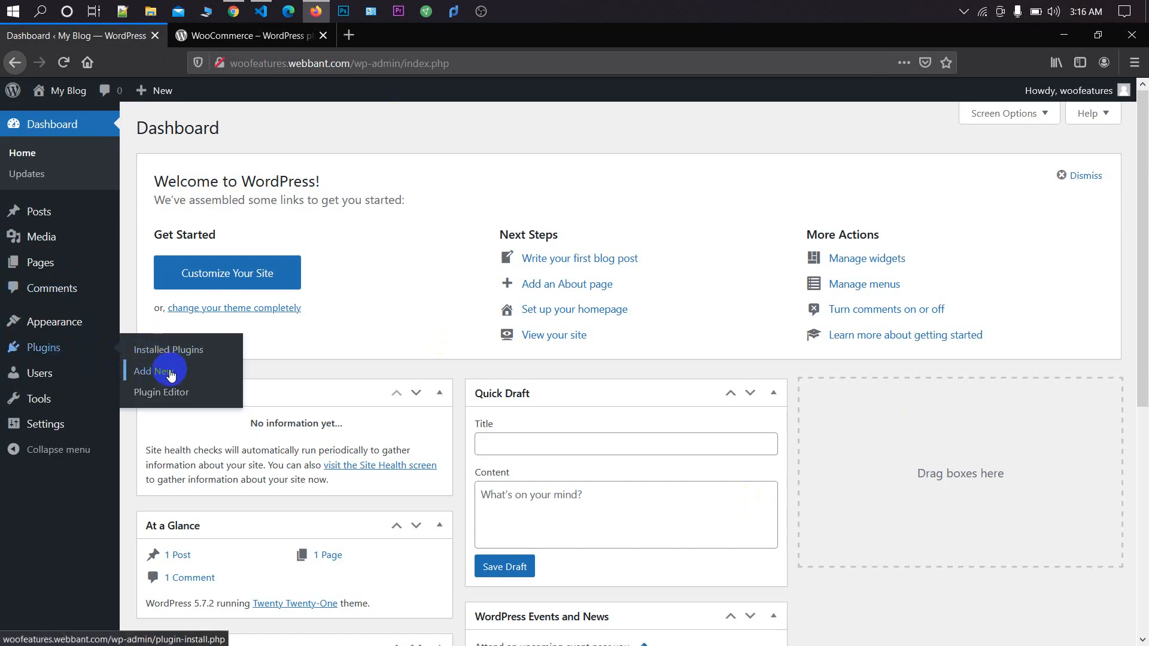
click(231, 344)
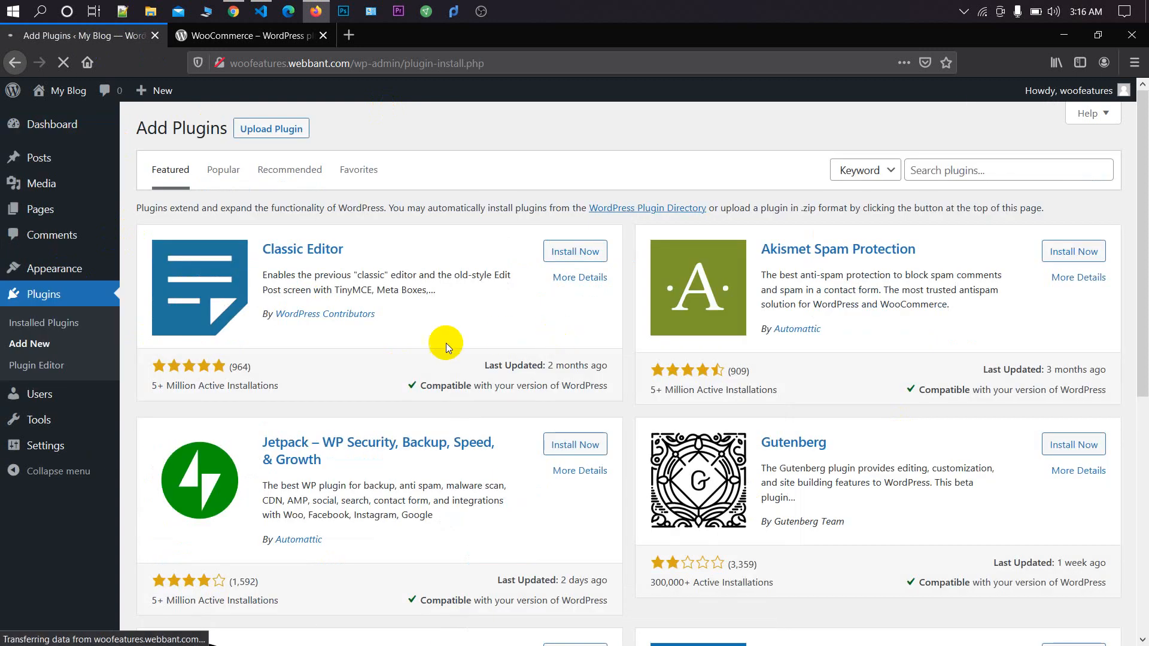
click(954, 172)
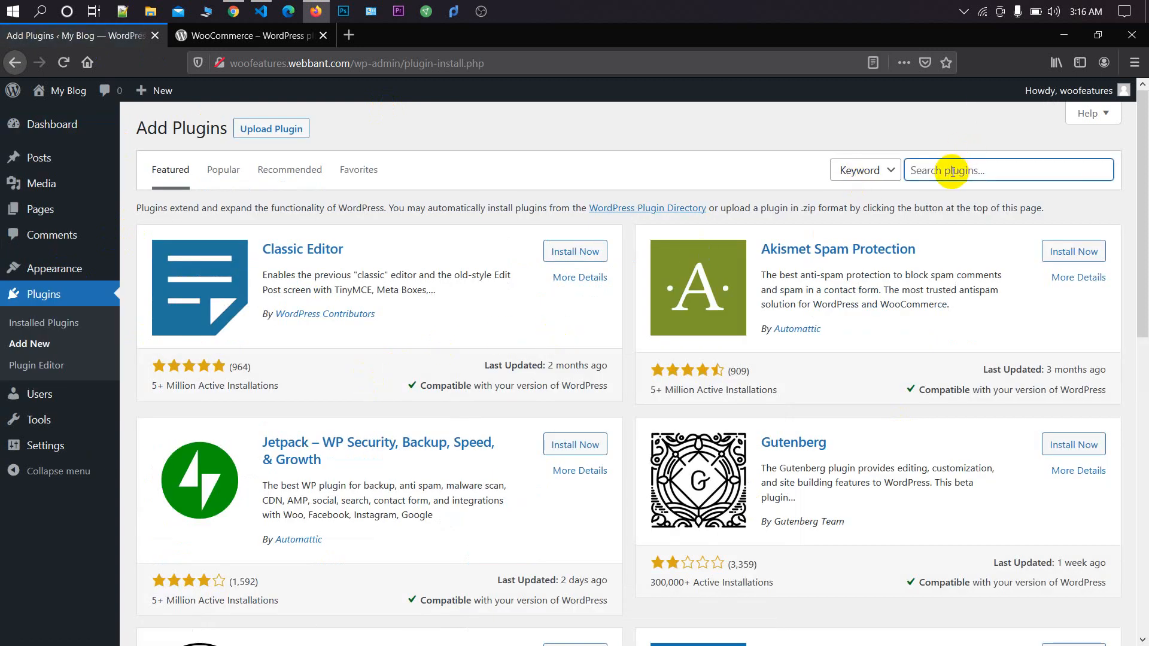
text(woo)
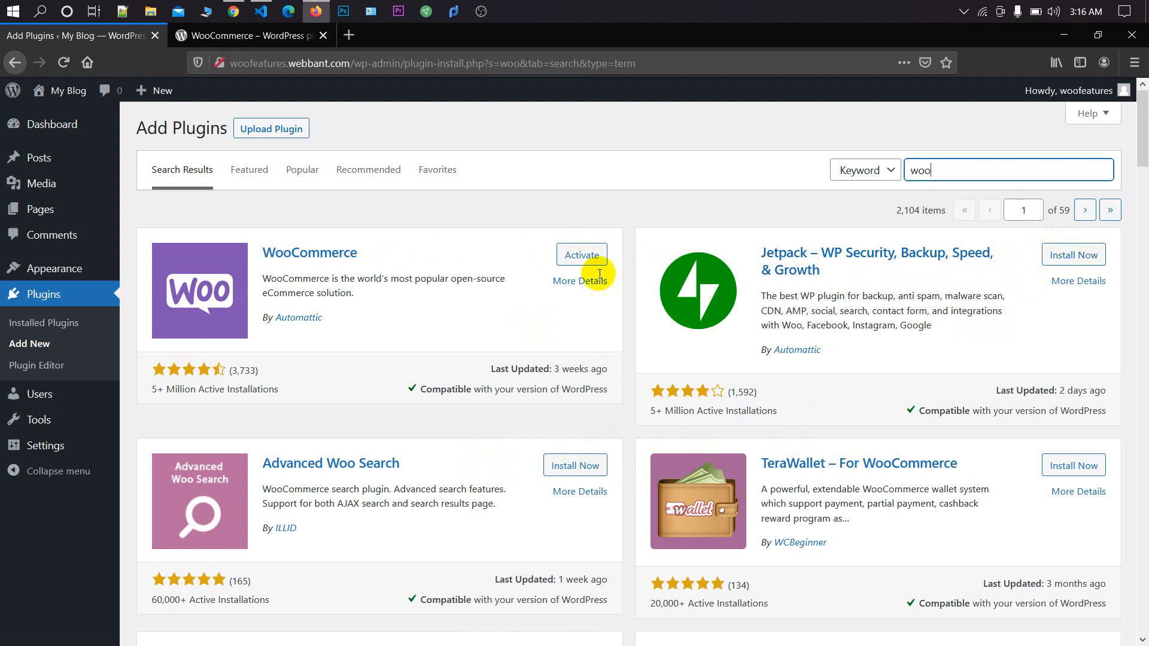
click(578, 255)
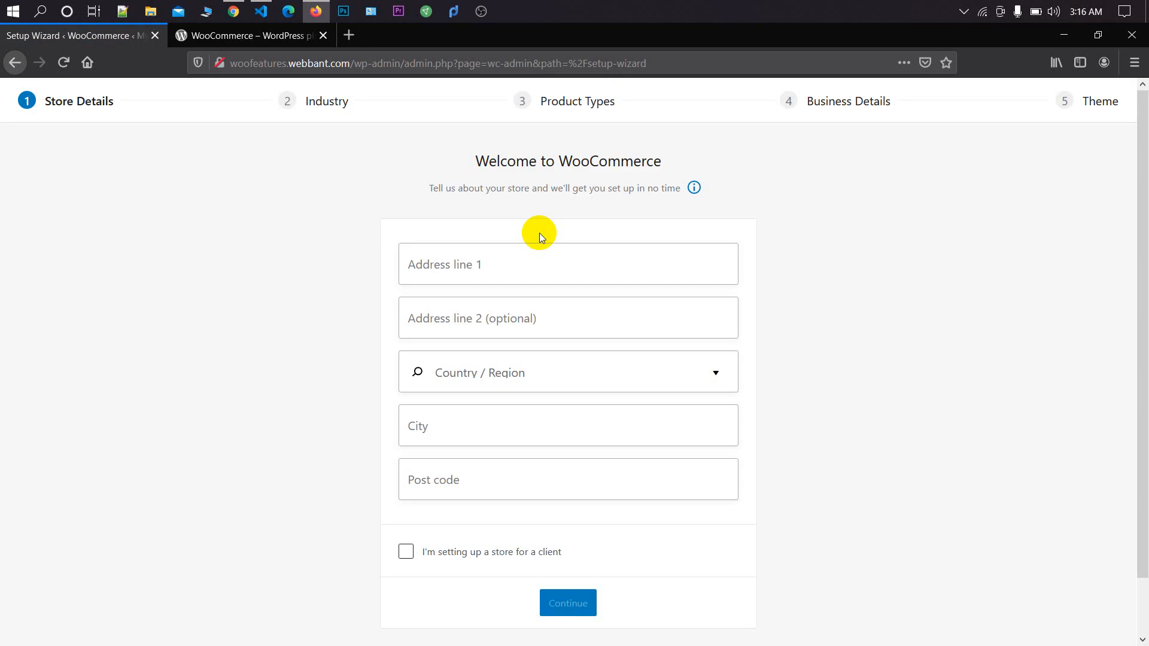
Step: Enter the first line of the store's address in the WooCommerce setup wizard and leave the optional second line empty
click(497, 262)
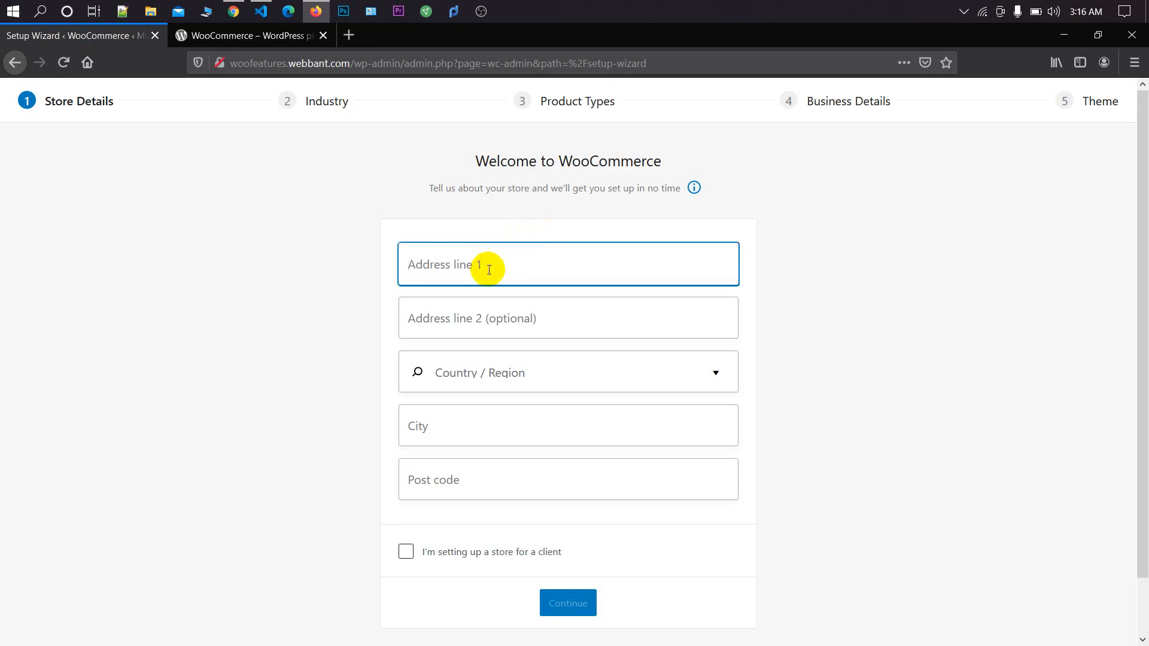
click(529, 319)
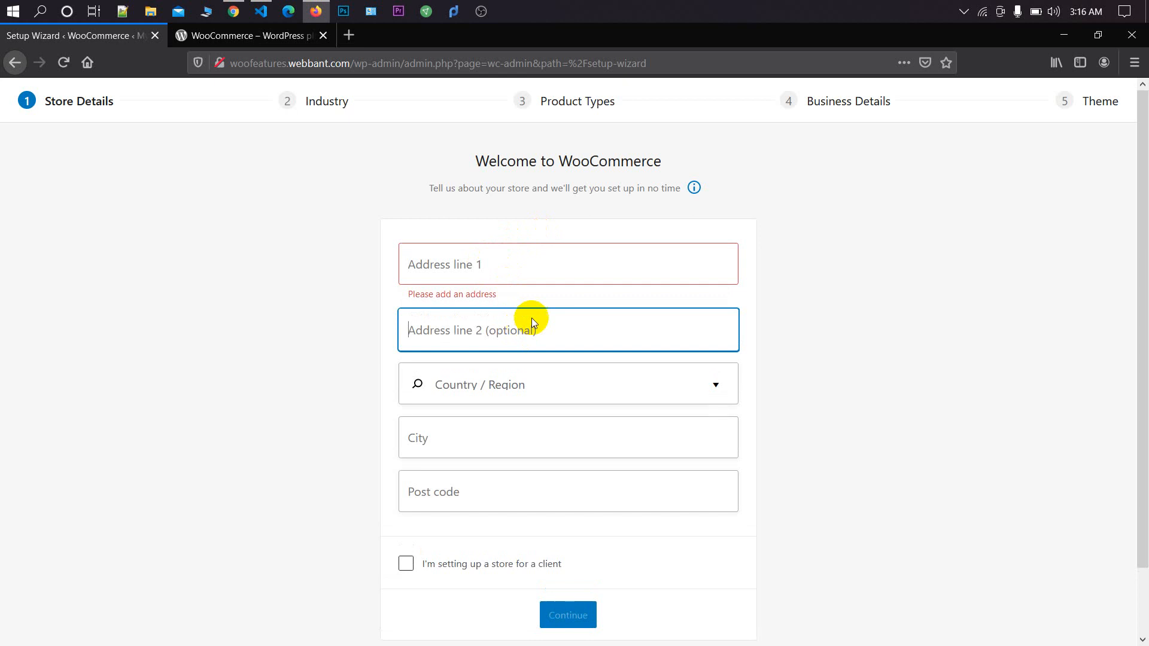
click(519, 264)
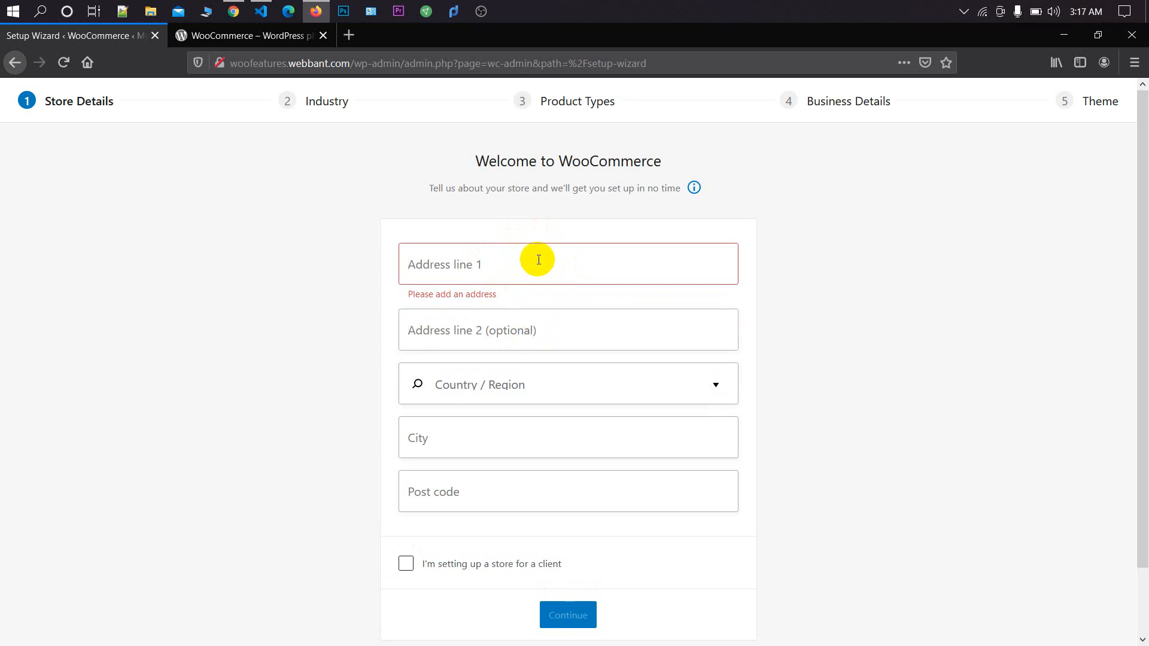
click(539, 260)
text(D)
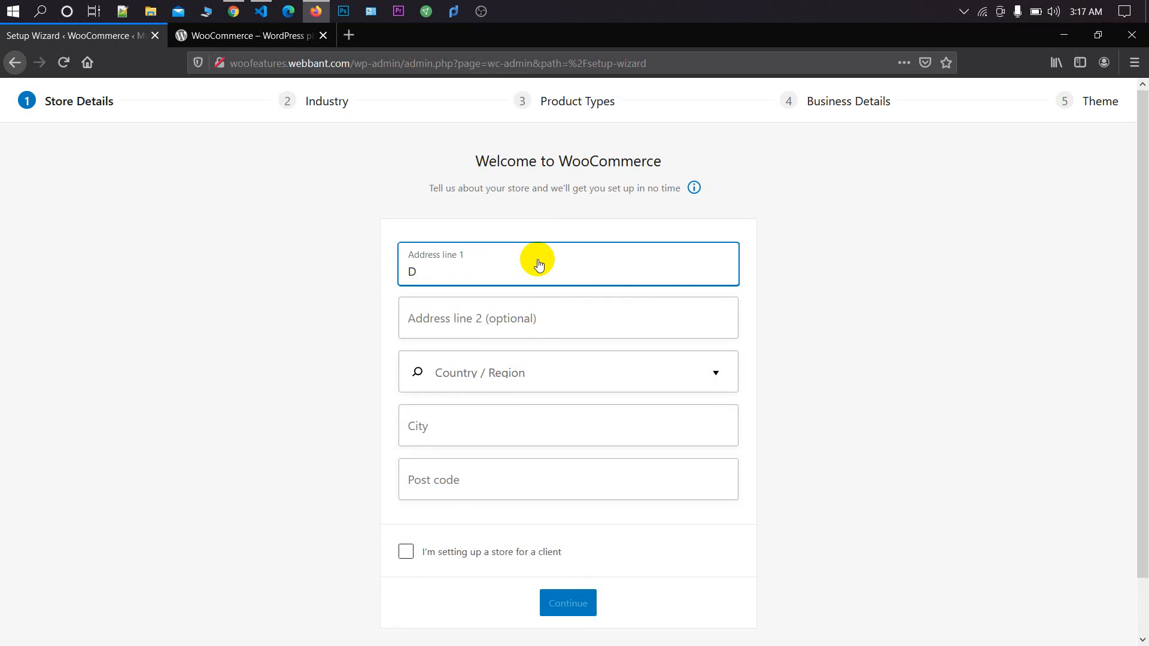
text(haka)
key(Tab)
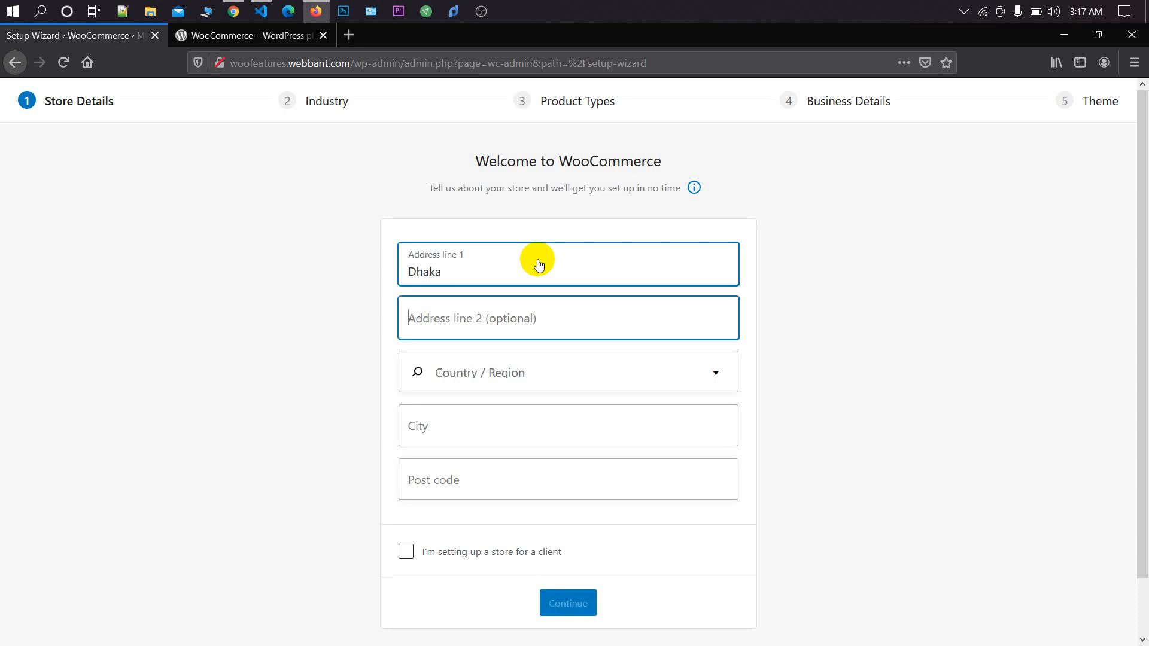
key(Tab)
text(bangla)
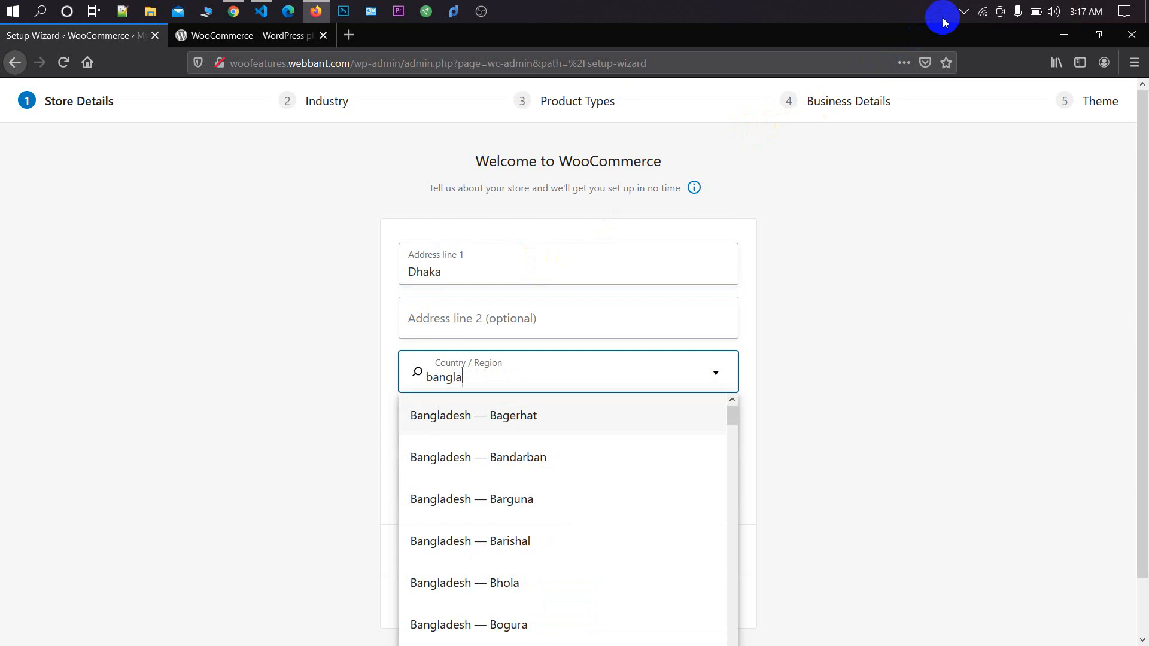
click(963, 11)
click(963, 35)
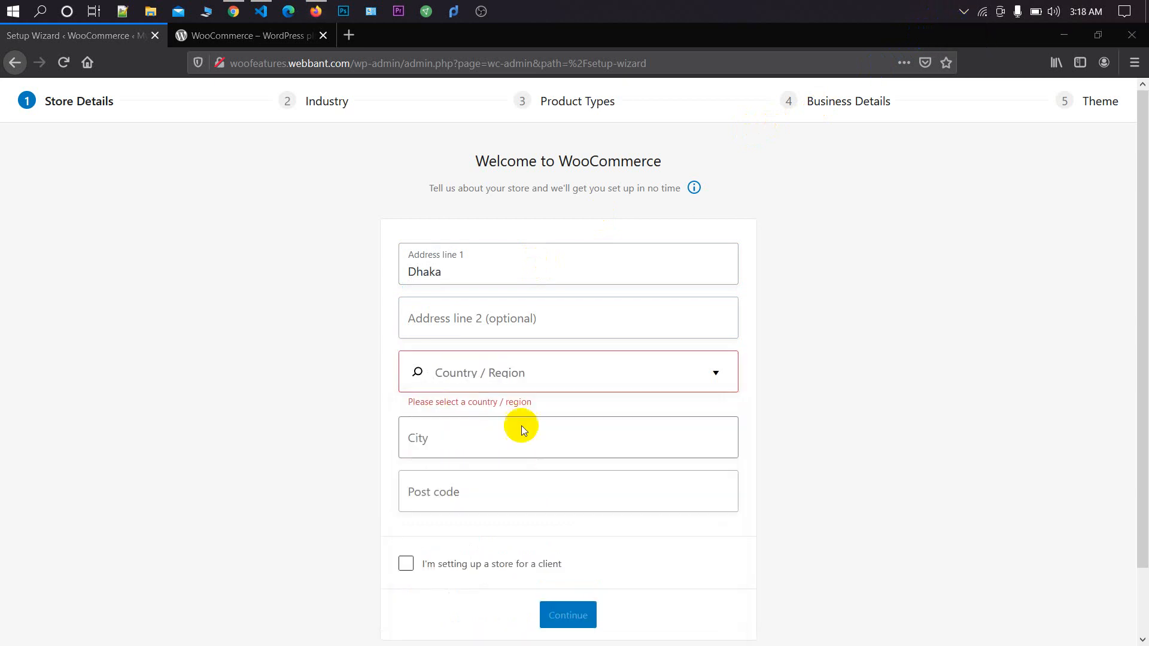
Step: Set the store's country / region to "Bangladesh — Dhaka" by searching for "bangladesh"
click(526, 380)
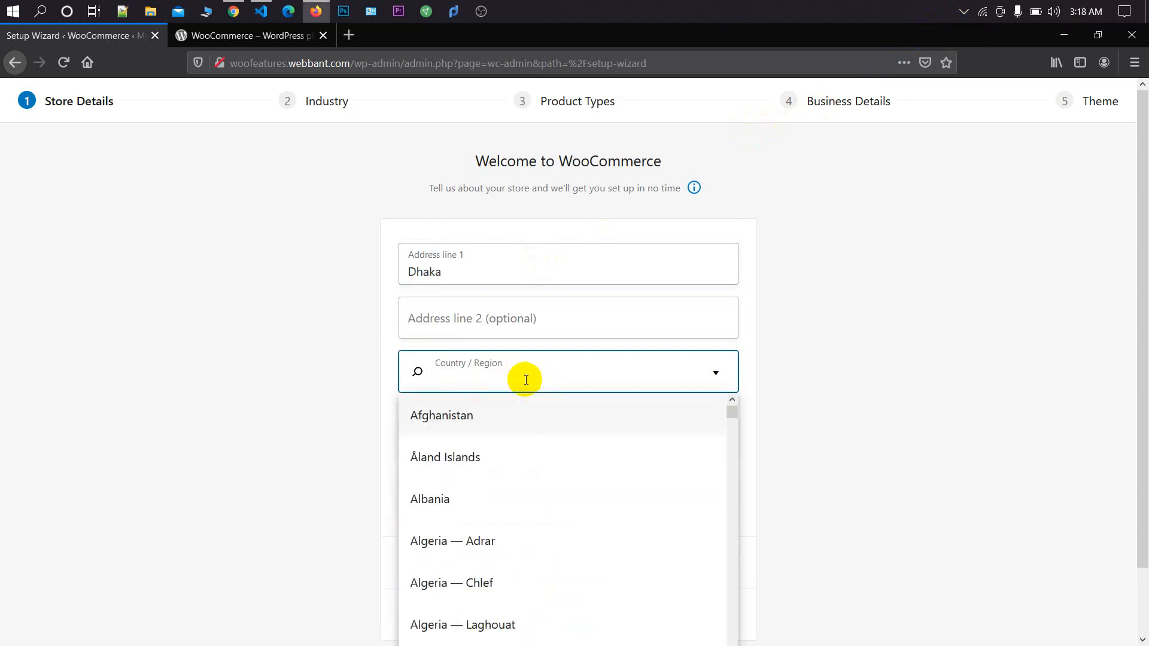
text(bangladesh)
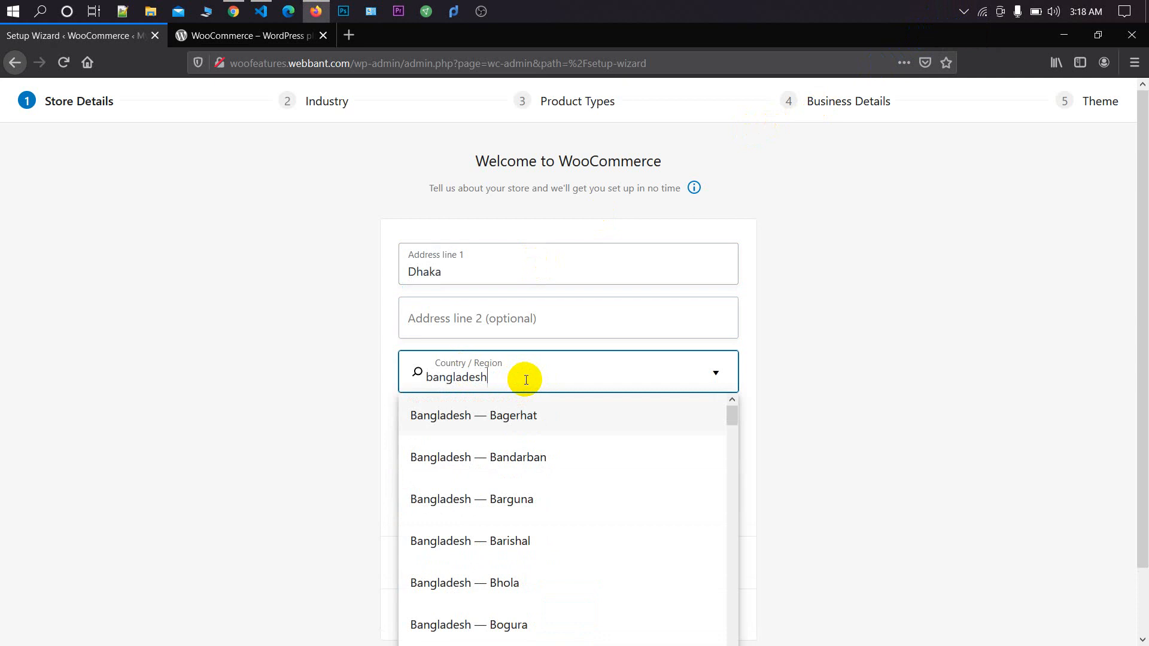
scroll(579, 490, down, 4)
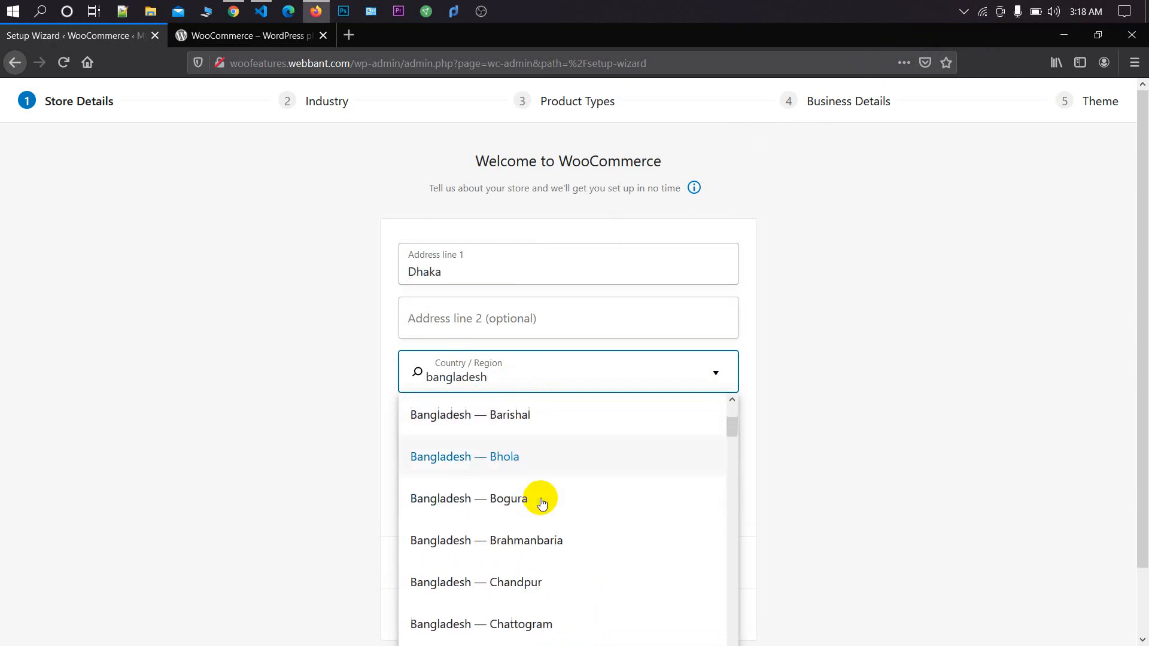
scroll(535, 500, down, 5)
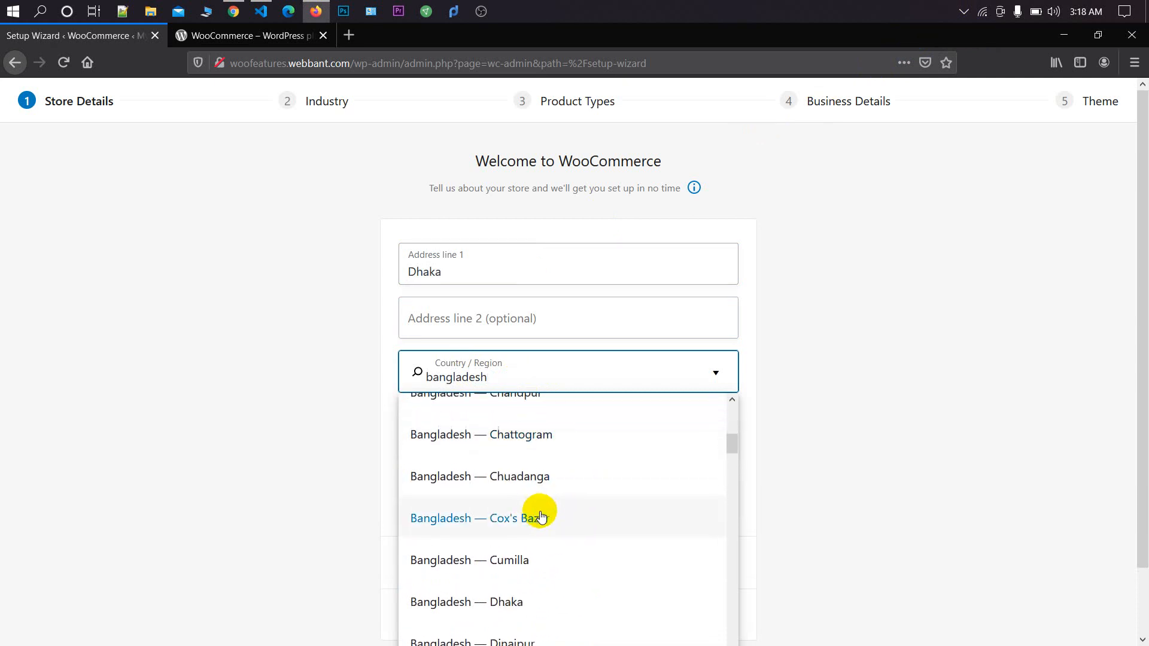
scroll(538, 535, down, 2)
click(512, 526)
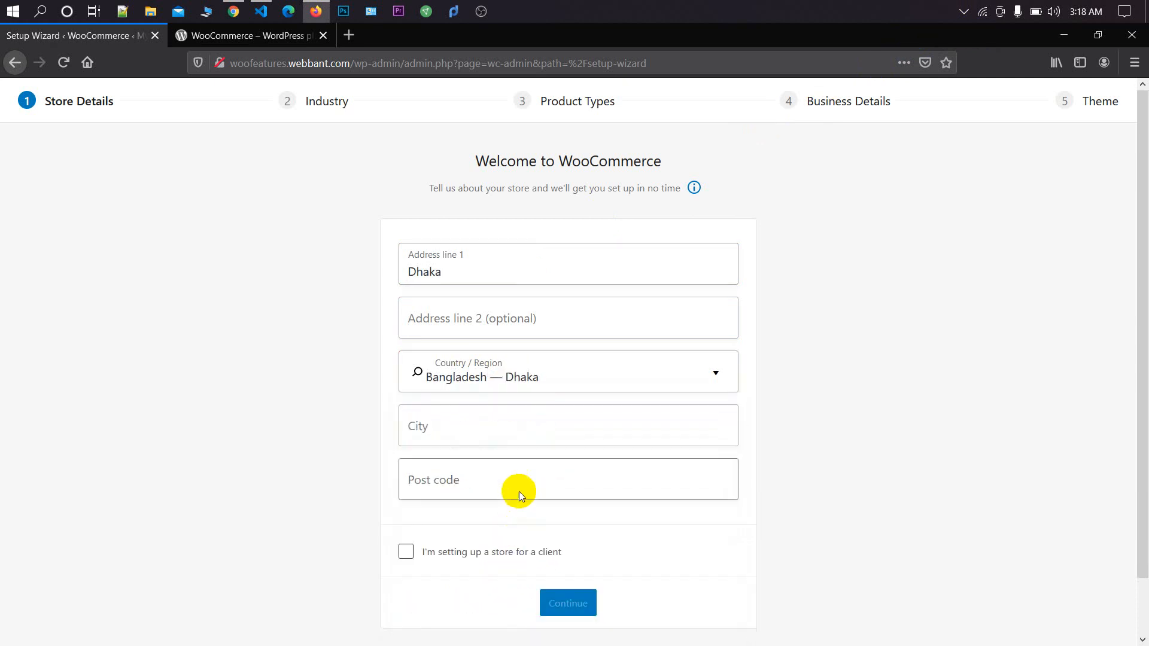
Step: Fill in the store's city and post code in the store details
click(515, 426)
text(Dhaka)
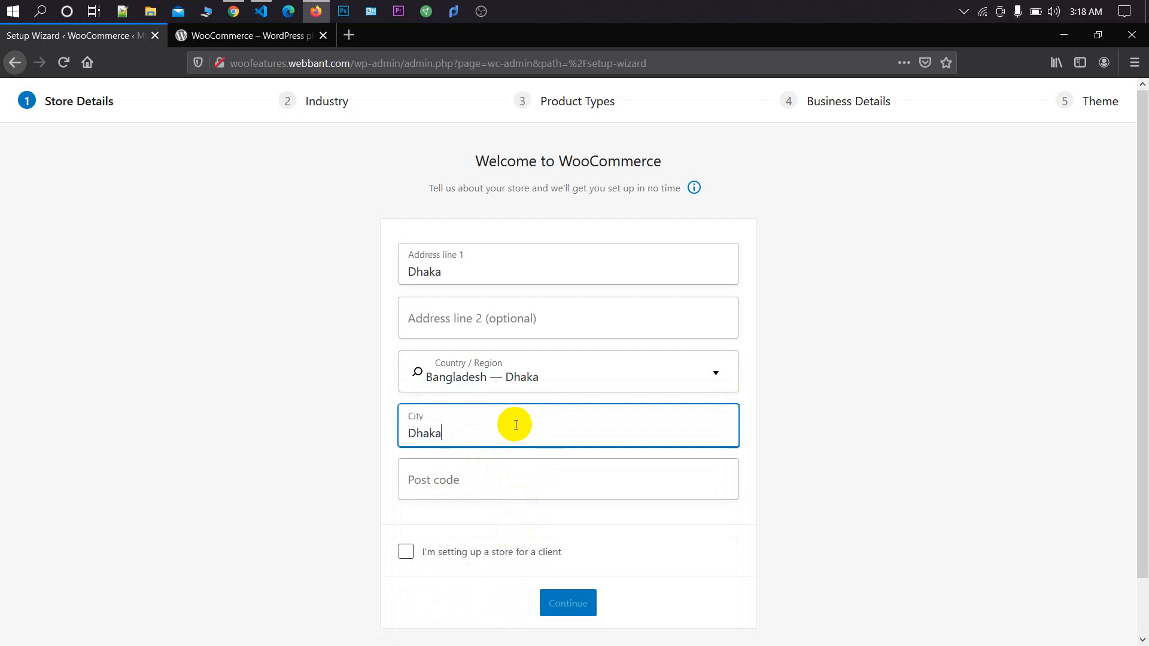
key(Tab)
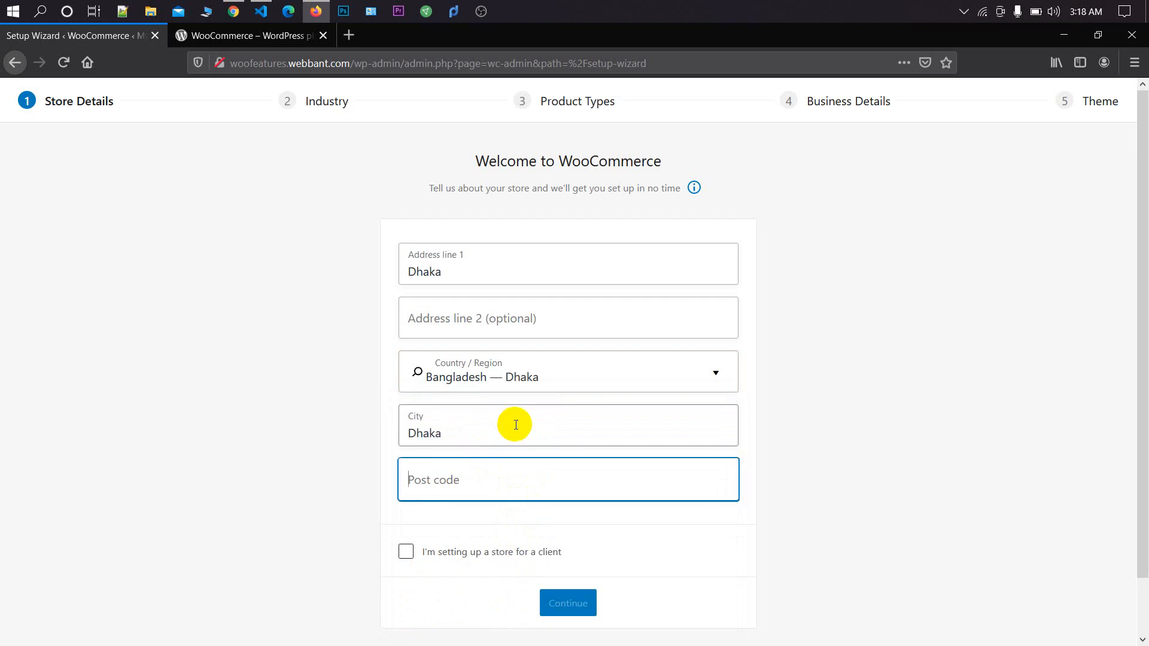
text(1340)
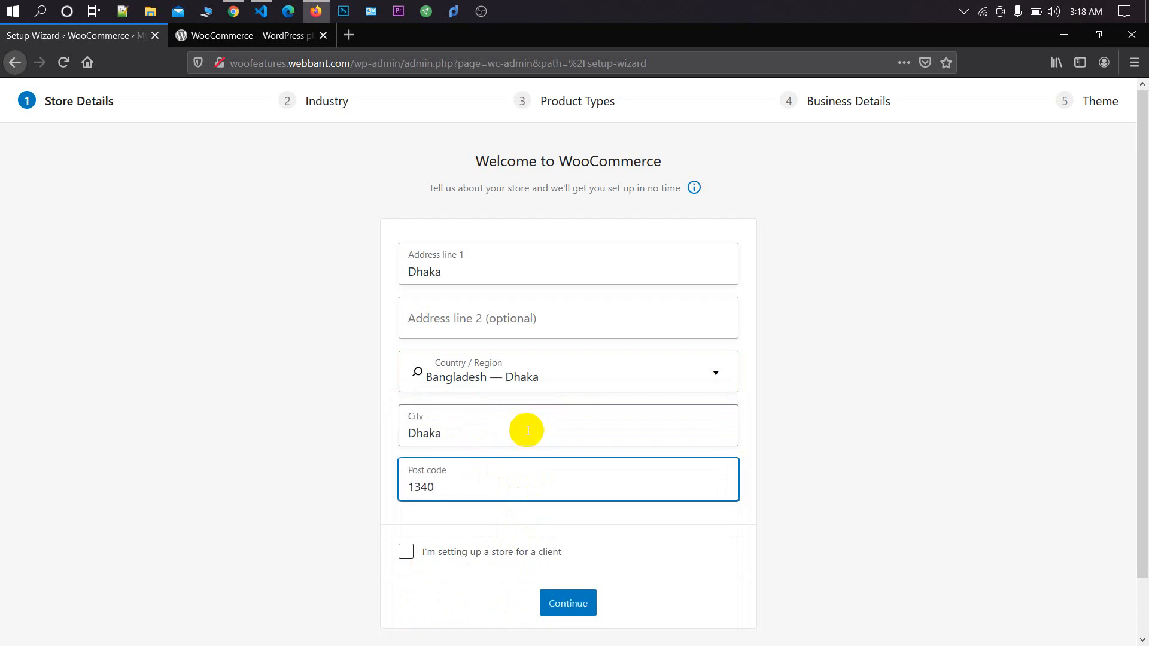
Step: Submit the store details with the client-store option unselected and decline WooCommerce usage tracking
click(759, 387)
scroll(584, 444, down, 1)
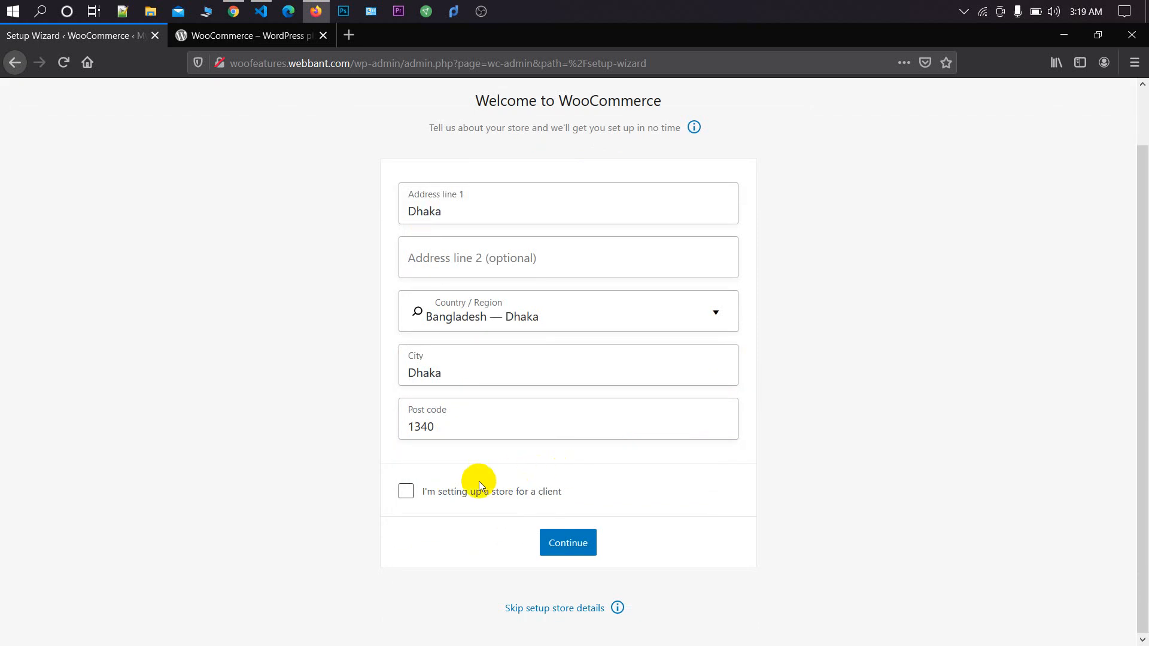
click(568, 542)
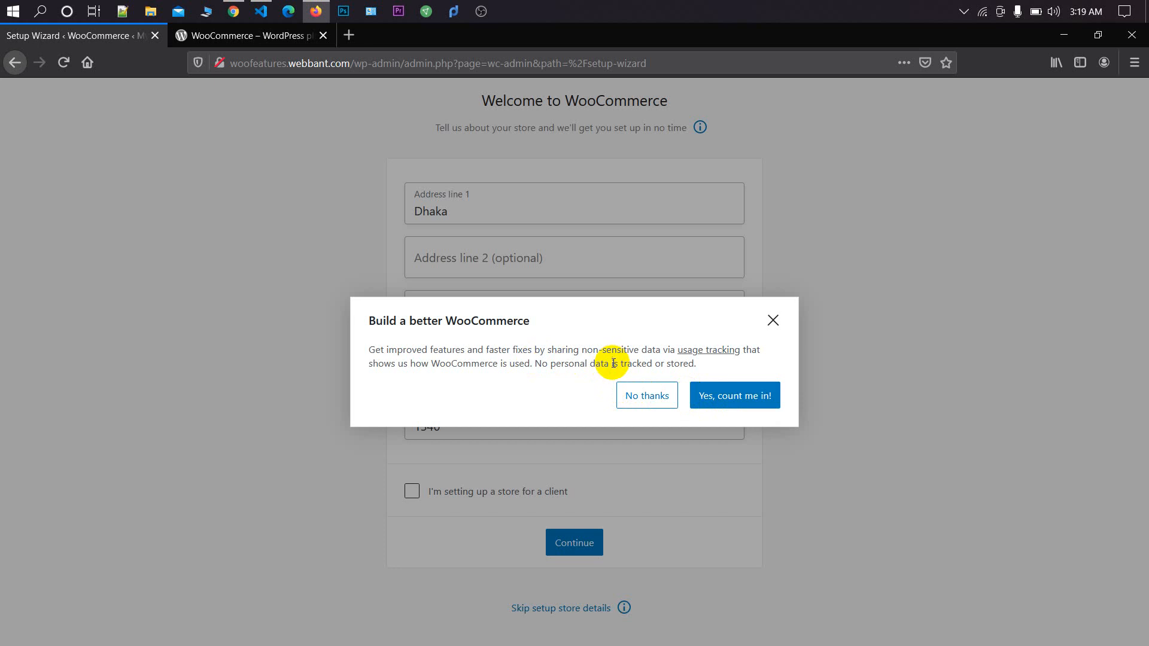
click(634, 400)
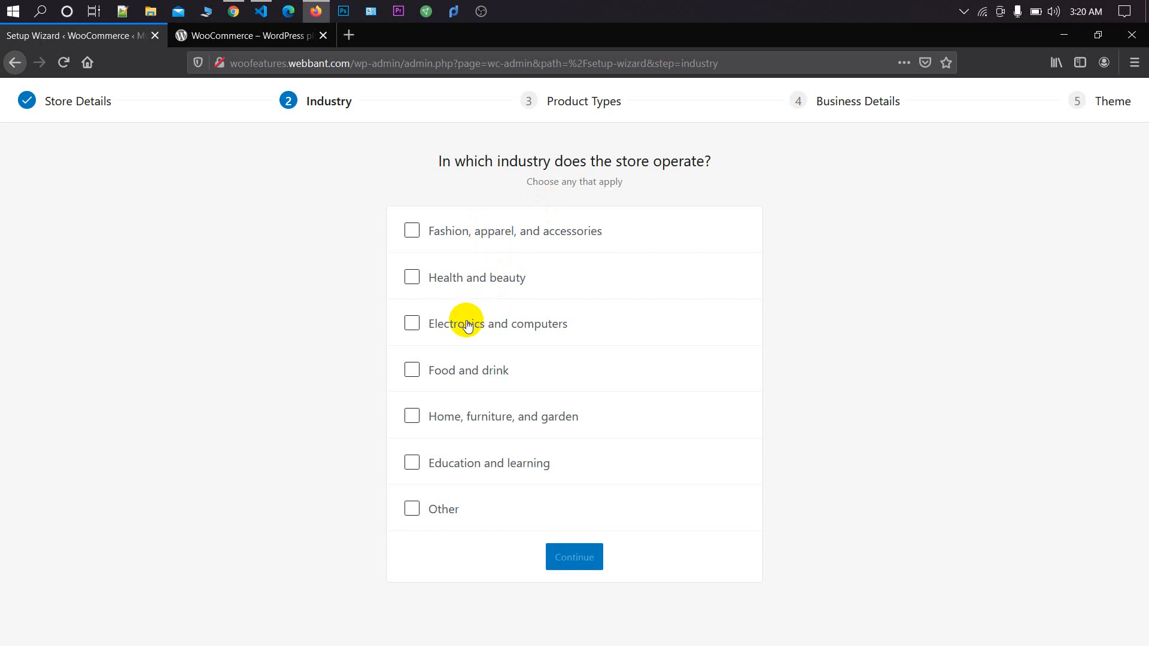
Step: Choose "Fashion, apparel, and accessories", "Health and beauty" and "Electronics and computers" as the store's industries, with Other unselected
click(443, 509)
click(475, 545)
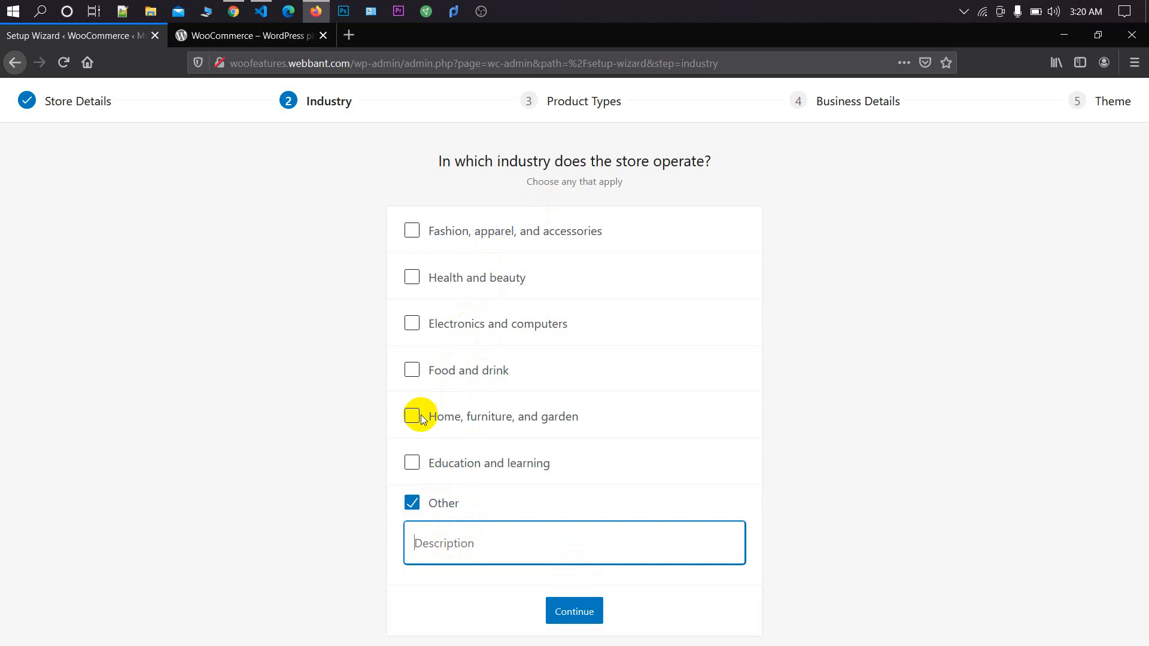
click(457, 328)
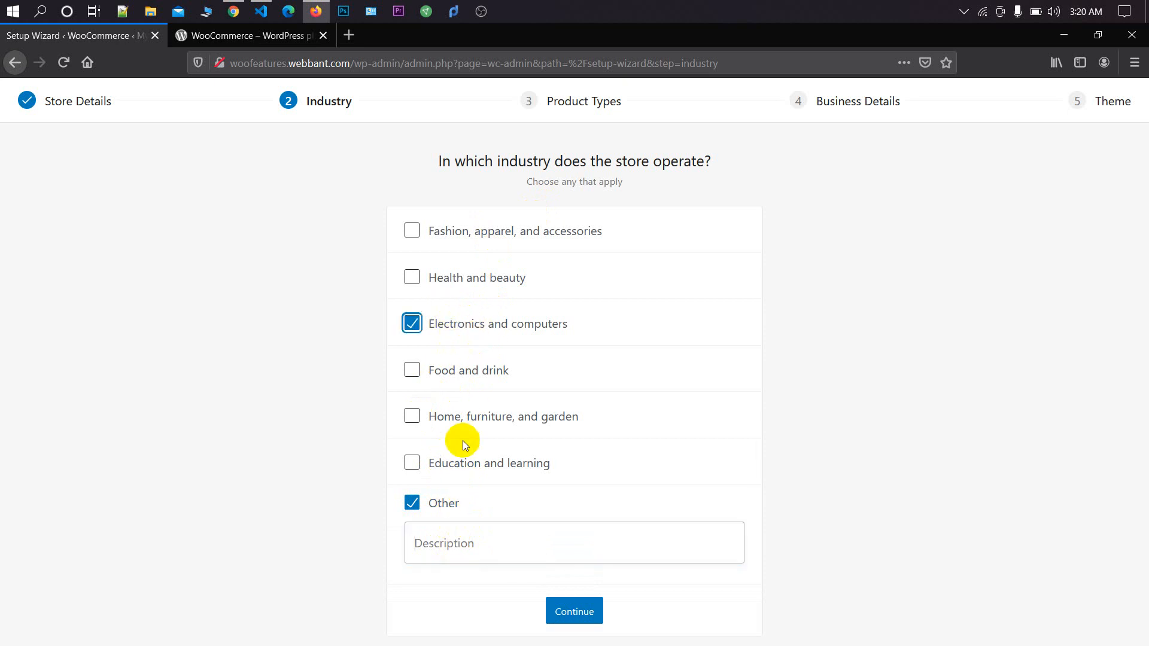
click(448, 503)
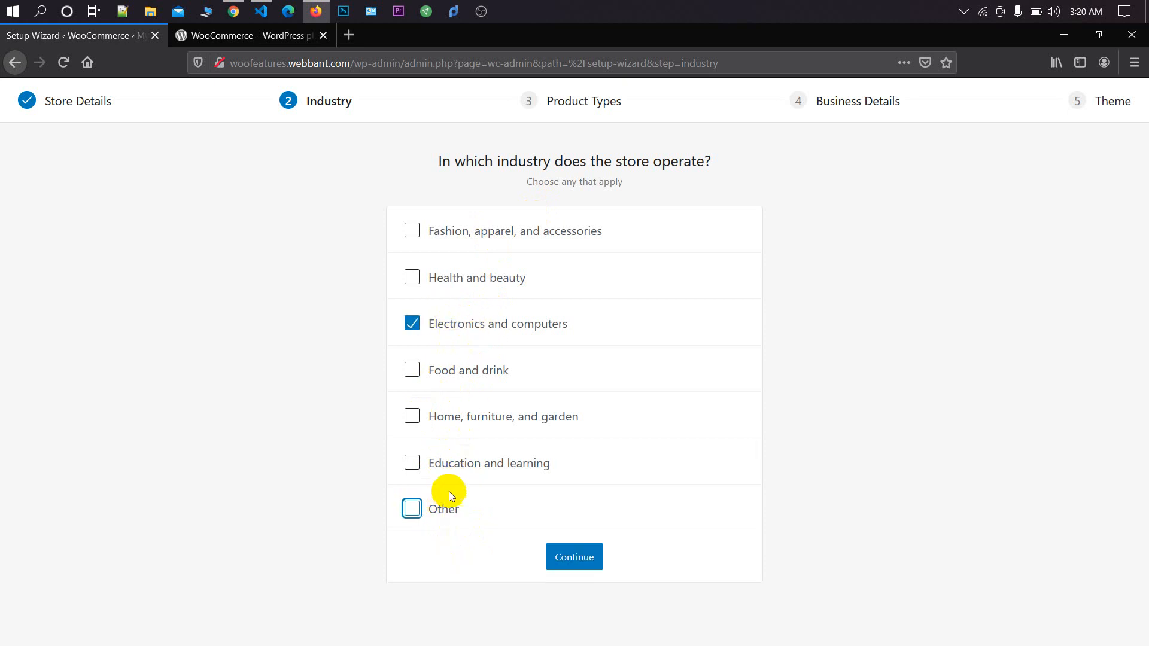
click(456, 242)
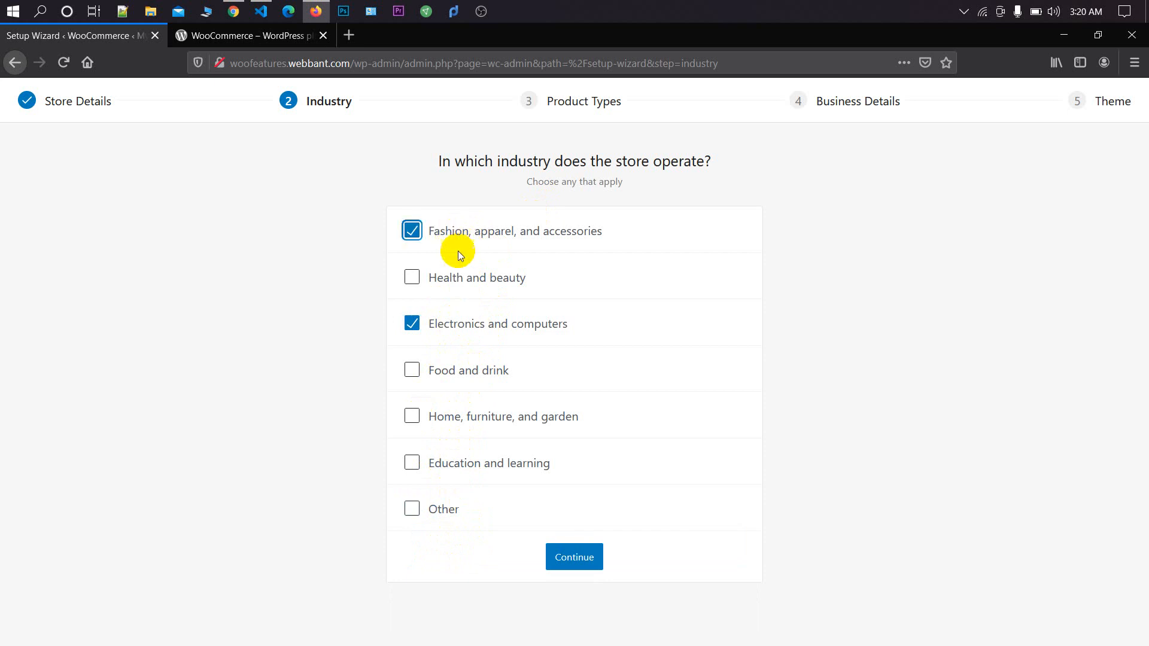
click(462, 278)
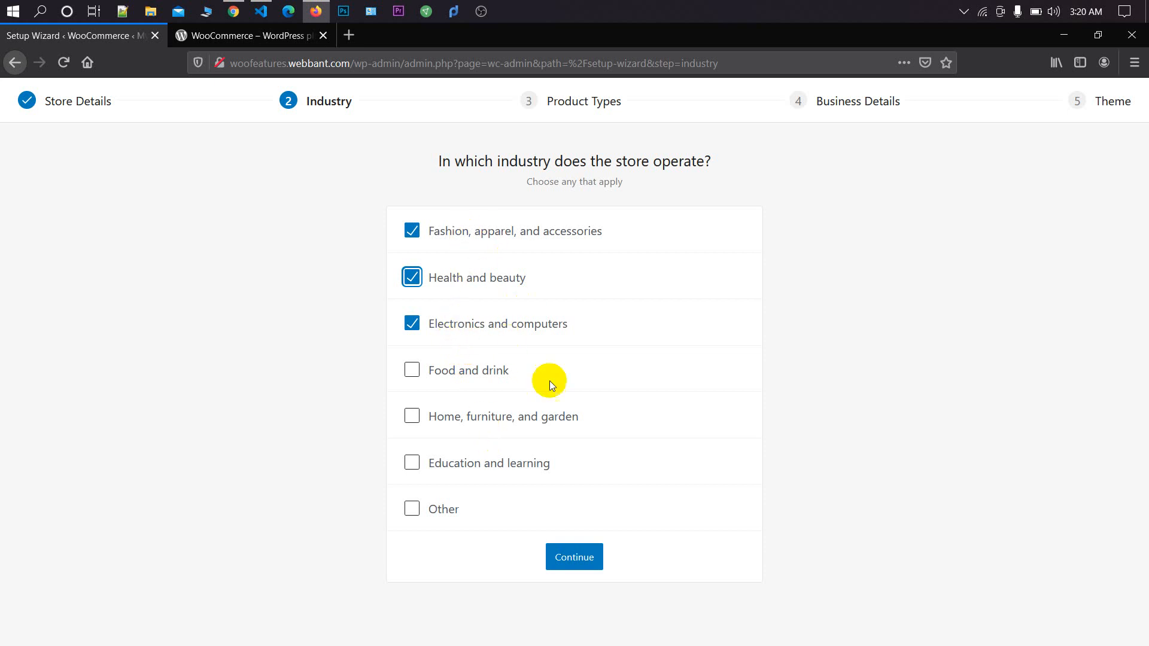
Step: Submit the chosen industries, add "Downloads" alongside "Physical products" as product types, and continue to the business details
click(571, 555)
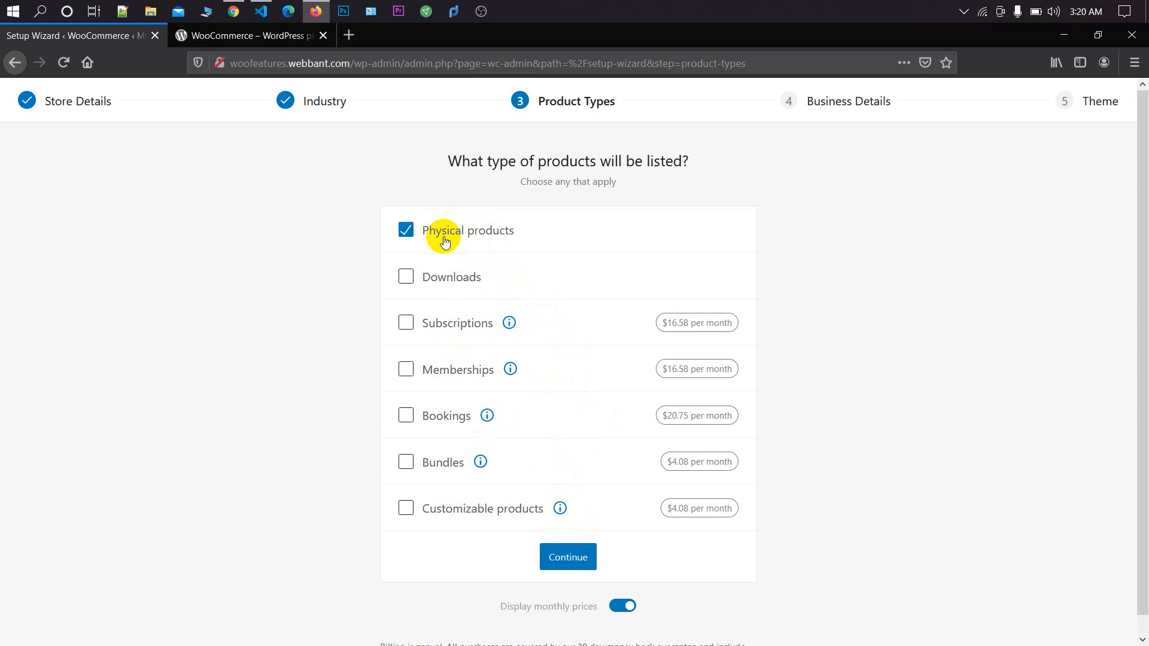
click(457, 276)
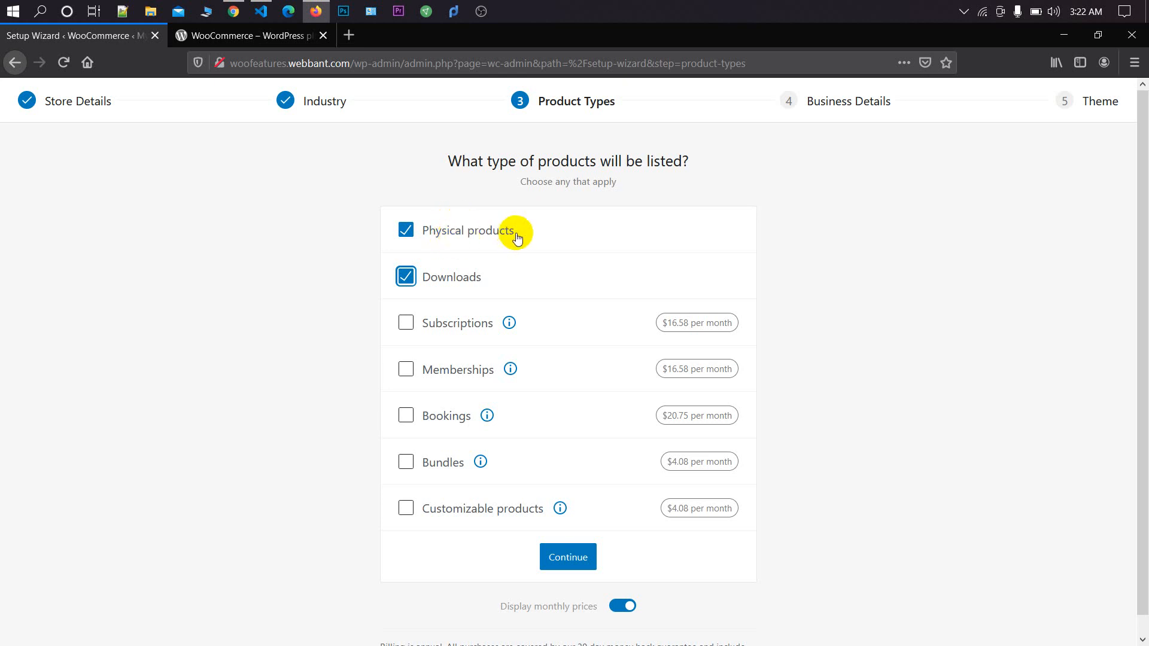
scroll(506, 245, down, 1)
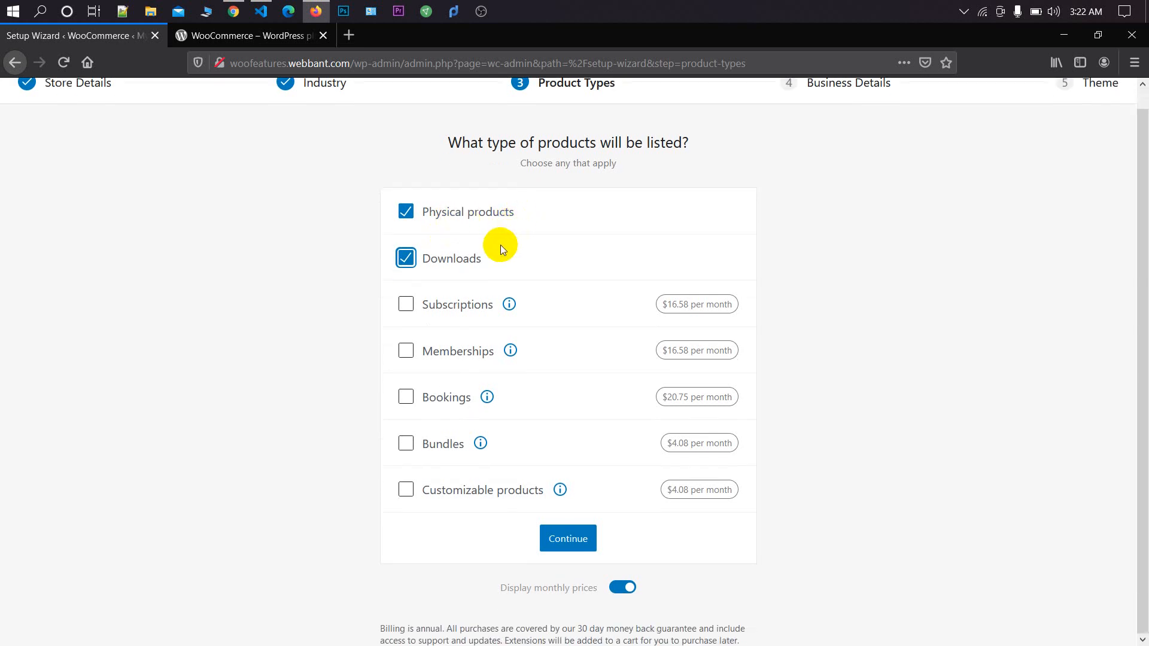
click(580, 538)
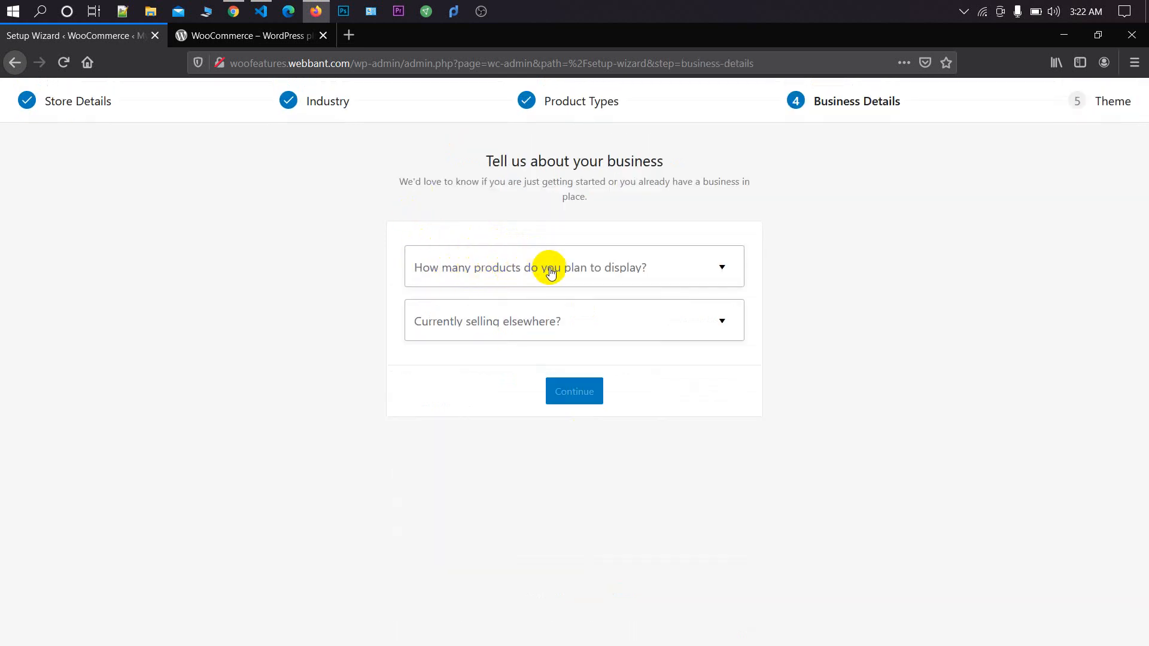
Step: Set the number of products to display to "1,000+" and answer "No" to currently selling elsewhere
click(597, 274)
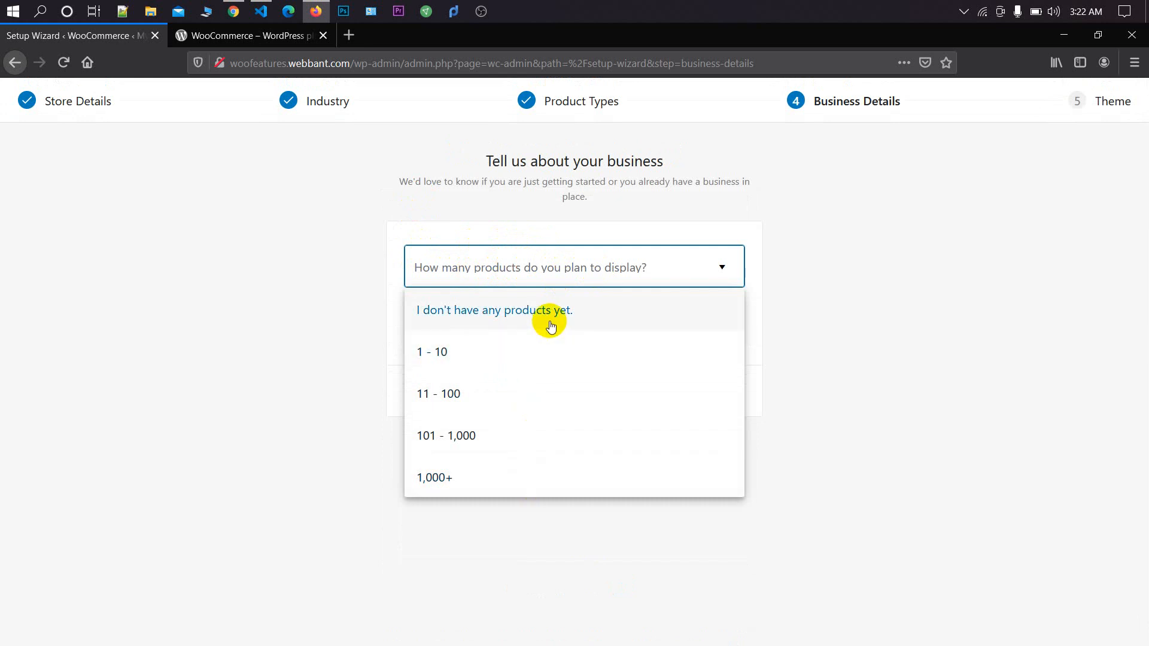
click(479, 478)
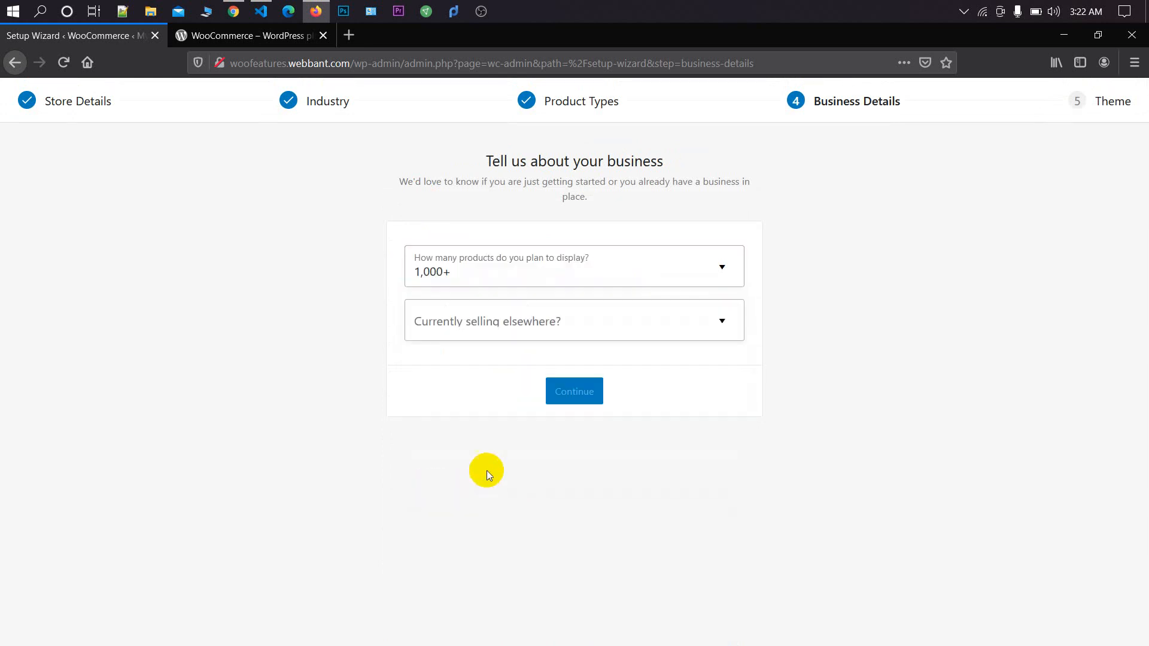
click(521, 323)
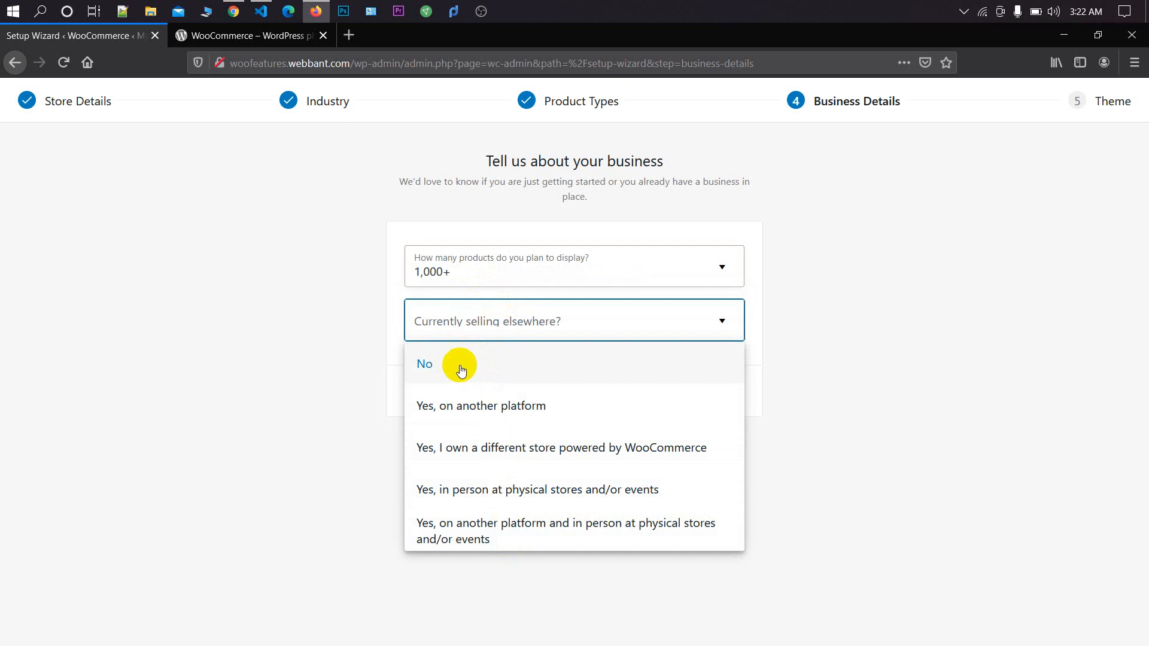
click(435, 367)
Step: Try "Yes, on another platform" to preview the annual revenue and platform questions, and return the selling-elsewhere answer to "No"
click(537, 321)
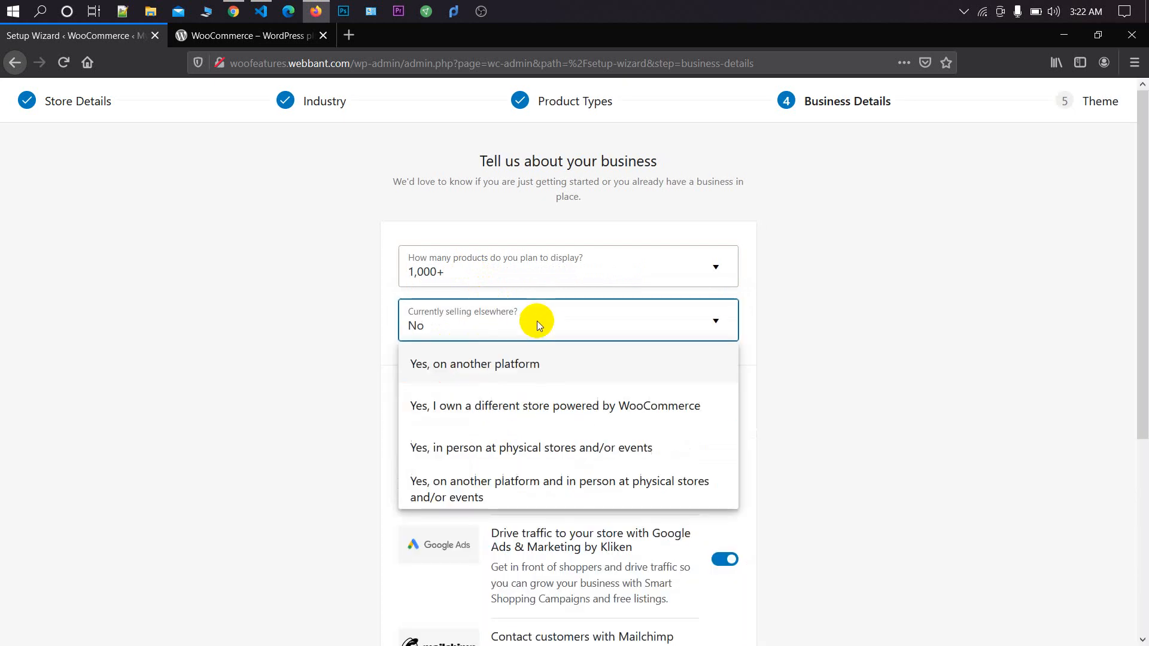
click(483, 370)
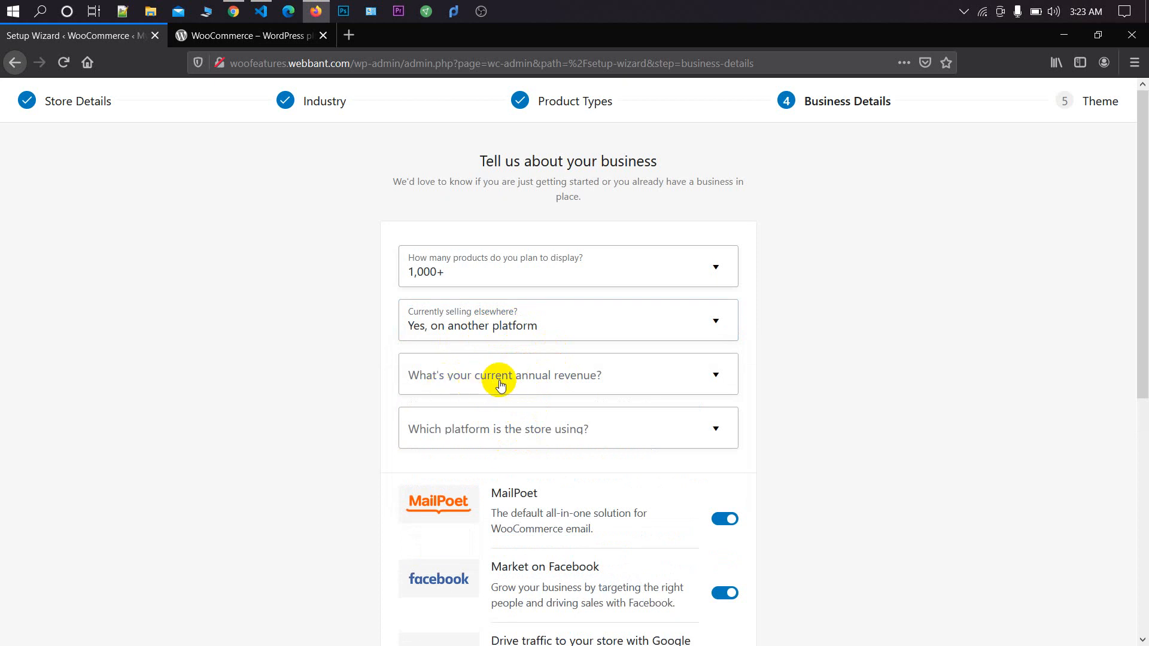
click(538, 383)
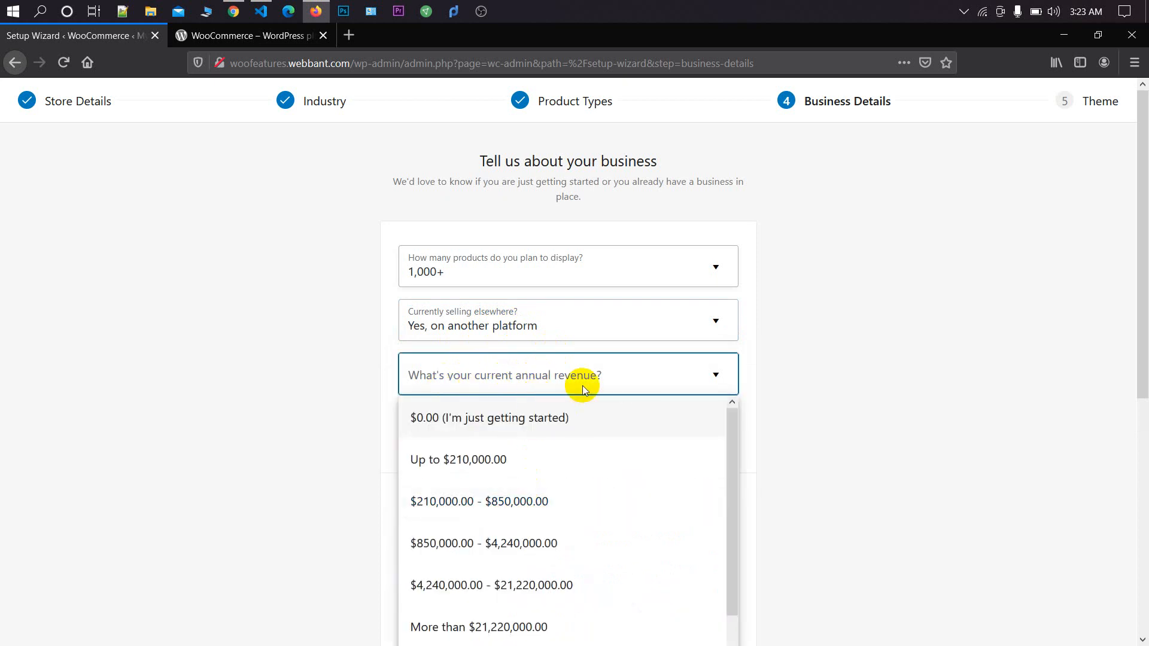
click(746, 402)
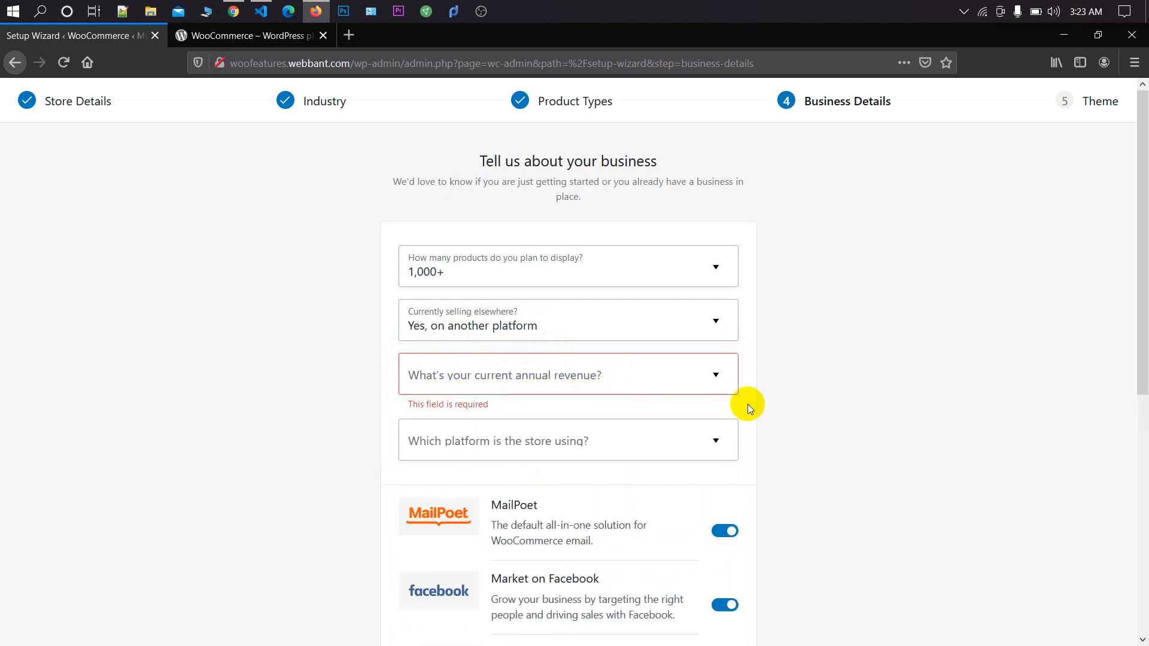
click(534, 444)
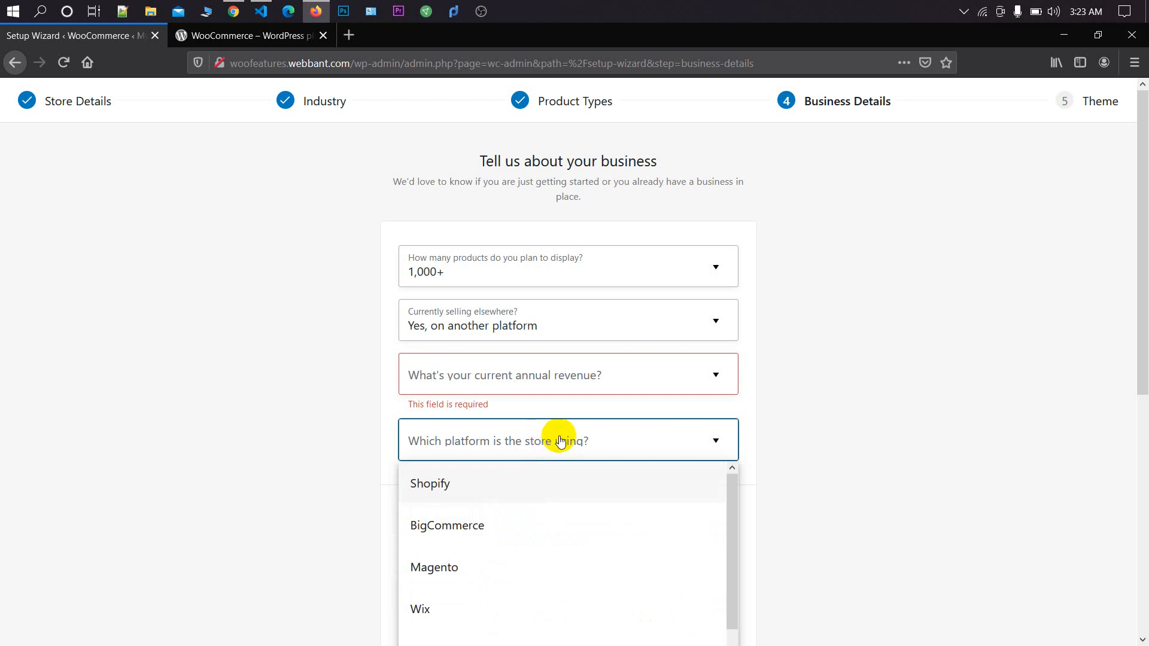
click(535, 329)
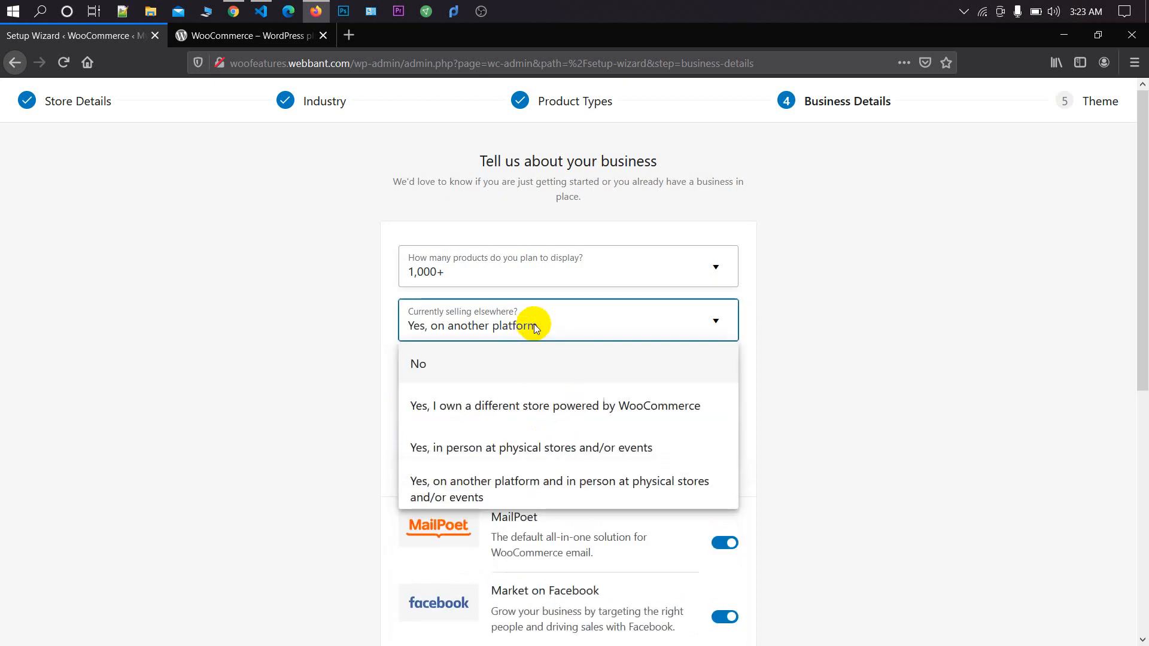
click(516, 364)
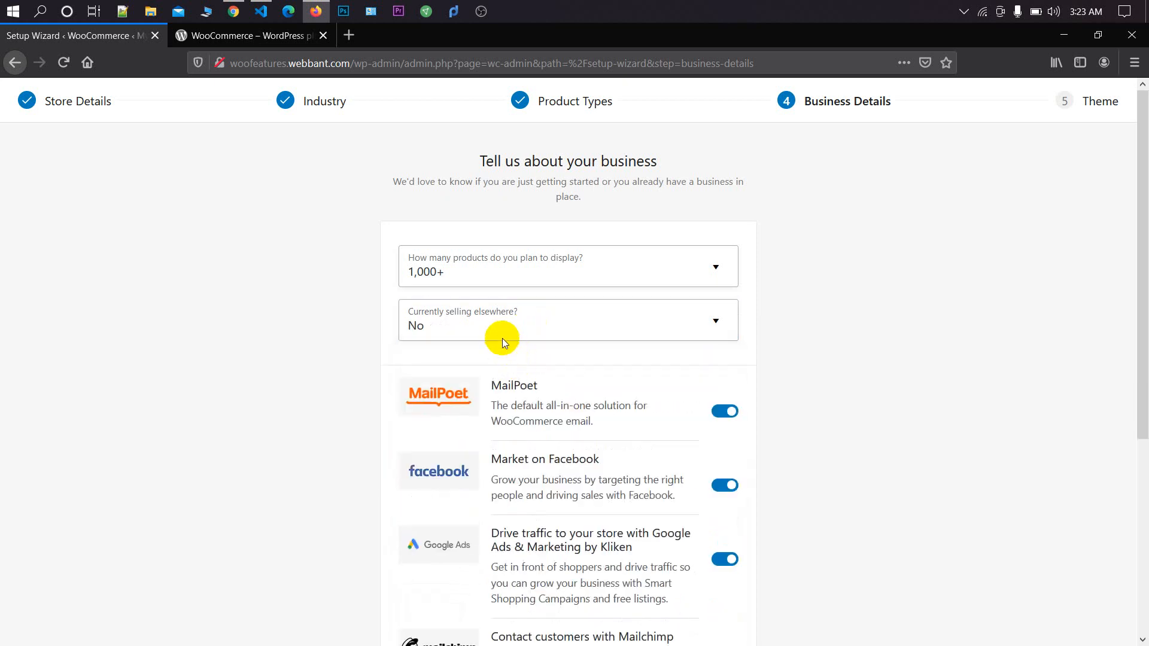
Step: Turn off the MailPoet, Market on Facebook, Google Ads and Mailchimp extensions and submit the business details
scroll(595, 383, down, 2)
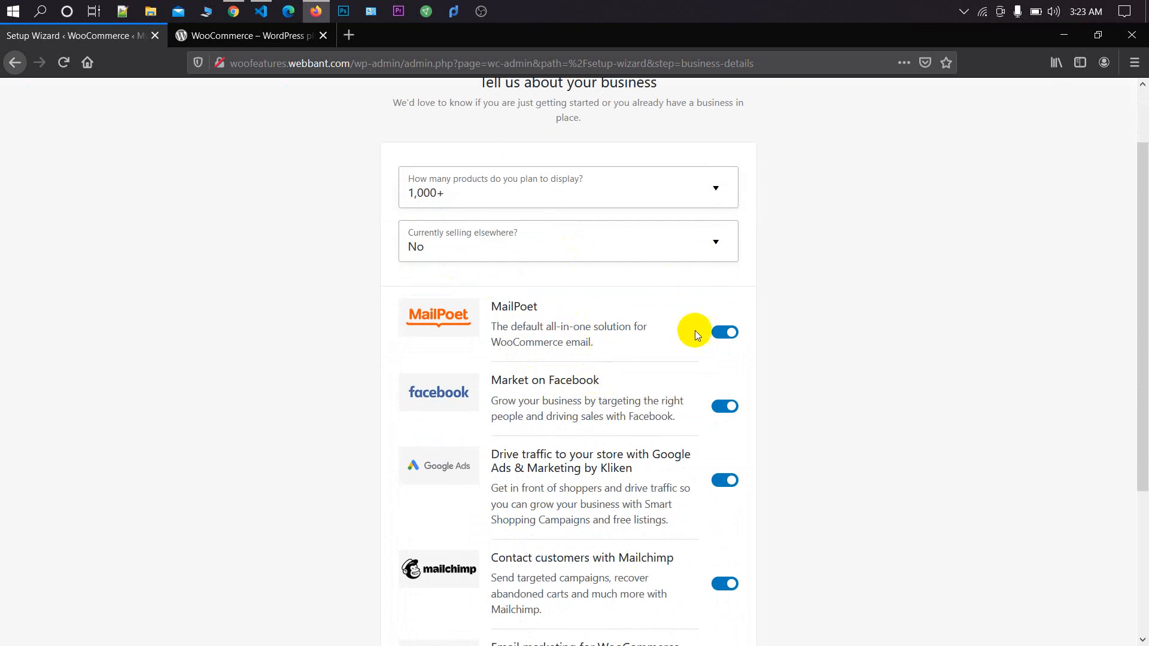
scroll(556, 338, down, 3)
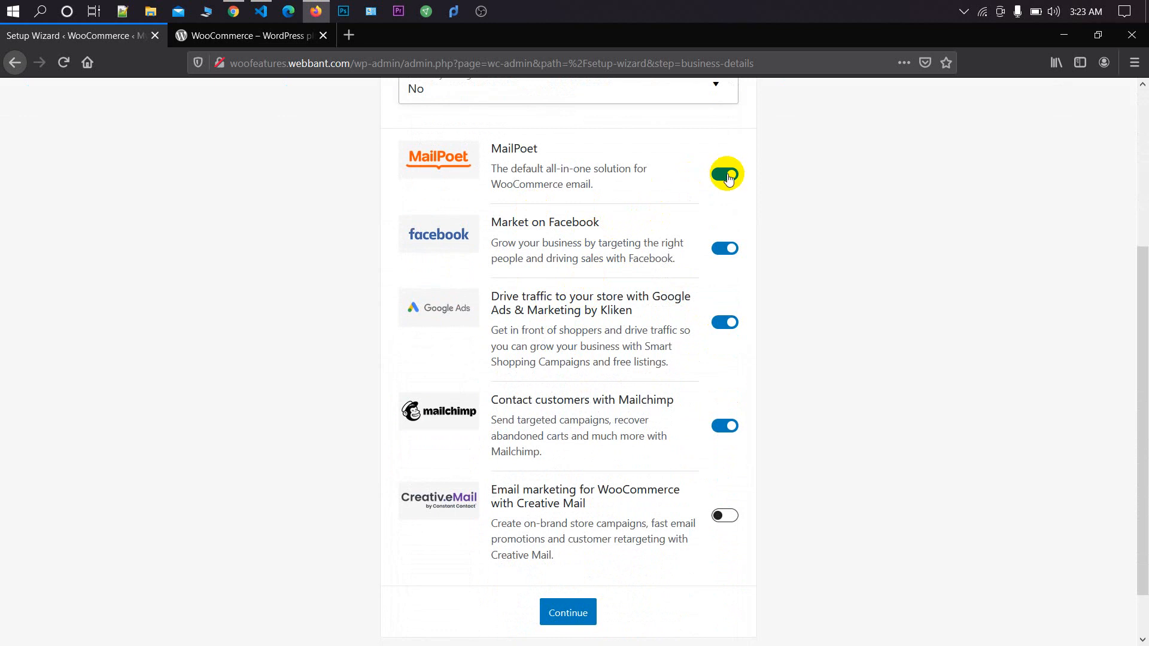
click(728, 175)
click(727, 248)
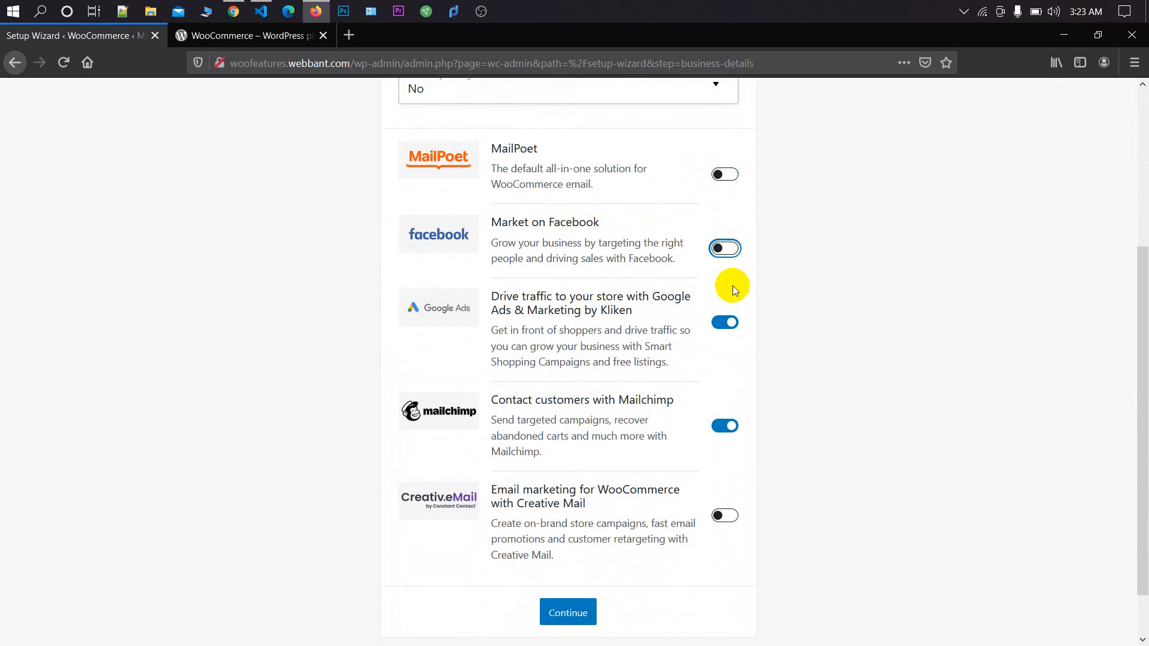
click(733, 324)
click(735, 425)
scroll(712, 423, up, 2)
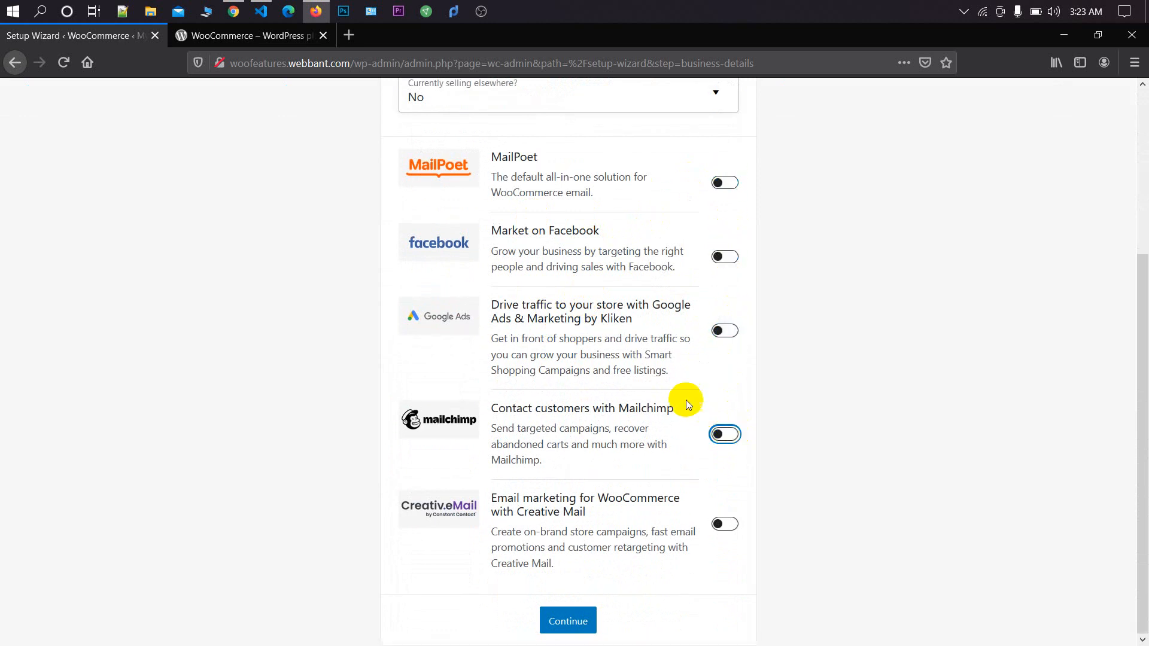
scroll(705, 315, down, 3)
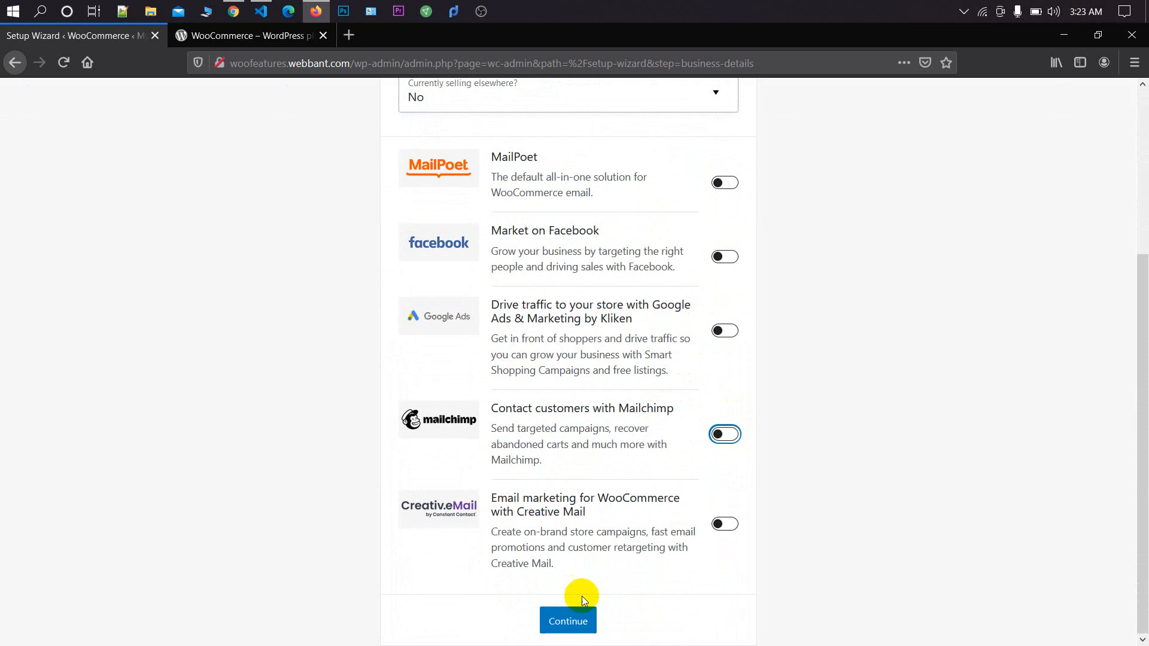
click(584, 622)
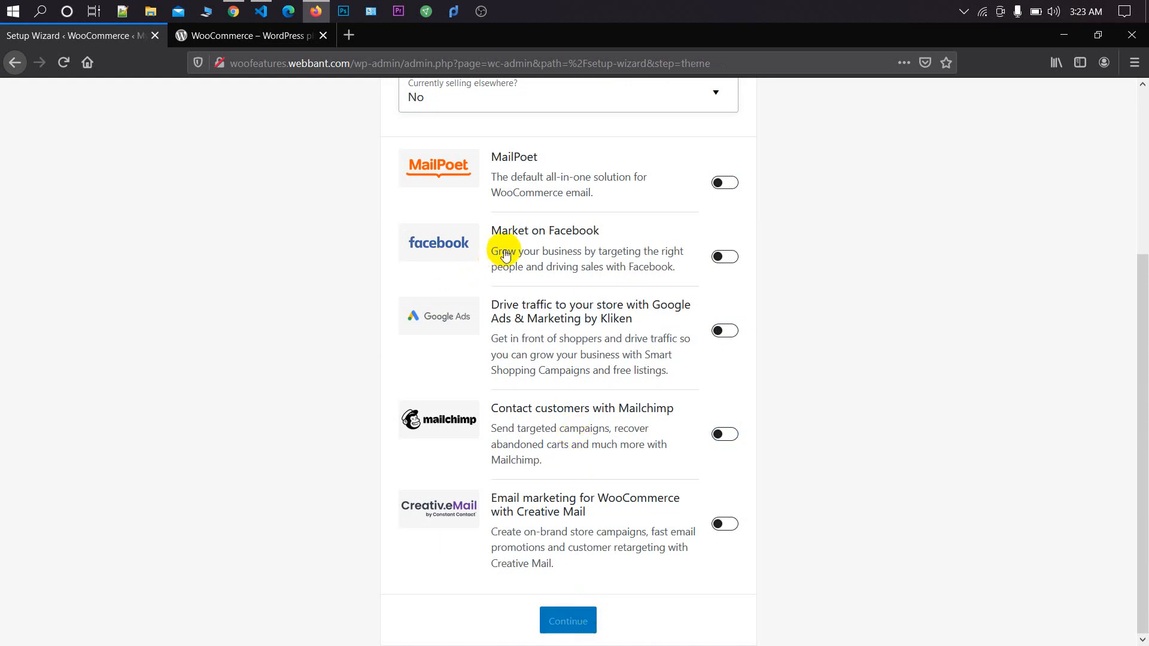
Step: Look through the offered store themes and continue with the active theme, Twenty Twenty-One
scroll(536, 284, down, 7)
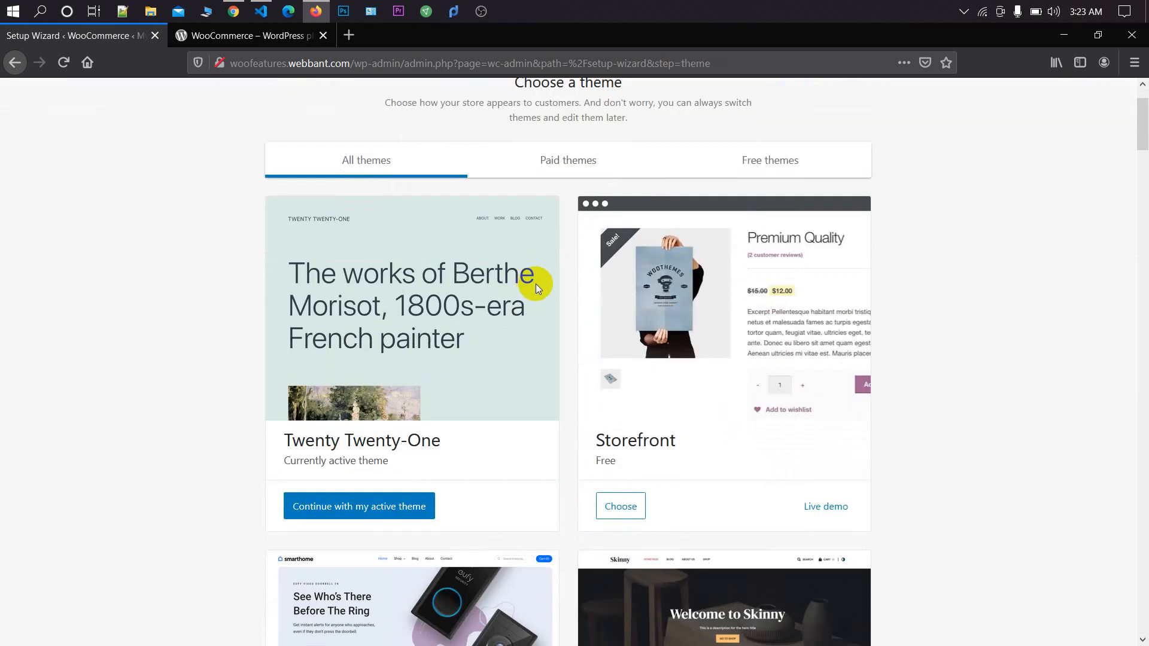
scroll(556, 282, down, 1)
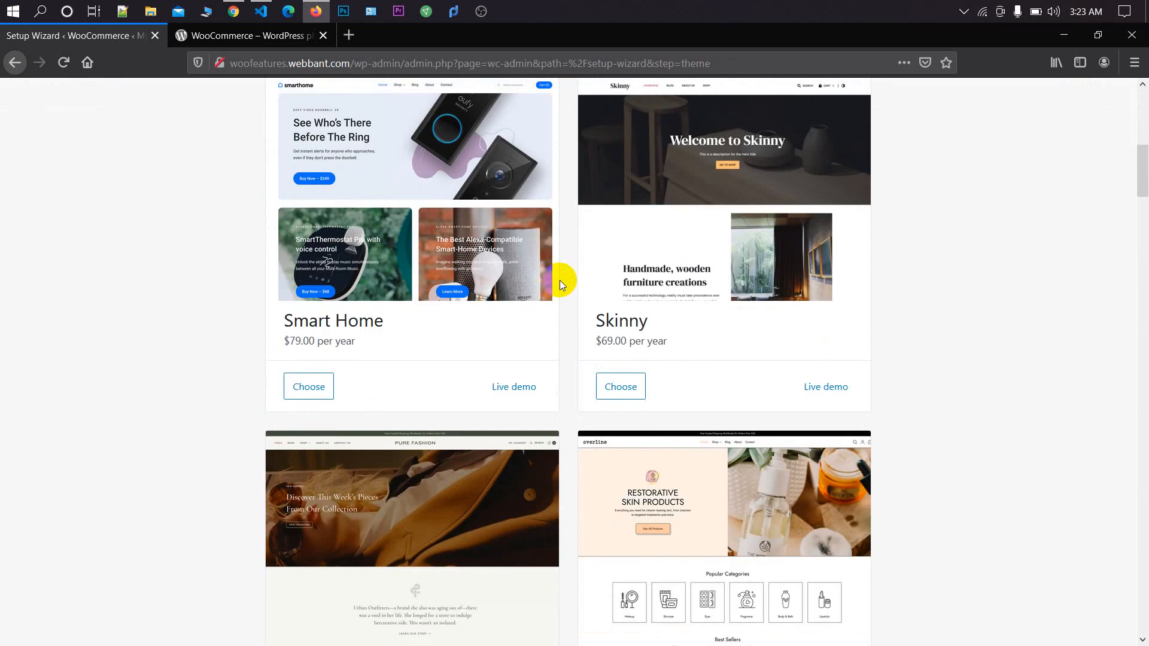
scroll(562, 279, down, 7)
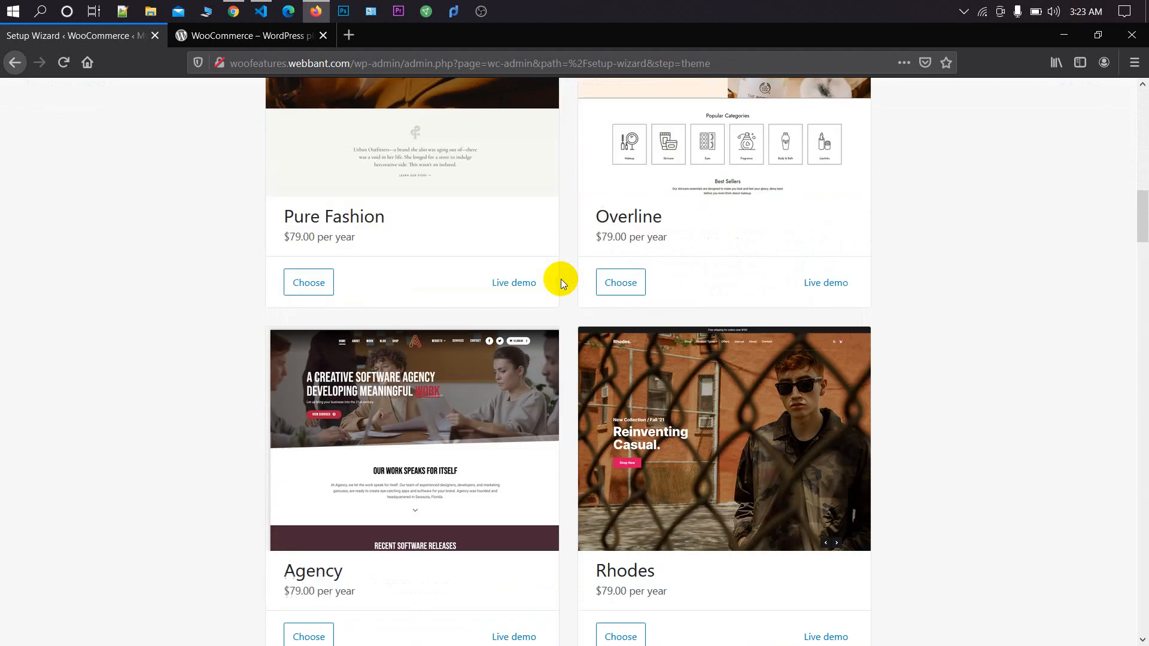
scroll(561, 279, up, 4)
scroll(561, 279, up, 10)
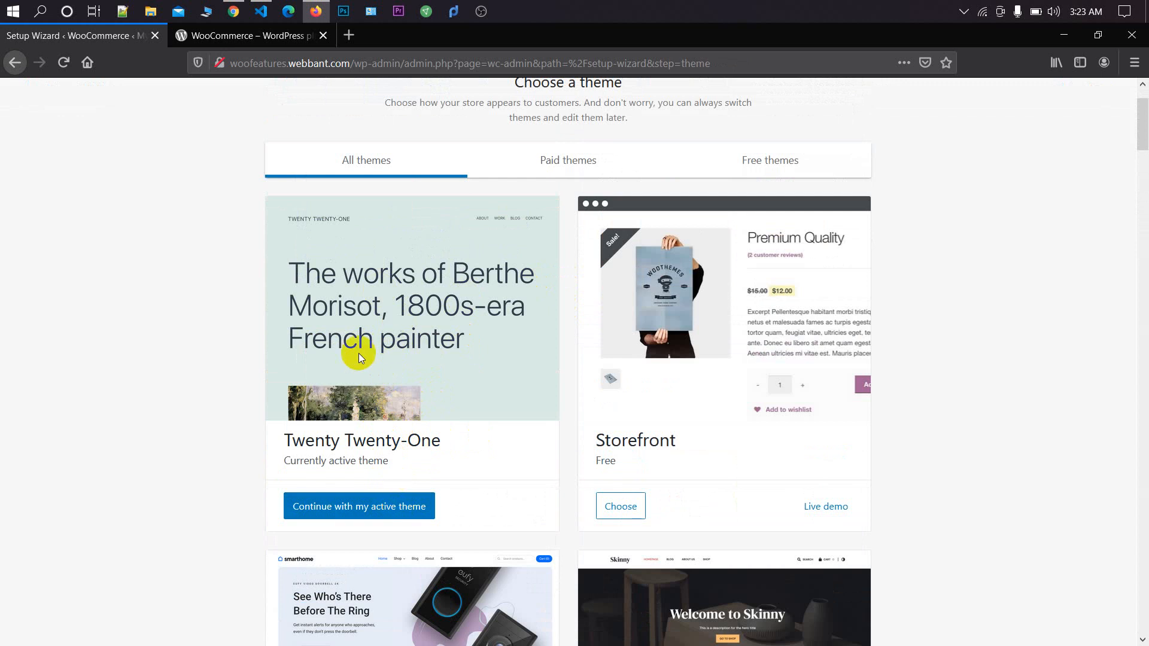
click(405, 518)
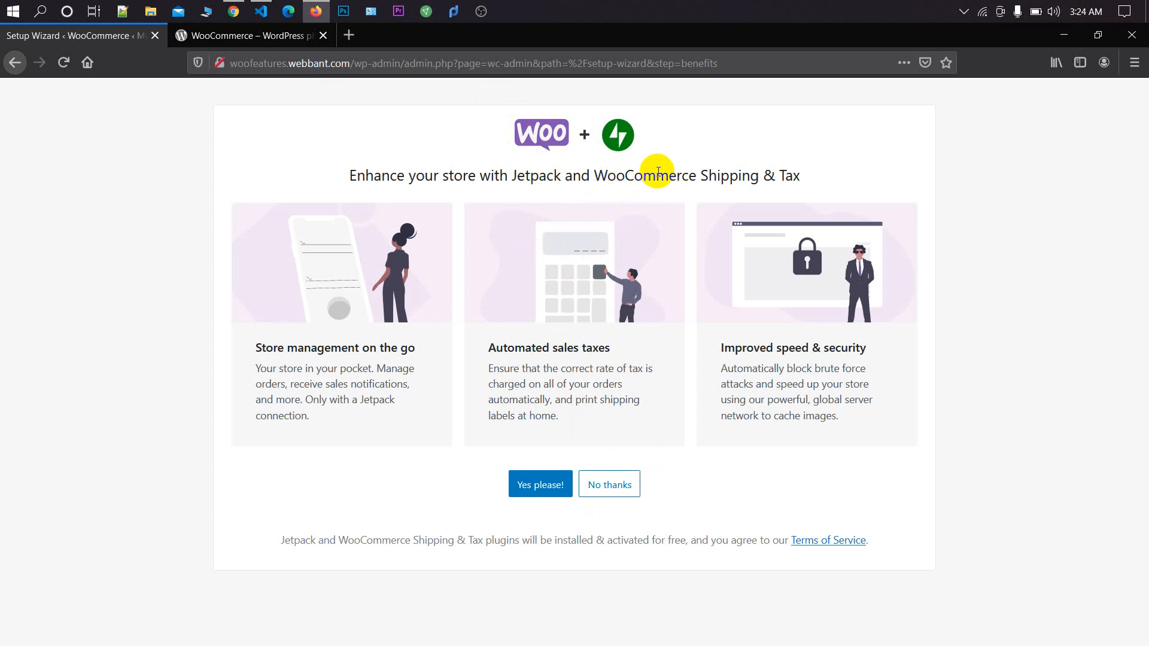
Step: Decline Jetpack and WooCommerce Shipping & Tax, and dismiss the store's welcome introduction
click(608, 486)
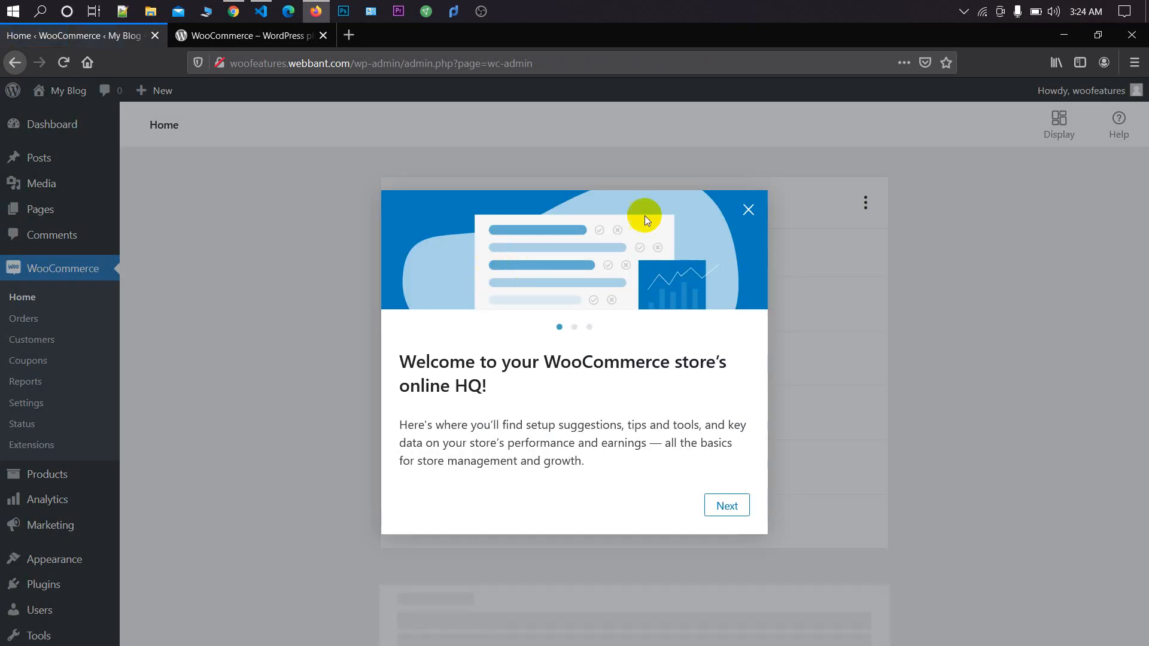
click(747, 209)
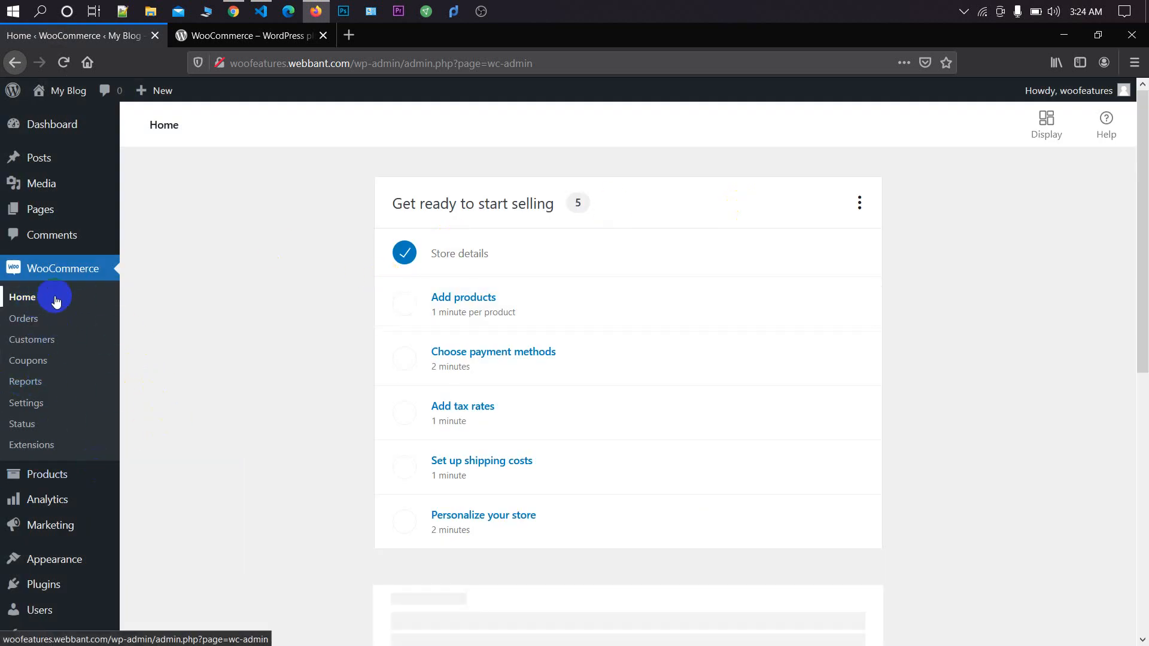
Step: Open the WooCommerce settings and review the General section's store address and general options
click(42, 401)
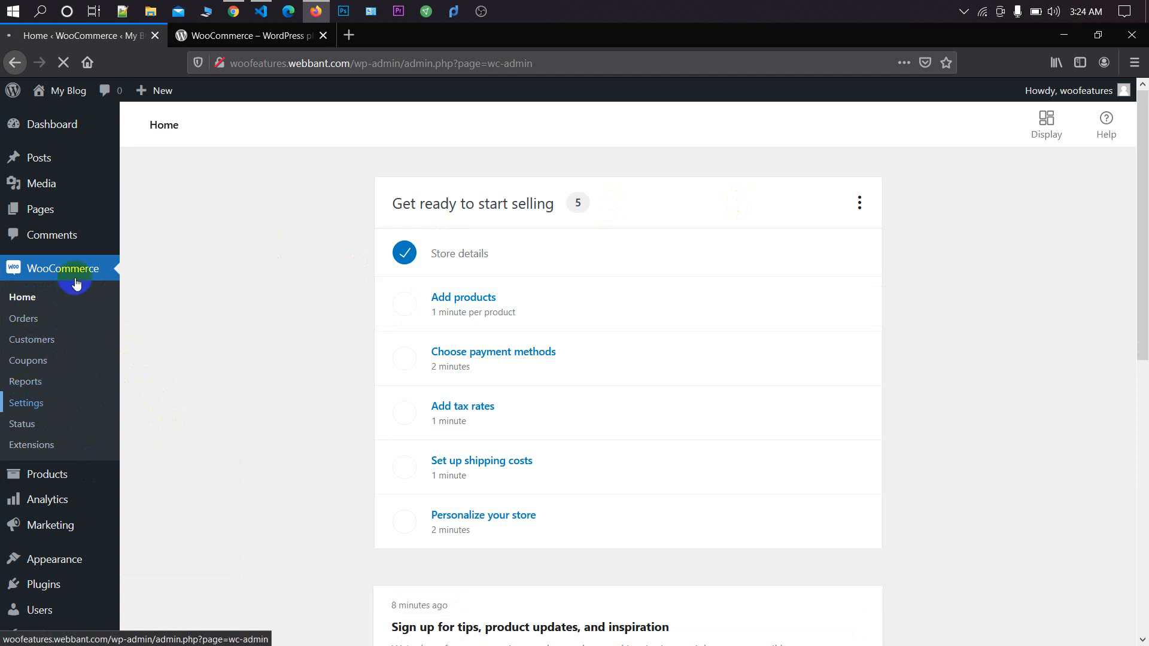
click(55, 401)
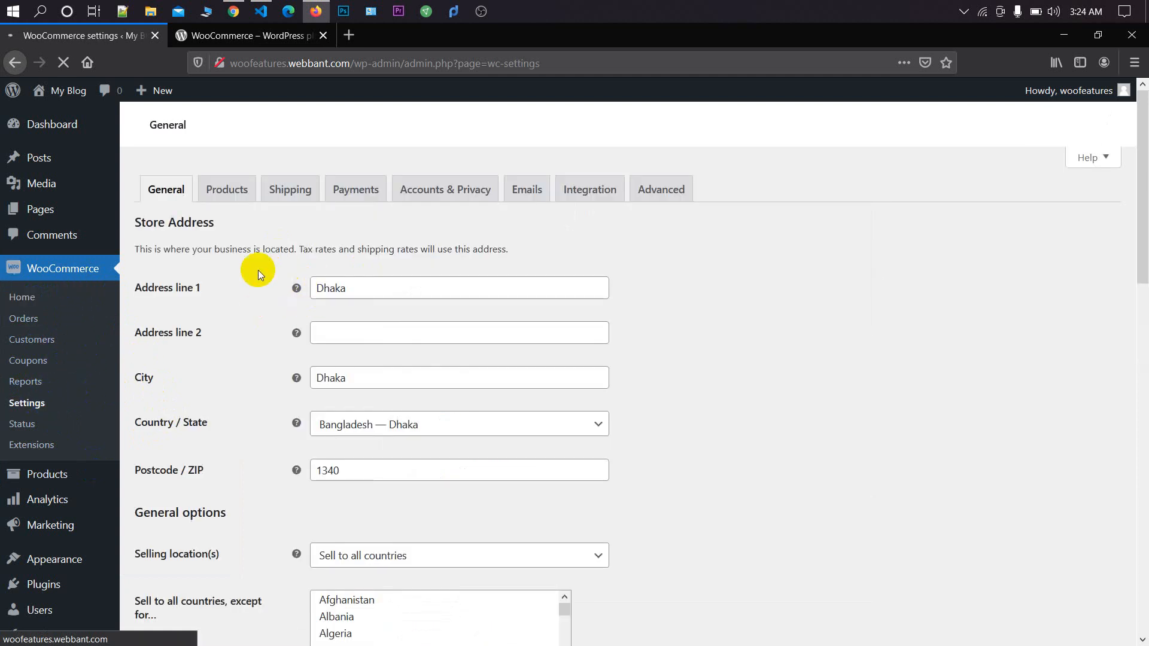
scroll(278, 333, down, 5)
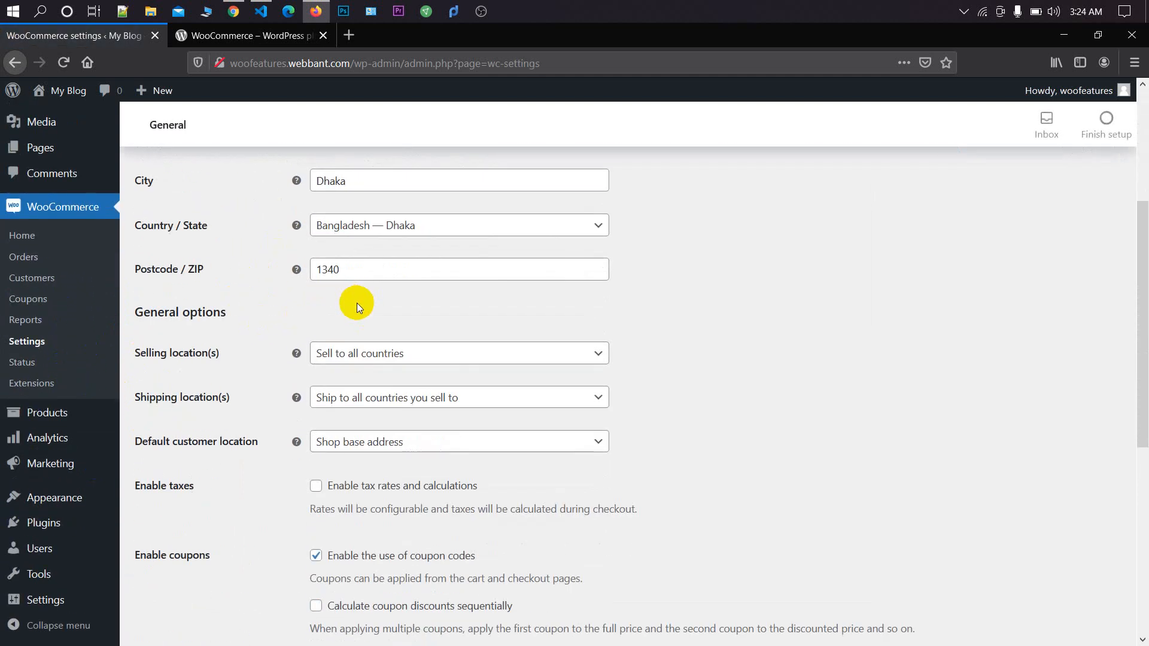
scroll(357, 303, down, 2)
scroll(299, 305, up, 8)
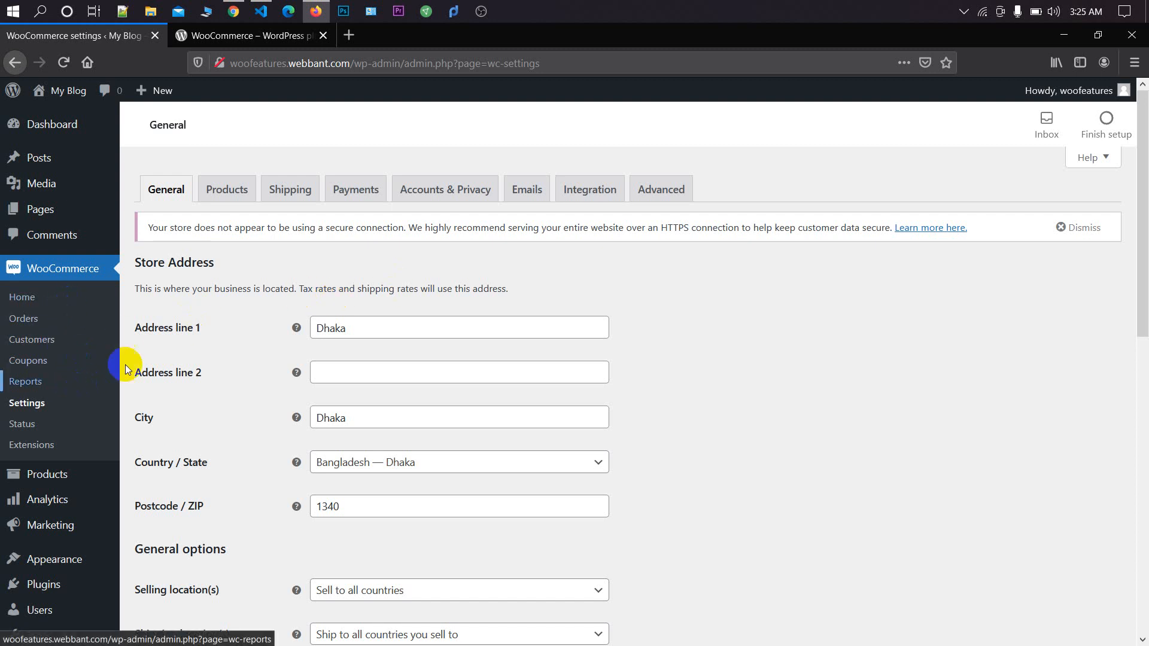
scroll(371, 312, down, 3)
scroll(366, 317, up, 3)
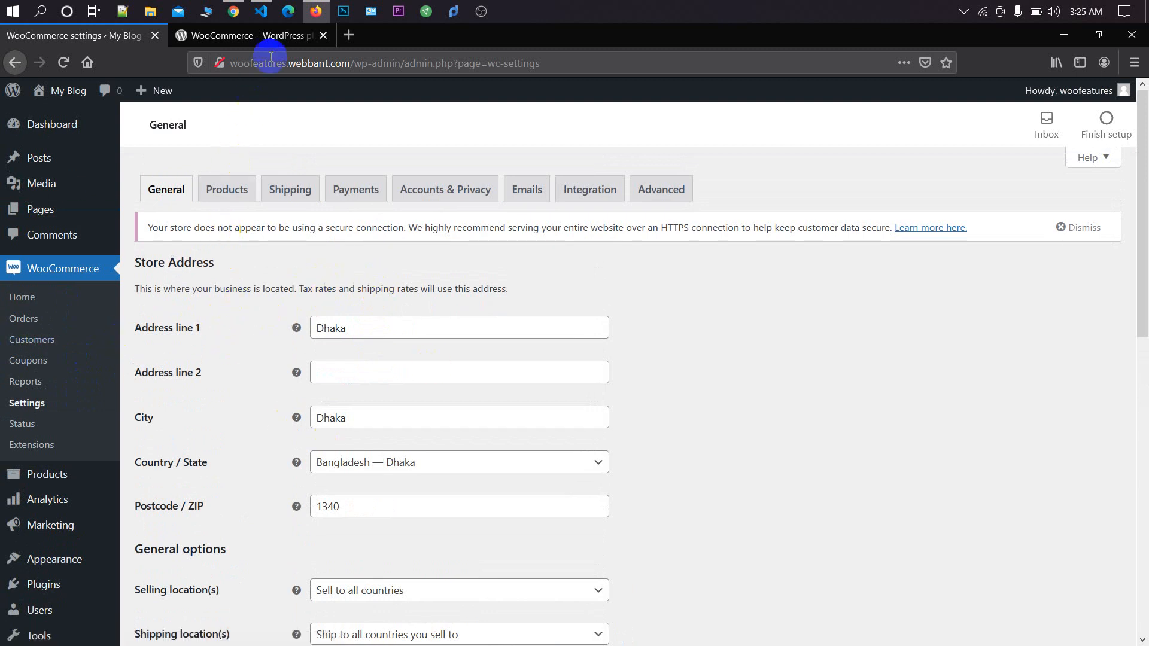
Step: Close the WordPress.org WooCommerce plugin page and open the site's list of all pages in a new browser tab
click(292, 35)
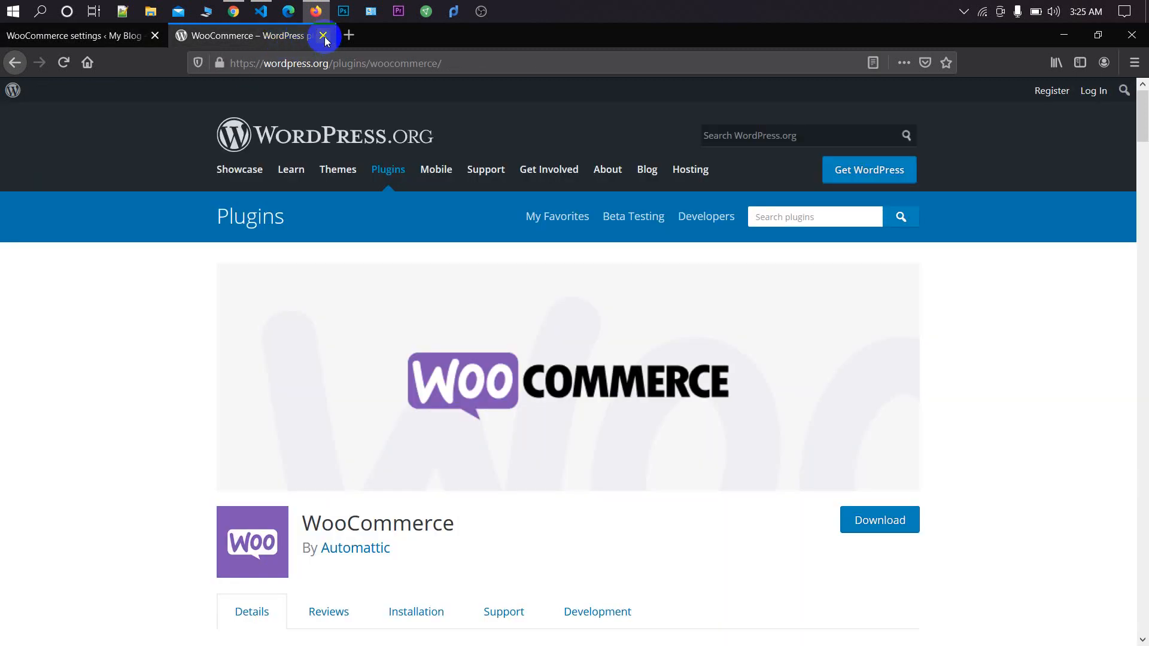
click(323, 36)
mouse_move(82, 213)
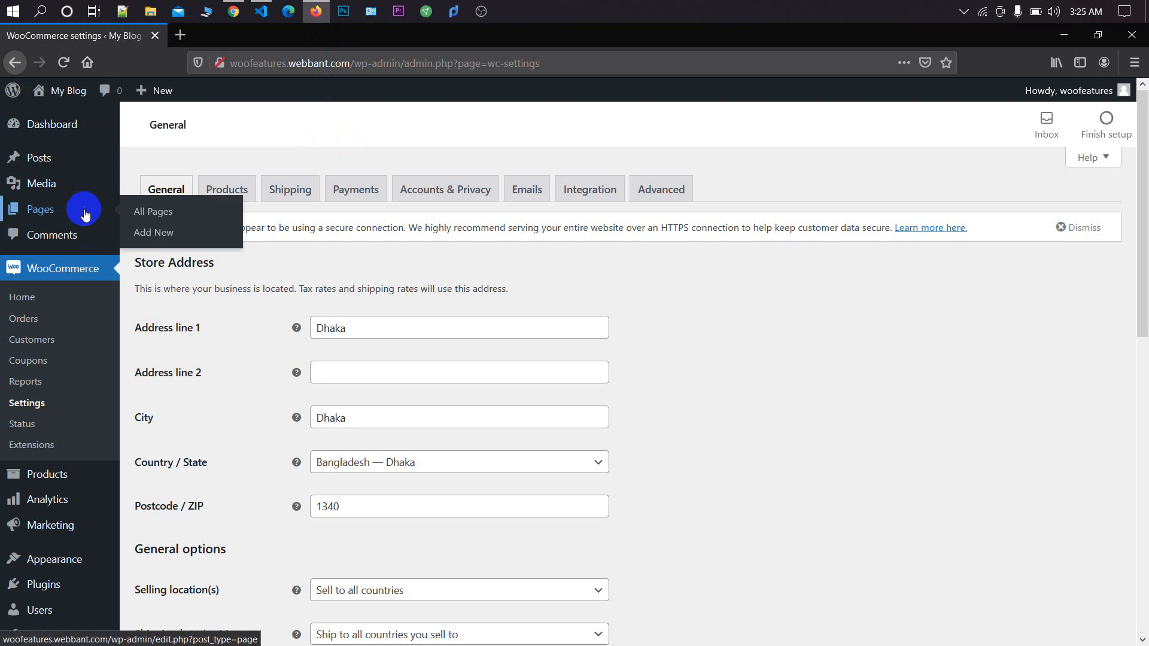
middle_click(128, 213)
click(239, 36)
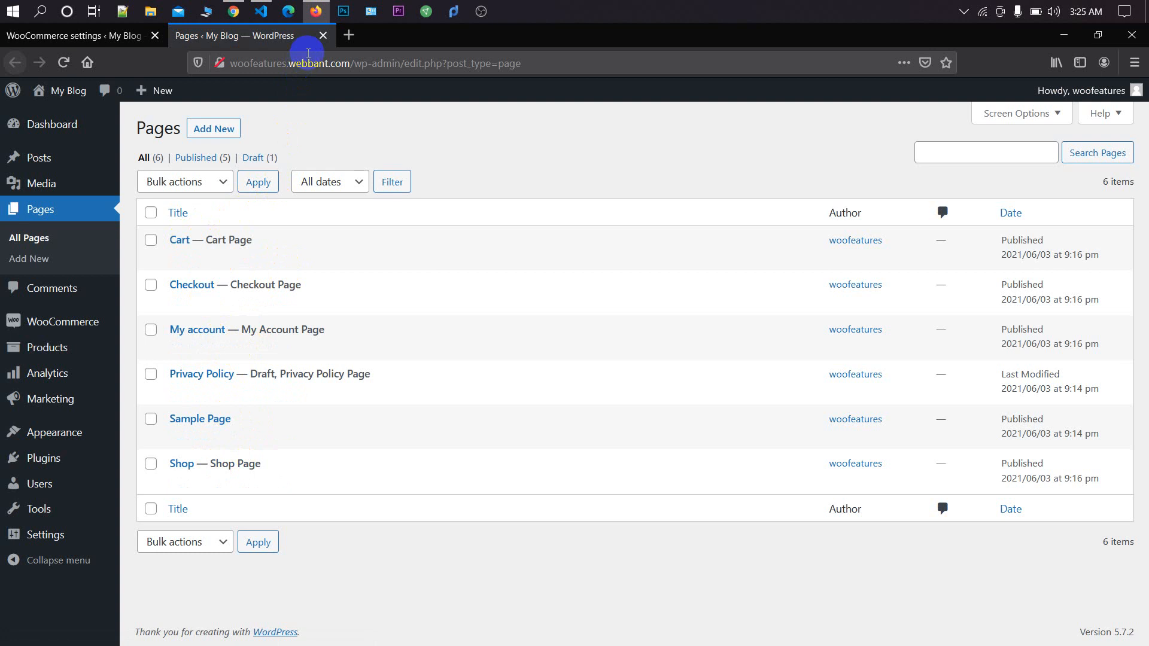
Step: Switch back to the WooCommerce settings and go to the general options for selling and shipping locations
click(132, 36)
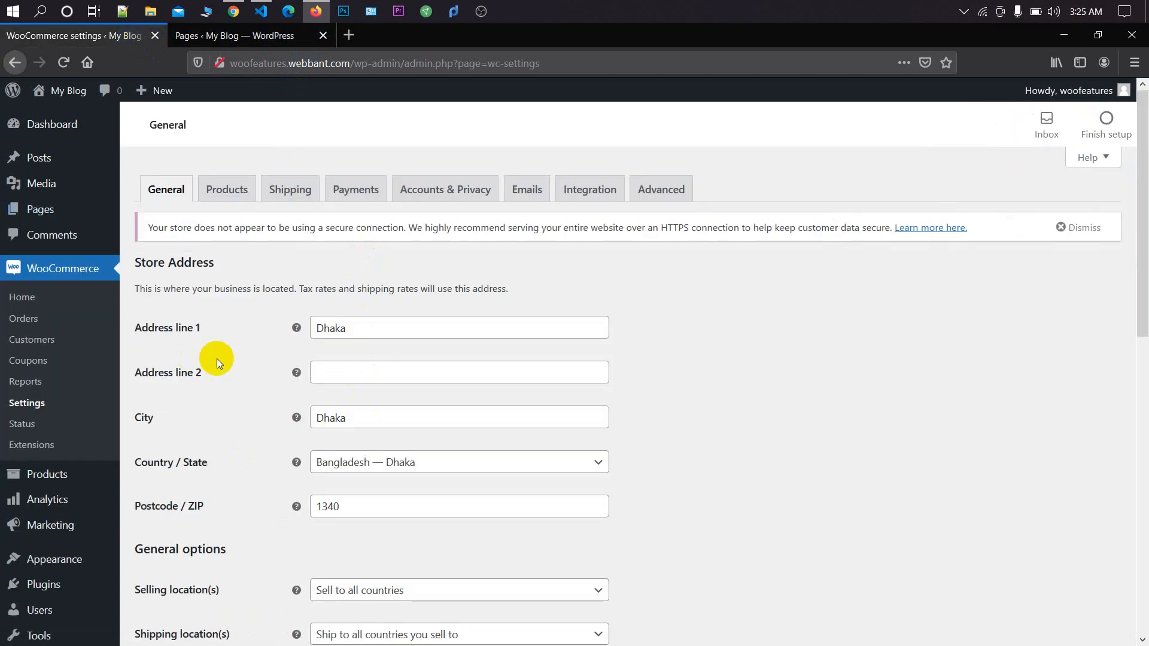
scroll(250, 365, down, 4)
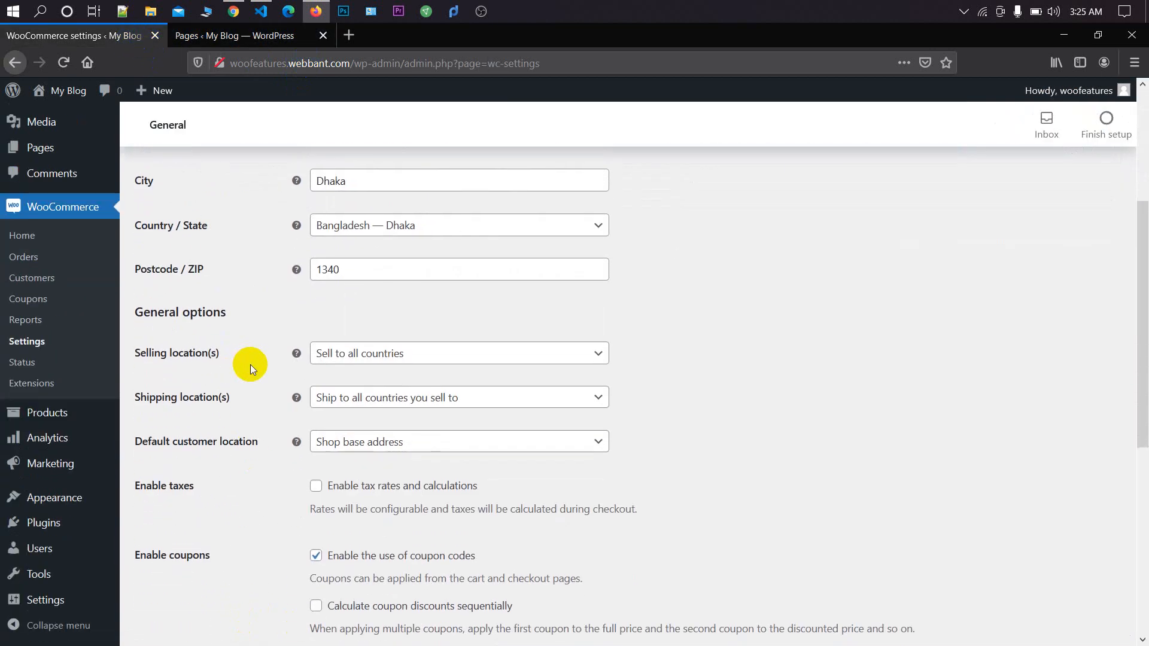
scroll(250, 364, down, 1)
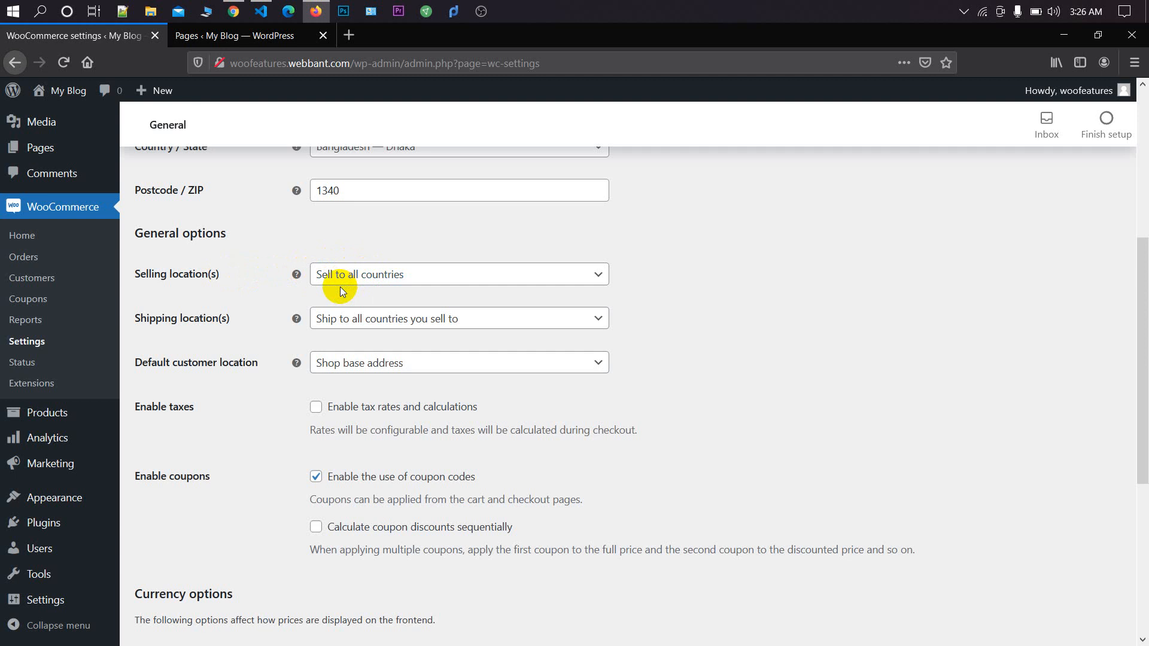
Step: Set the selling locations to all countries except Afghanistan
click(388, 279)
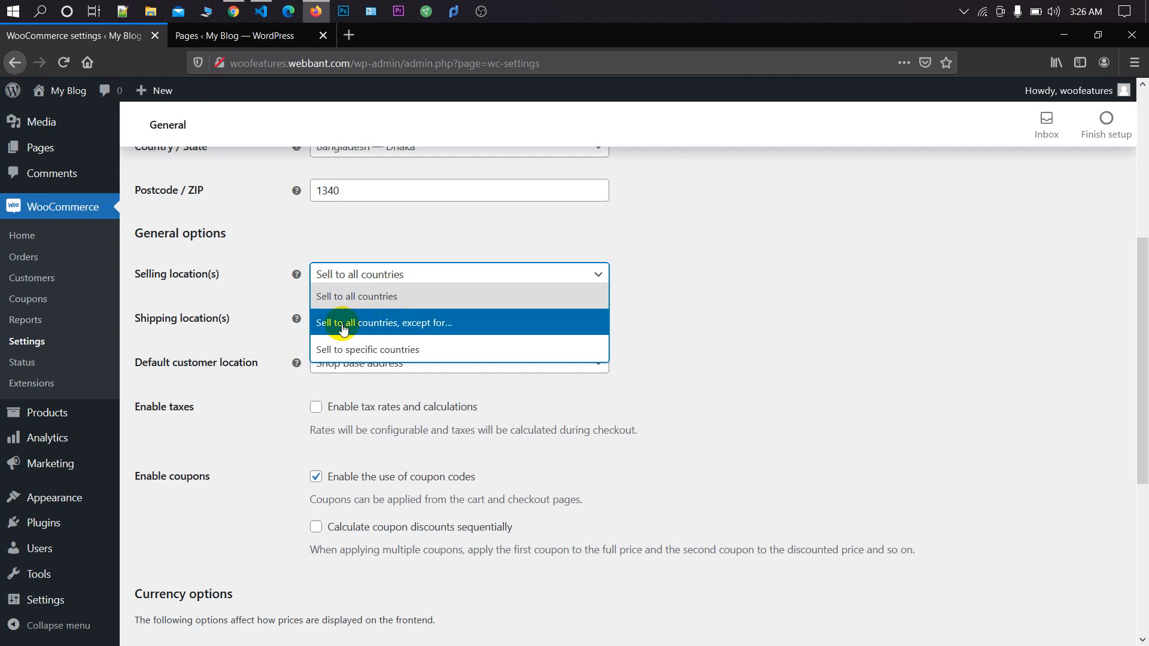
click(410, 324)
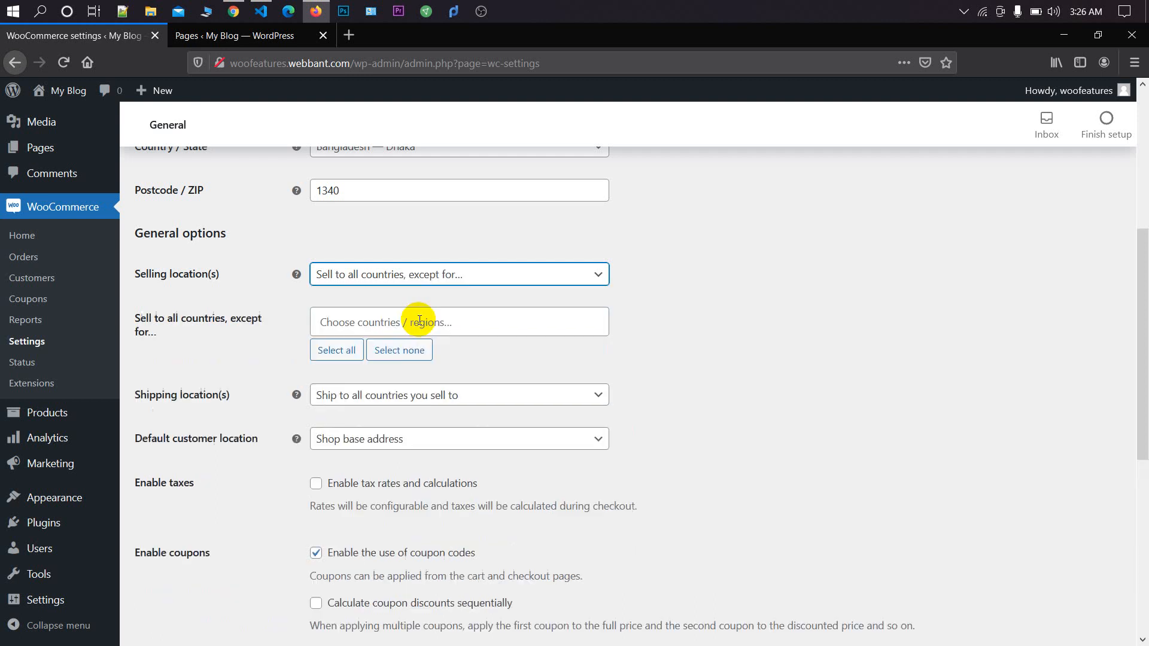
click(378, 322)
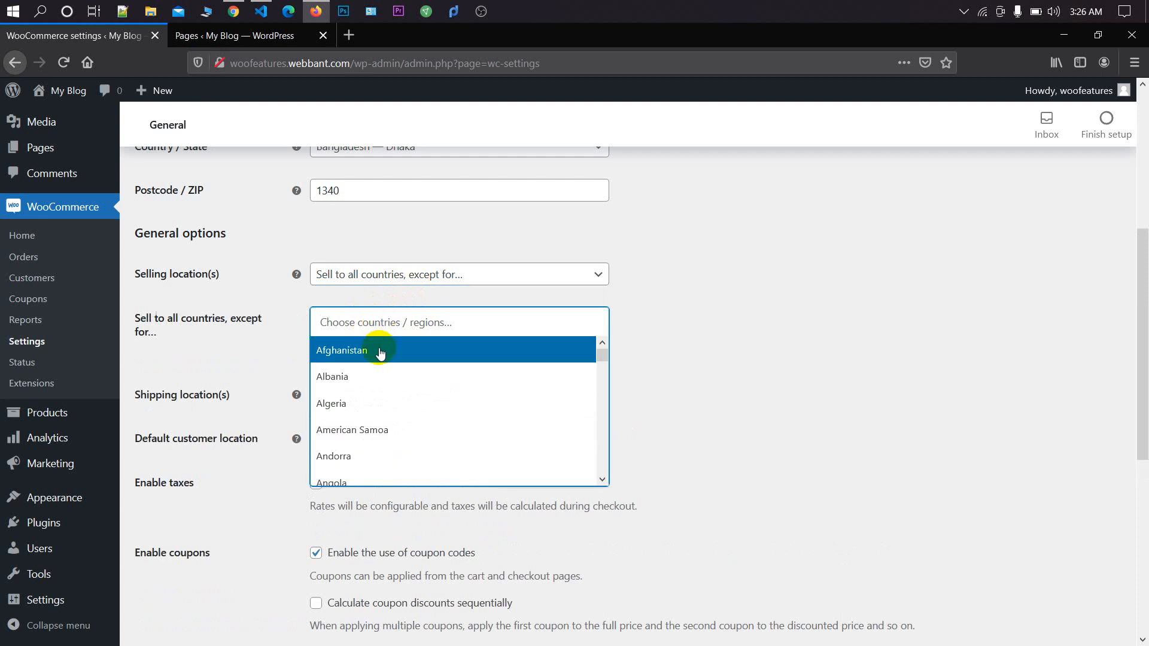
click(380, 353)
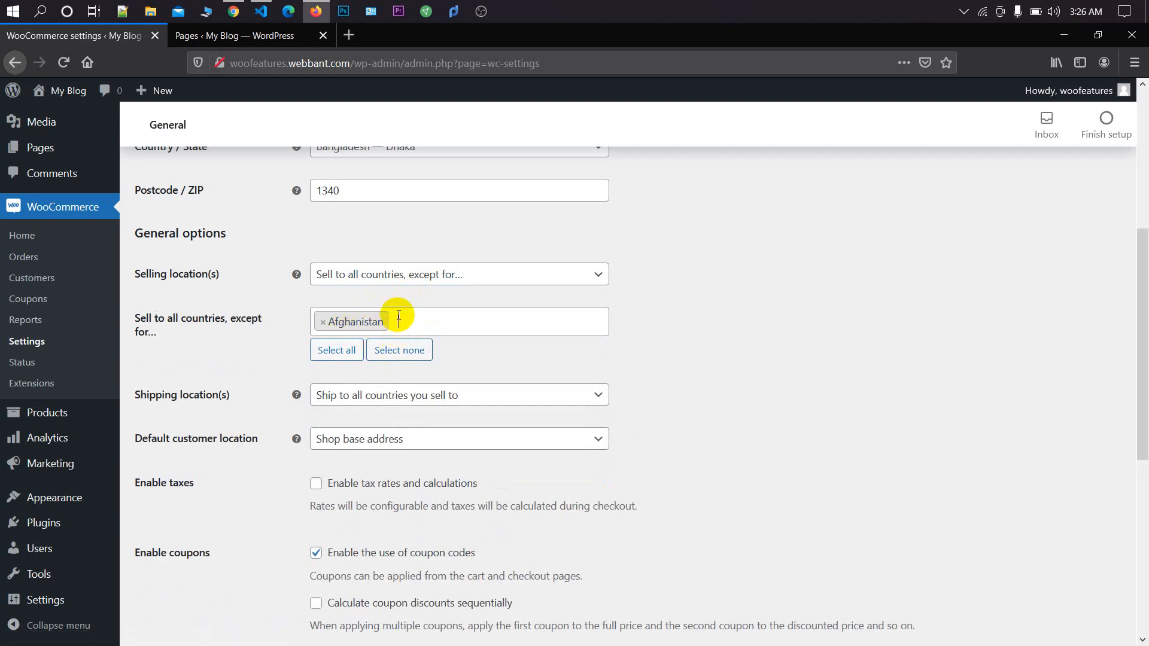
Step: Limit the selling locations to specific countries and add Australia to the list
click(427, 275)
click(379, 353)
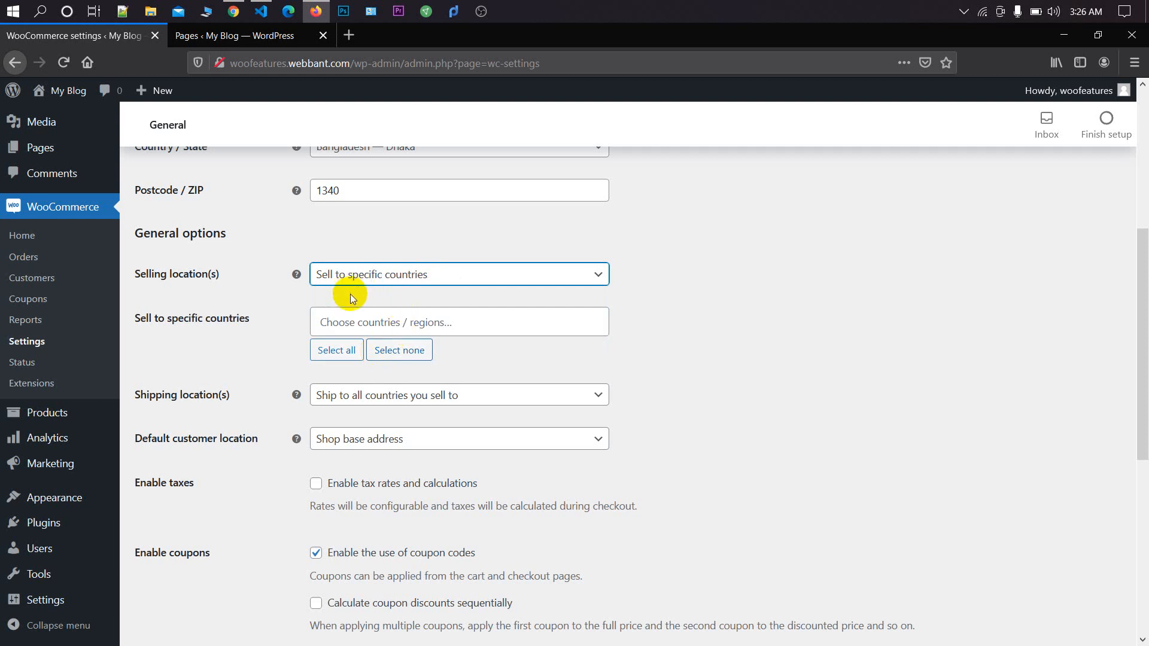
click(383, 303)
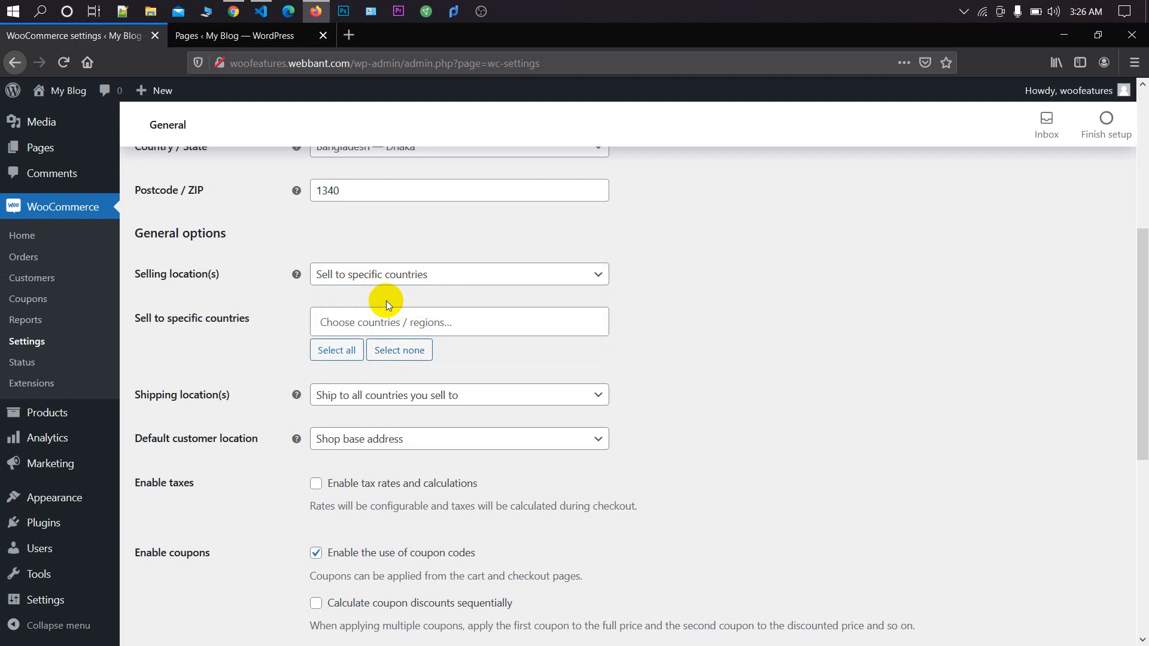
click(377, 312)
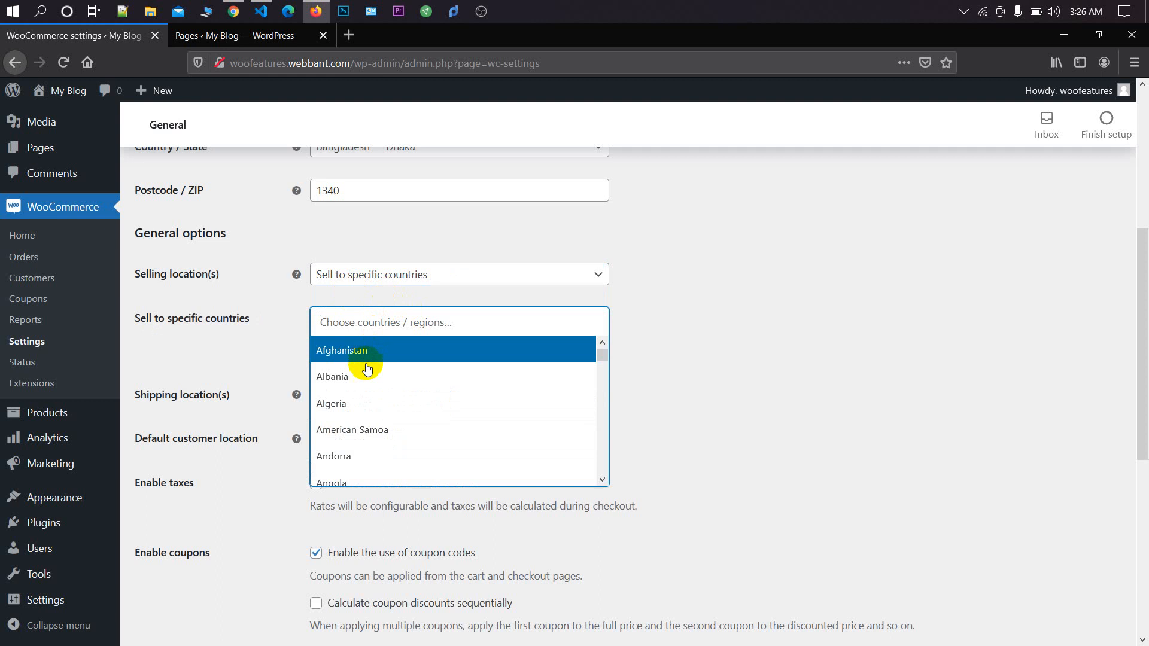
scroll(385, 422, down, 5)
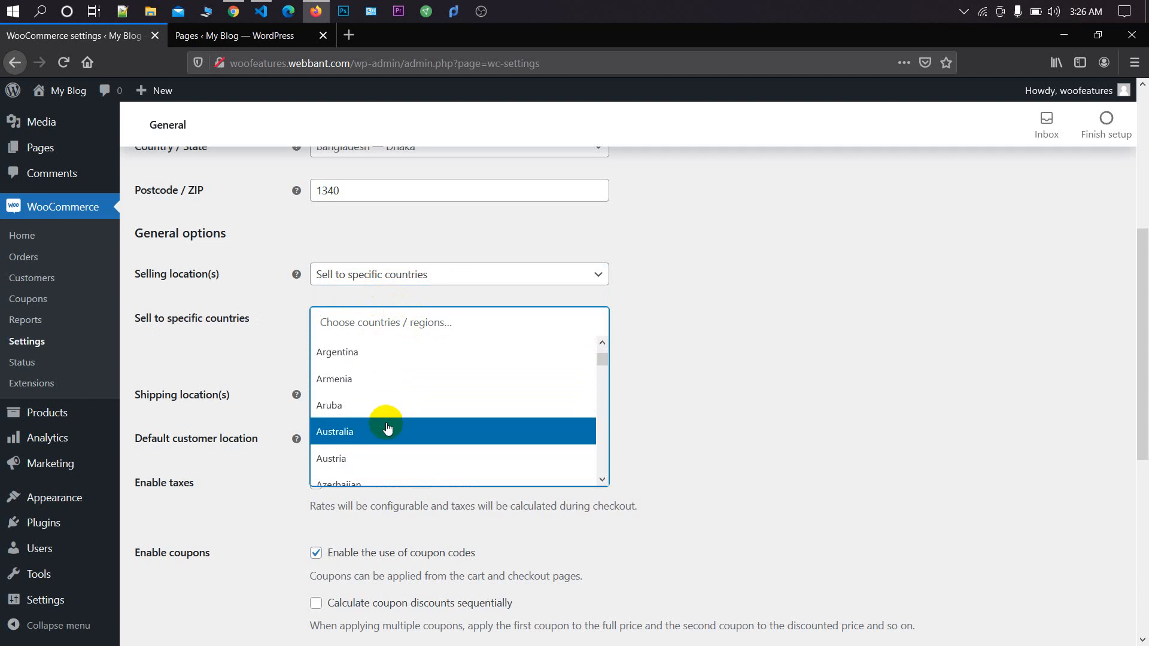
scroll(386, 428, down, 2)
click(403, 353)
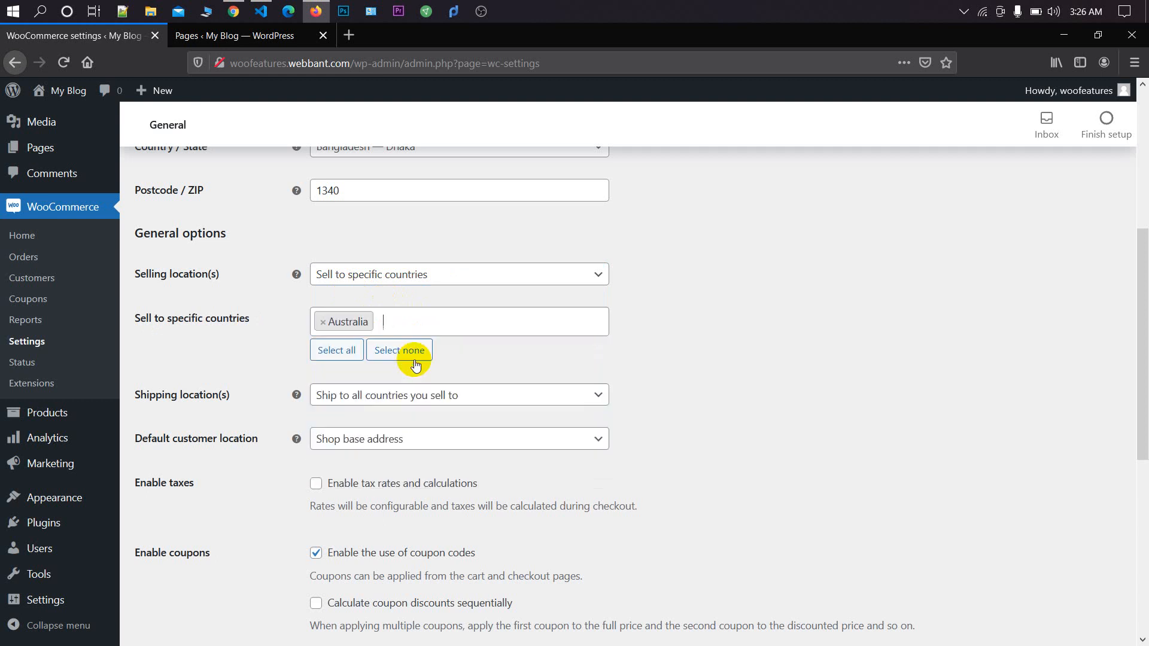
Step: Add Bulgaria to the specific countries the store sells to
click(438, 329)
scroll(403, 428, down, 5)
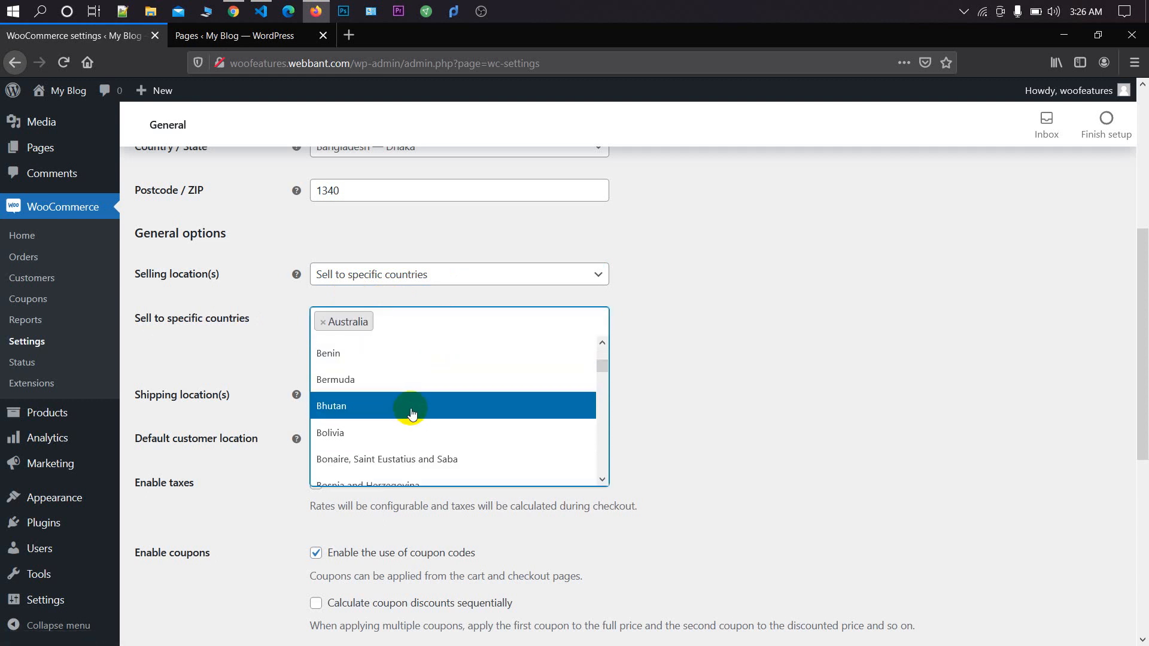
scroll(405, 434, down, 2)
scroll(402, 435, down, 4)
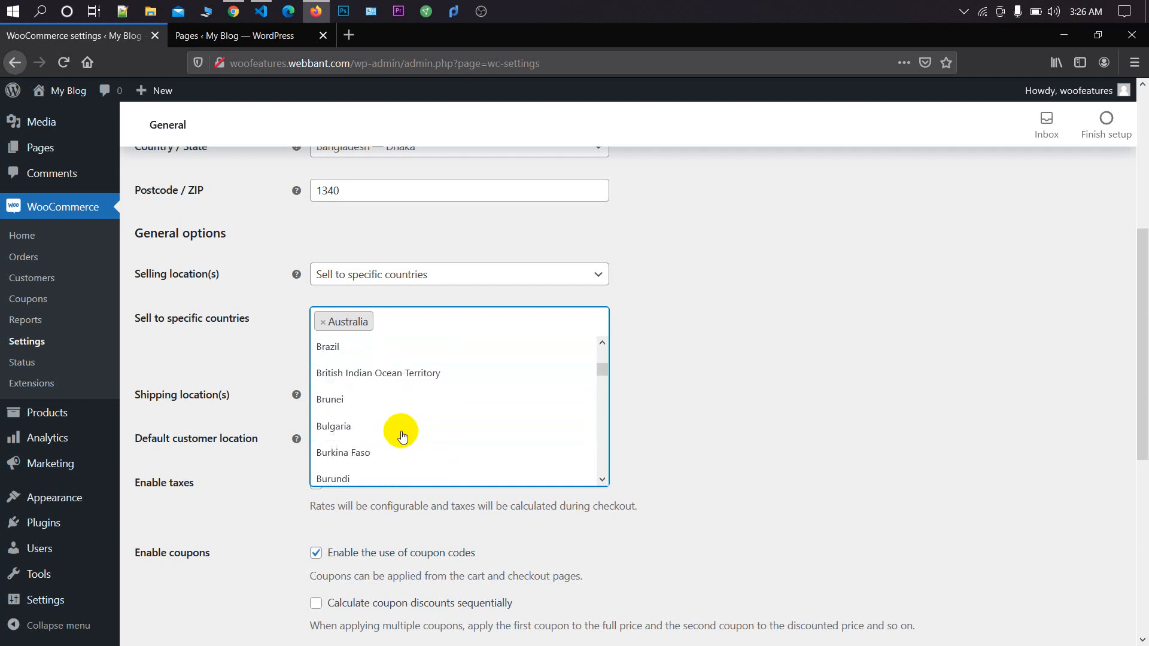
scroll(402, 436, down, 1)
click(412, 404)
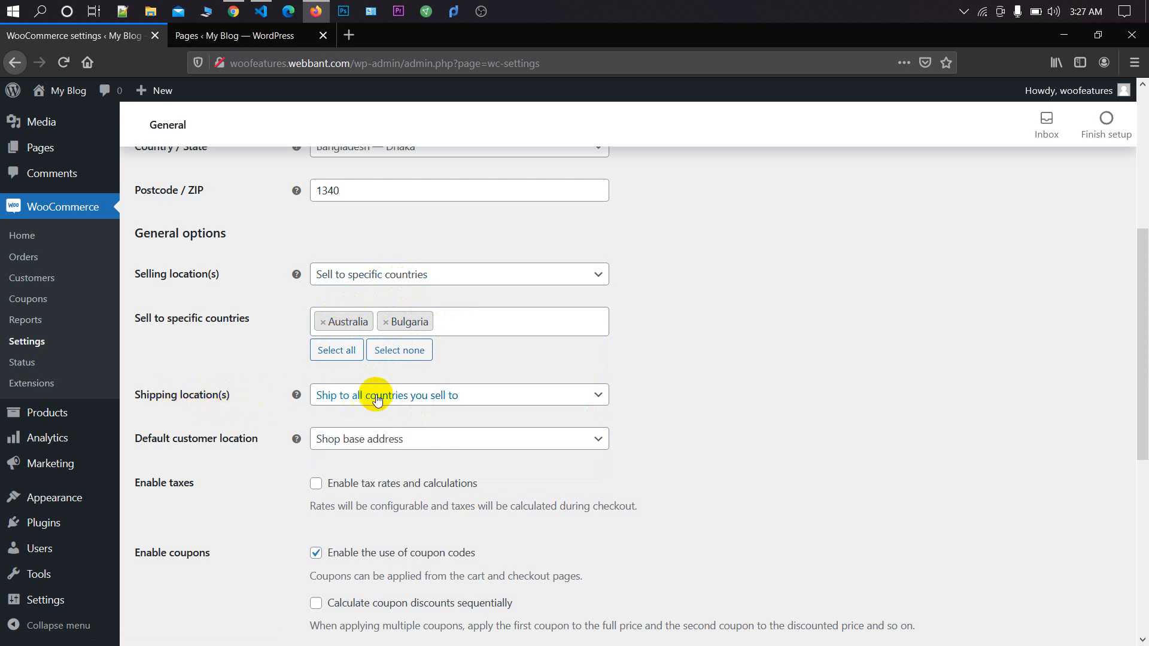
Step: Look through the shipping and selling location choices, keeping "Ship to all countries you sell to" for shipping
click(462, 402)
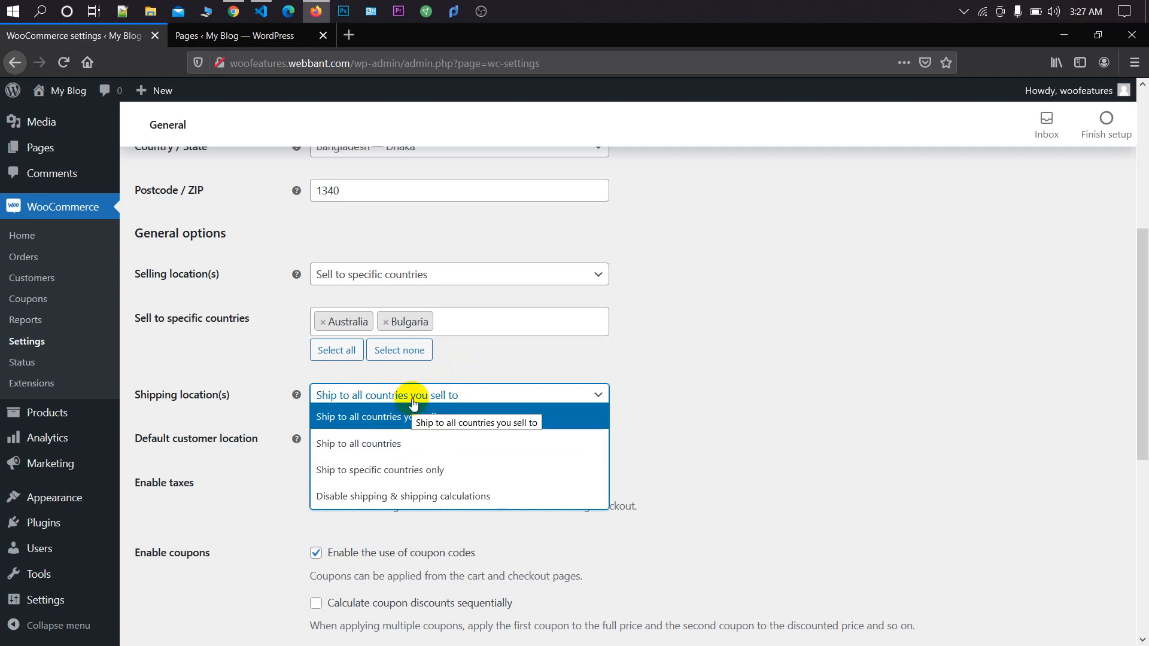
click(417, 289)
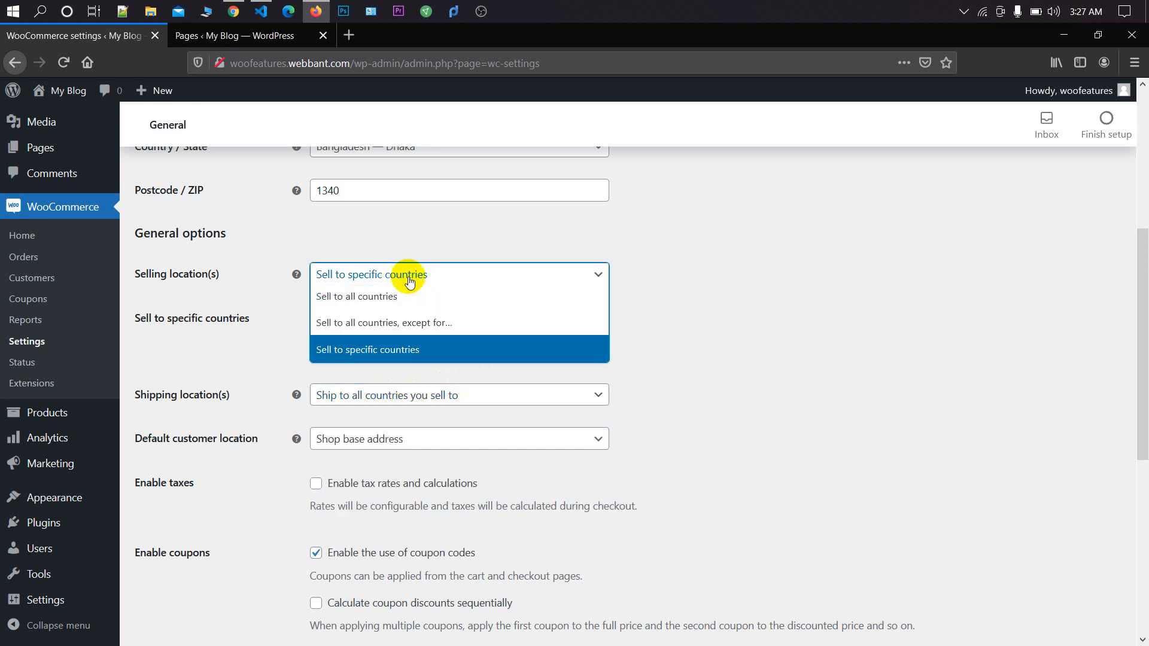
click(412, 289)
click(416, 399)
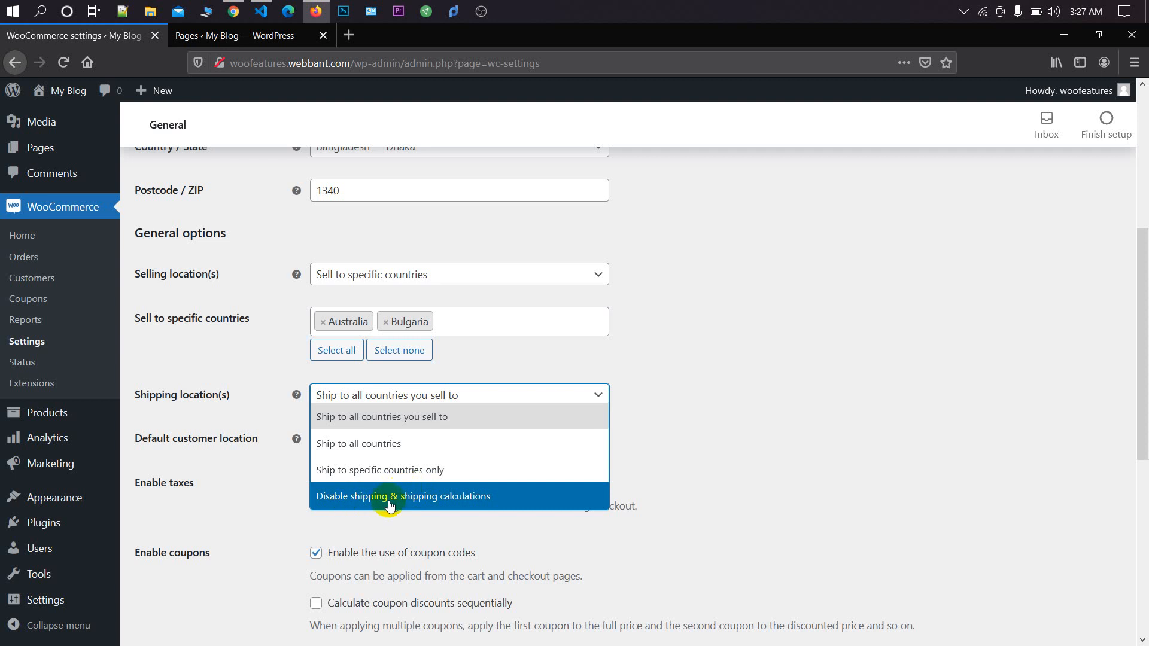
click(479, 408)
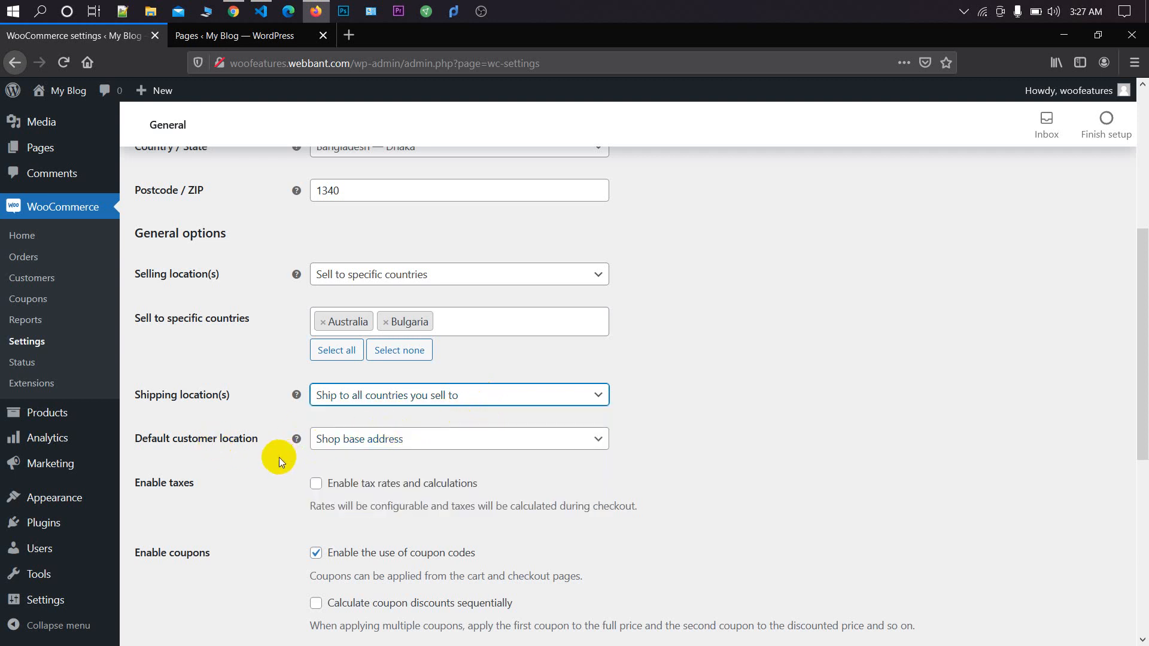
Step: Enable tax rates and calculations, and turn on sequential calculation of coupon discounts
scroll(279, 458, down, 2)
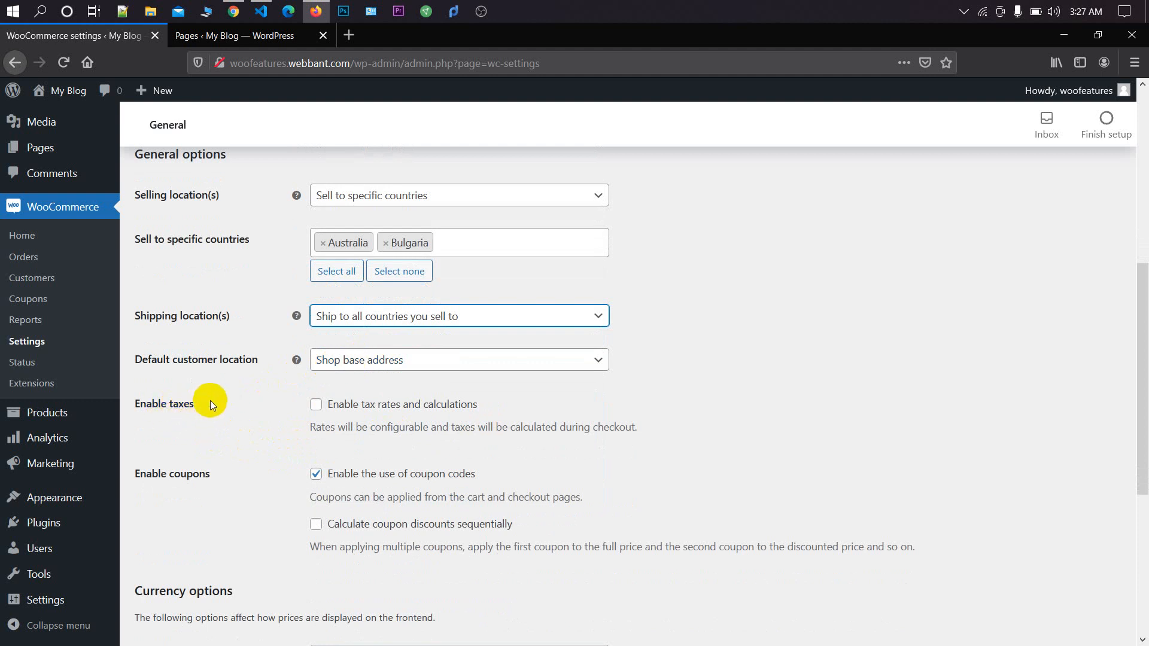
click(315, 404)
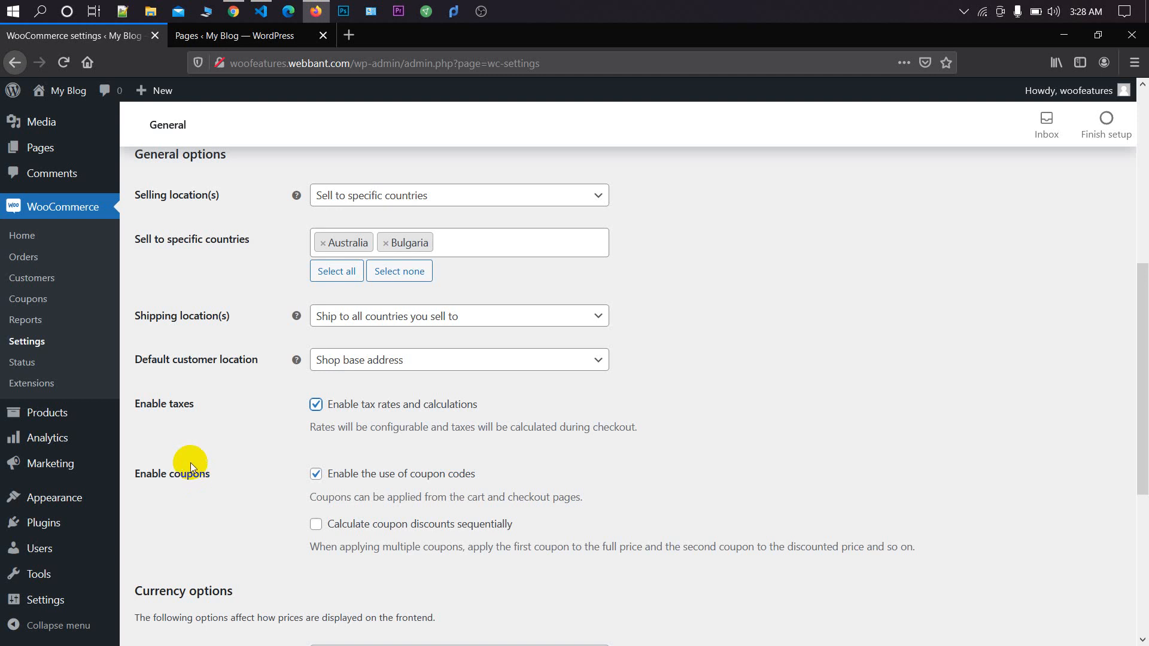
scroll(257, 442, down, 2)
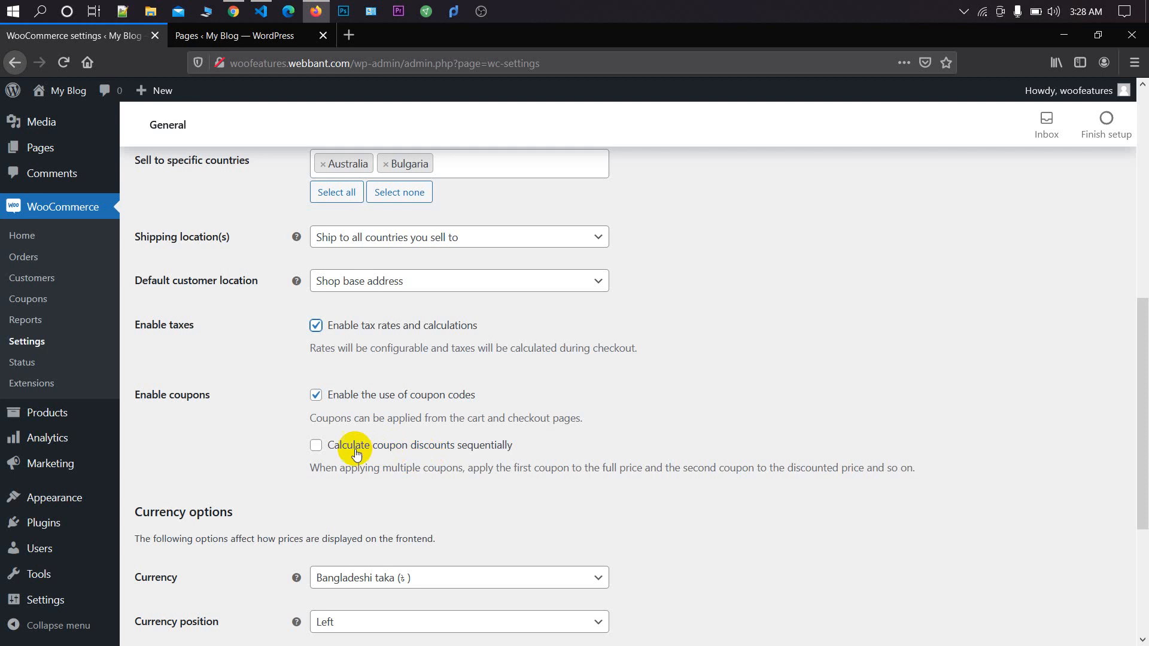
click(316, 446)
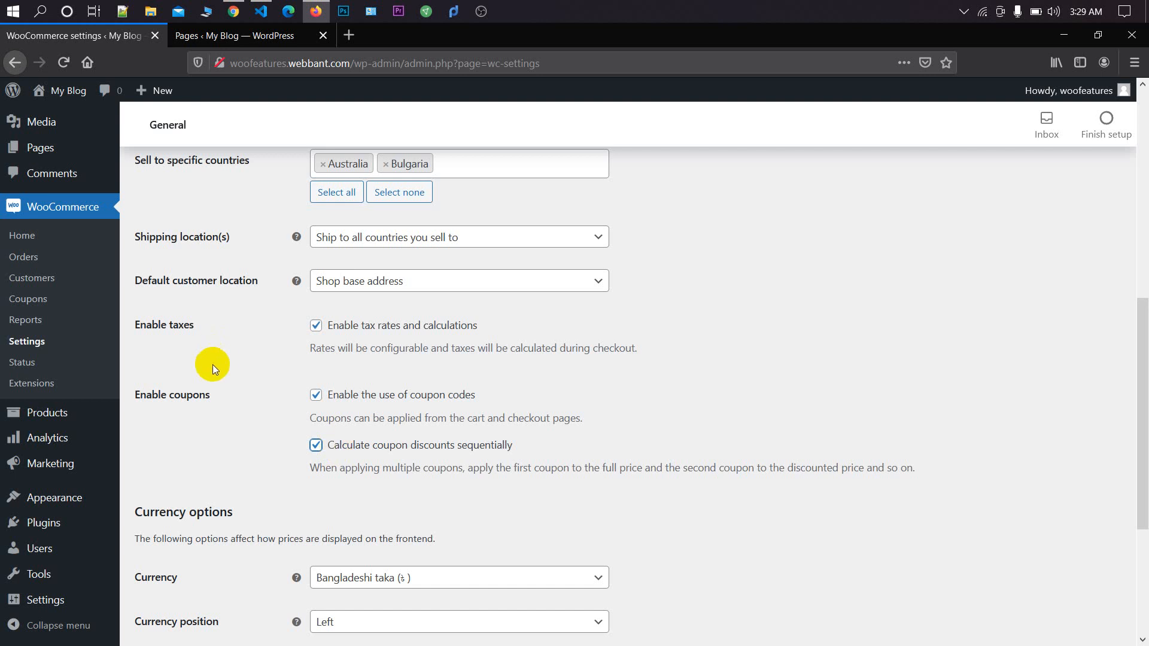
Step: Save the General settings with the currency position kept at Left and 2 decimals, and open the Products settings
scroll(252, 371, down, 3)
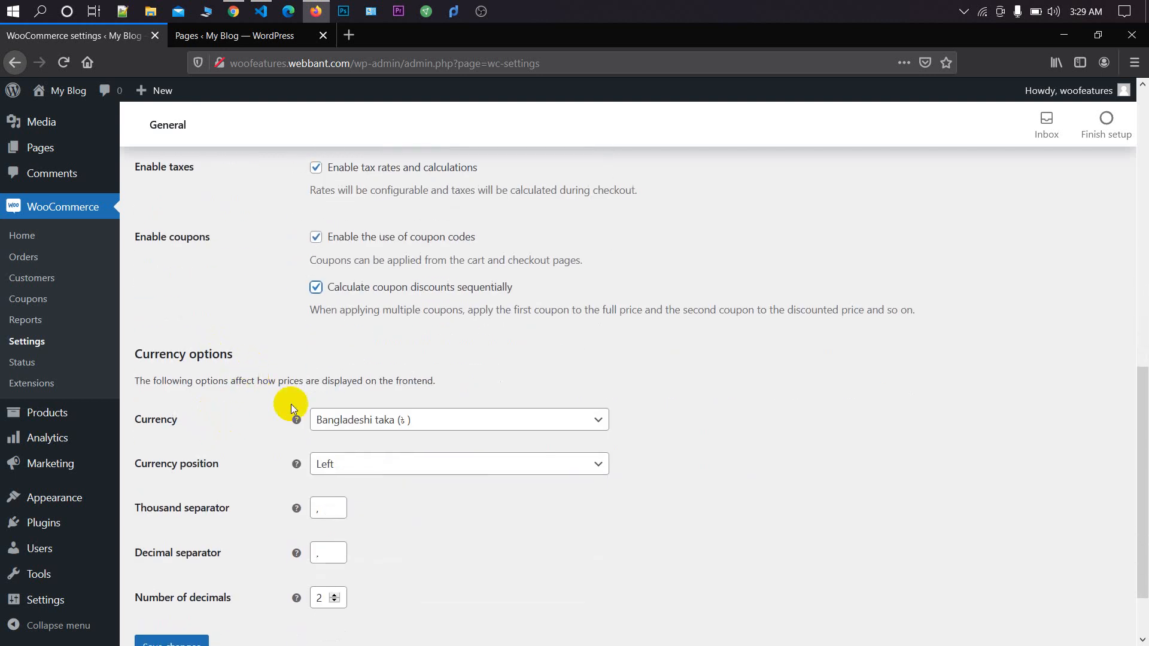
click(329, 466)
click(339, 471)
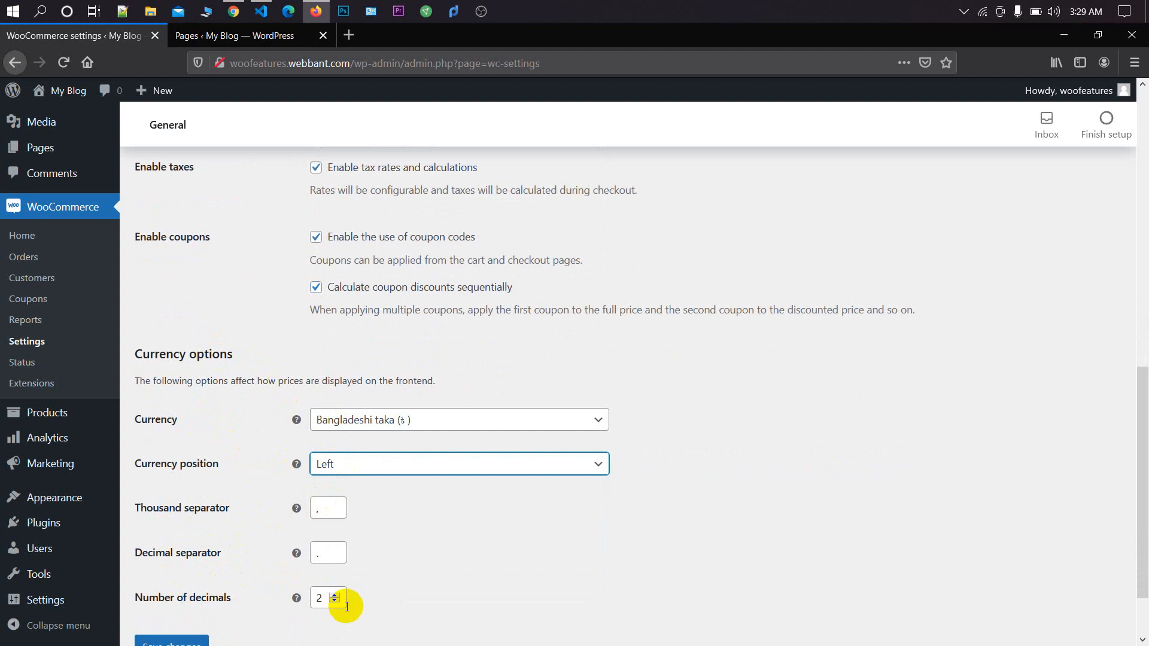
click(316, 598)
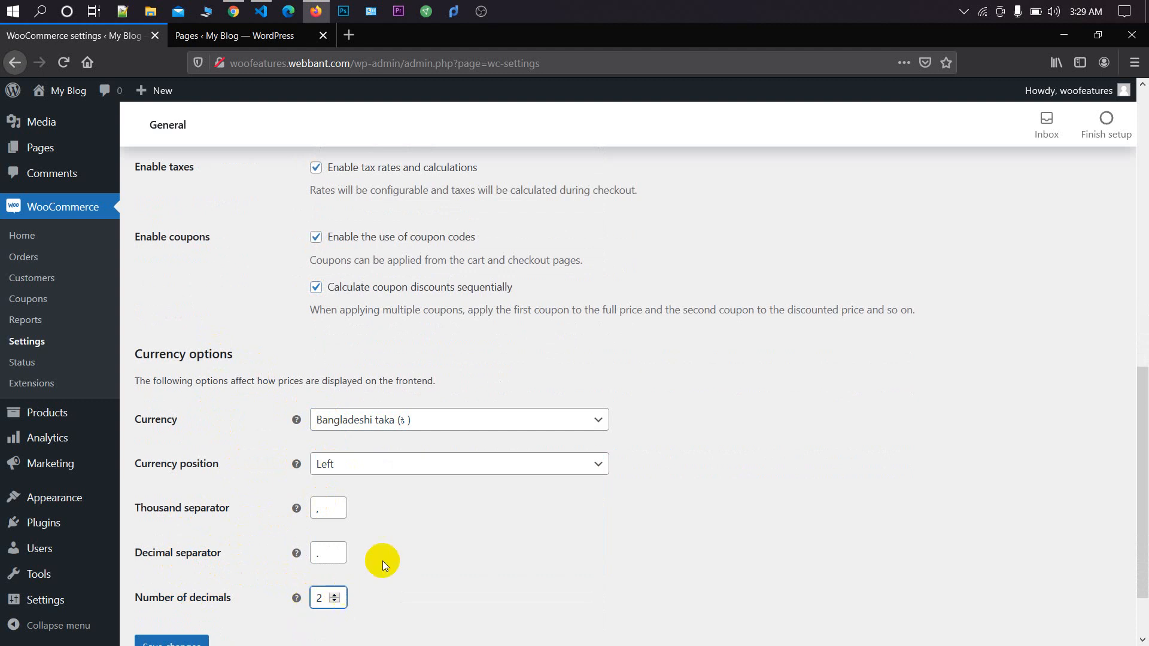
click(398, 541)
scroll(397, 541, up, 2)
scroll(269, 521, down, 3)
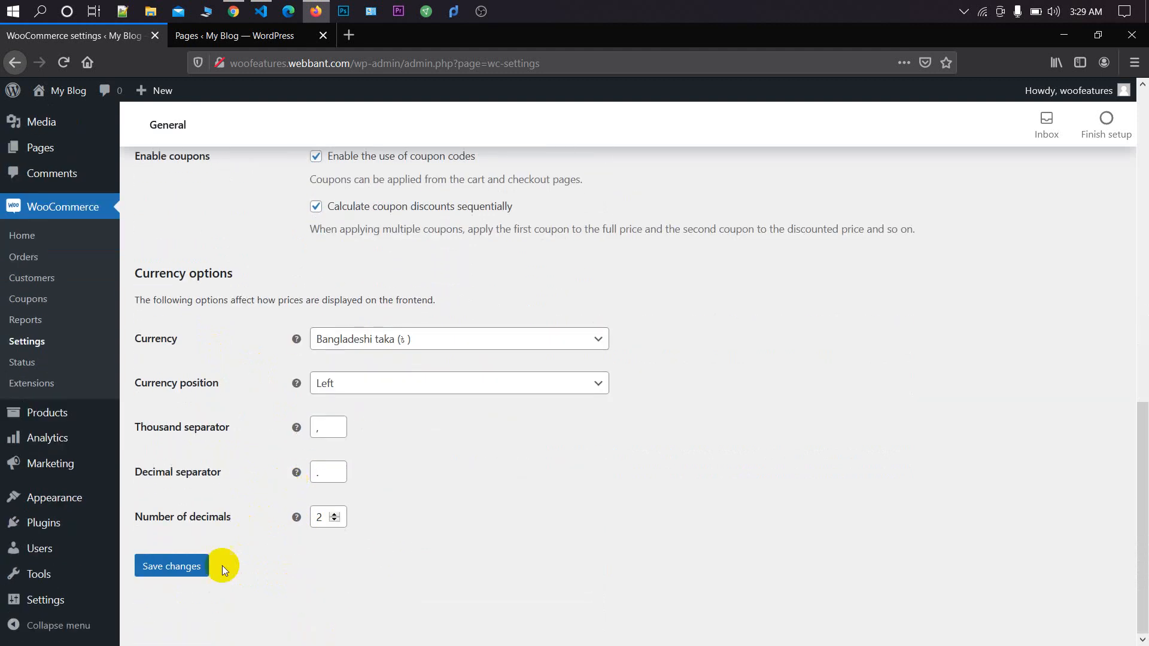
click(203, 568)
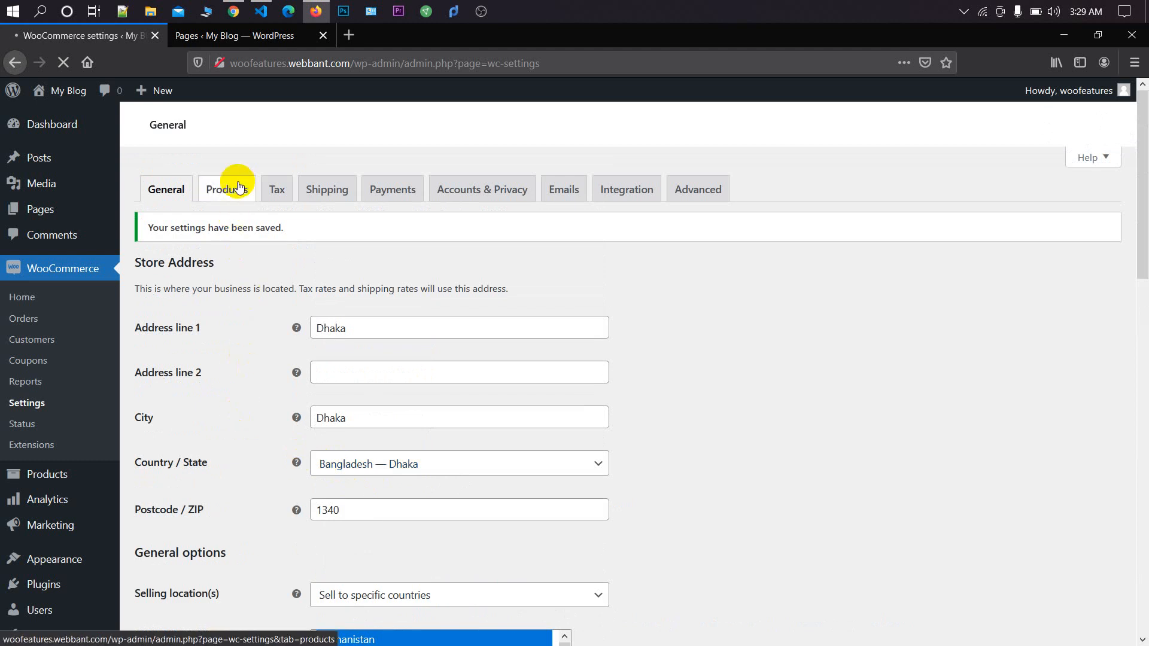
click(238, 189)
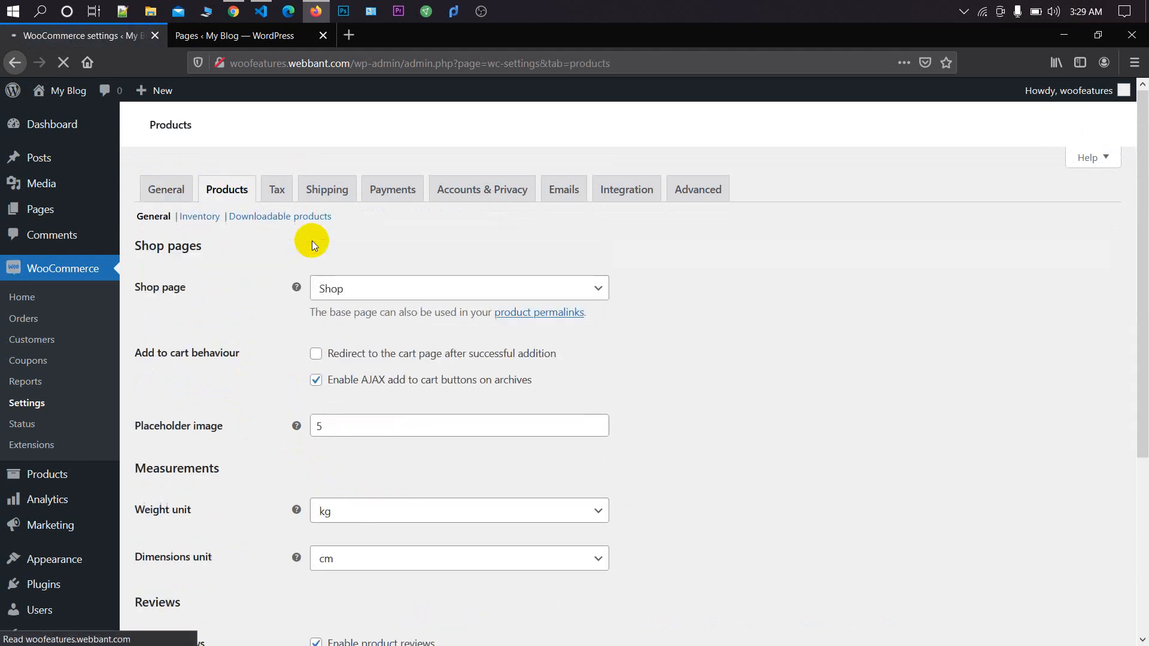
Step: Open the store's front end in a new browser tab and look over the Shop page
mouse_move(70, 107)
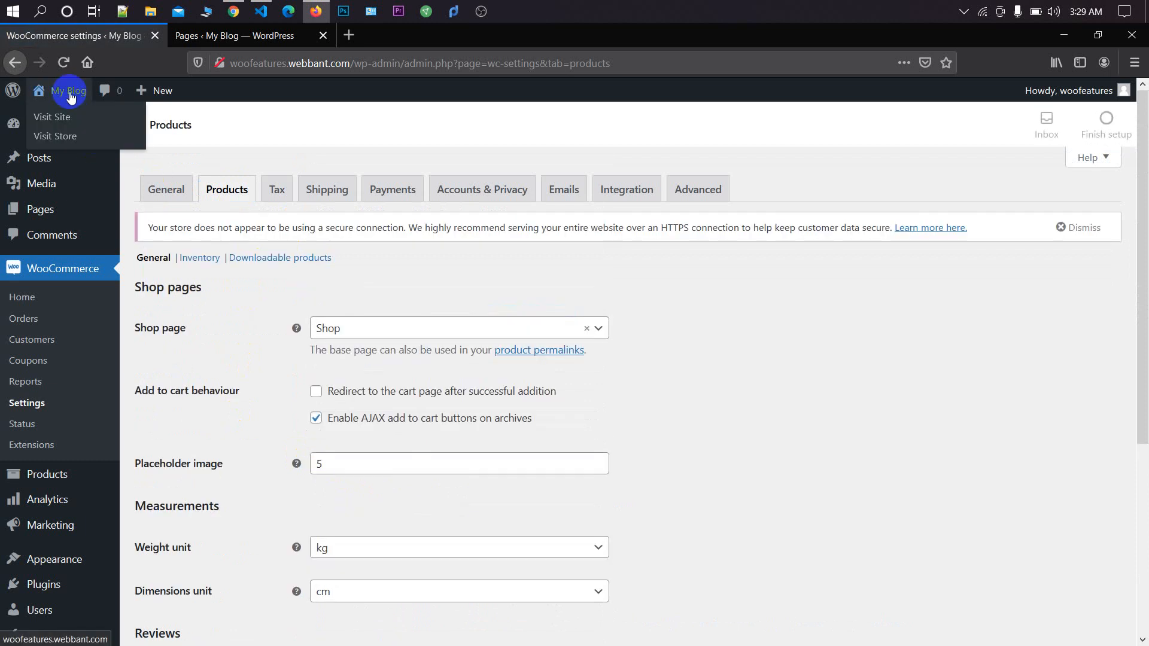
middle_click(68, 138)
click(231, 37)
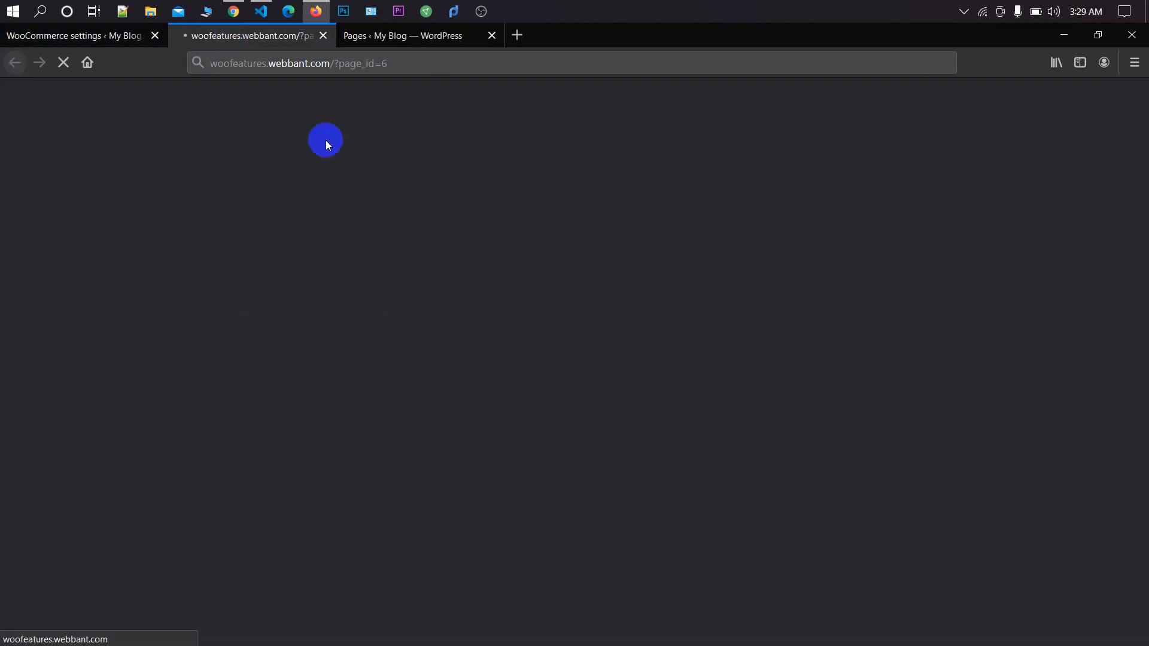
scroll(271, 293, down, 5)
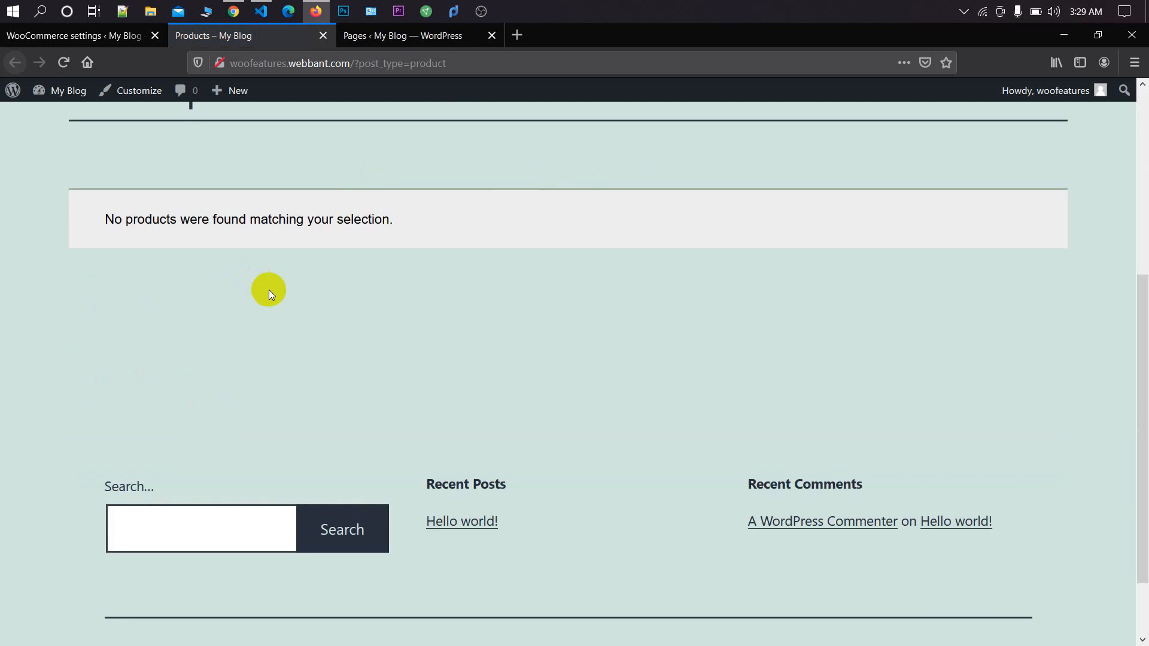
scroll(268, 290, up, 5)
scroll(240, 324, down, 3)
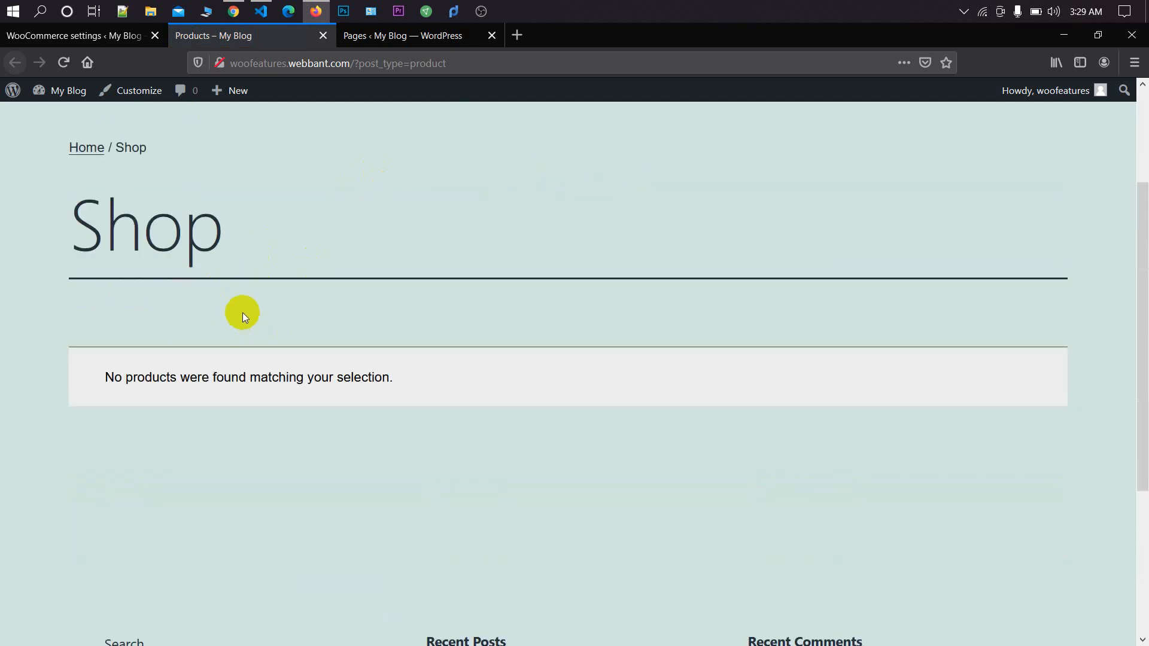
double_click(184, 243)
click(192, 241)
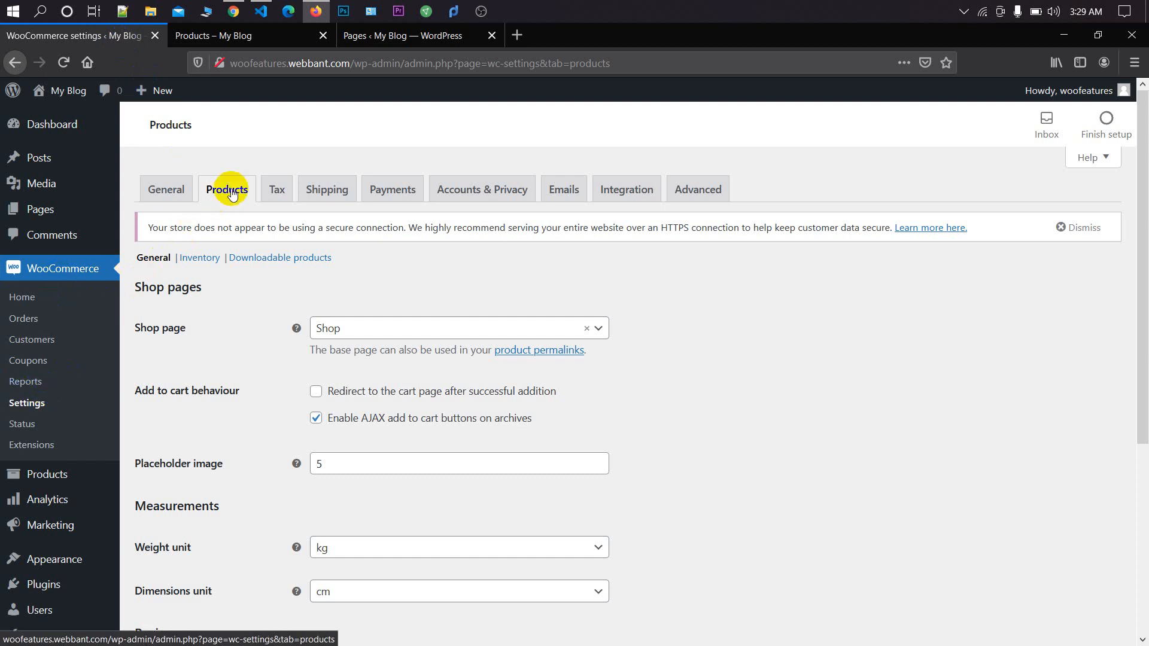
Step: Look through the page choices for the Shop page setting and the site's page list, keeping Shop
click(336, 323)
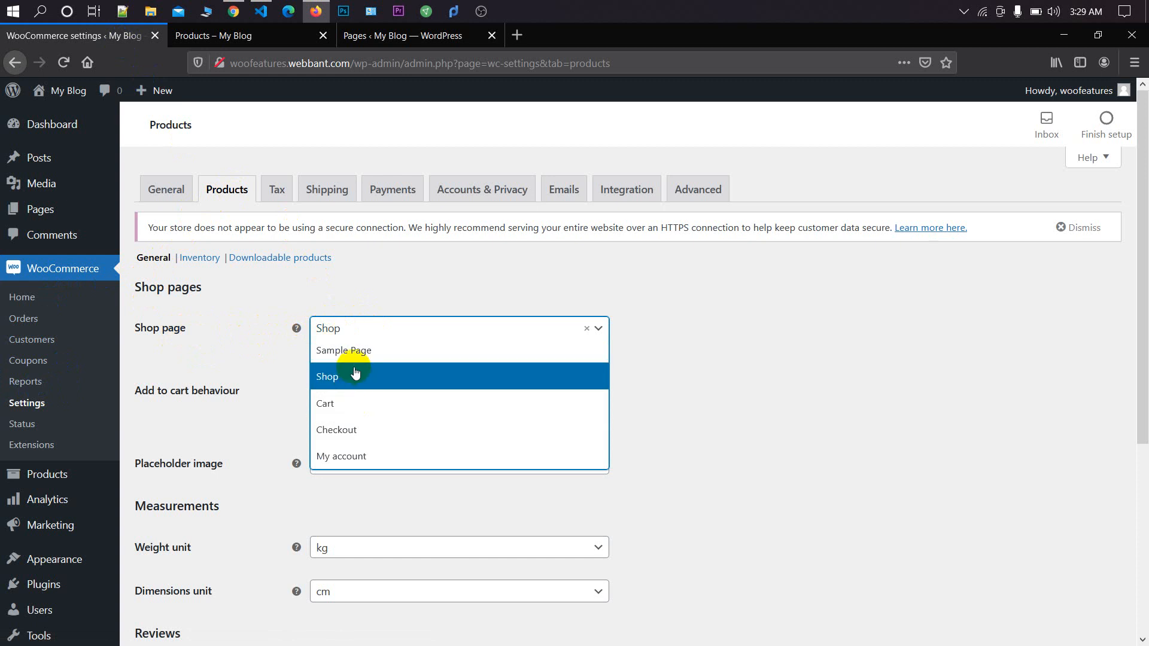
click(393, 35)
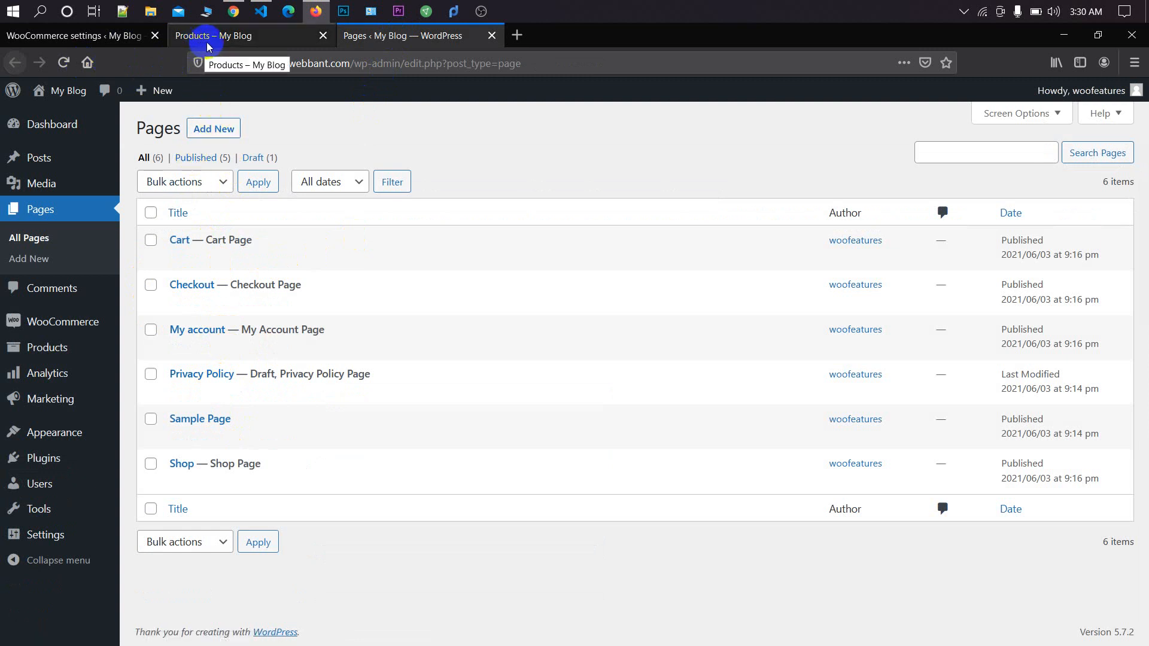
click(125, 48)
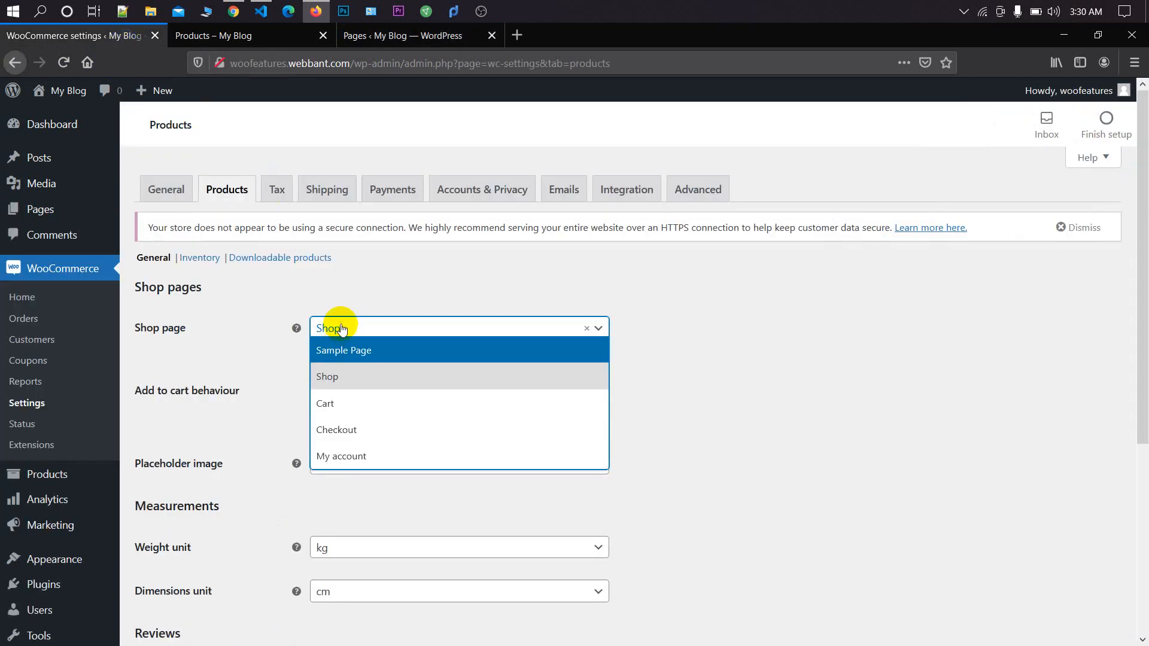
click(438, 326)
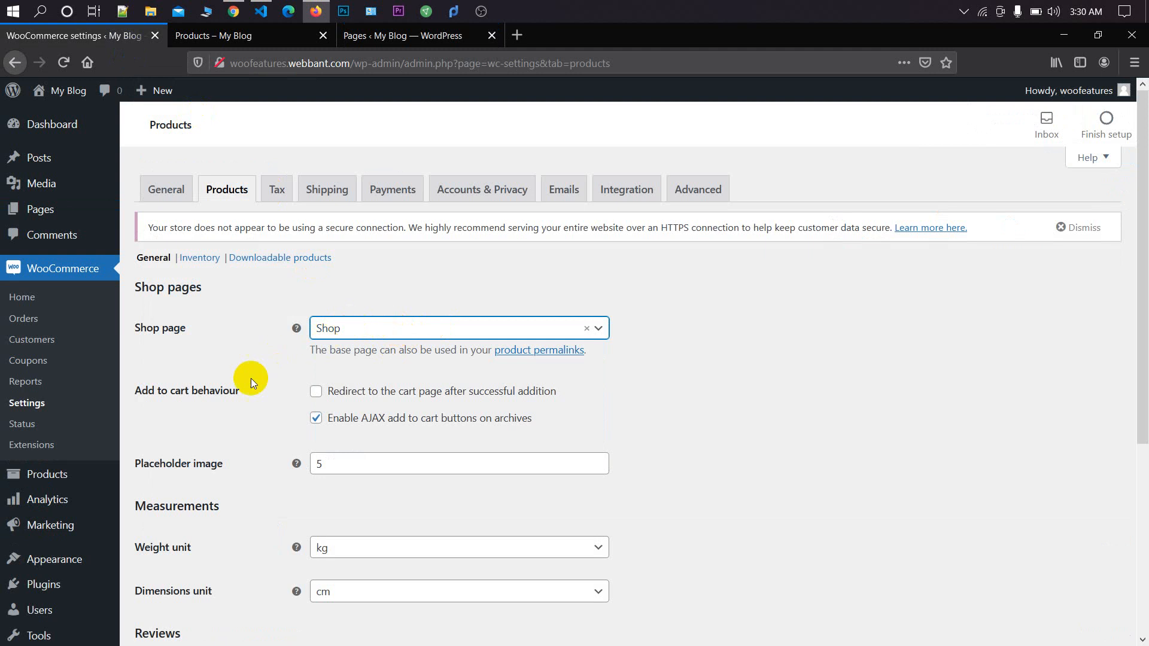
Step: Look through the weight unit choices in the Measurements settings, keeping kg
scroll(250, 379, down, 2)
scroll(253, 384, down, 2)
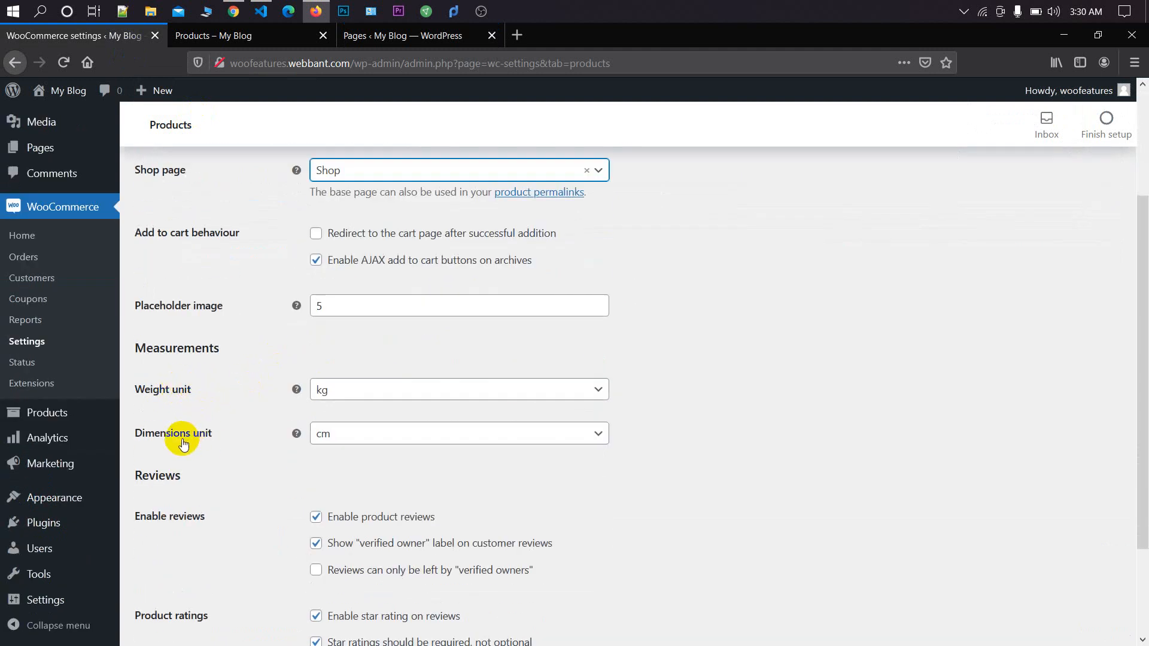
click(372, 390)
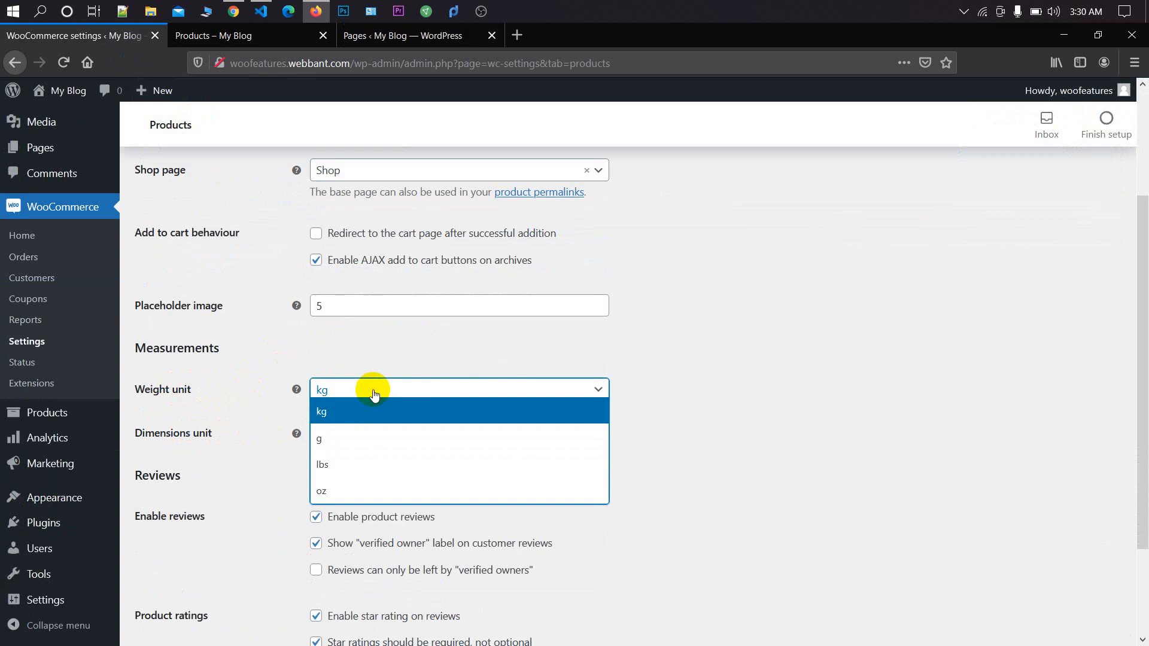
click(371, 391)
Step: Turn product reviews off and back on to see which review and rating options depend on it
scroll(252, 474, down, 3)
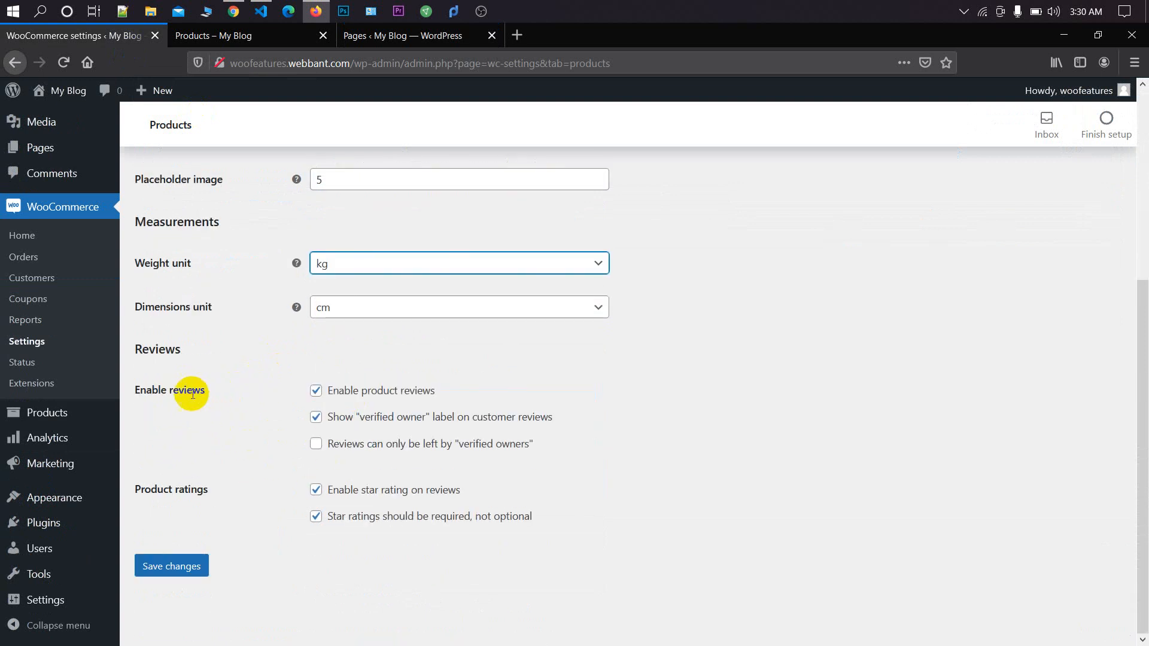
click(342, 392)
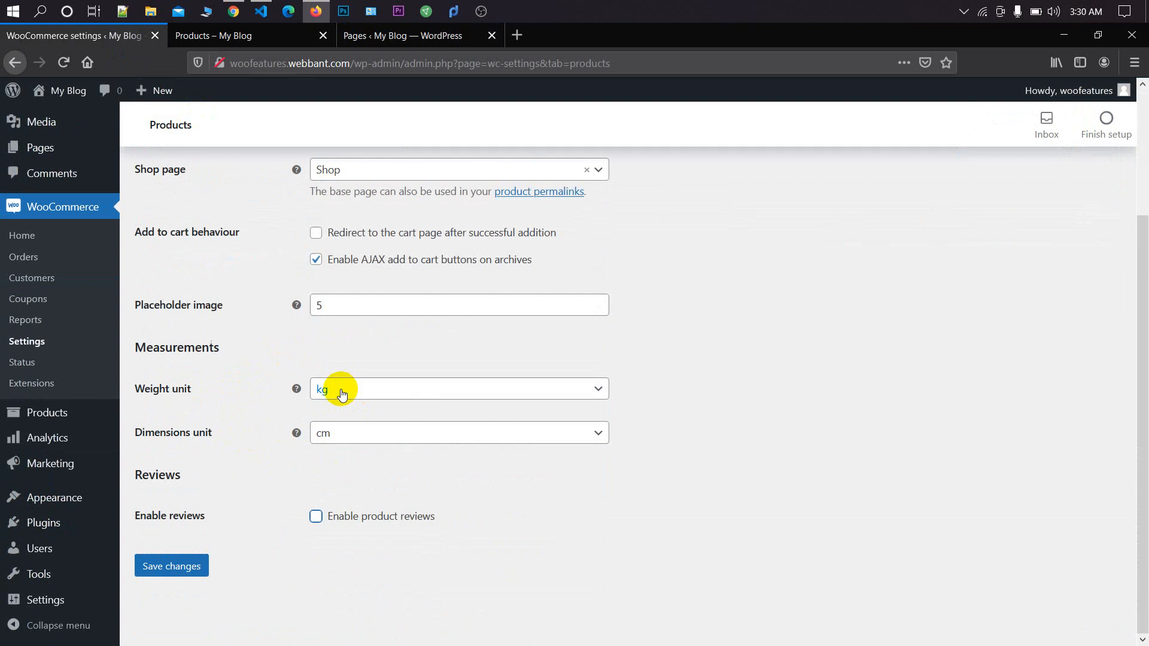
click(355, 517)
scroll(351, 519, down, 2)
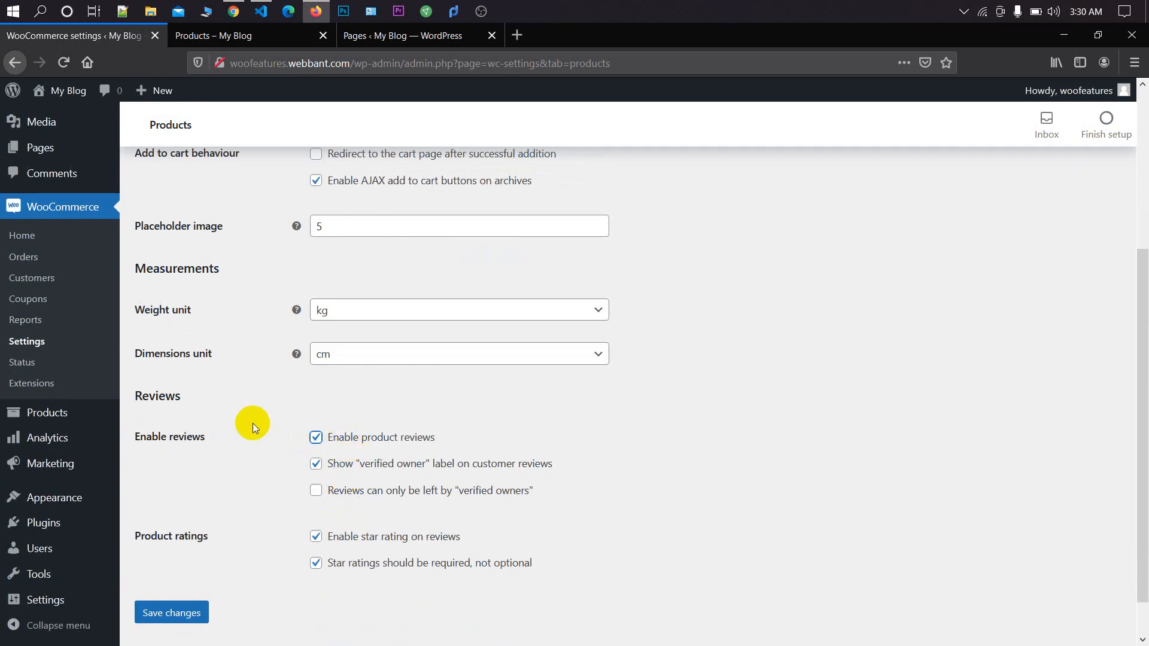
scroll(267, 414, up, 6)
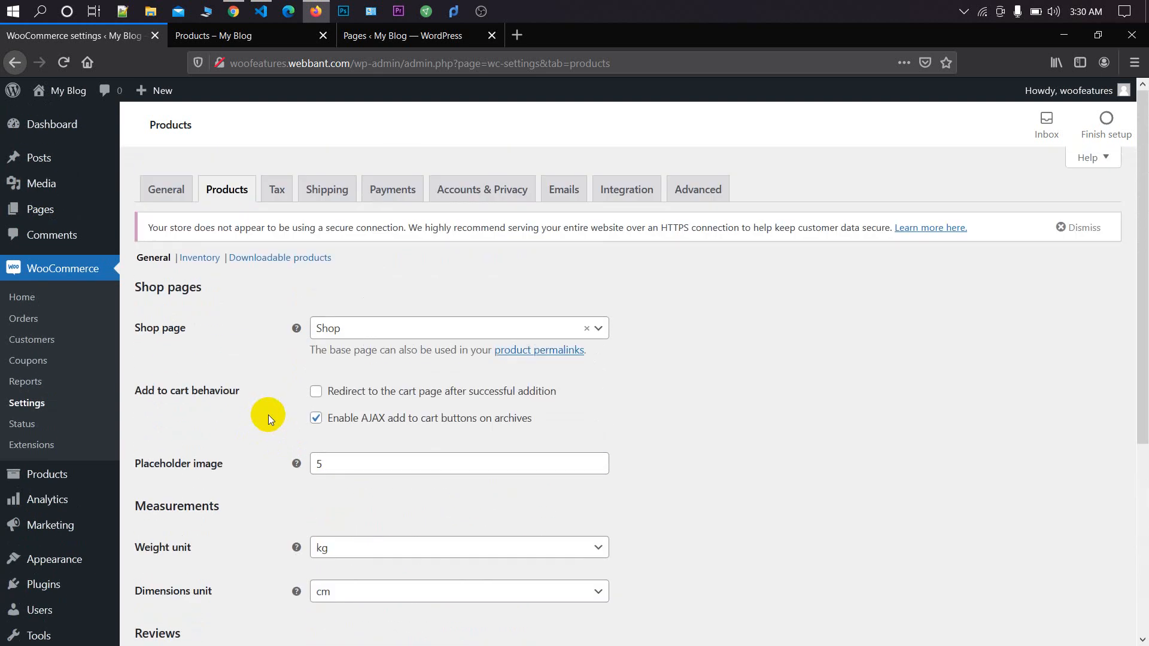
Step: Leave the Products settings without saving and open the list of all products
click(42, 325)
scroll(72, 410, down, 2)
click(139, 414)
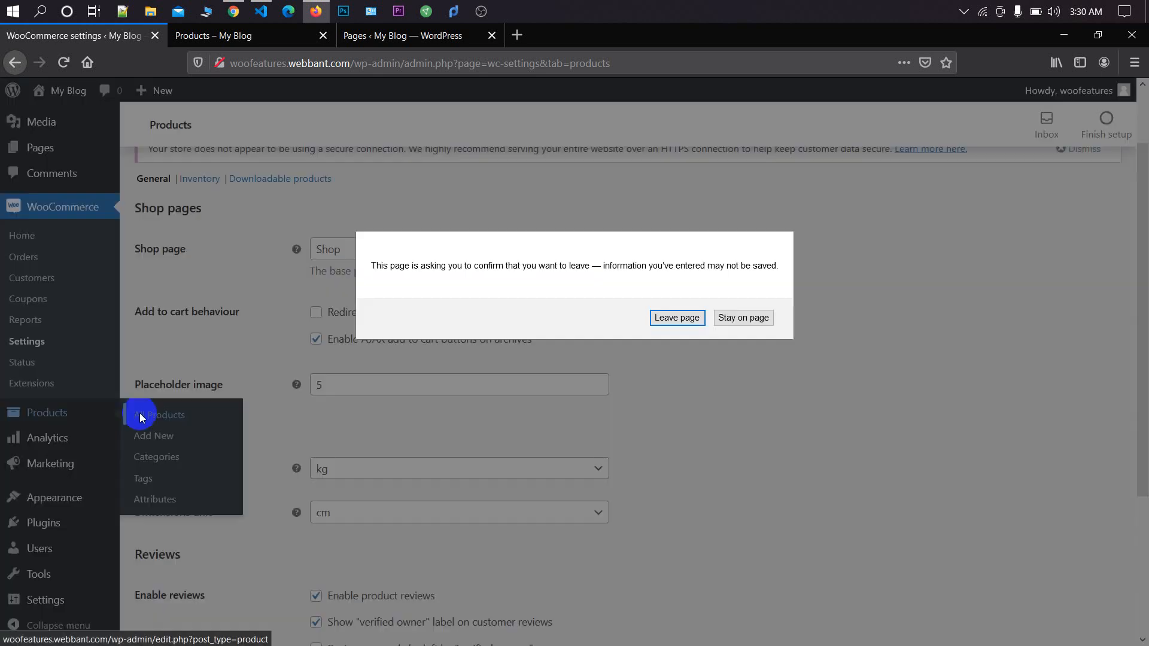
click(662, 317)
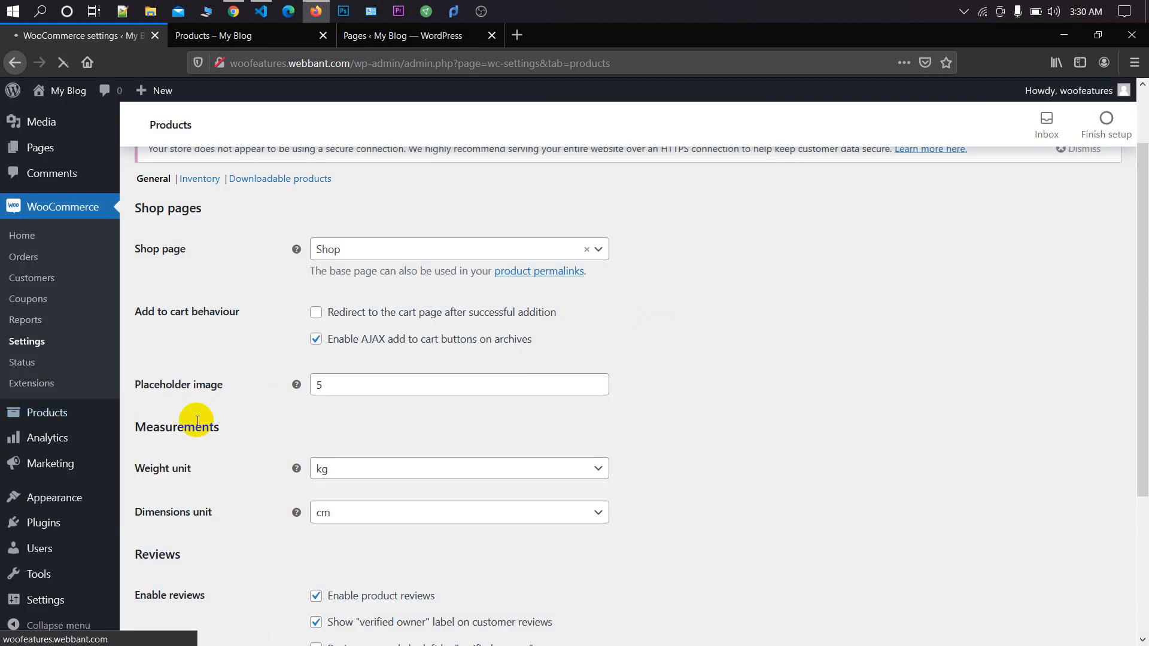
Step: Start creating a new product and advance the guided tour past the product name and description tips
mouse_move(58, 416)
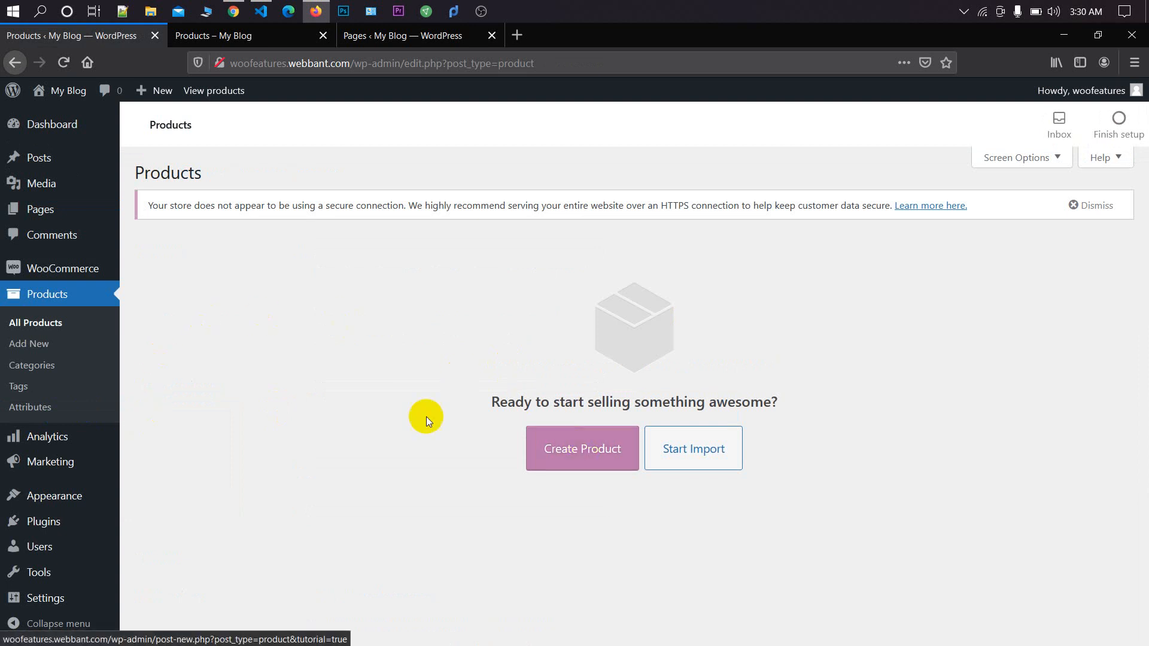
click(79, 299)
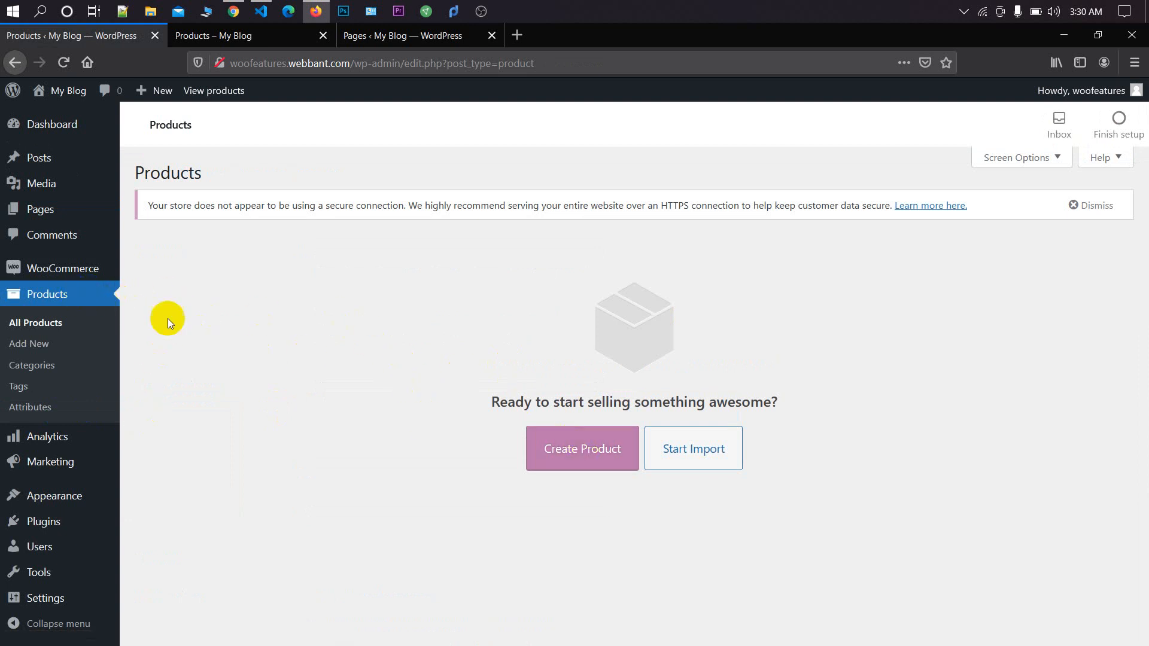
click(582, 452)
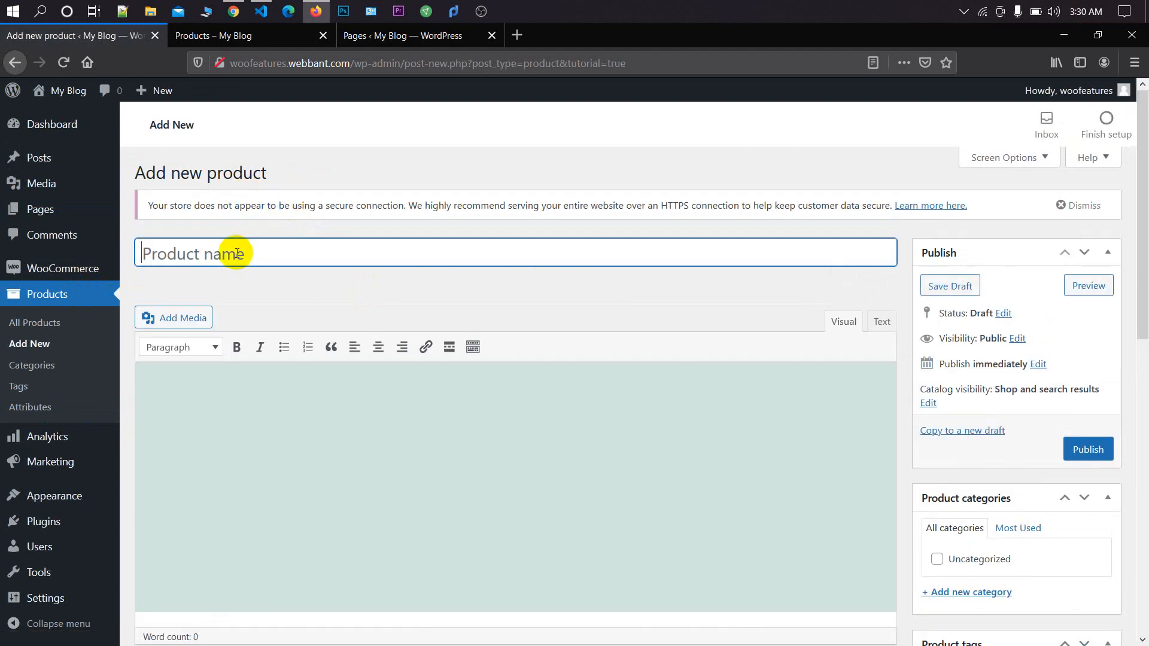
click(345, 391)
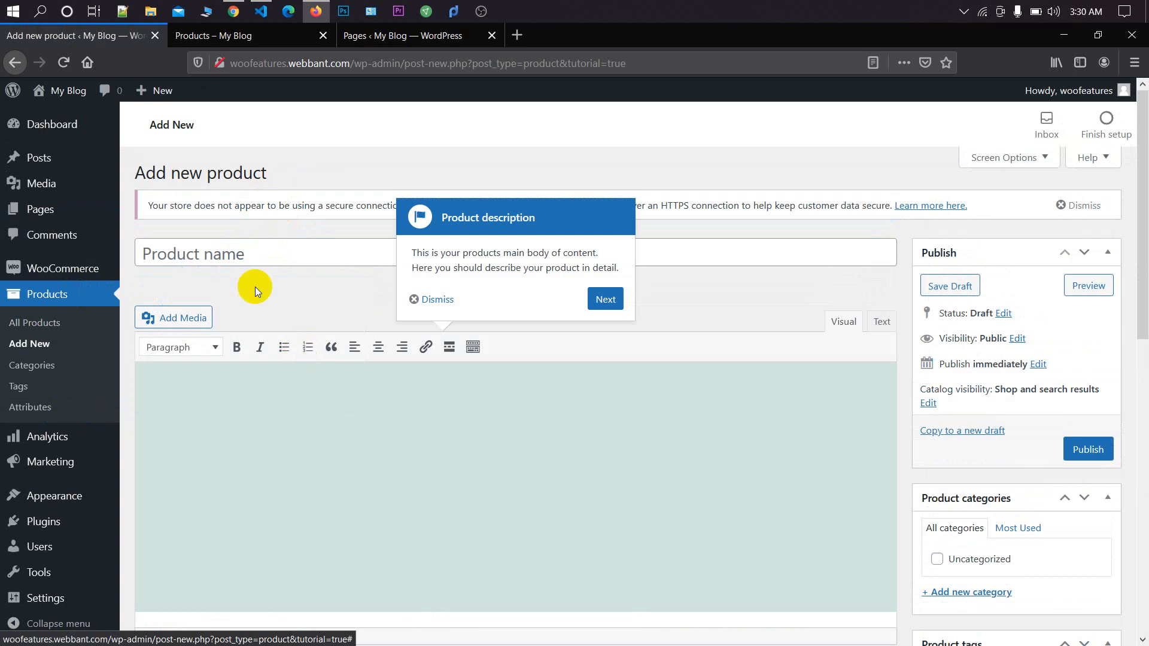
click(590, 305)
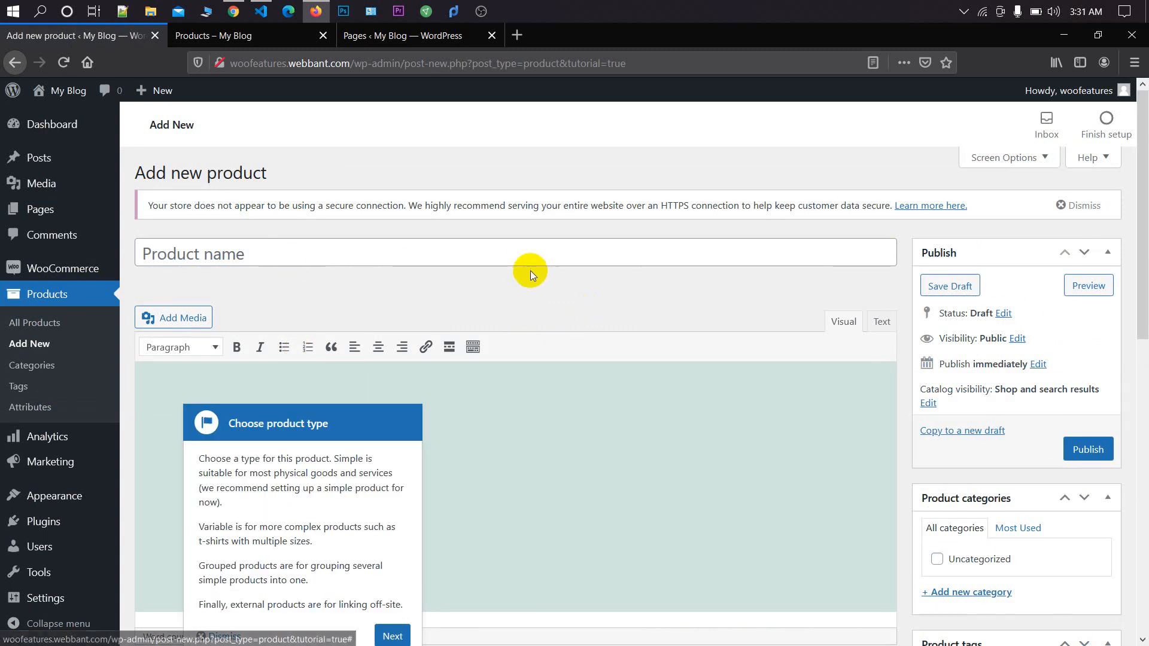
Step: Name the product "Bangladesh Cricket Jersey", correcting the spelling of the last word with the spell-check suggestion
click(528, 257)
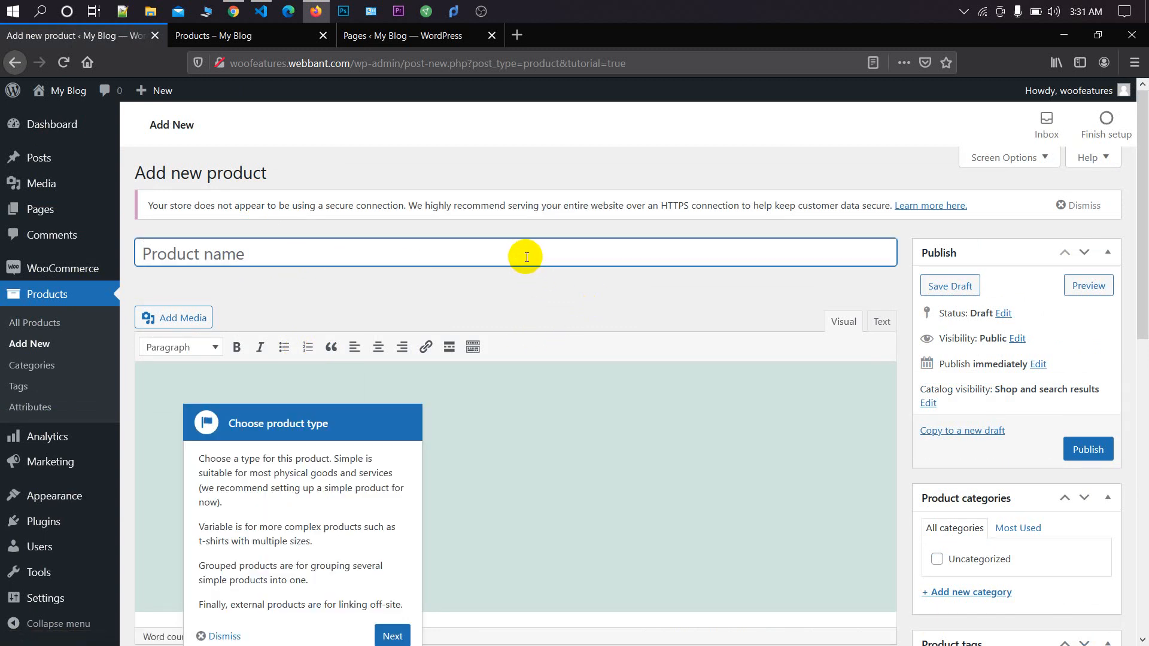
text(Bal)
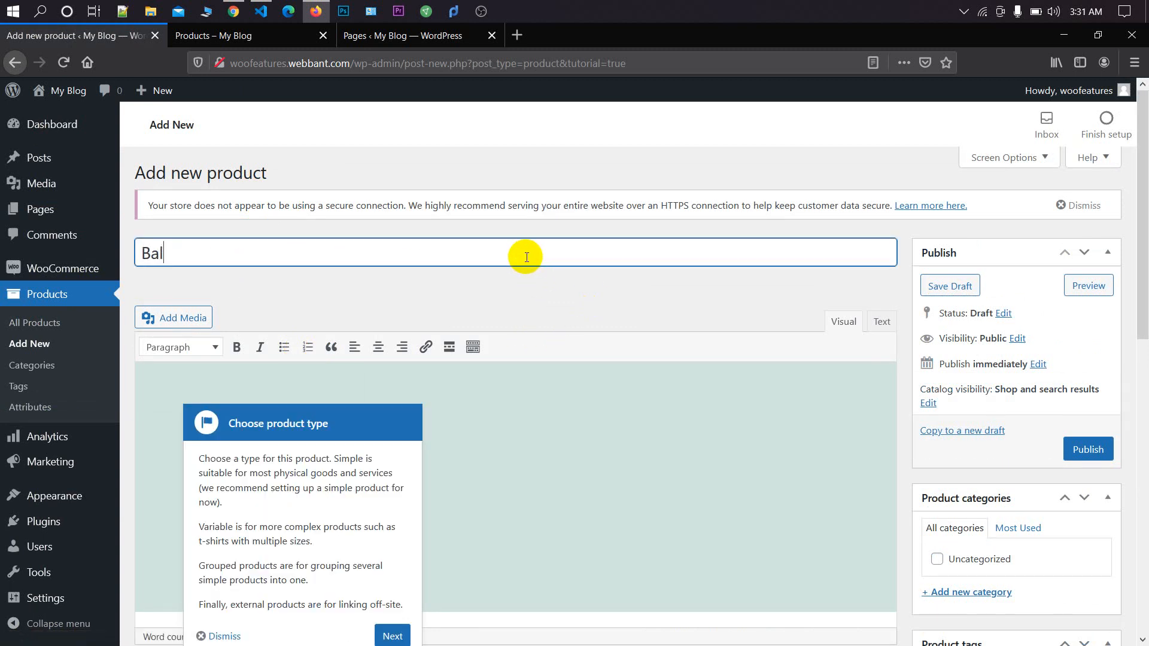
key(BackSpace)
key(BackSpace)
key(BackSpace)
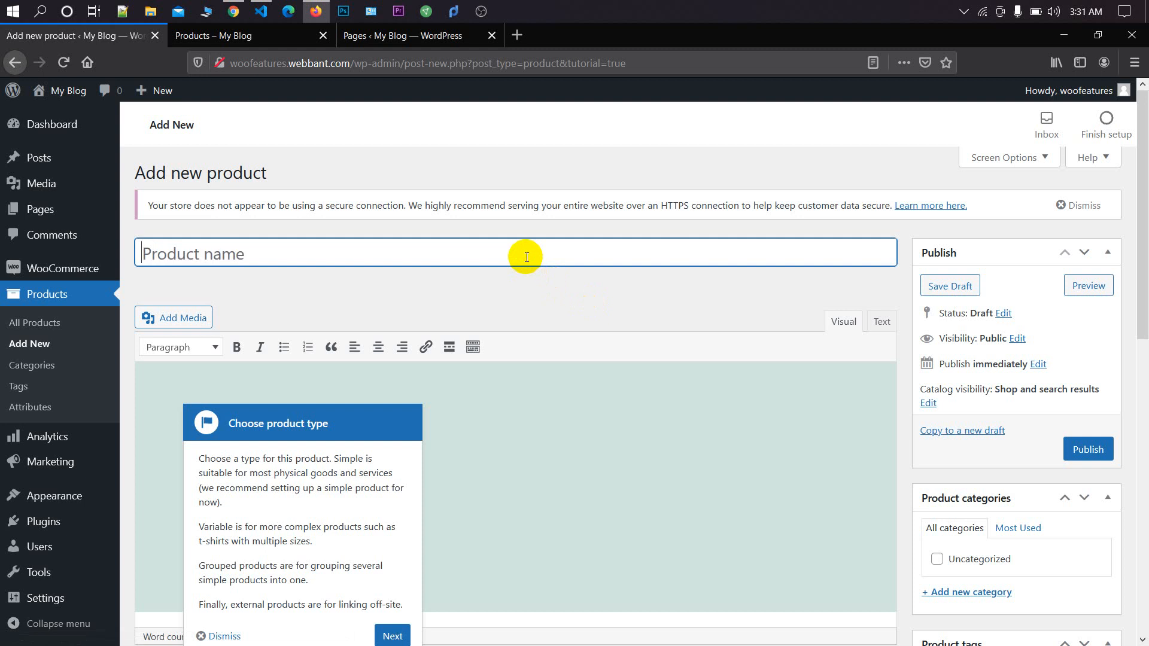
text(Bangladesh Cricket Jersy)
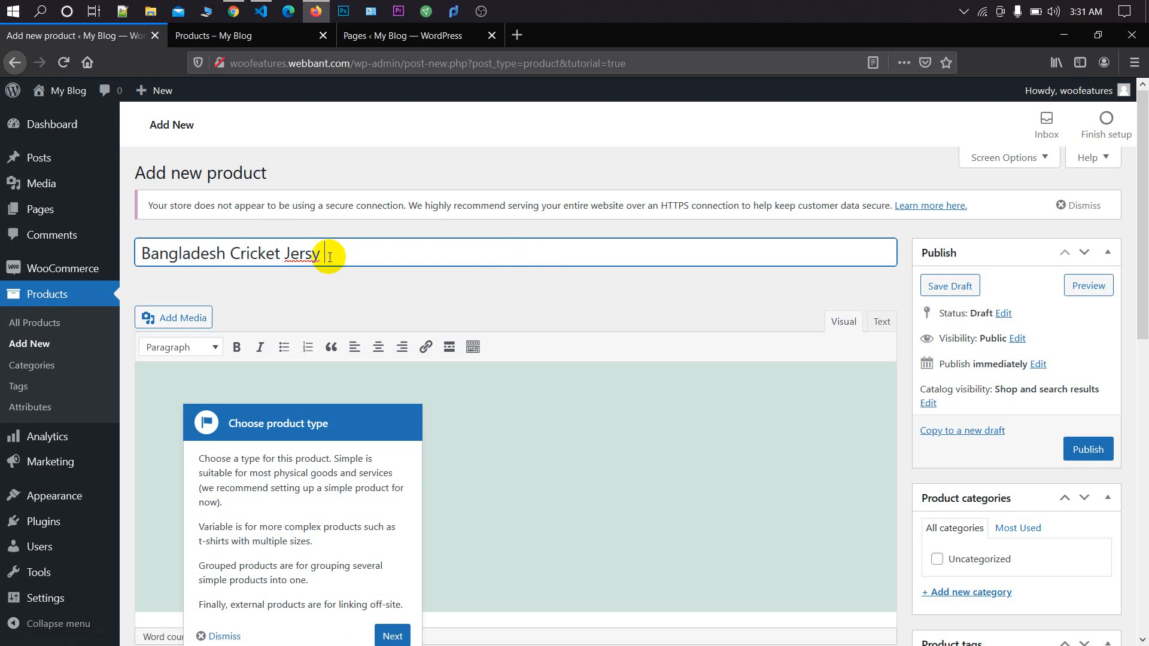
double_click(308, 254)
right_click(309, 254)
click(345, 263)
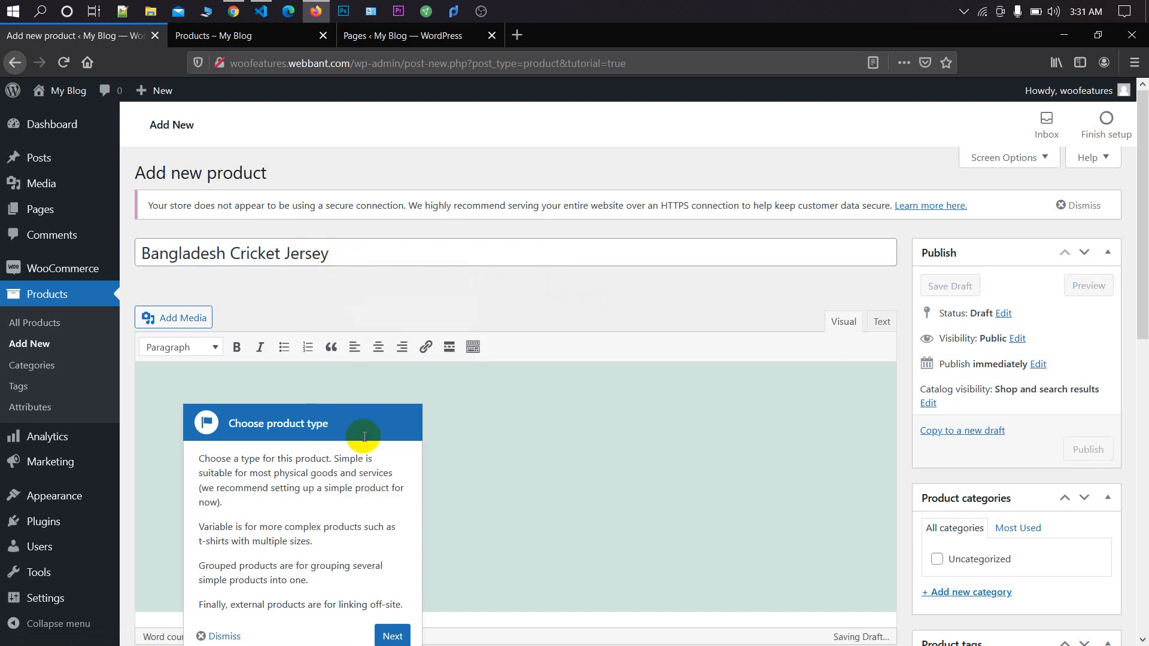
Step: Step through the tour tips on product type, virtual and downloadable products, and dismiss the tour at Prices
click(393, 636)
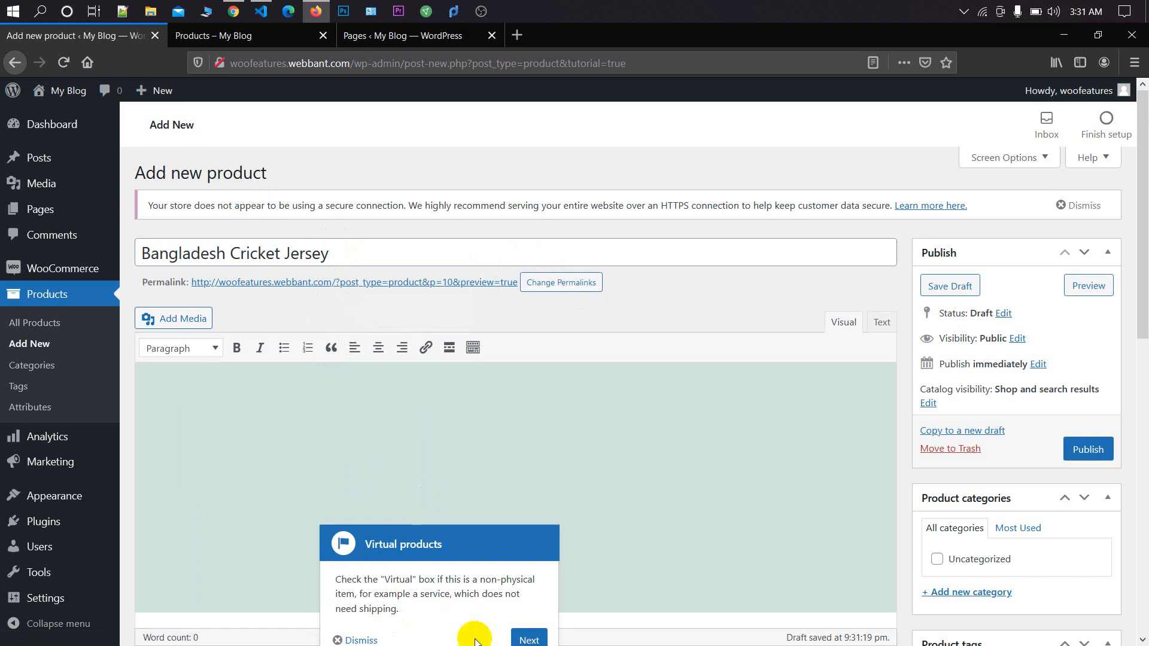
click(529, 640)
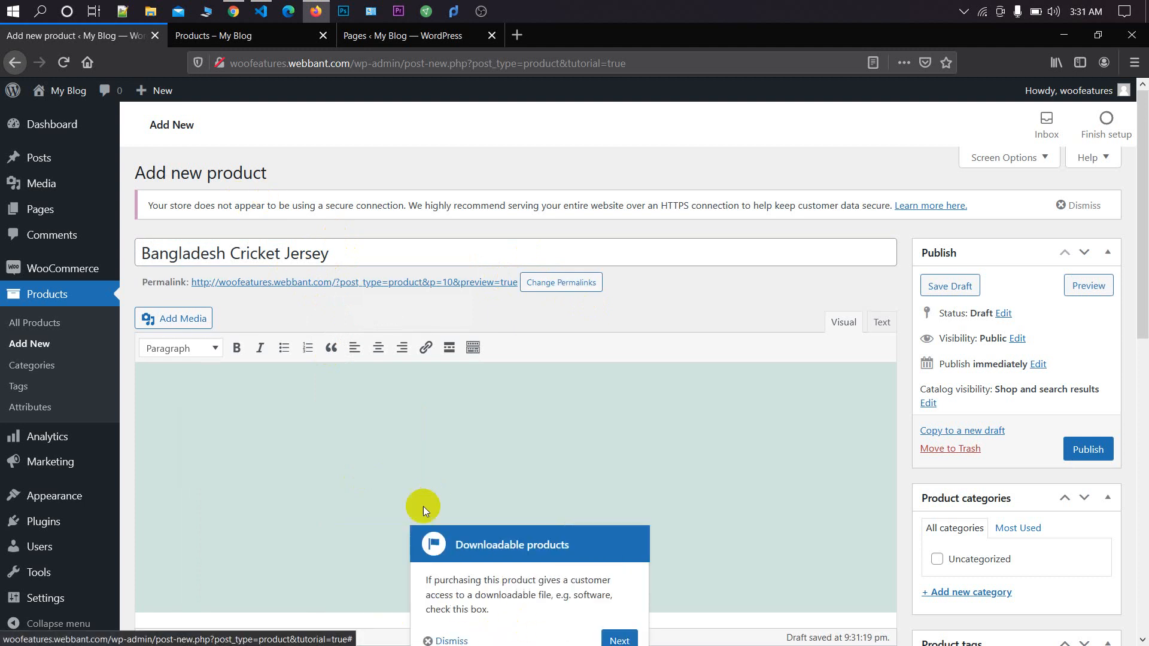
click(618, 637)
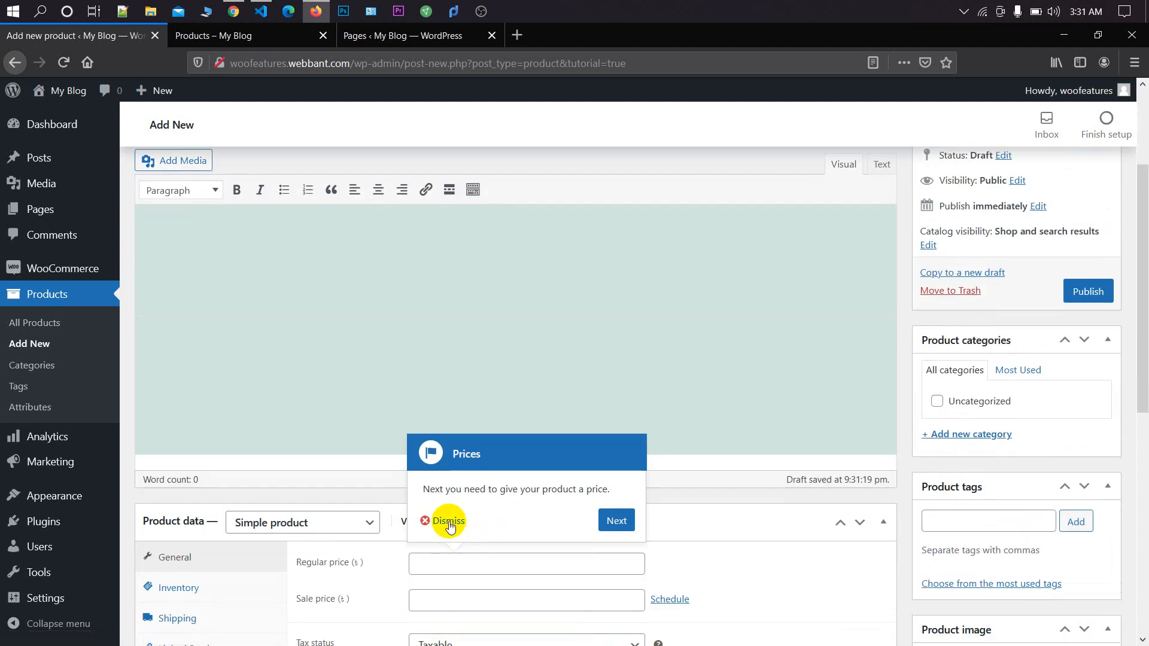
click(450, 523)
scroll(336, 297, up, 3)
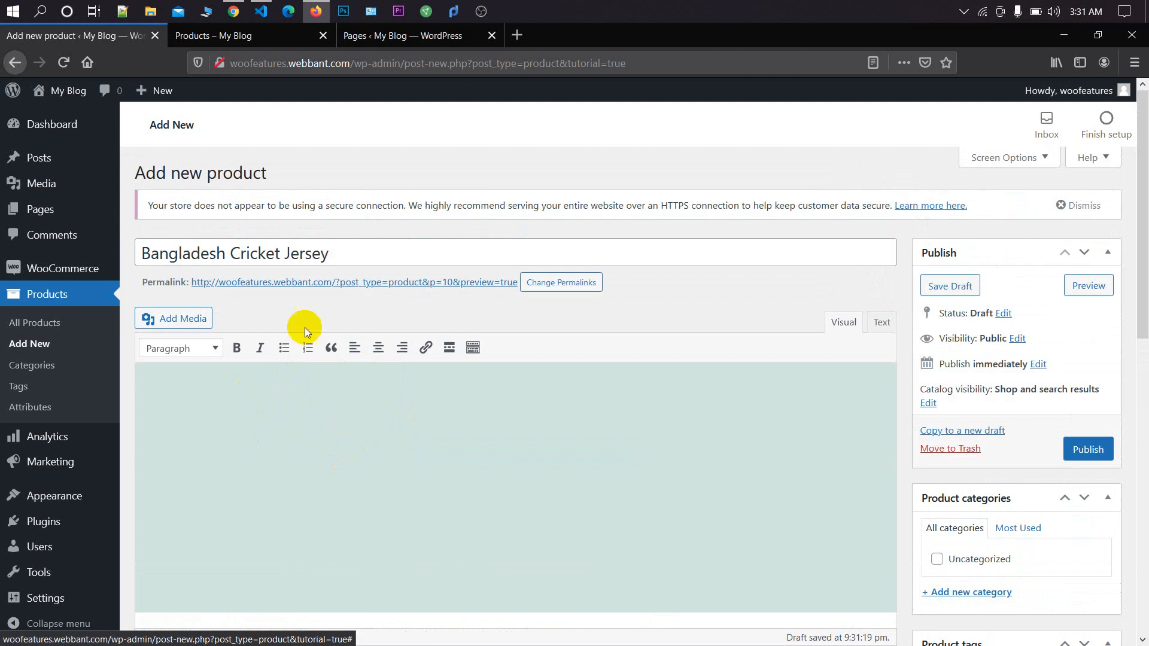
Step: Search the web for "lorem ipsum" in a new browser tab and copy the summary paragraph about it
click(510, 40)
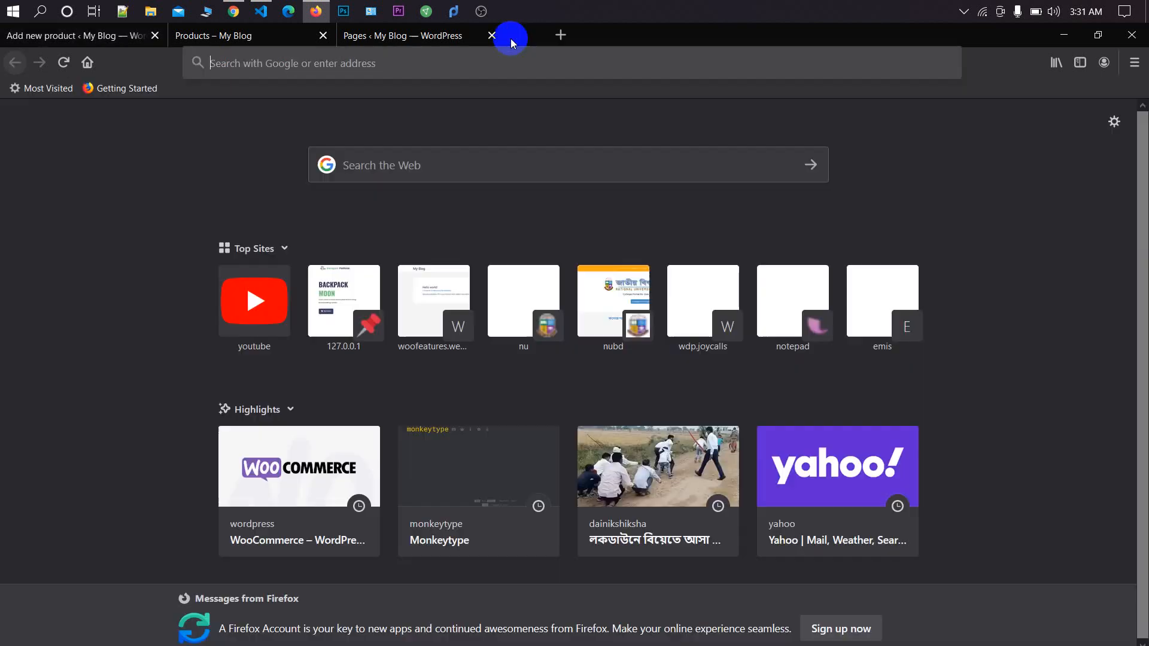
text(lorem ipsum)
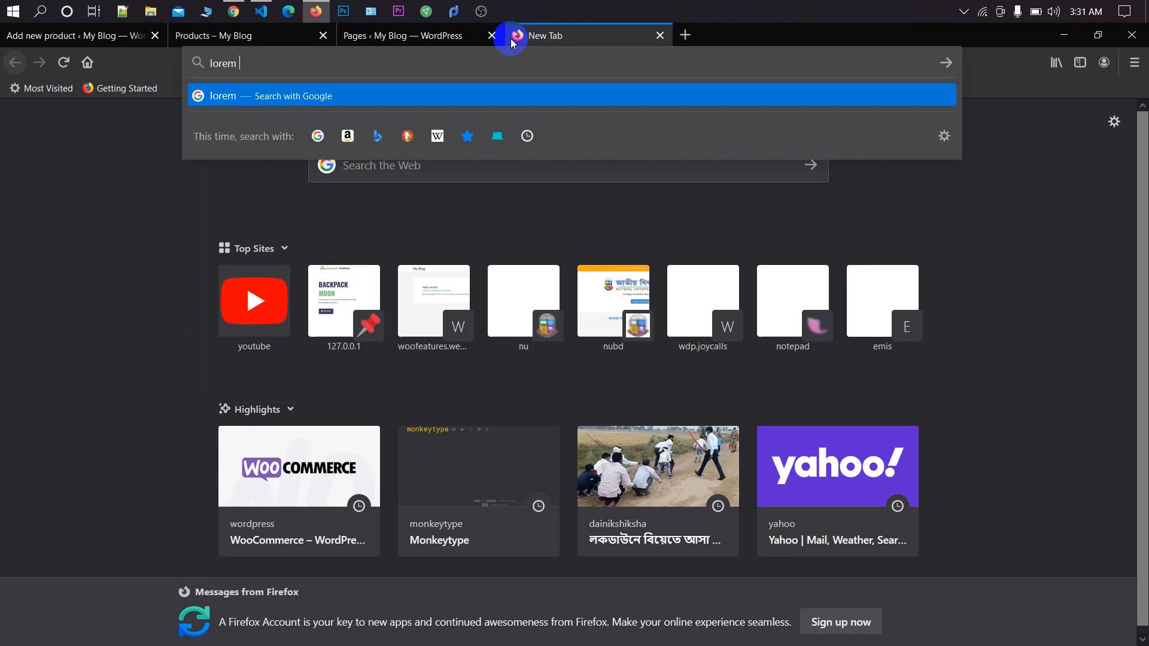
key(Return)
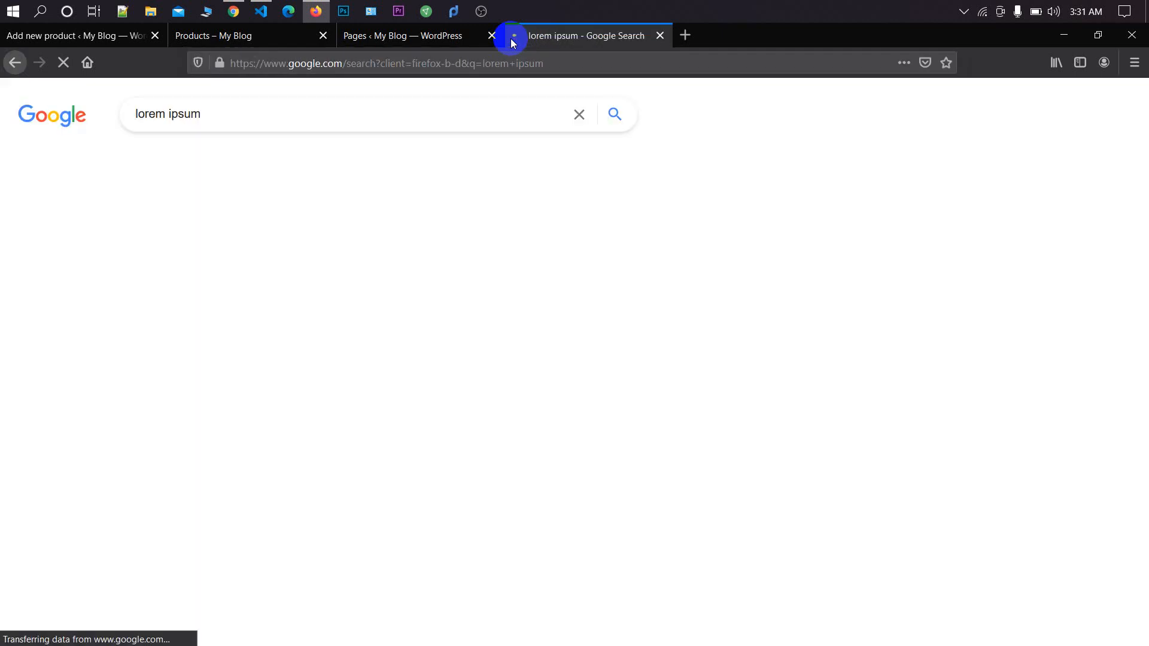
drag(712, 419, 951, 485)
key(ctrl+c)
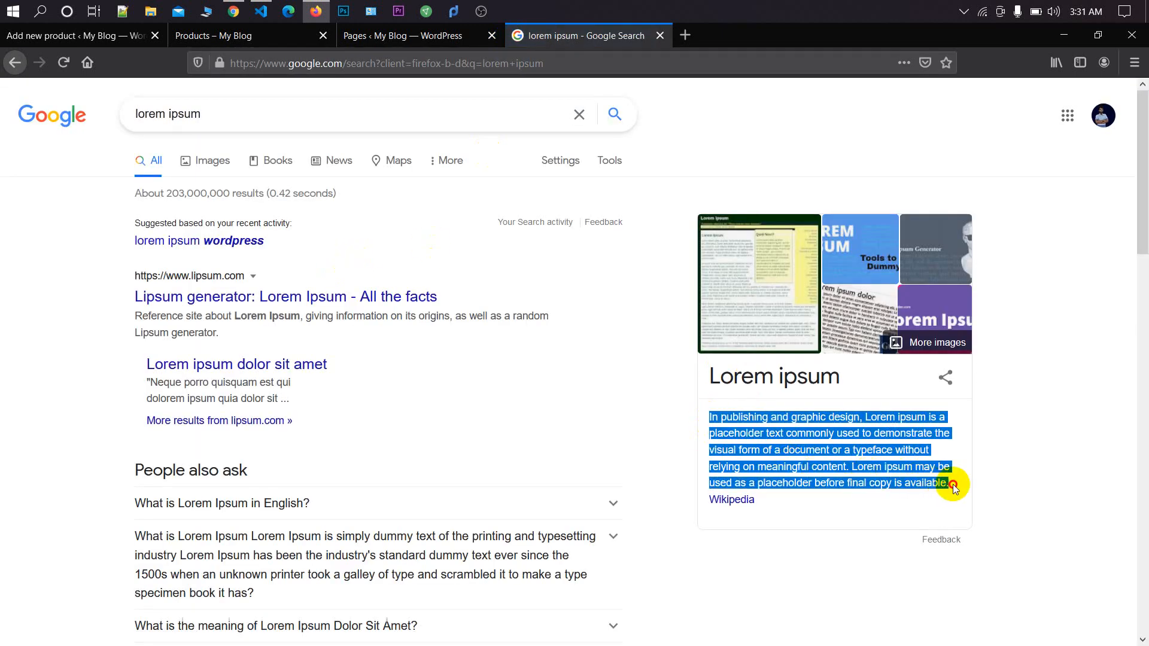
Step: Paste the copied lorem ipsum paragraph three times into the product's main description
click(105, 35)
click(288, 400)
key(ctrl+v)
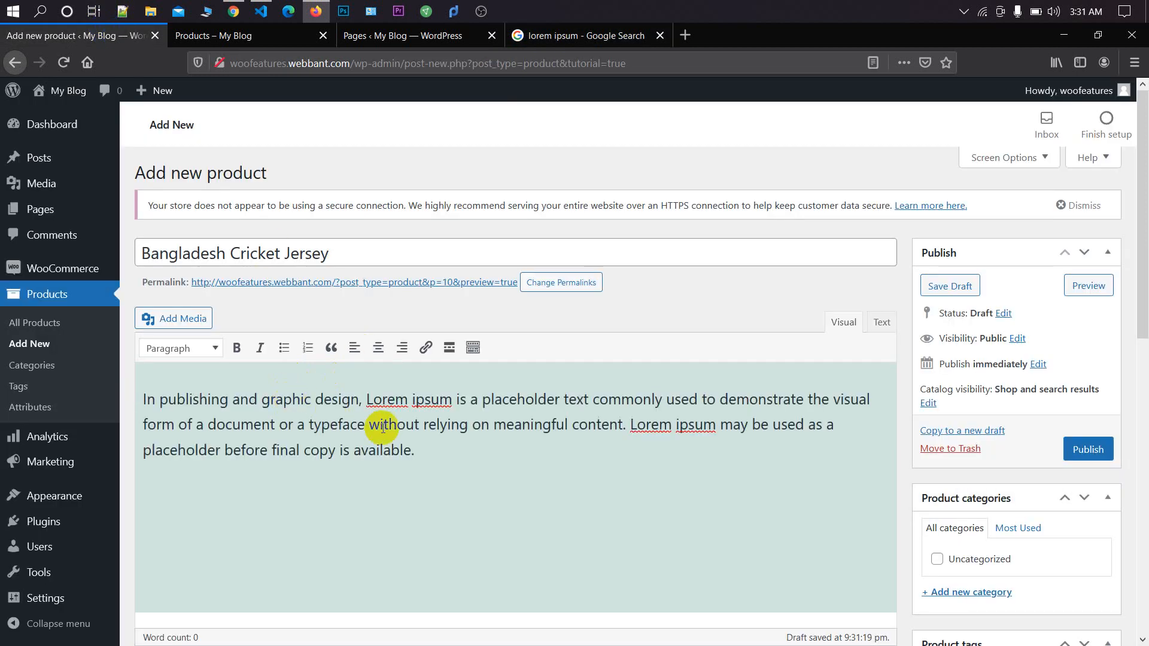
key(ctrl+v)
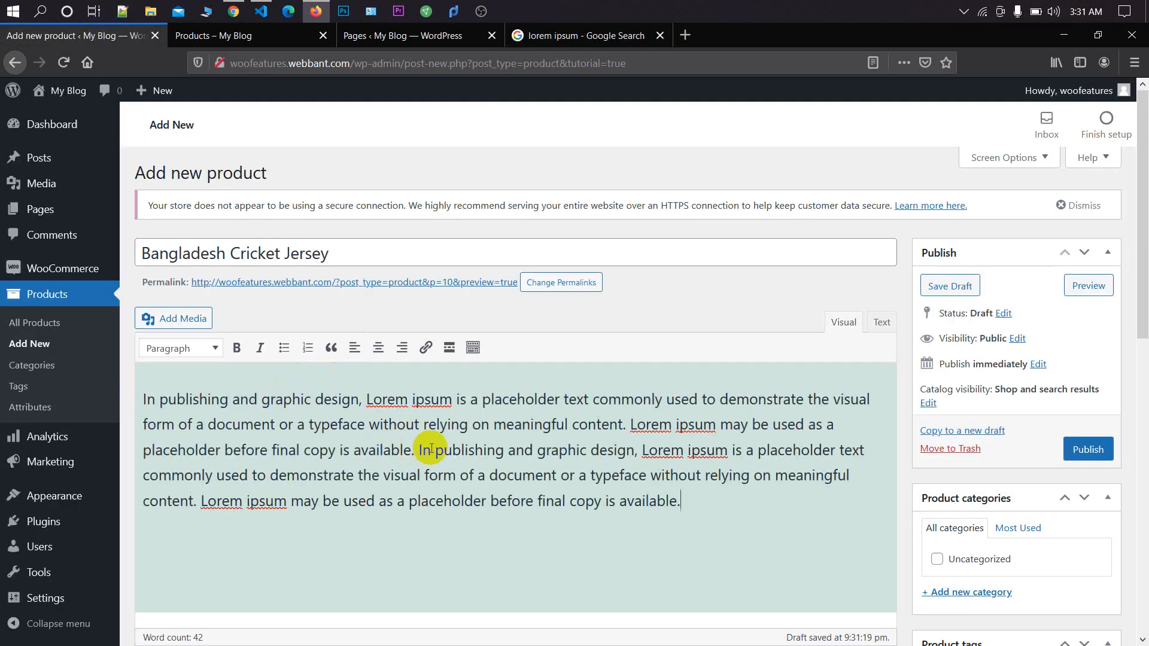
key(ctrl+v)
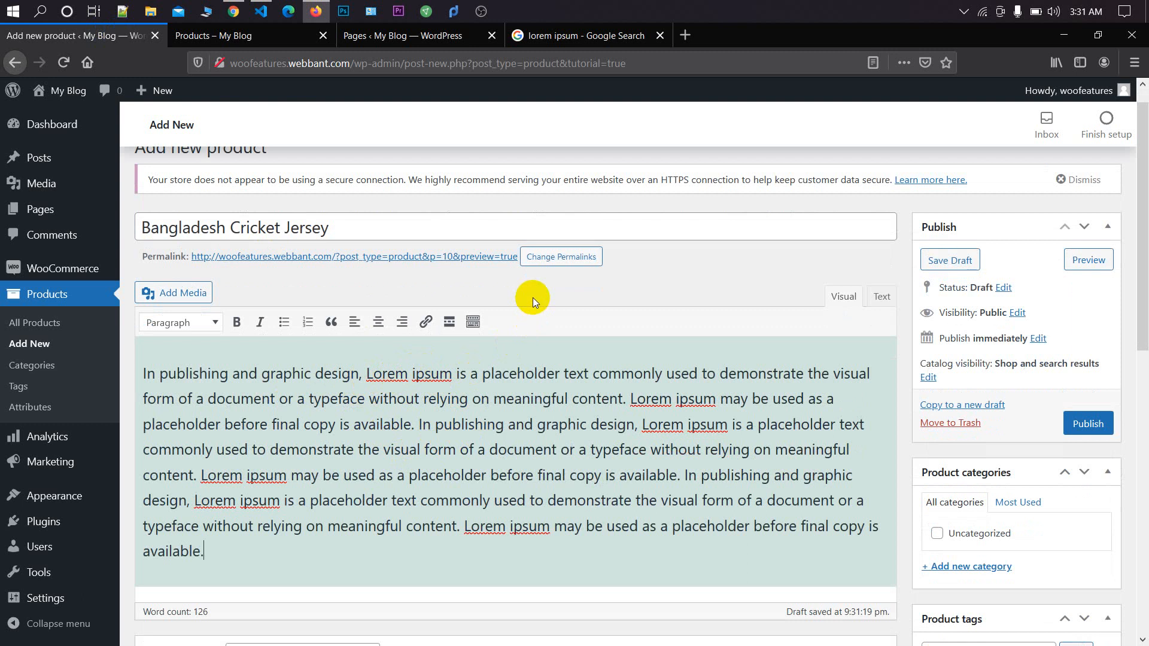
drag(406, 399, 472, 475)
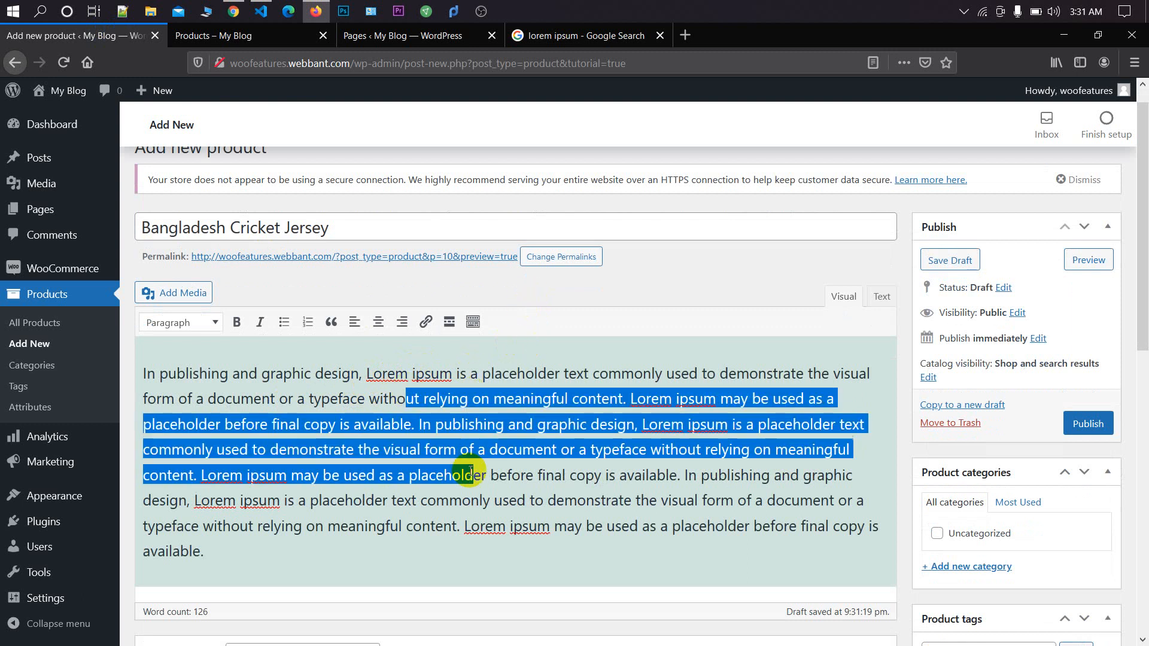
click(491, 419)
scroll(431, 466, down, 3)
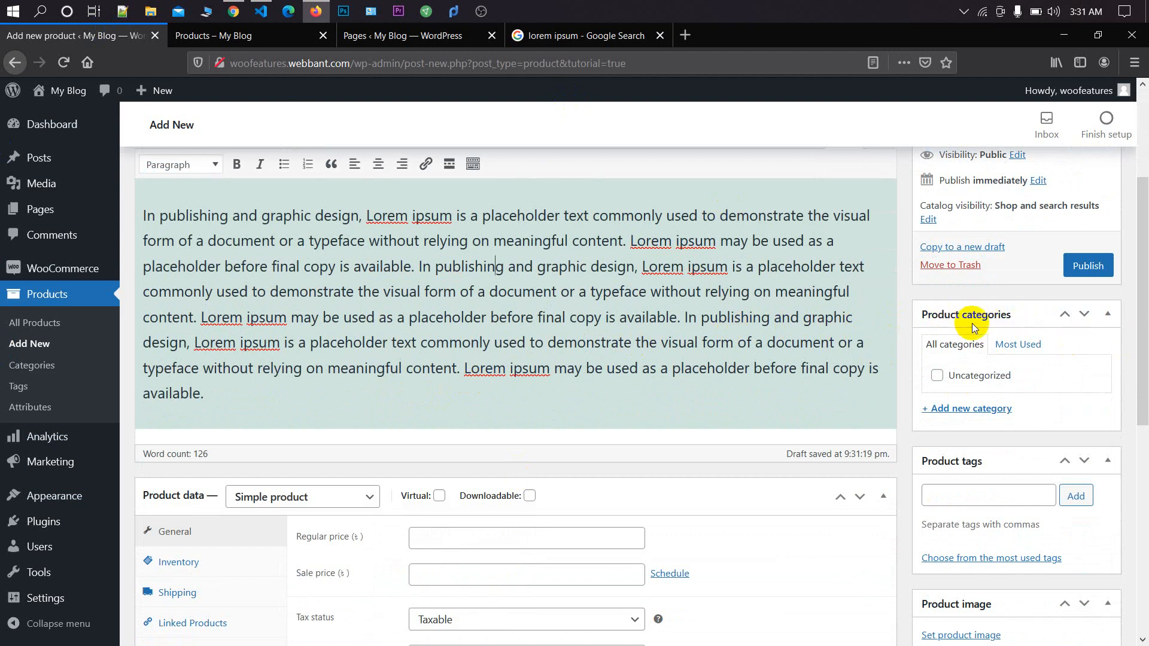
Step: Create a new product category named "Jersey" and assign the product to it
click(979, 413)
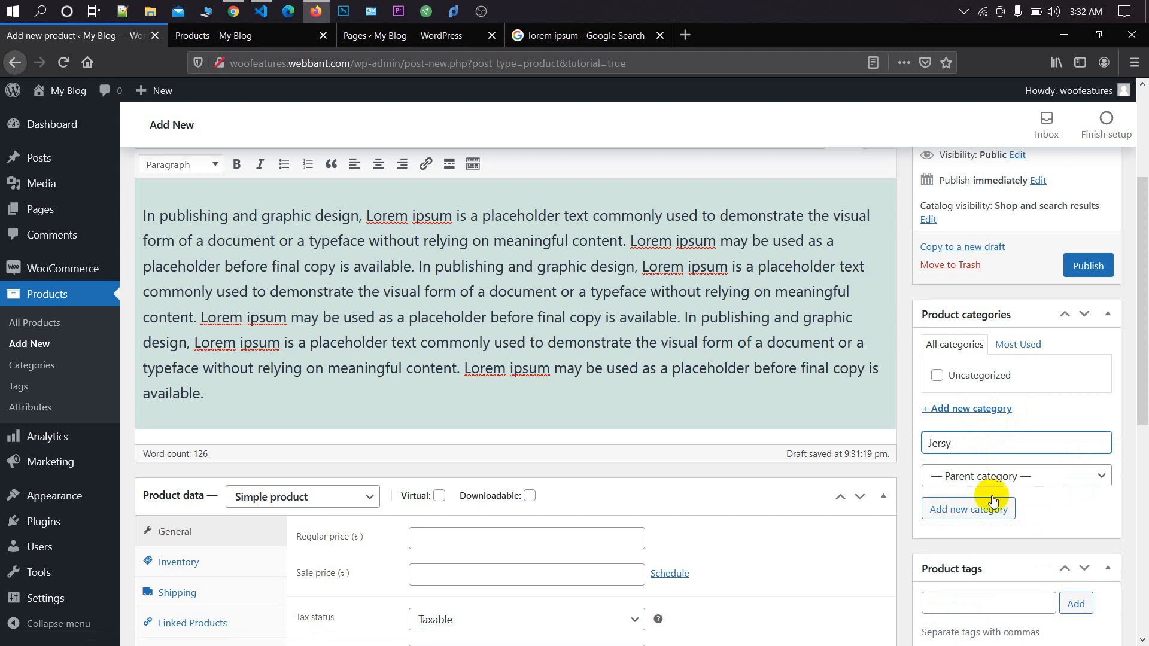
scroll(815, 371, up, 2)
scroll(805, 363, down, 2)
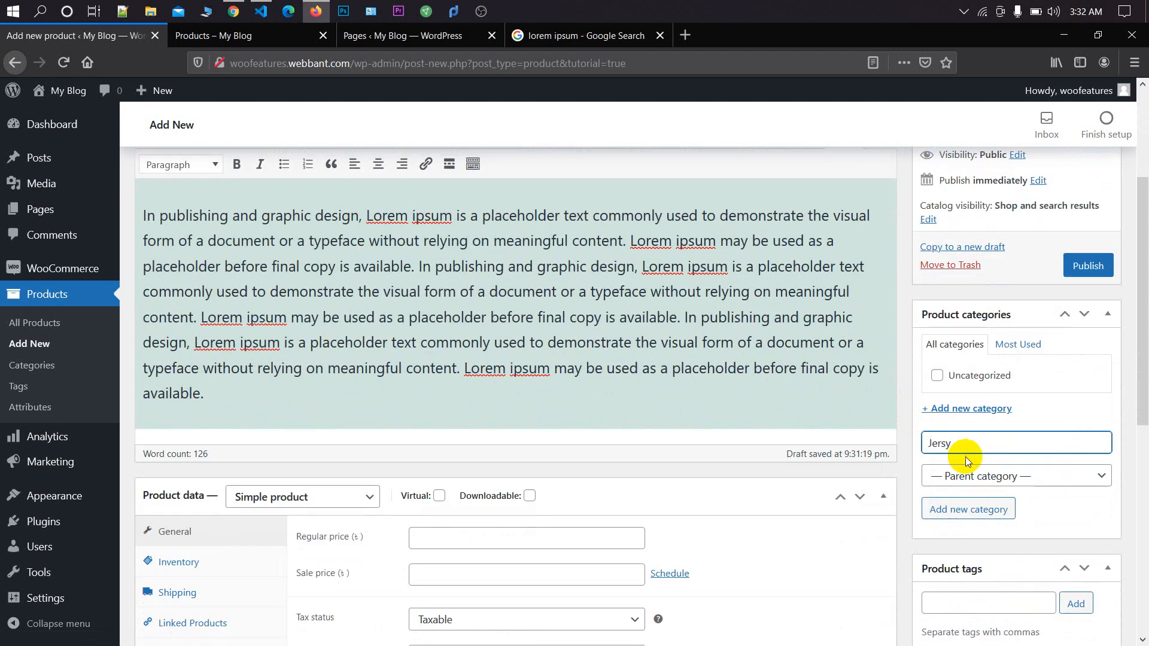
click(945, 443)
text(e)
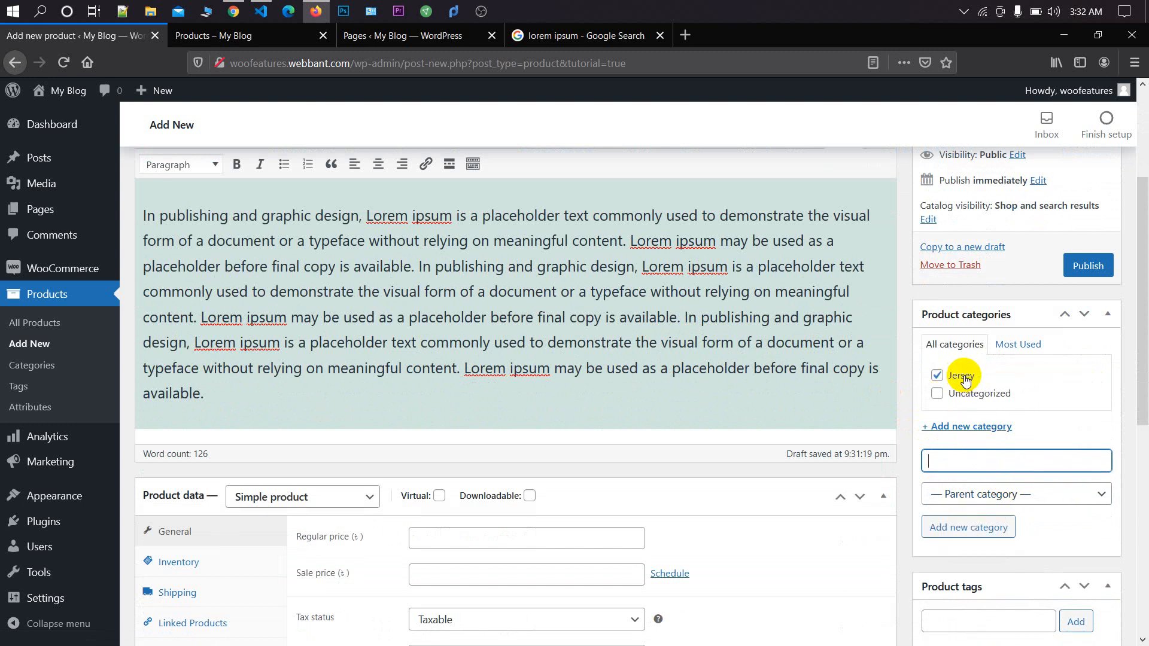
Step: Add the product tags "cricket" and "bangladesh jersey"
scroll(914, 389, down, 5)
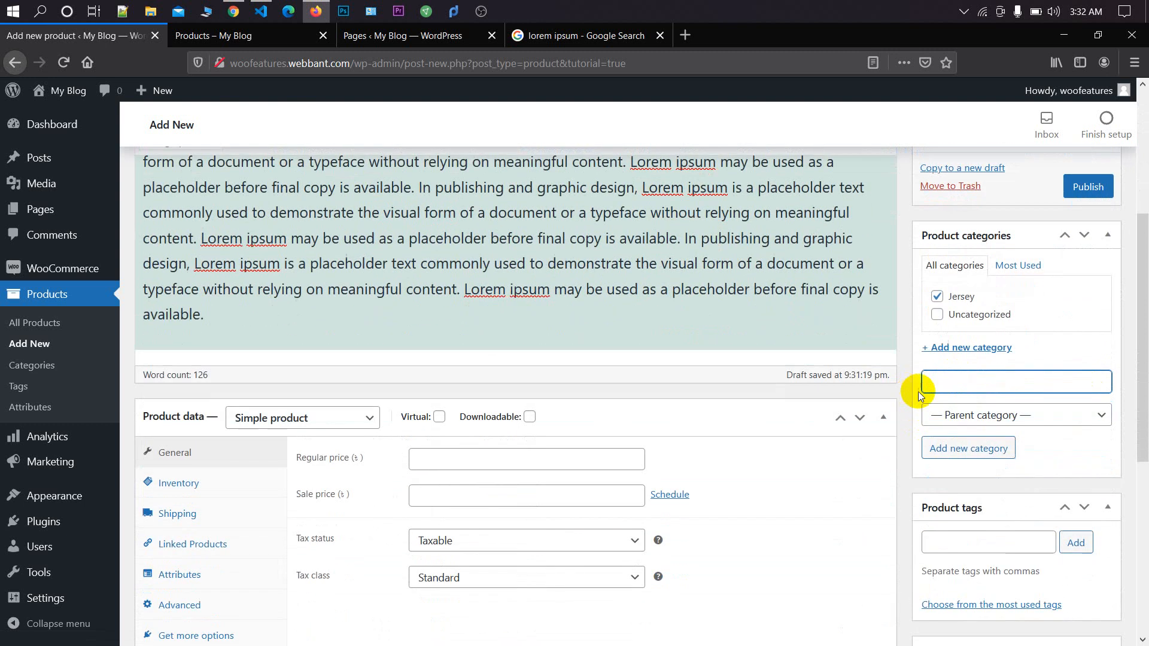
click(966, 464)
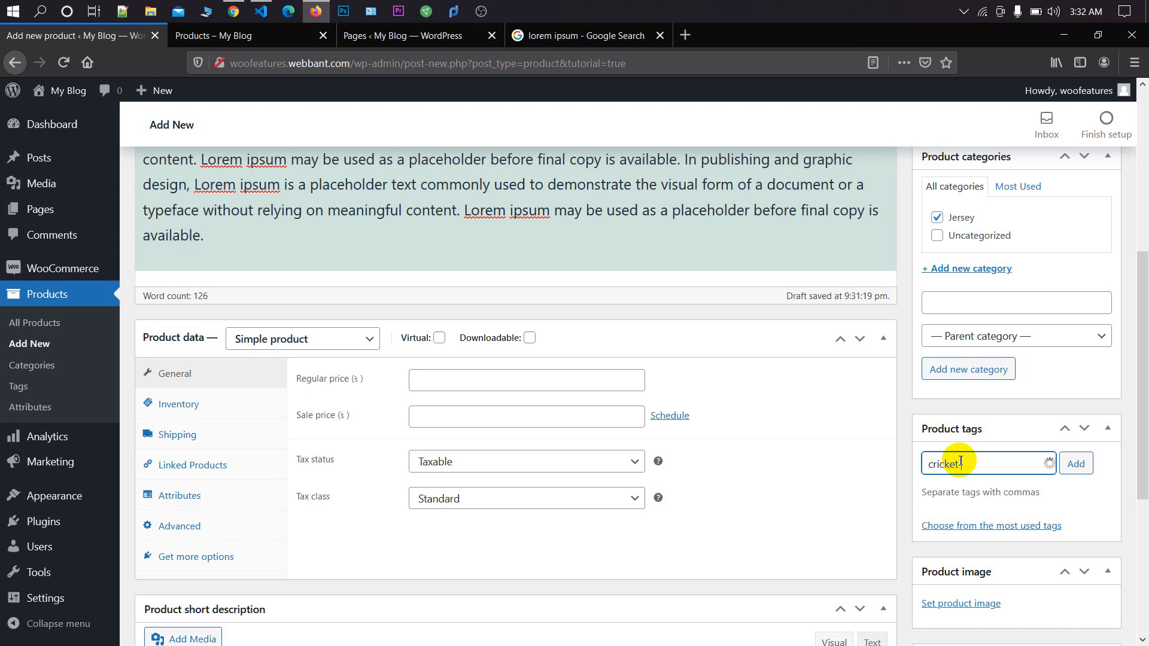
key(Return)
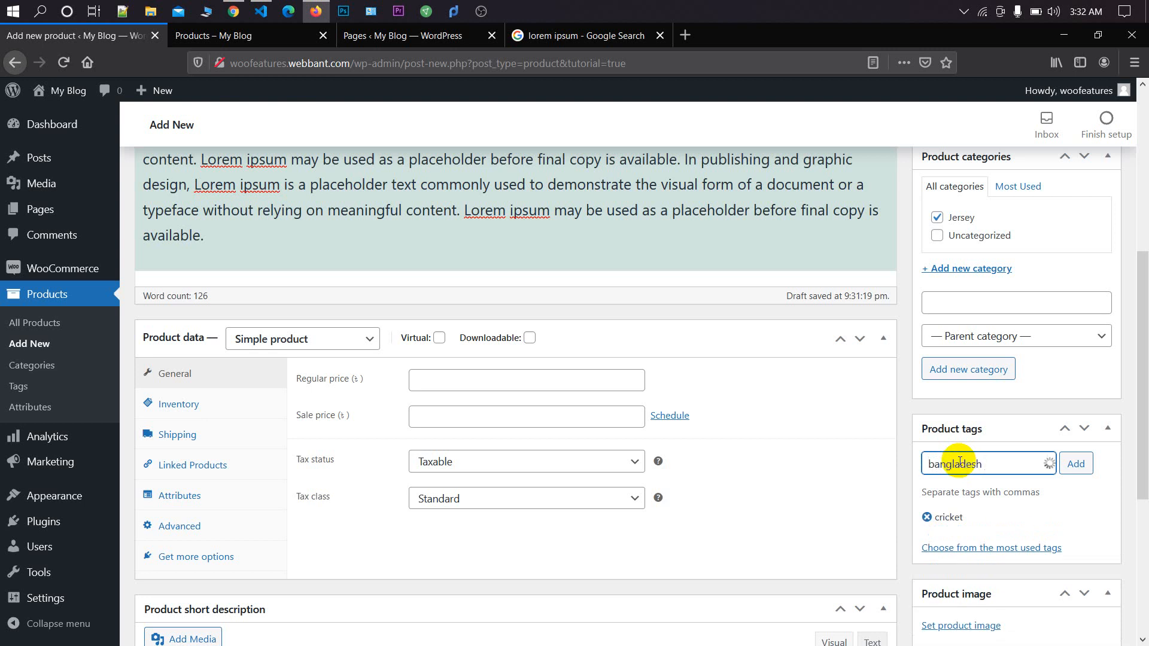
text(bangladesh jersey)
key(Return)
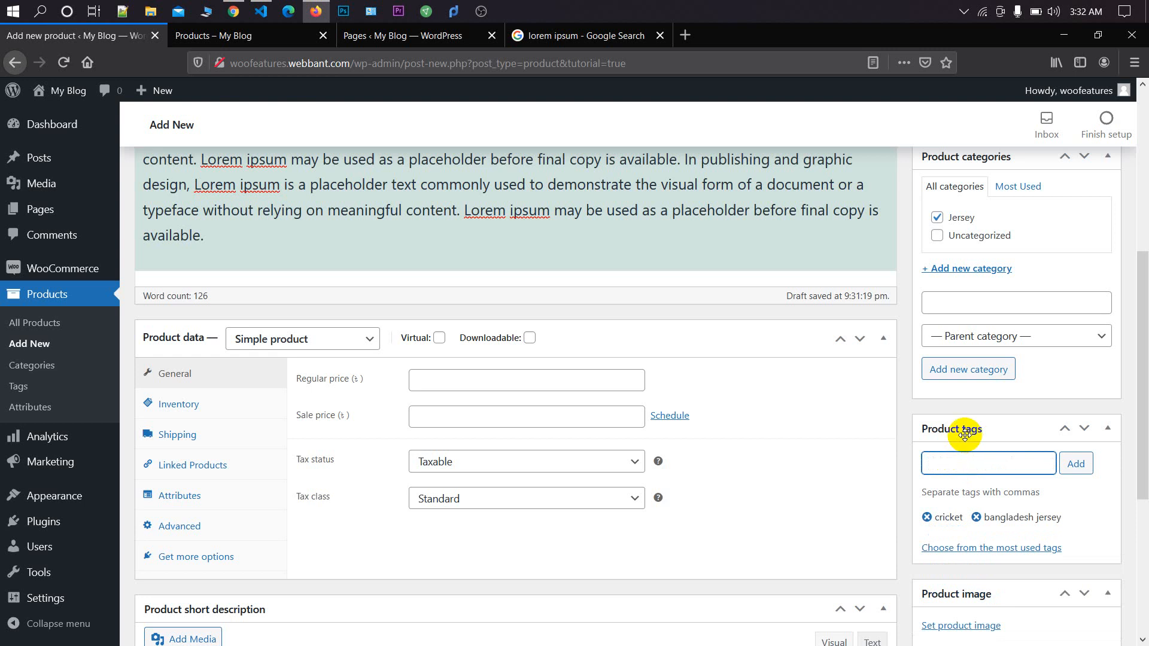
Step: Open the upload dialog for setting the product image
scroll(959, 449, down, 1)
scroll(957, 442, down, 1)
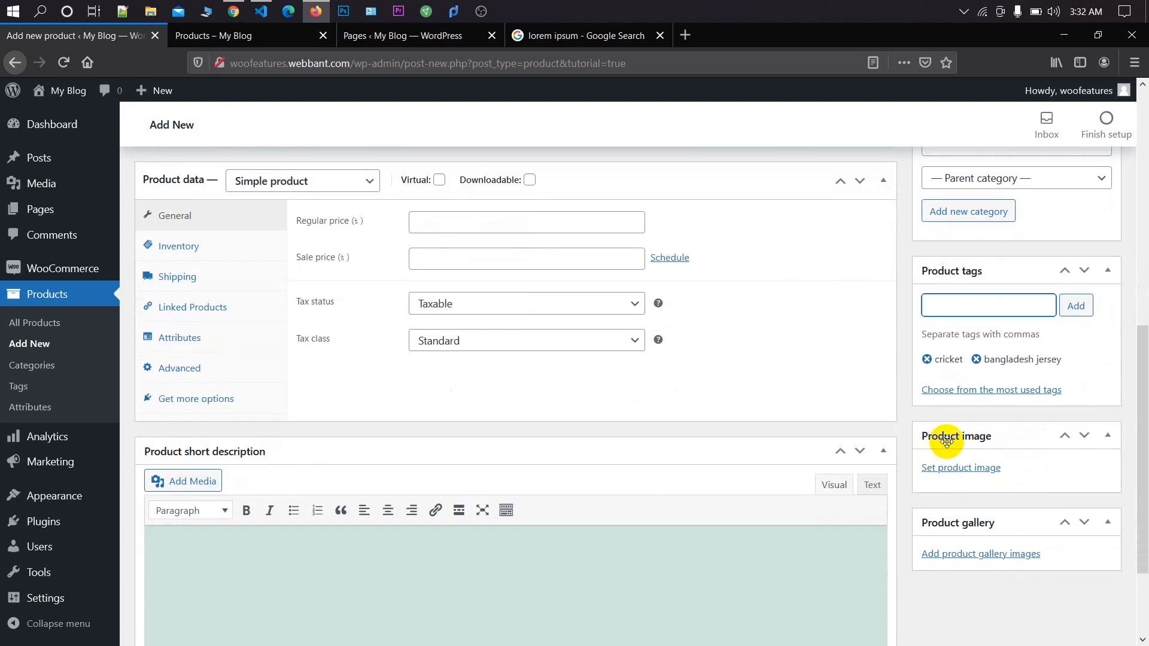
click(970, 469)
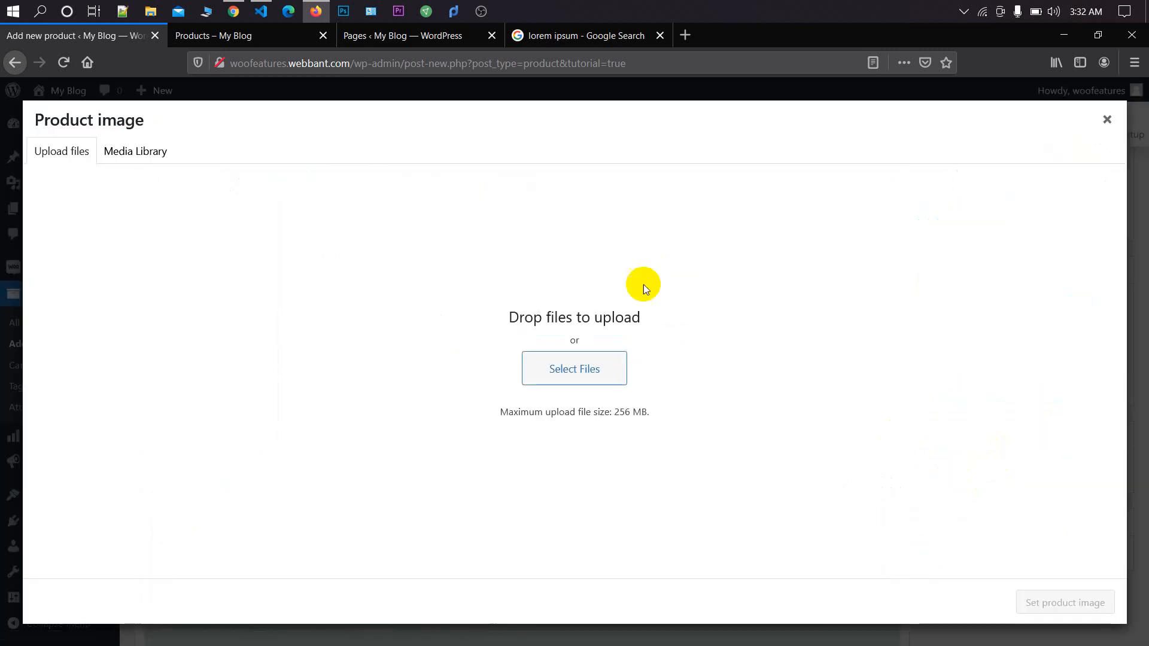
Step: Search the web for "bd jersey" in the browser tab that holds the lorem ipsum search
click(598, 49)
click(562, 68)
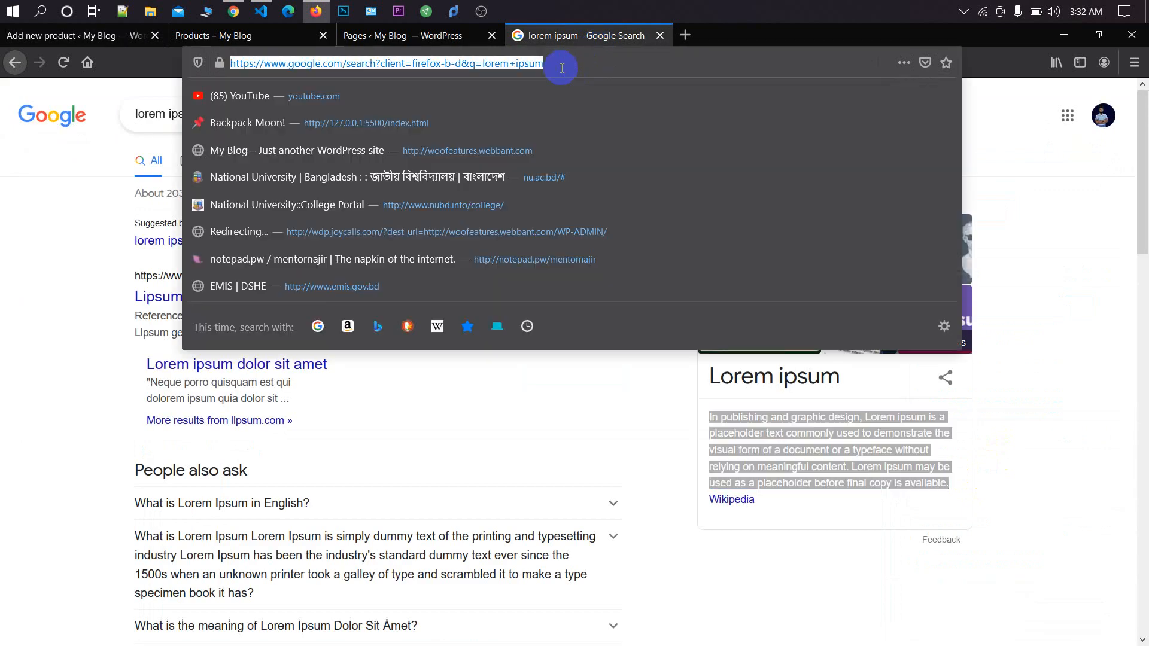
text(br)
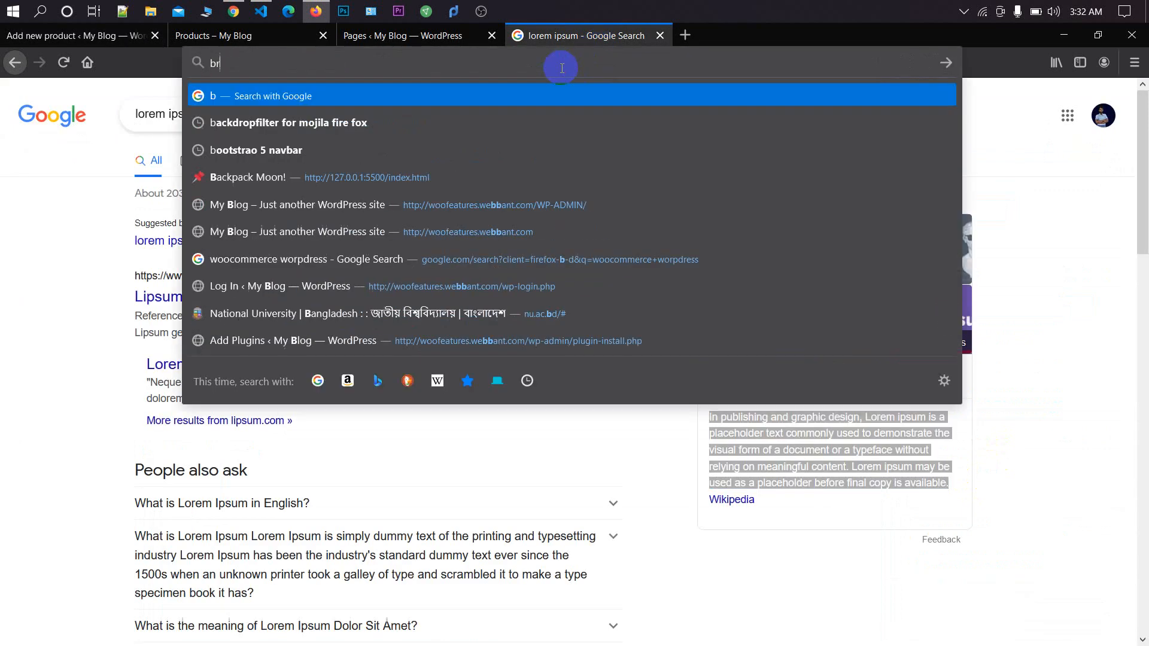
key(BackSpace)
text(bd jers)
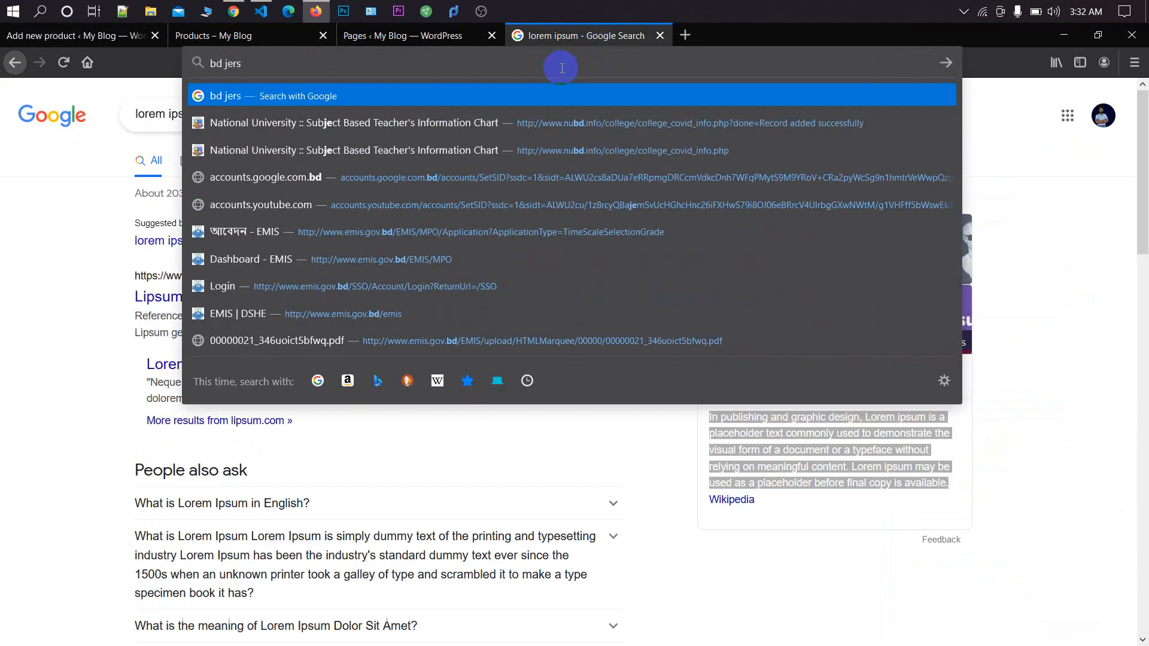
text(ey cir)
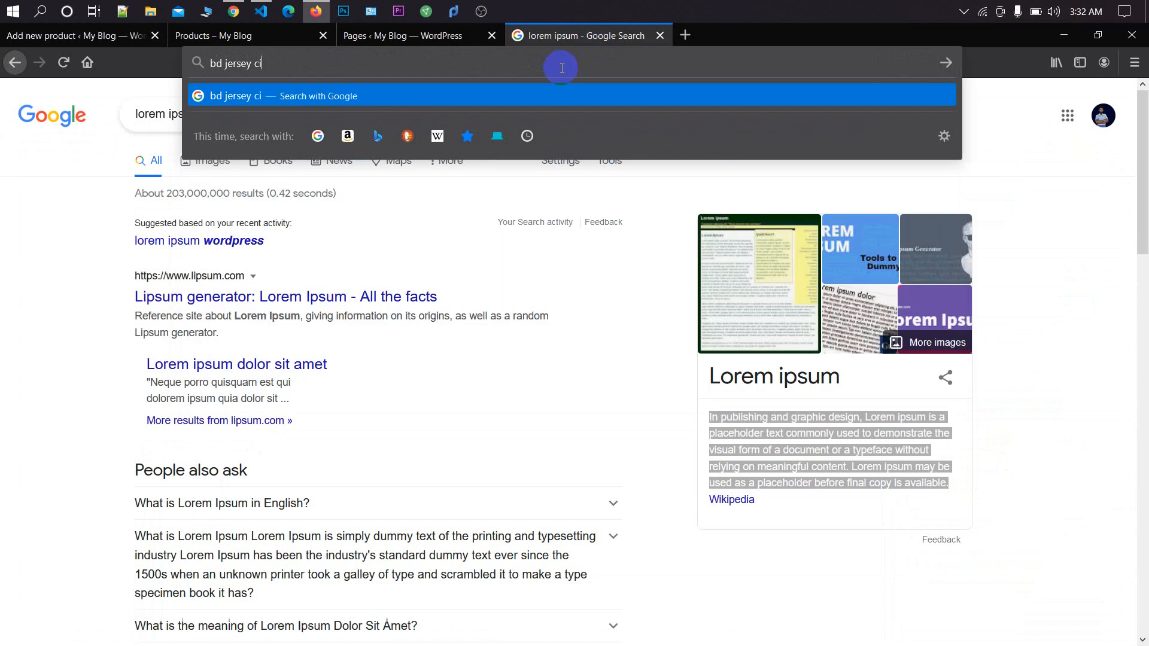
key(Return)
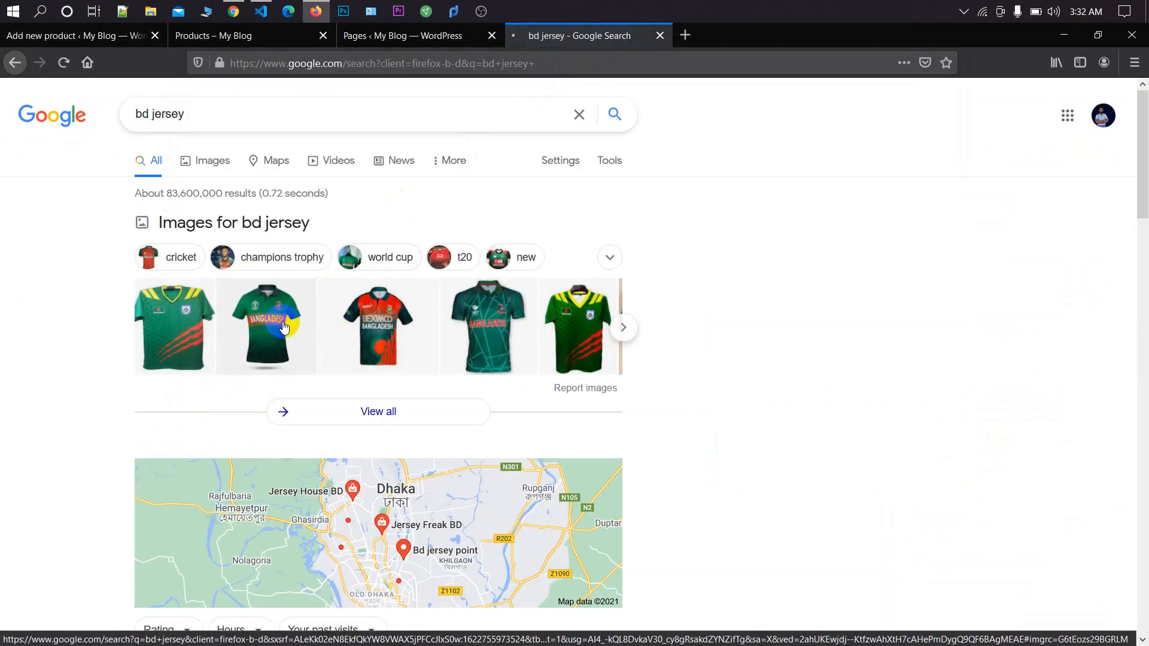
Step: Open the image results and save the red Bangladesh team jersey picture to the Desktop as index.jpg
click(280, 327)
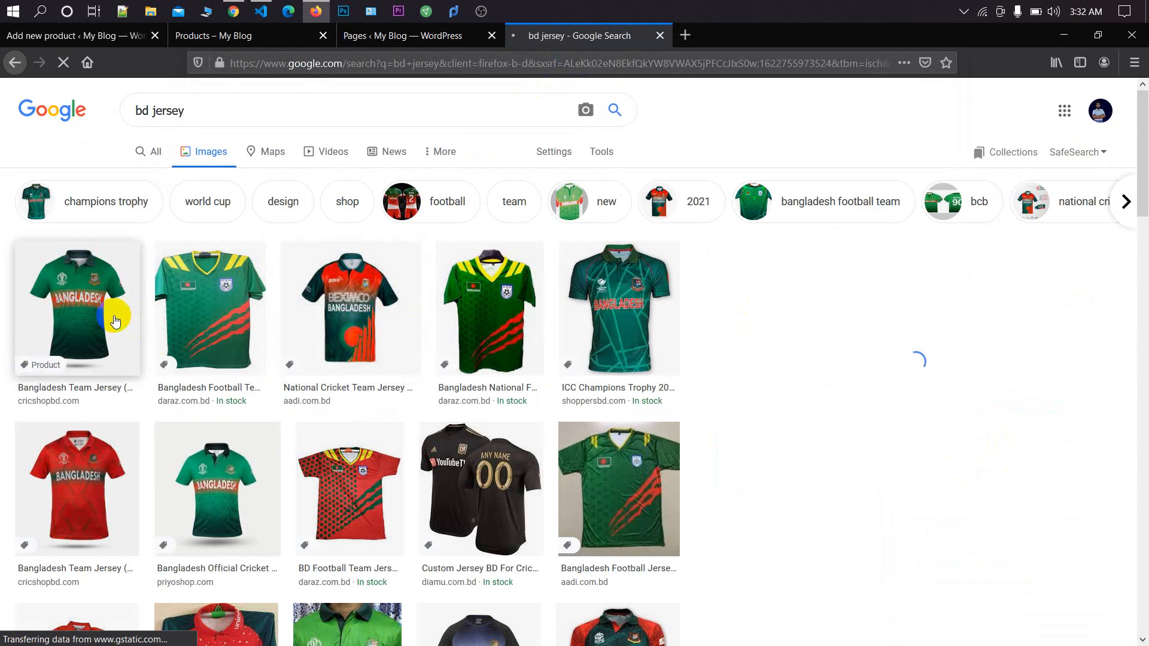
scroll(115, 315, down, 2)
click(124, 323)
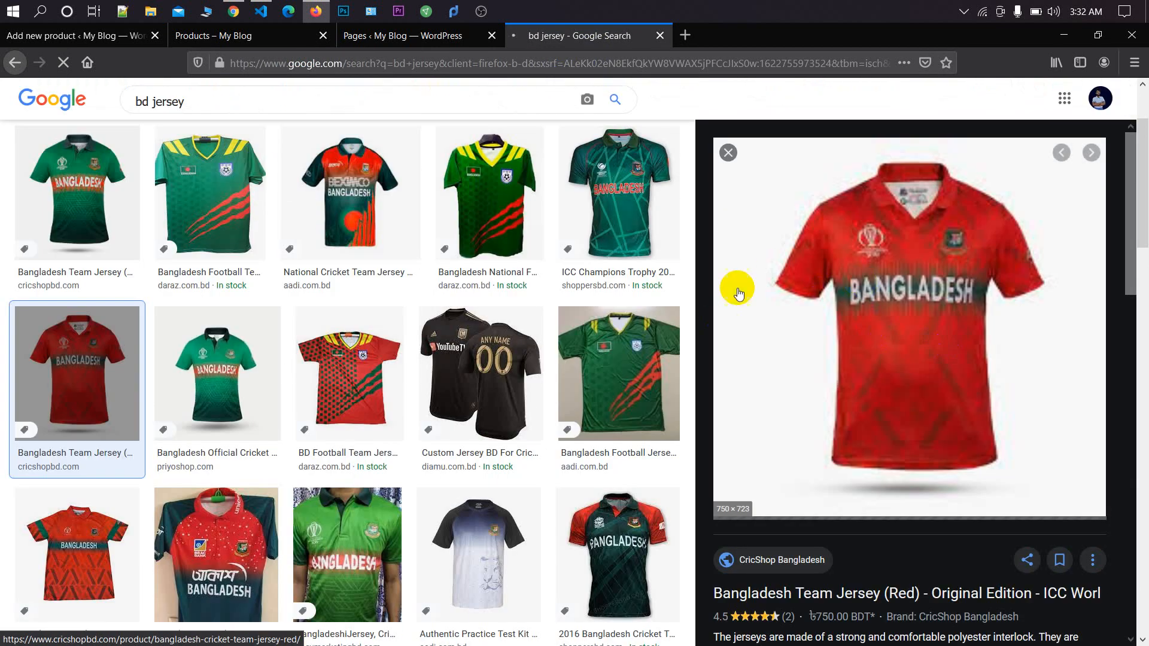
right_click(797, 248)
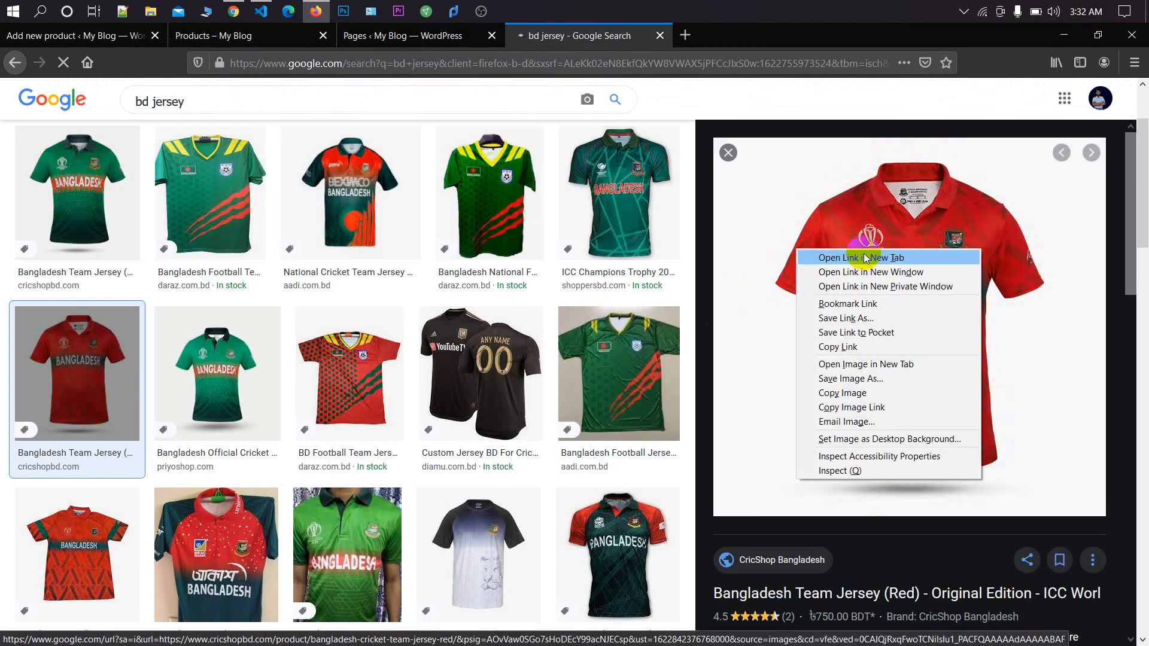
click(871, 381)
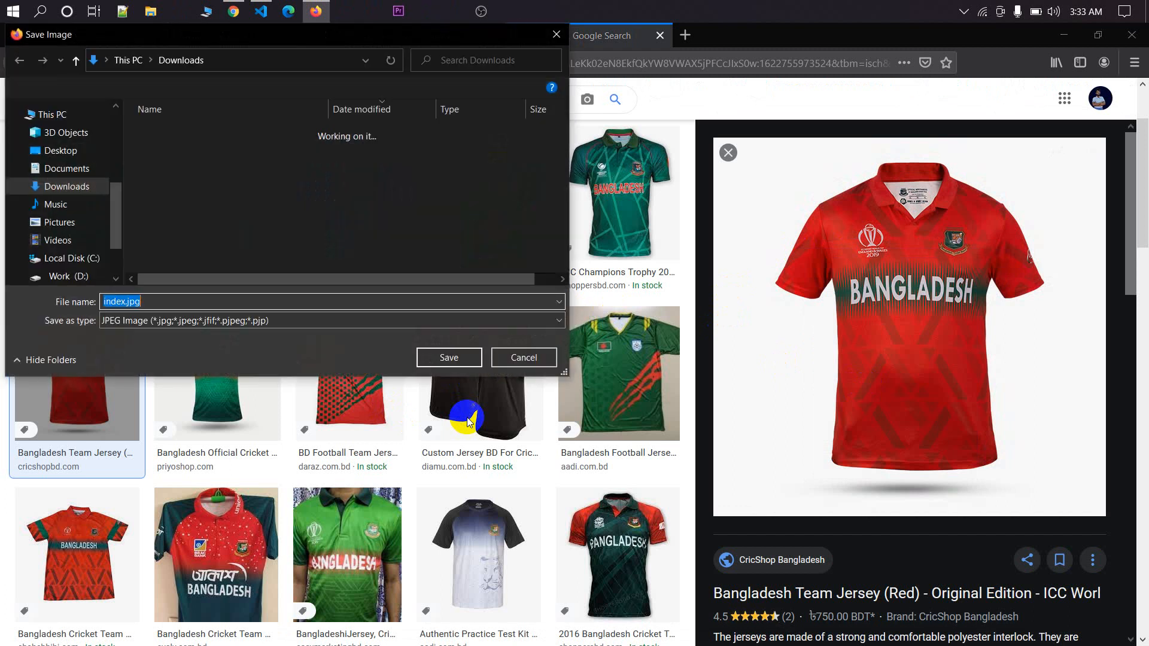
click(60, 150)
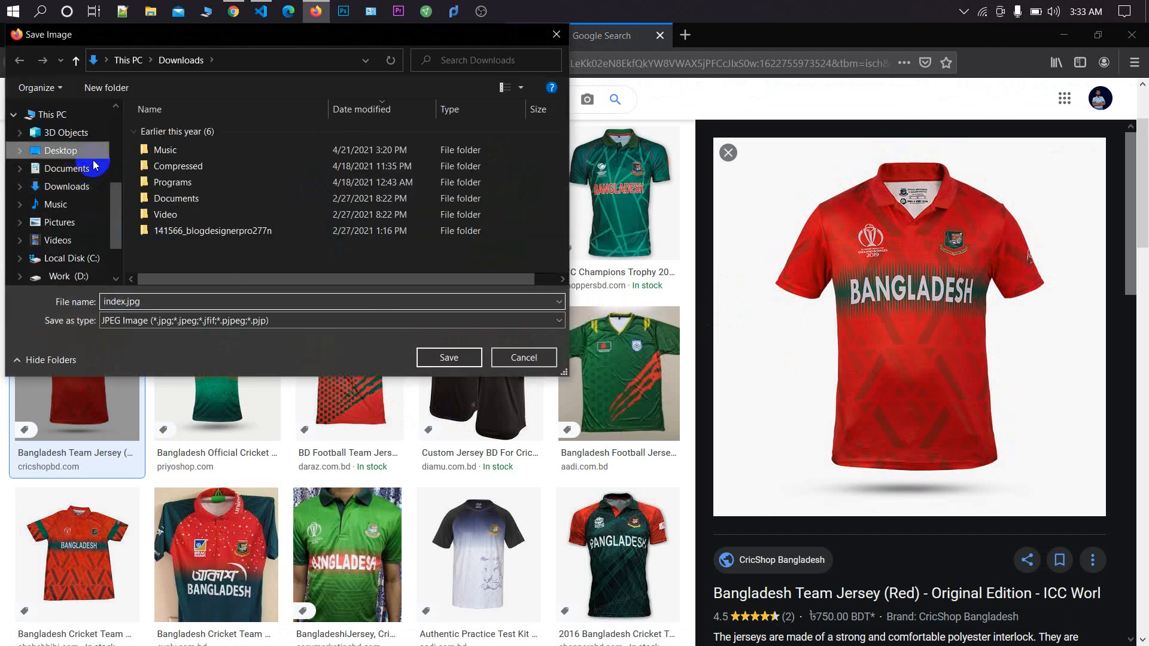
click(449, 357)
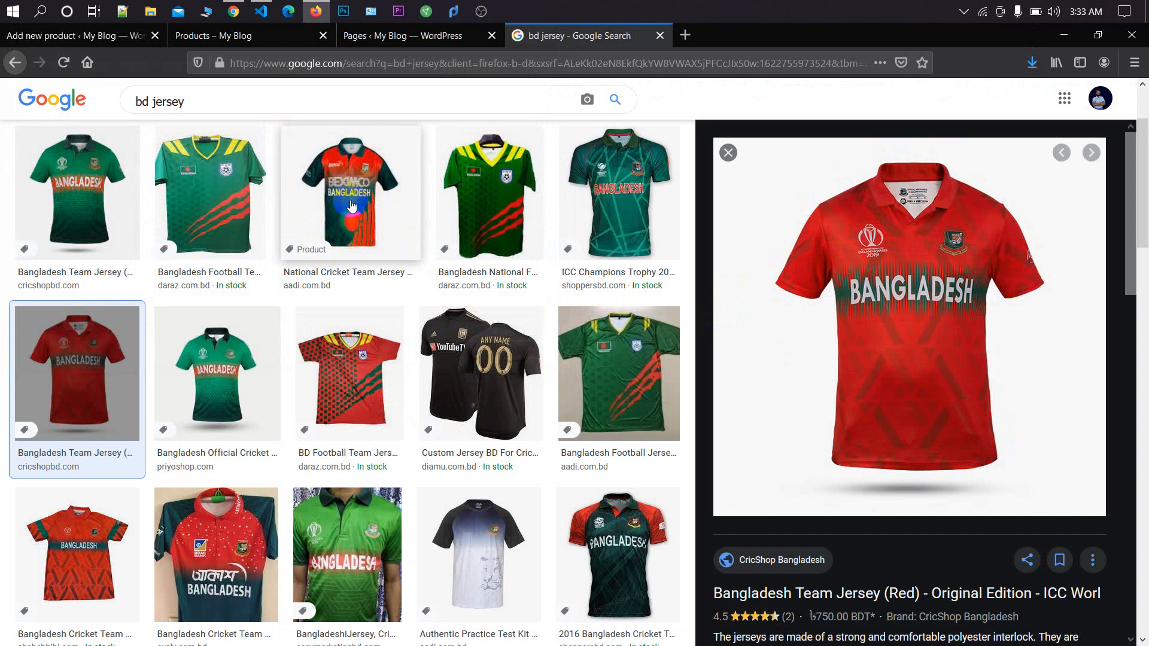
Step: Save the green Bangladesh team jersey picture to the Desktop as New-Green-Jersey-1.jpg
click(106, 182)
right_click(896, 320)
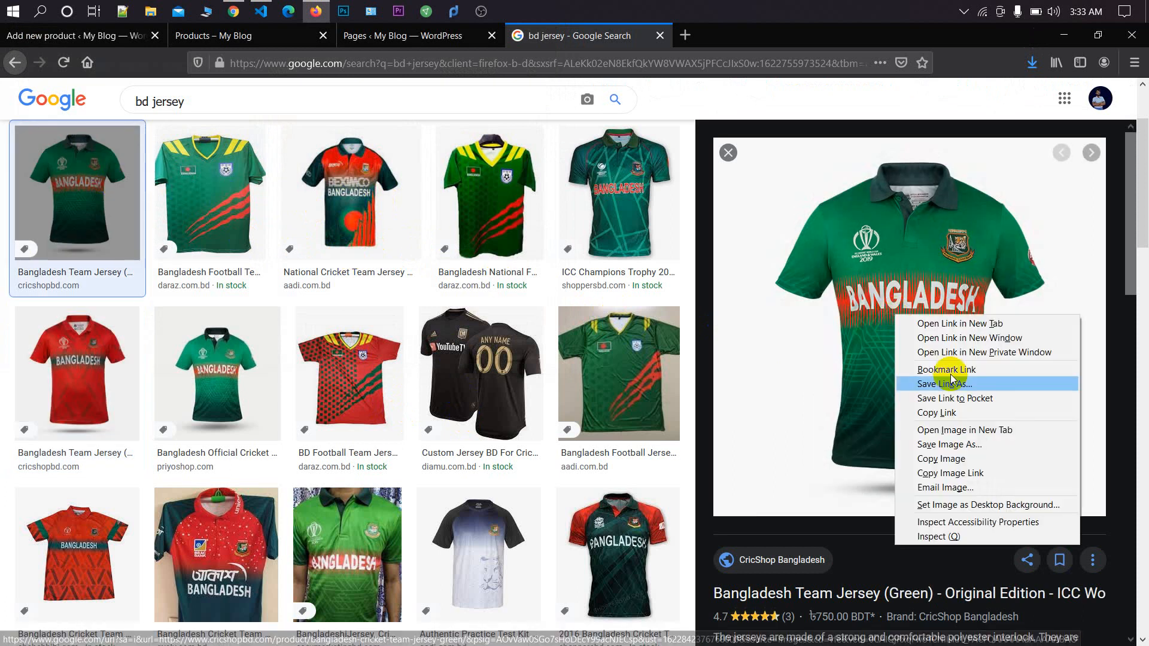
click(965, 441)
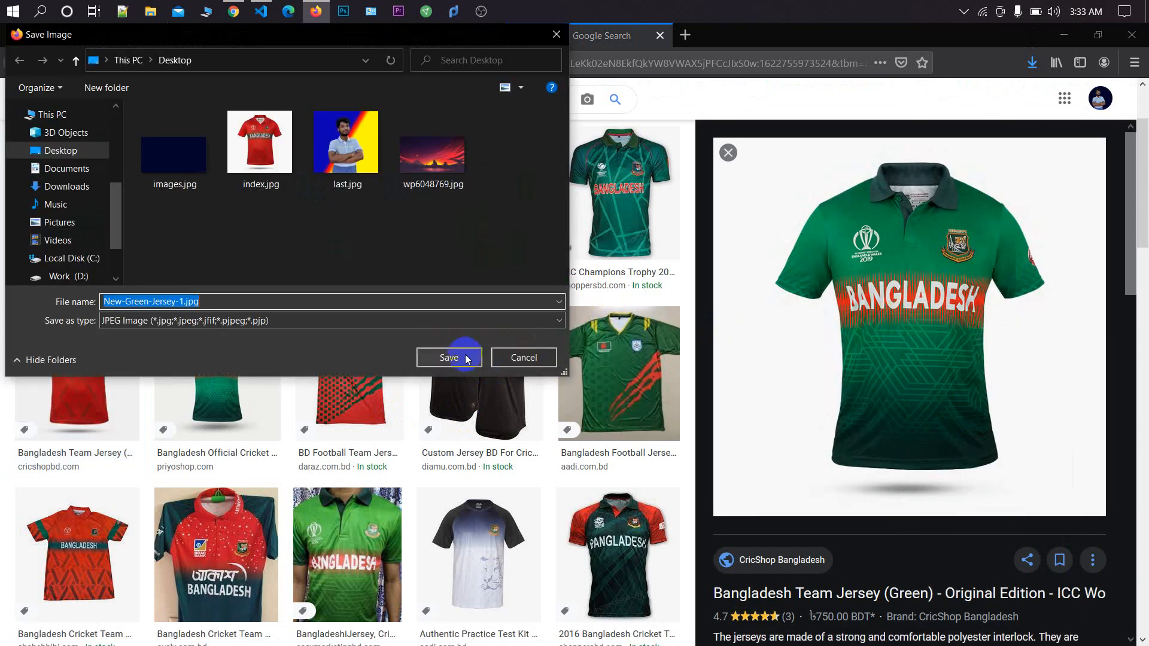
click(468, 360)
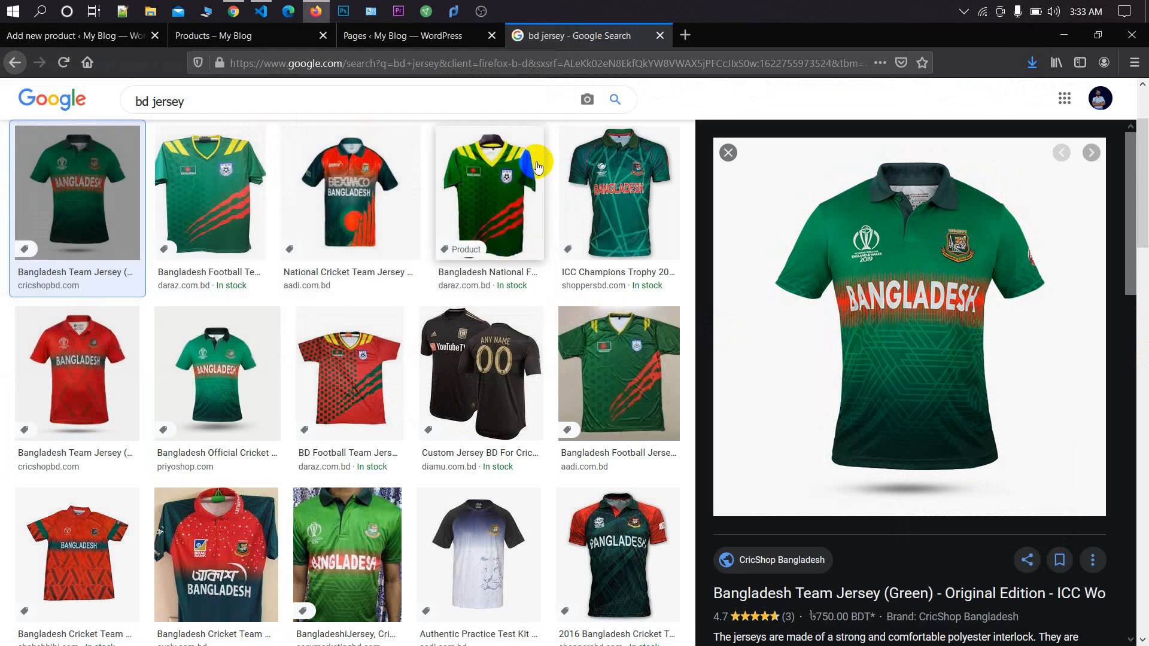
Step: Close the image search tab and return to the new product's image upload dialog
click(660, 35)
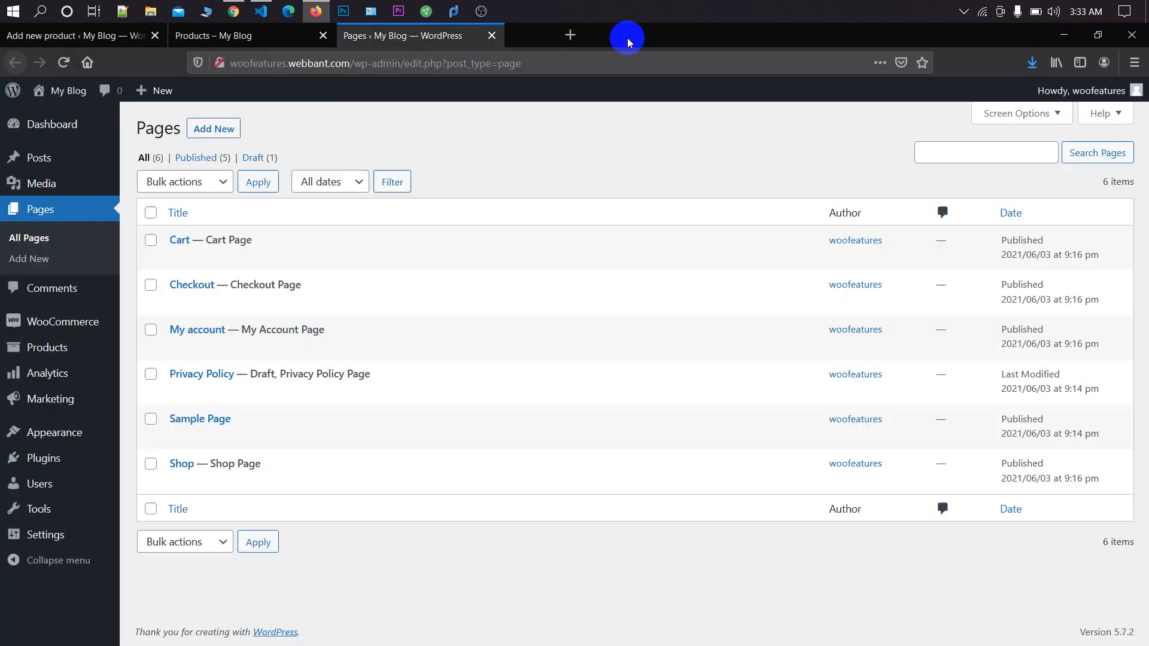
click(257, 41)
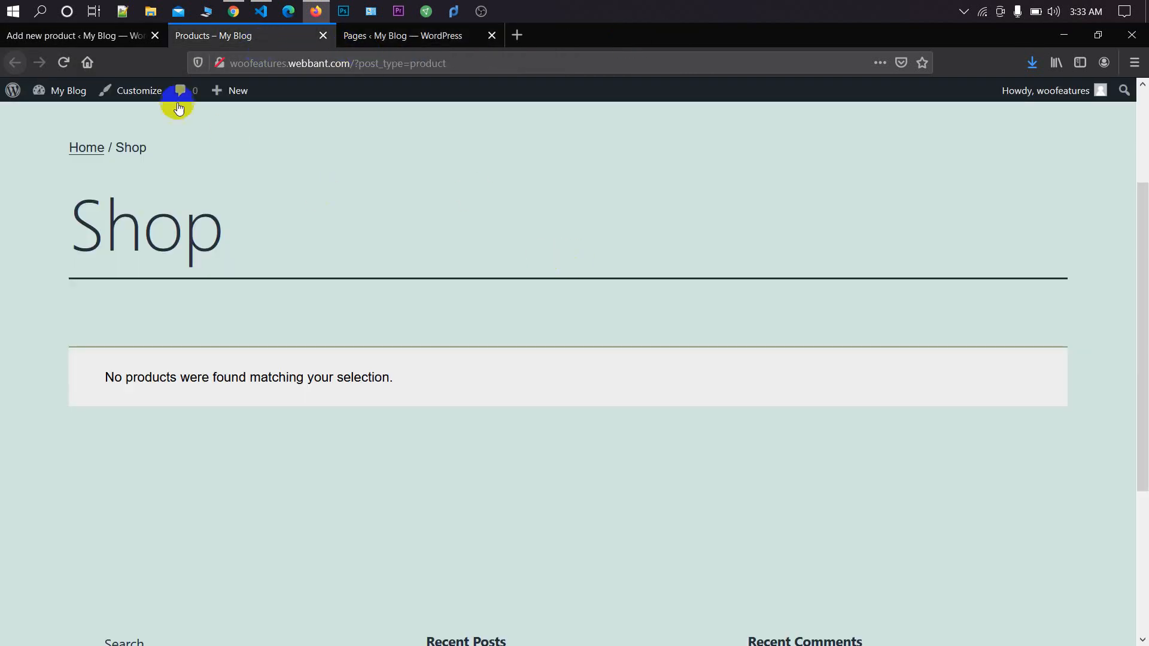
click(99, 35)
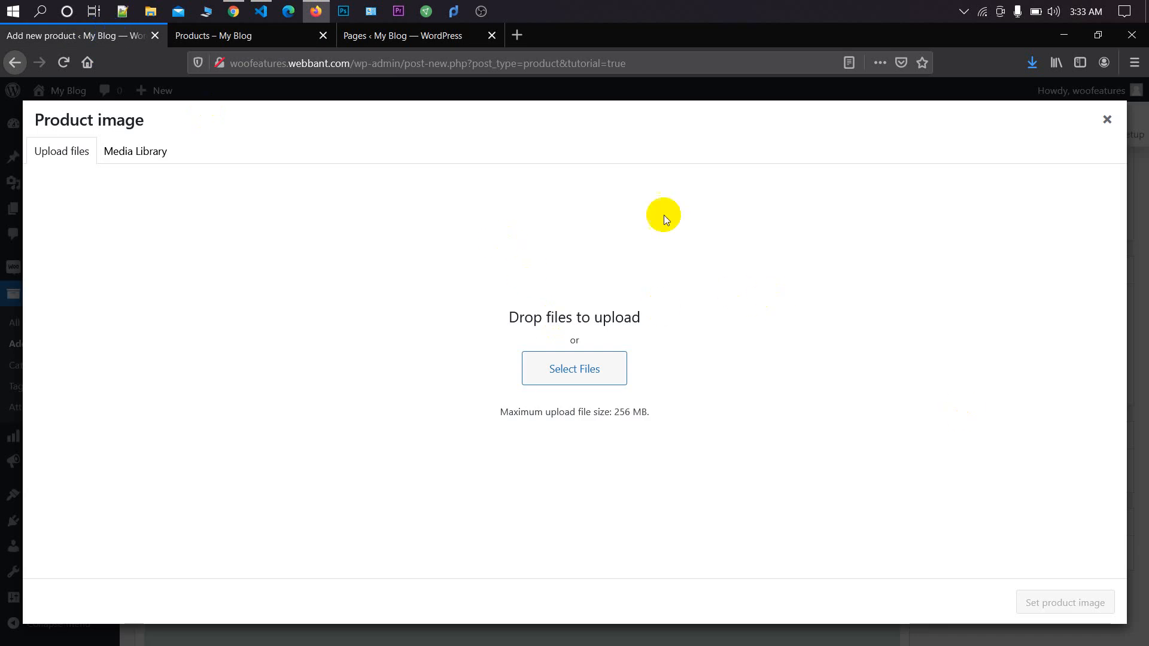
Step: Upload the downloaded index.jpg and New-Green-Jersey-1.jpg, and set the green jersey as the product image
click(1028, 59)
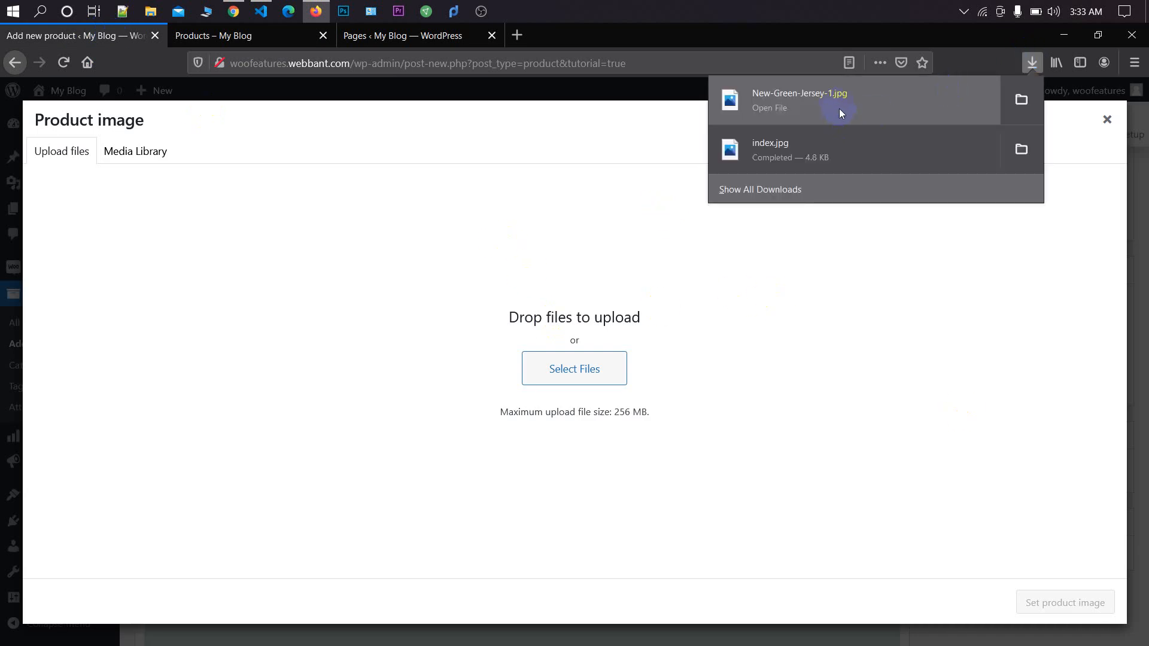
drag(840, 144, 533, 257)
drag(886, 110, 614, 219)
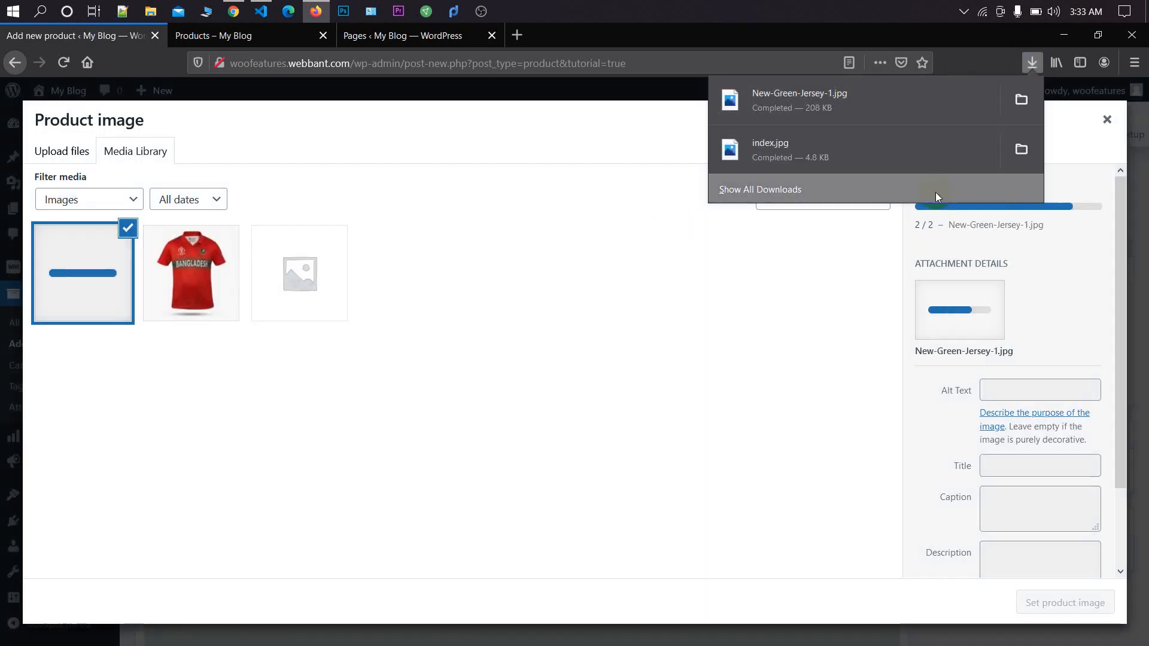
click(1032, 62)
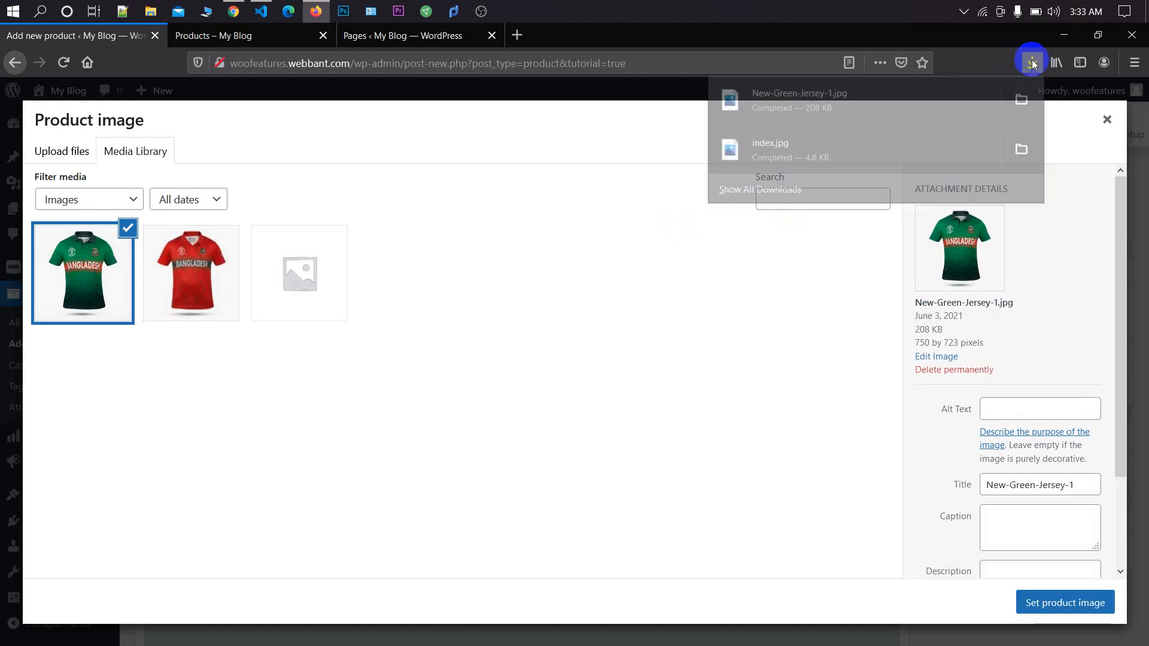
click(1038, 603)
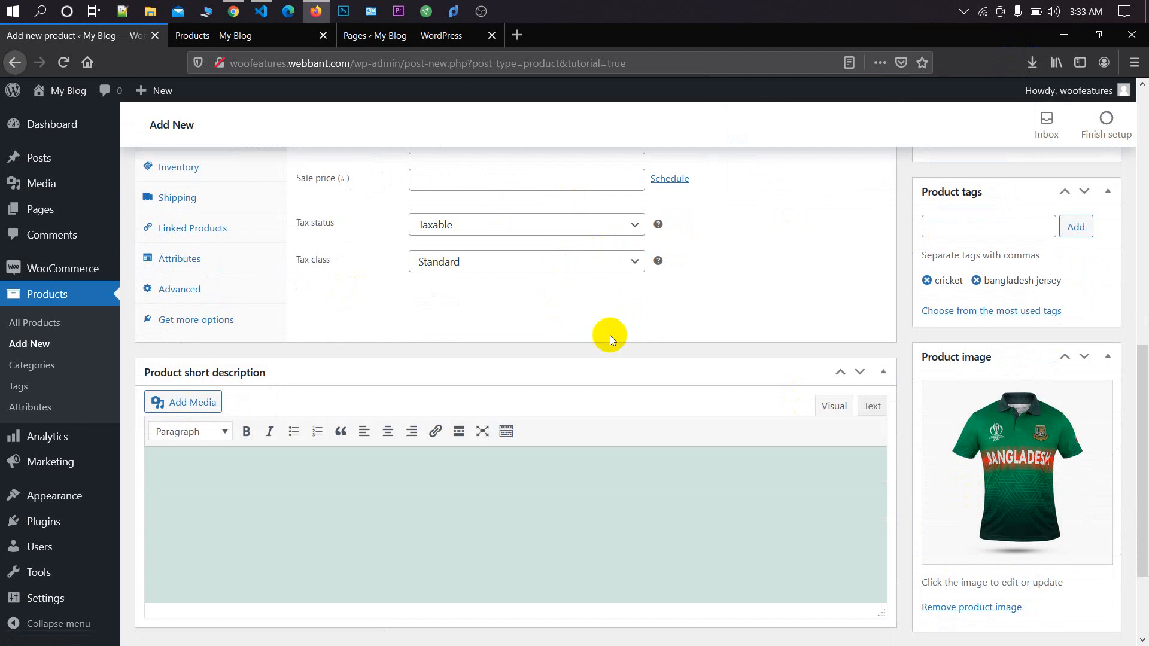
Step: Set the product's regular price to 990
scroll(712, 317, up, 2)
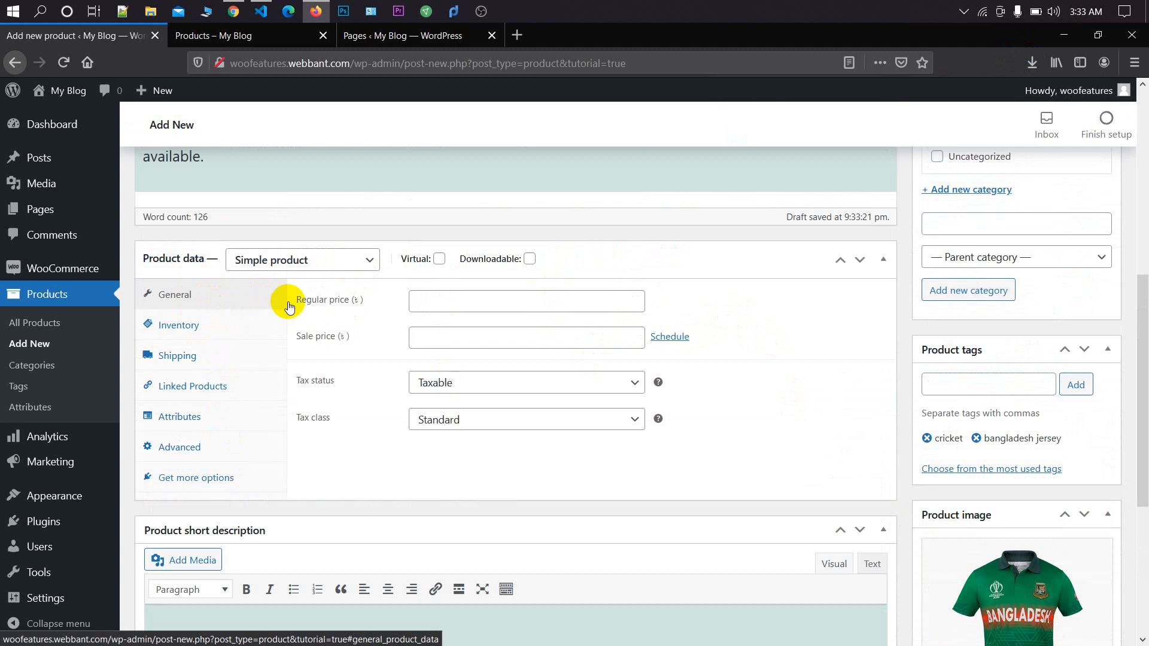
click(449, 302)
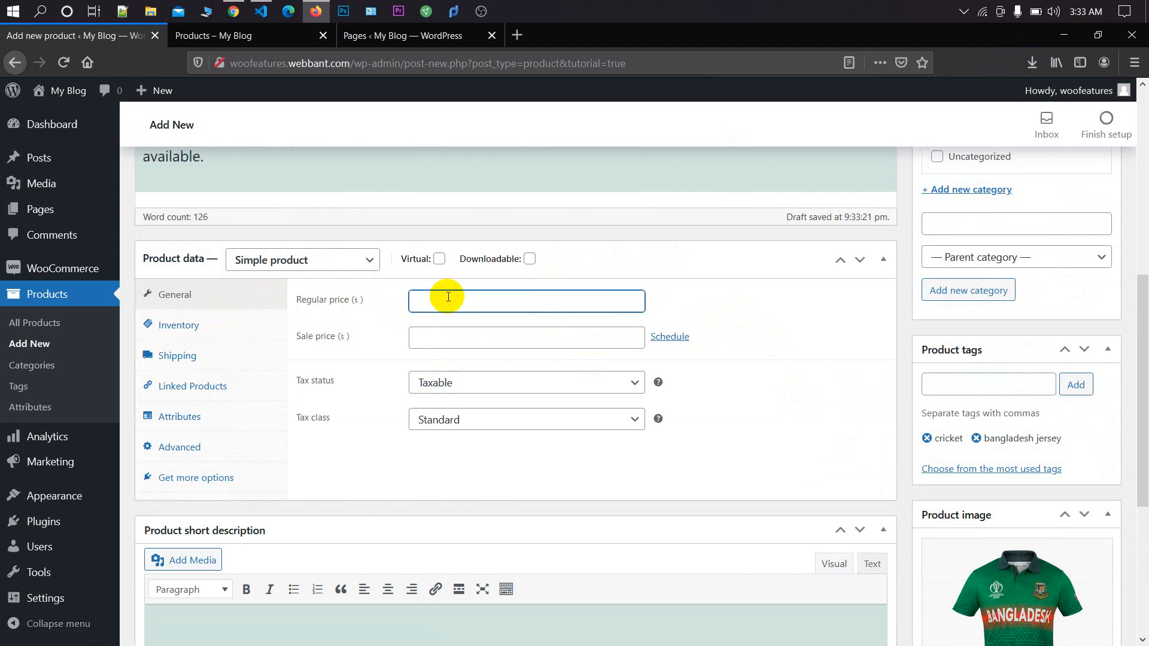
click(707, 259)
click(707, 259)
click(665, 267)
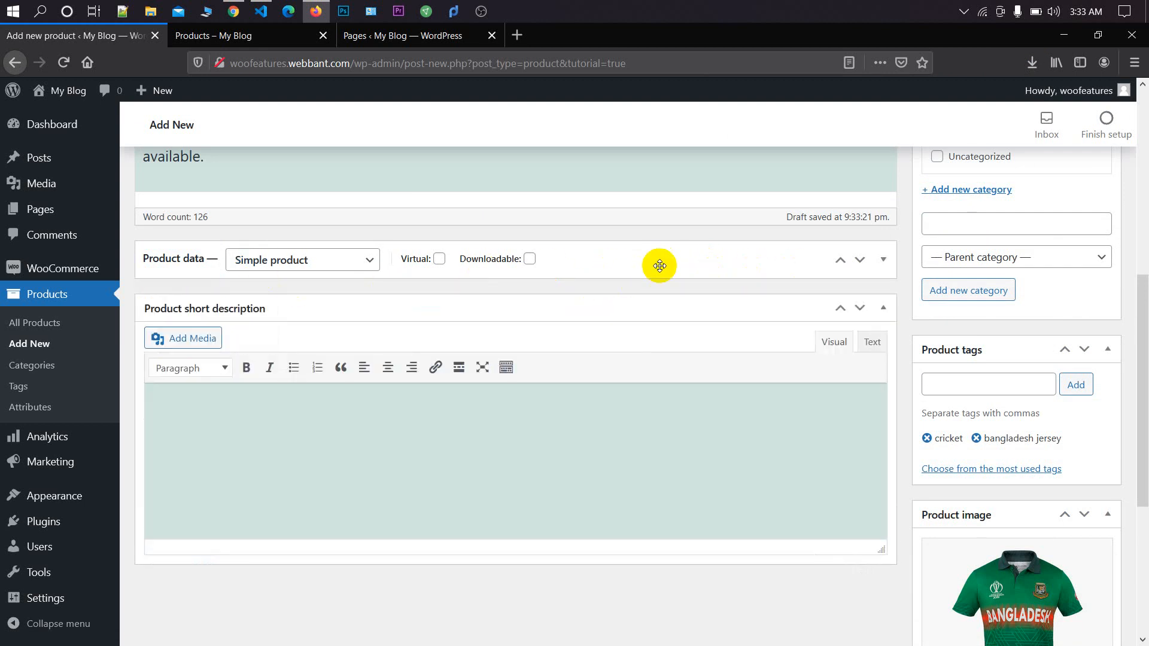
click(660, 266)
click(690, 258)
click(699, 260)
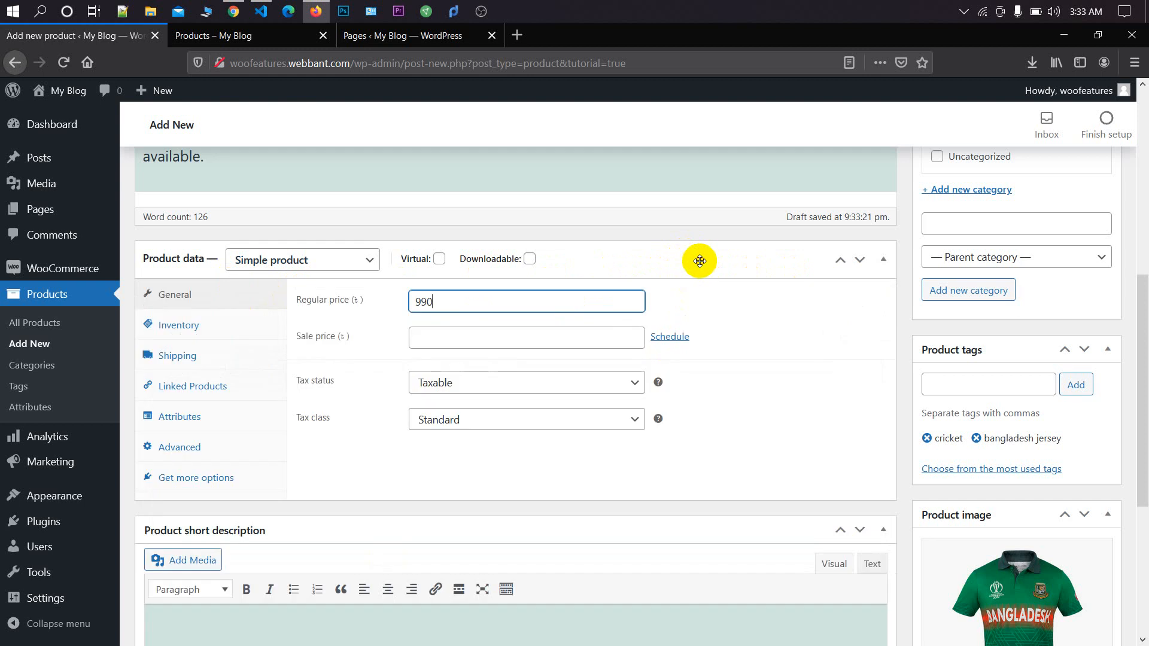
click(703, 258)
click(710, 258)
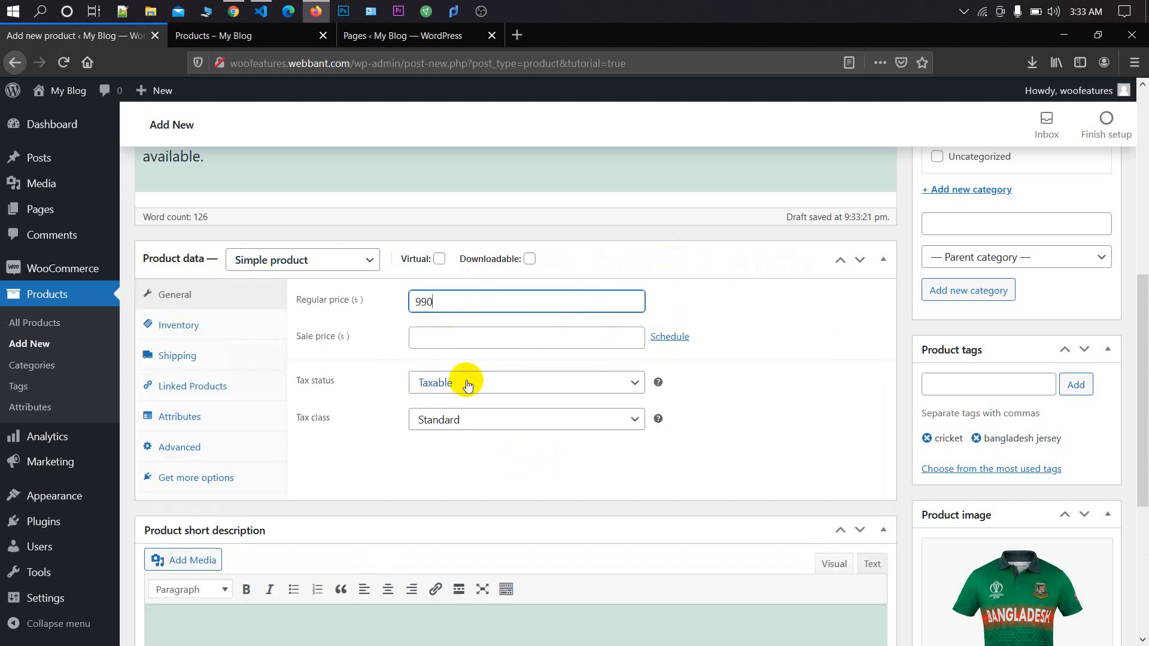
Step: Publish the Bangladesh Cricket Jersey product
scroll(796, 260, up, 3)
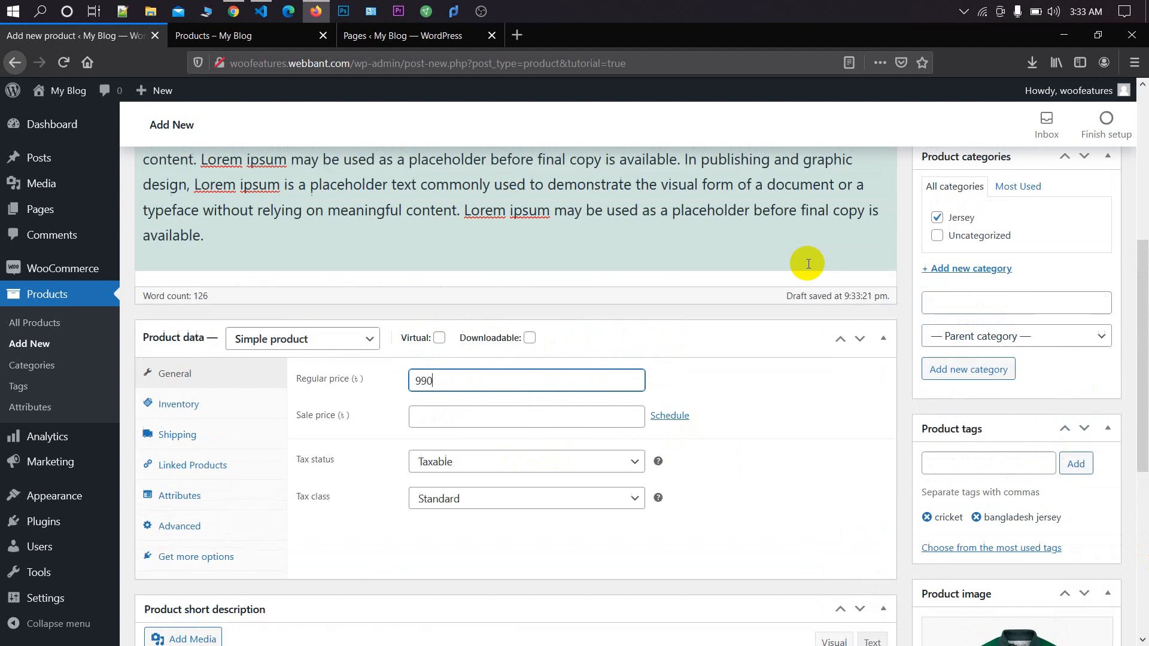
scroll(826, 303, up, 3)
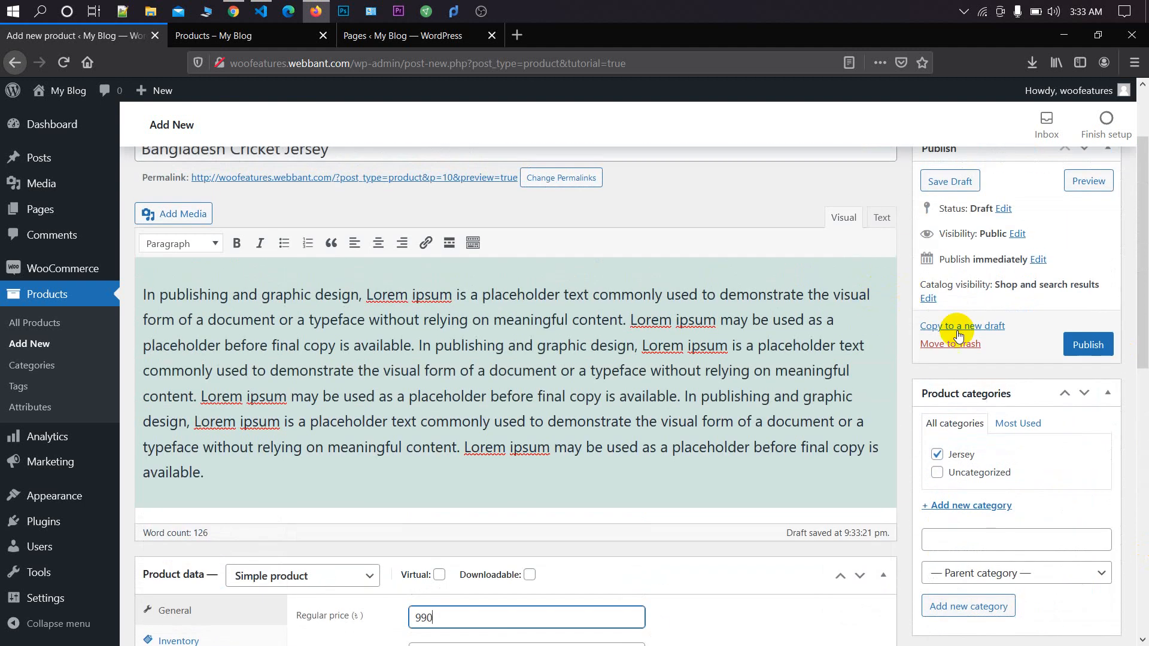
click(1080, 342)
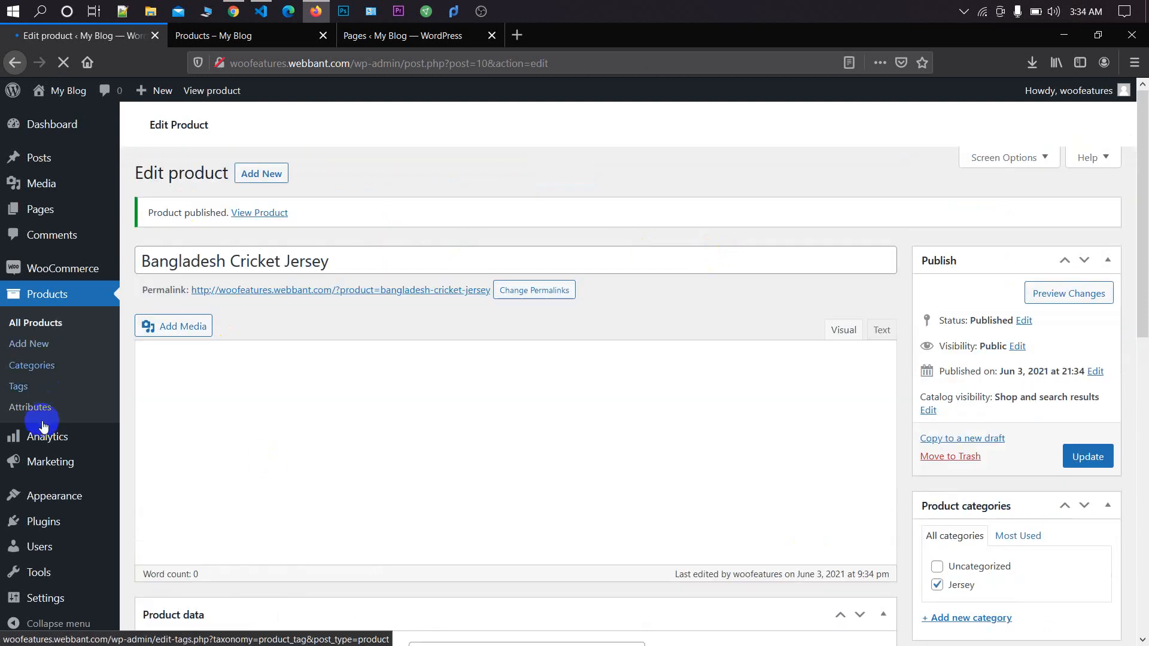
scroll(78, 389, down, 9)
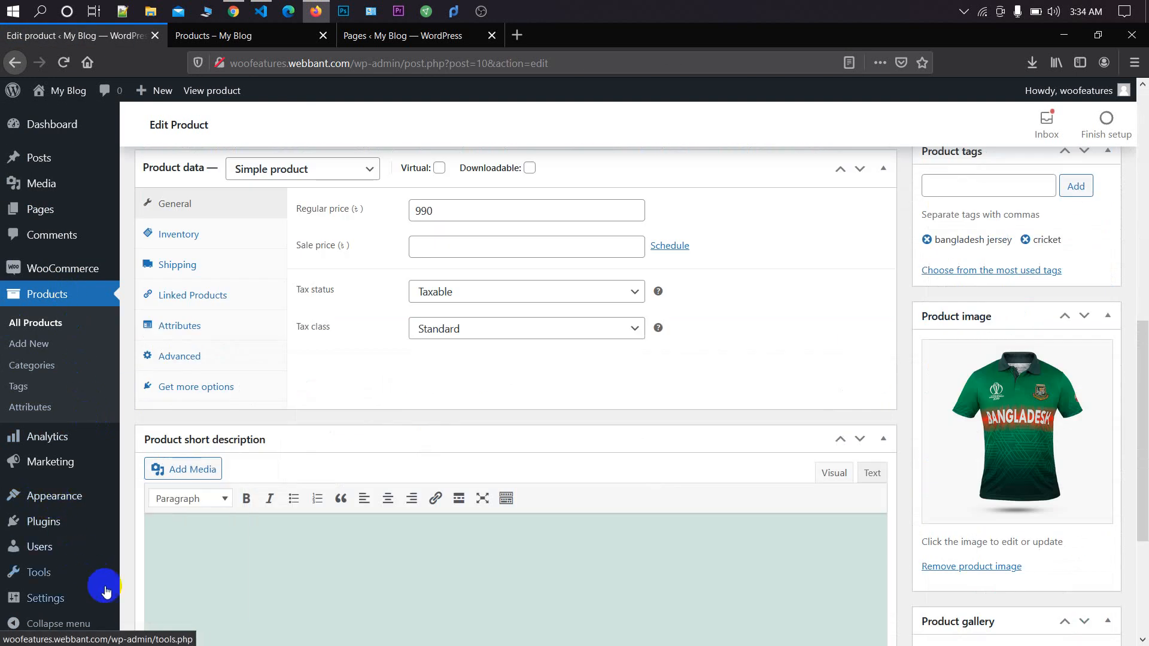
Step: Open the site's permalink settings in a new tab, set the structure to Post name and save it
mouse_move(104, 596)
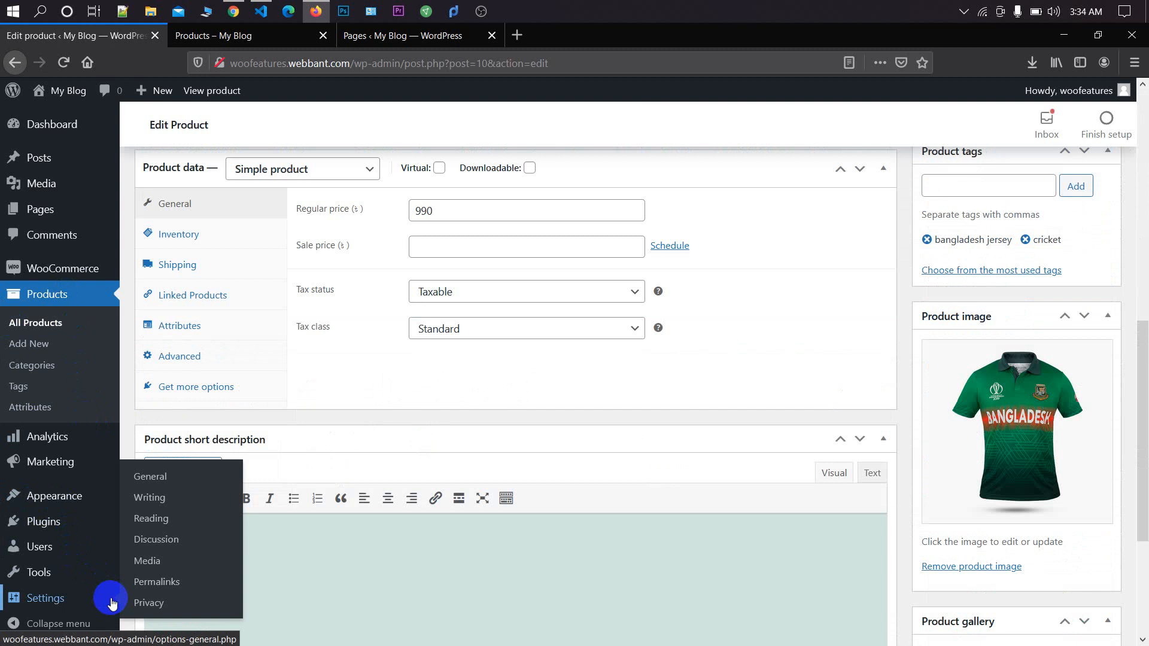
middle_click(140, 577)
click(263, 35)
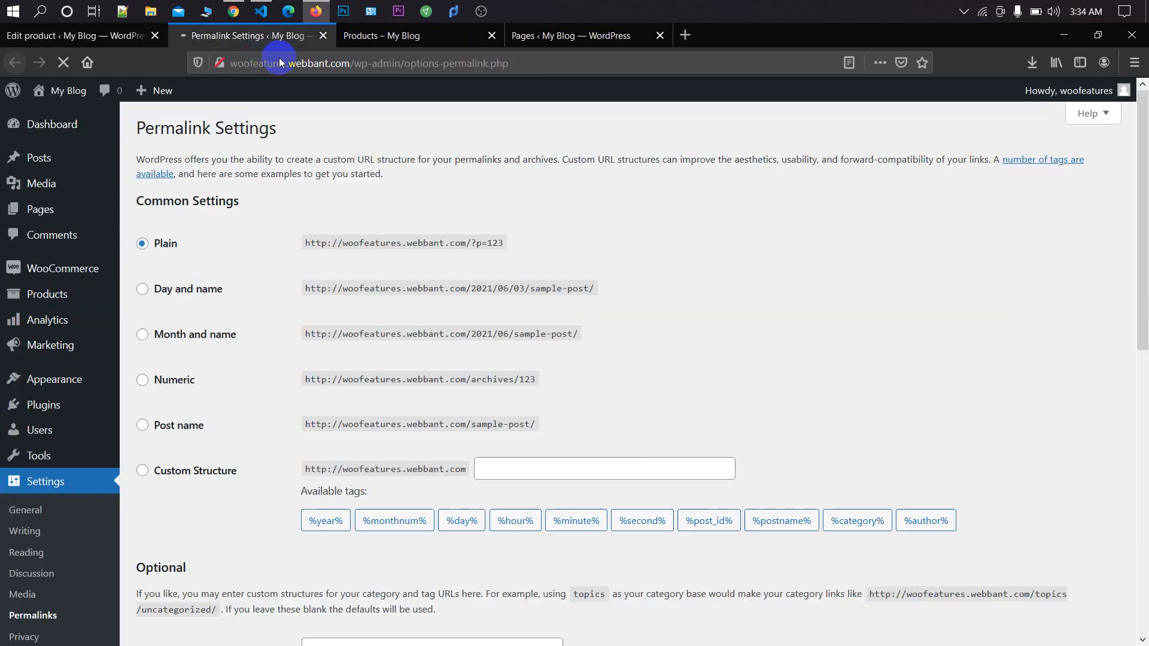
scroll(227, 490, down, 9)
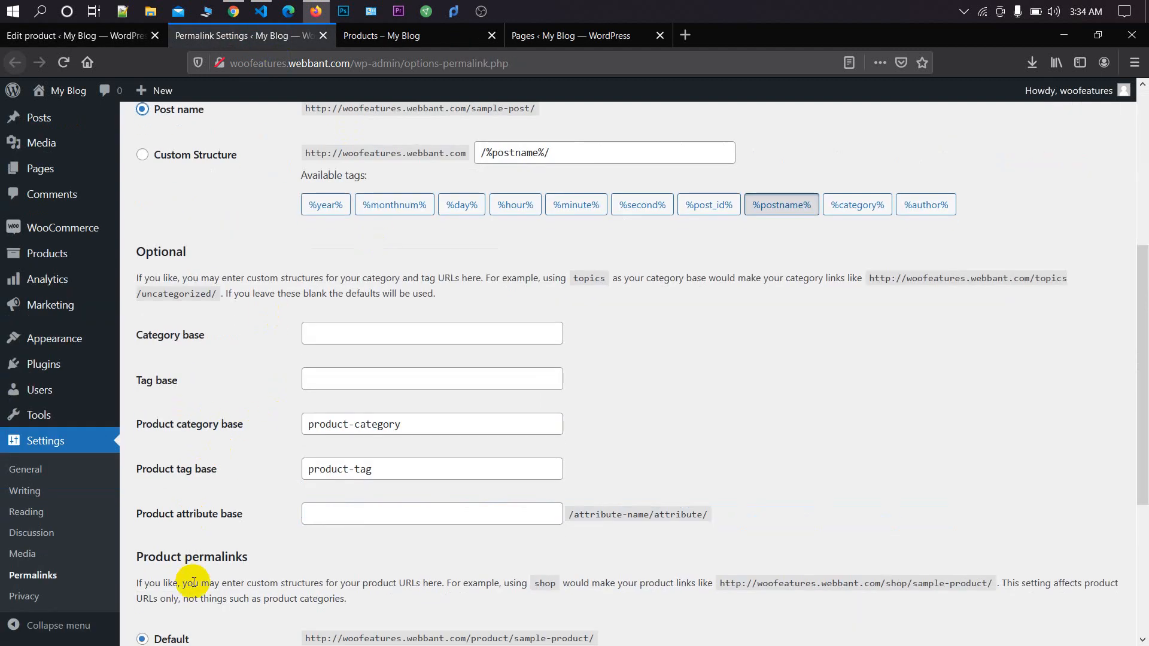
click(172, 638)
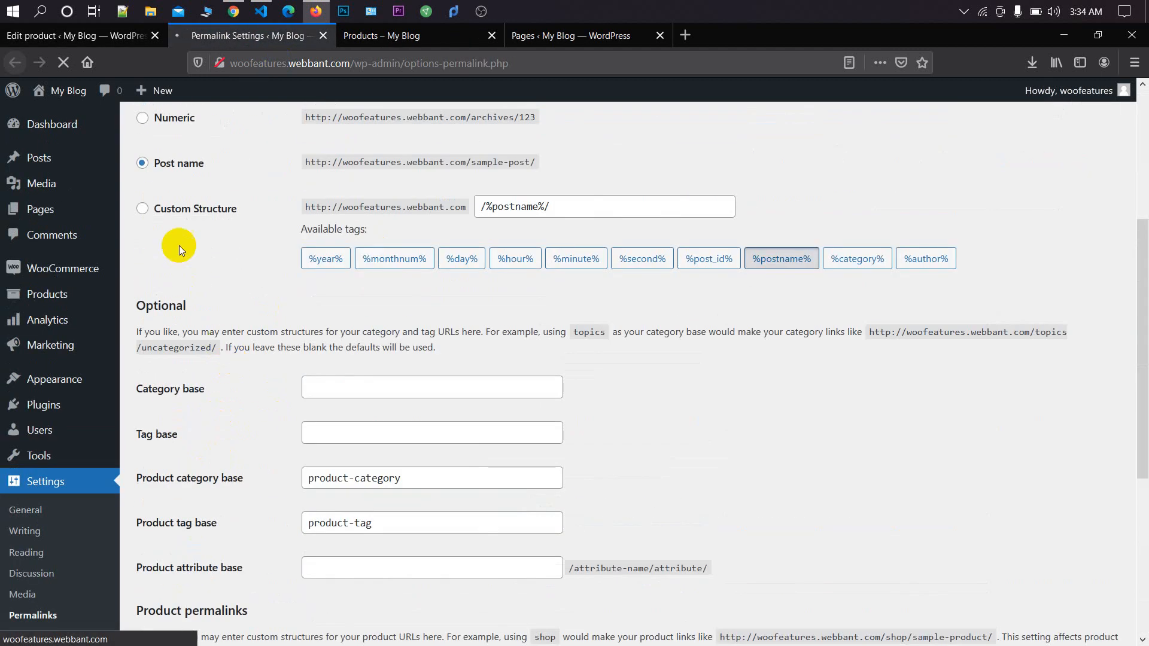
Step: Reload the jersey's edit page and open its product permalink in a new tab
click(380, 40)
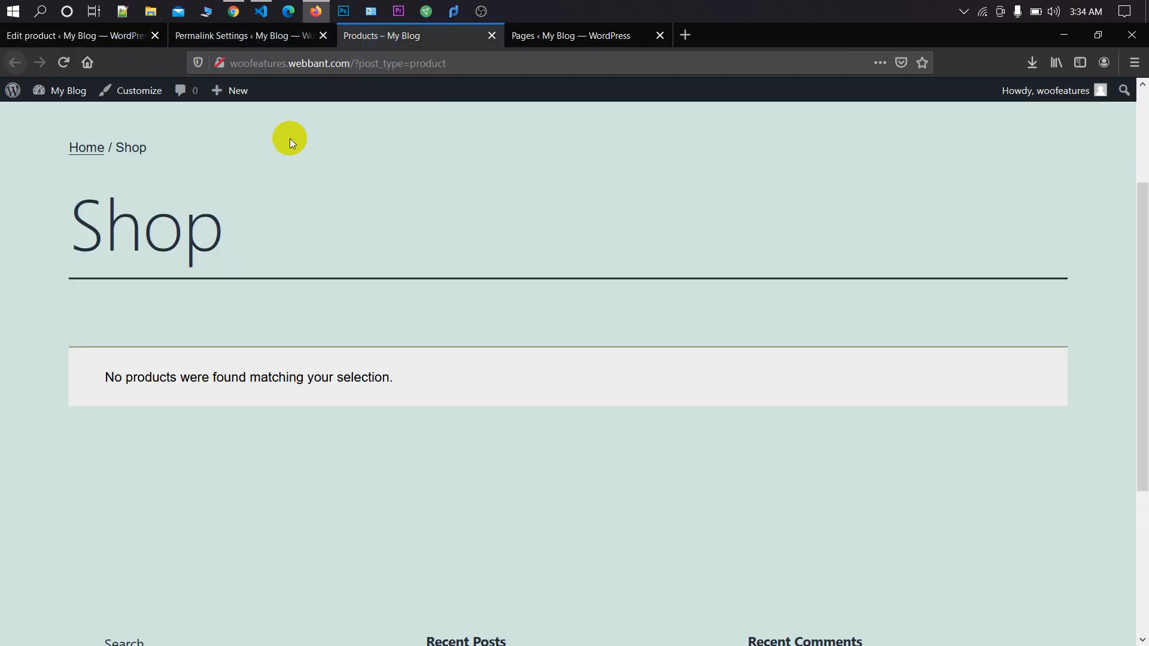
click(114, 44)
key(F5)
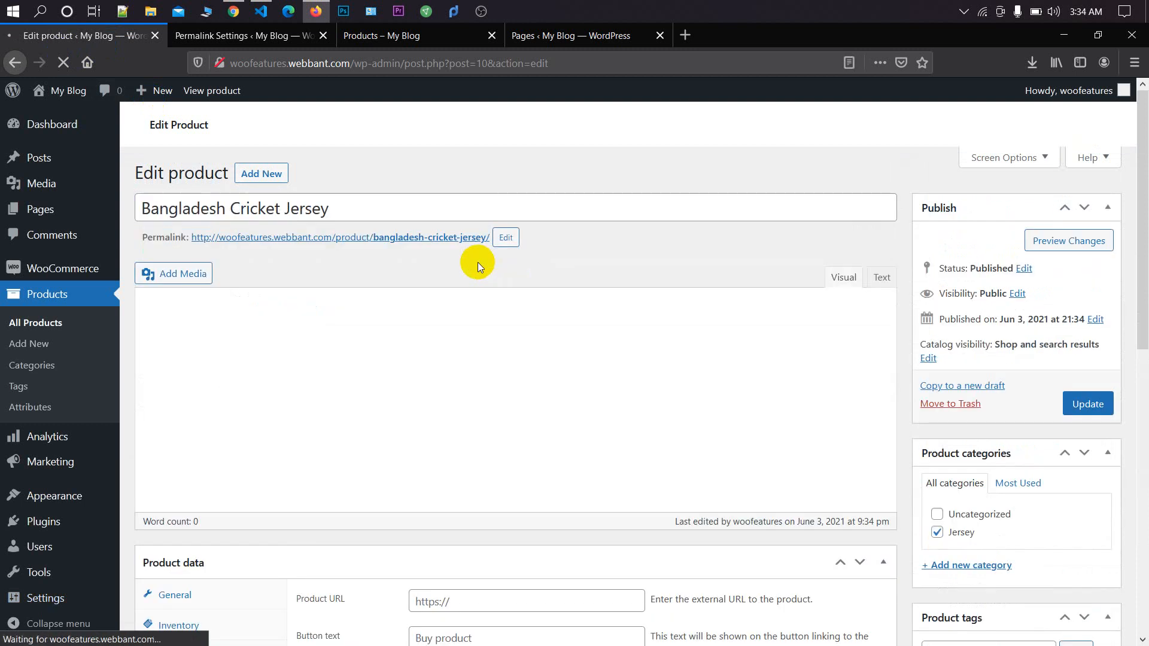
middle_click(425, 282)
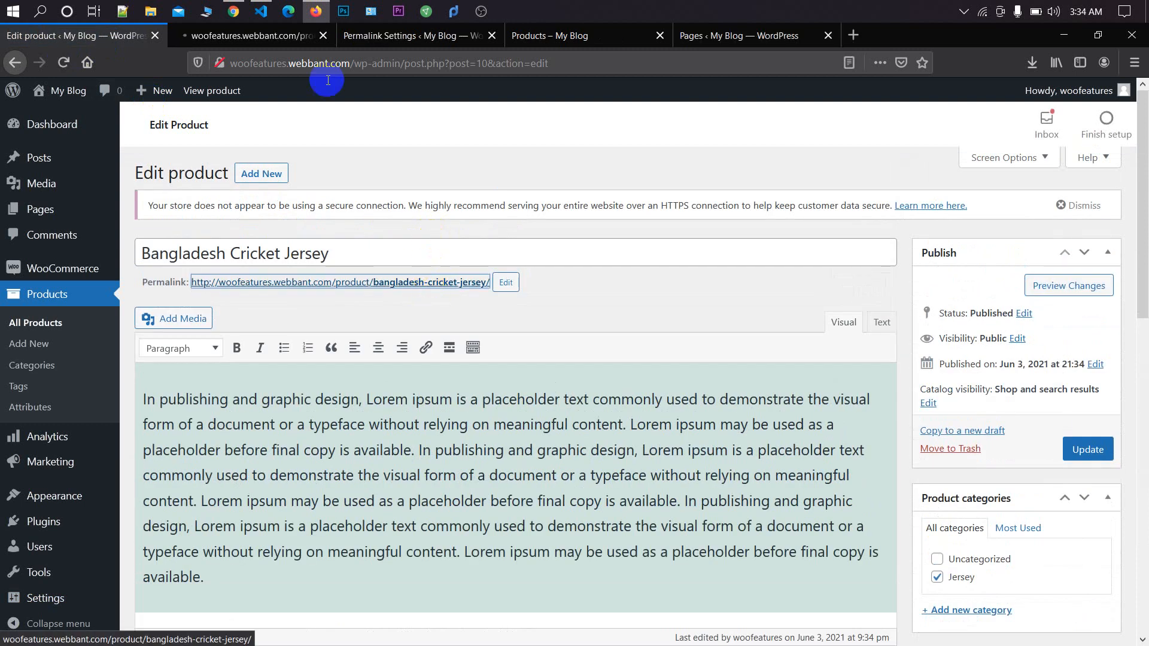
Step: Close the Permalink Settings tab and review the jersey's image, price, category and tags on its product page
click(436, 45)
click(491, 36)
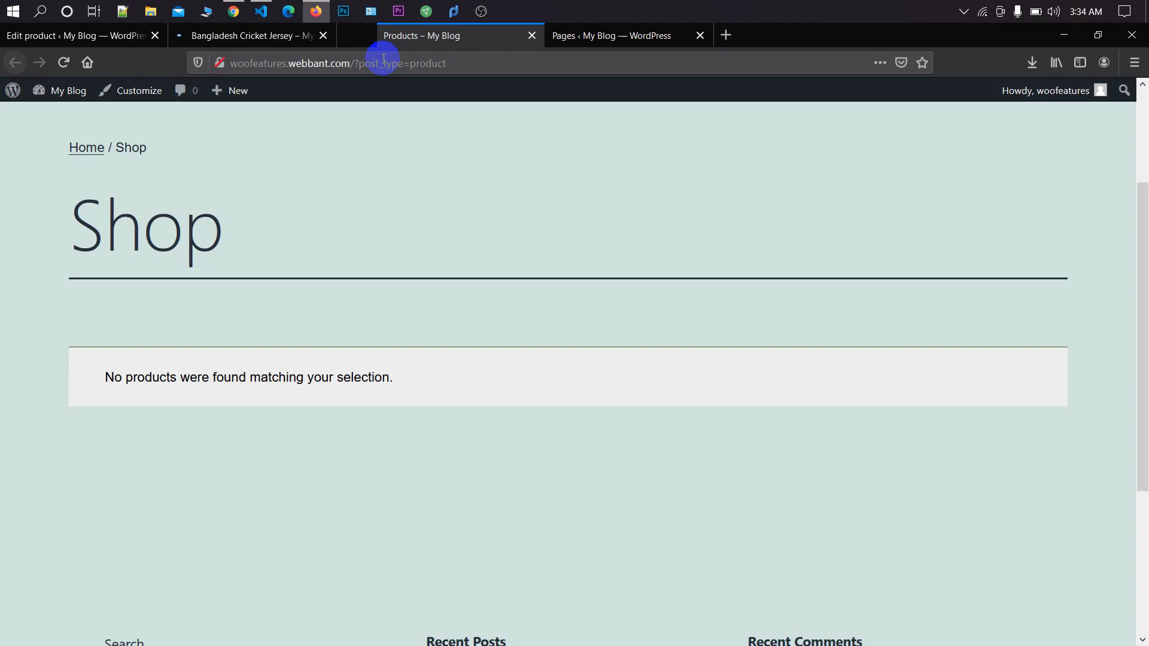
click(258, 40)
scroll(513, 296, down, 3)
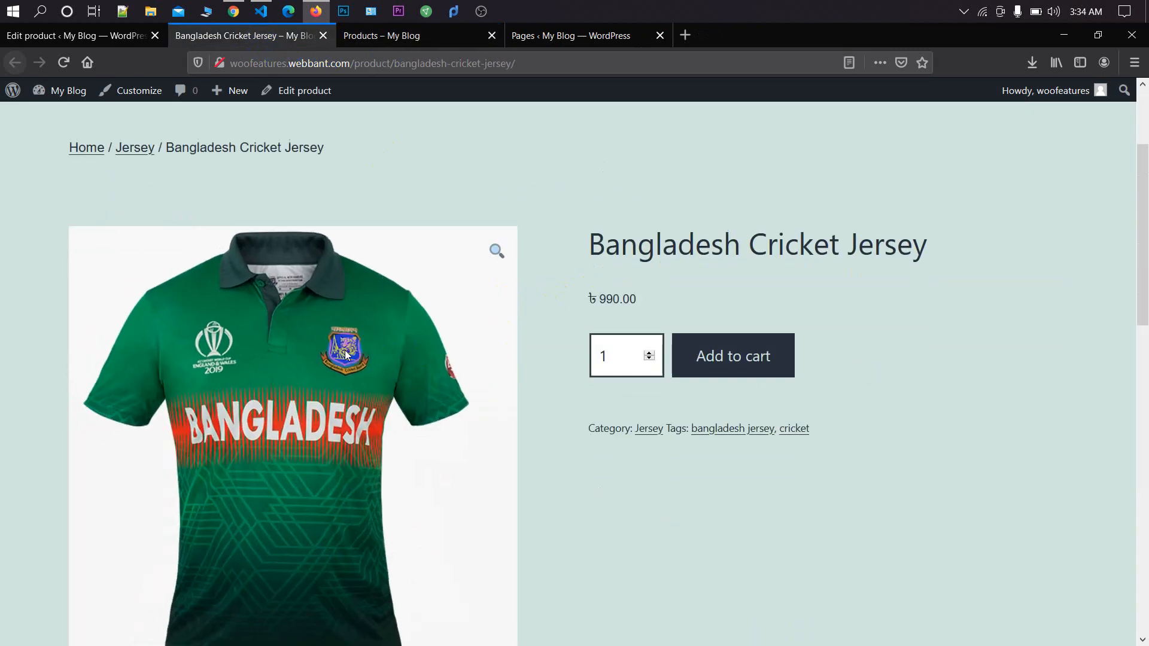
scroll(528, 479, down, 2)
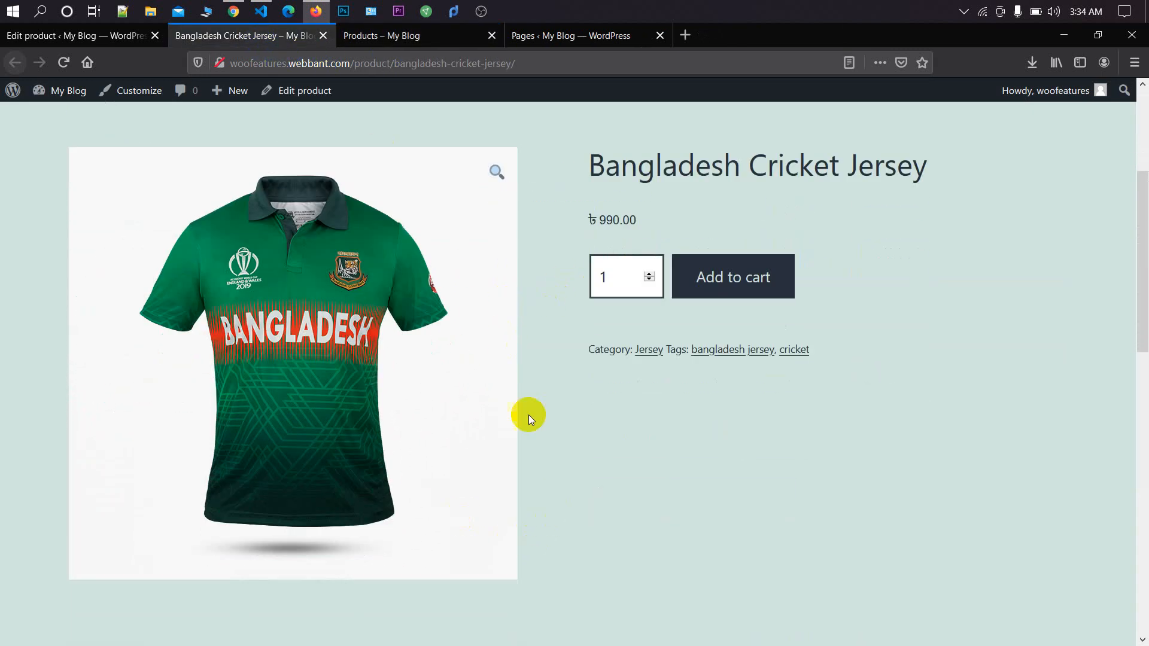
scroll(563, 227, up, 2)
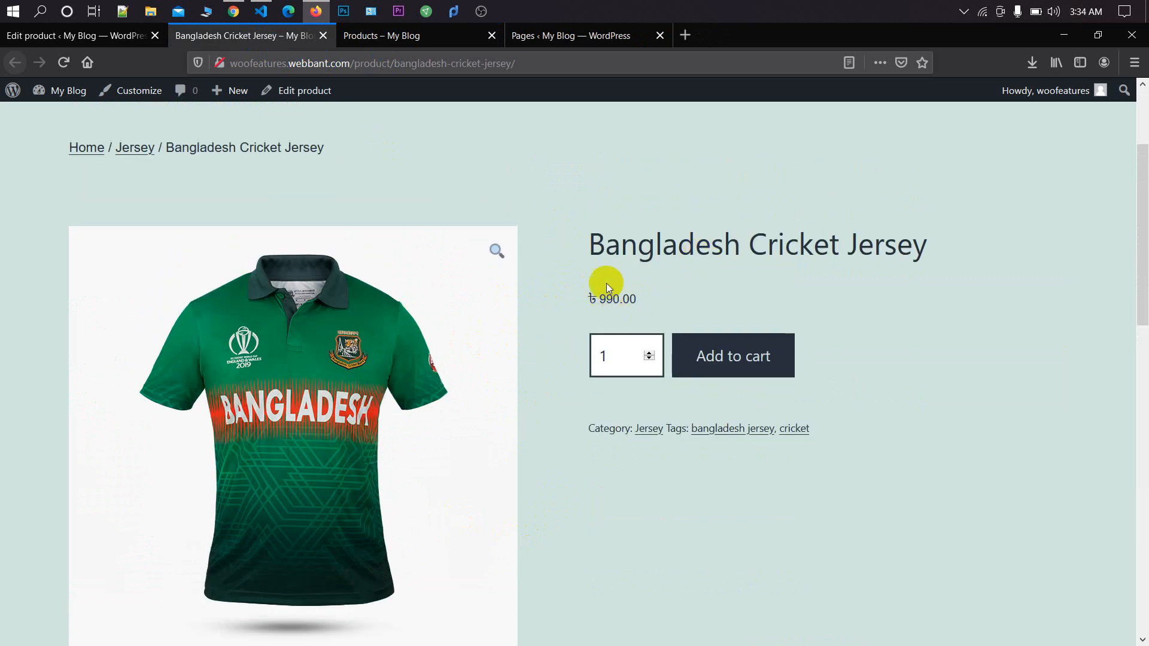
Step: Try a sale price of 1250 on the jersey's edit page and replace it with 790
click(104, 36)
scroll(515, 350, down, 7)
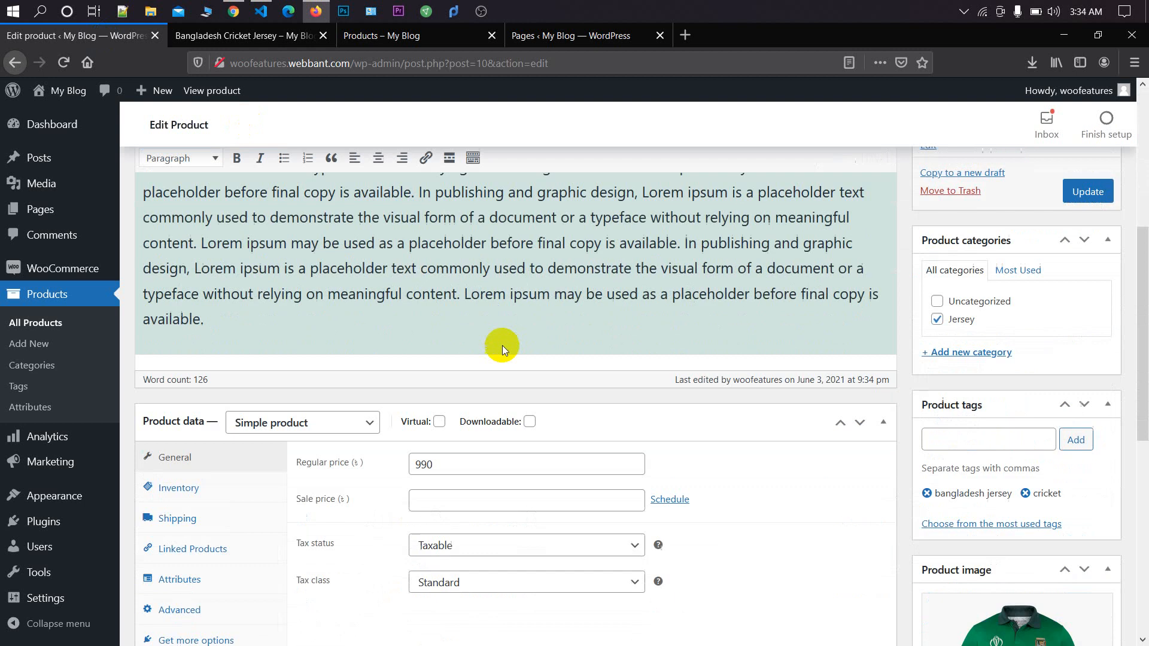
click(481, 364)
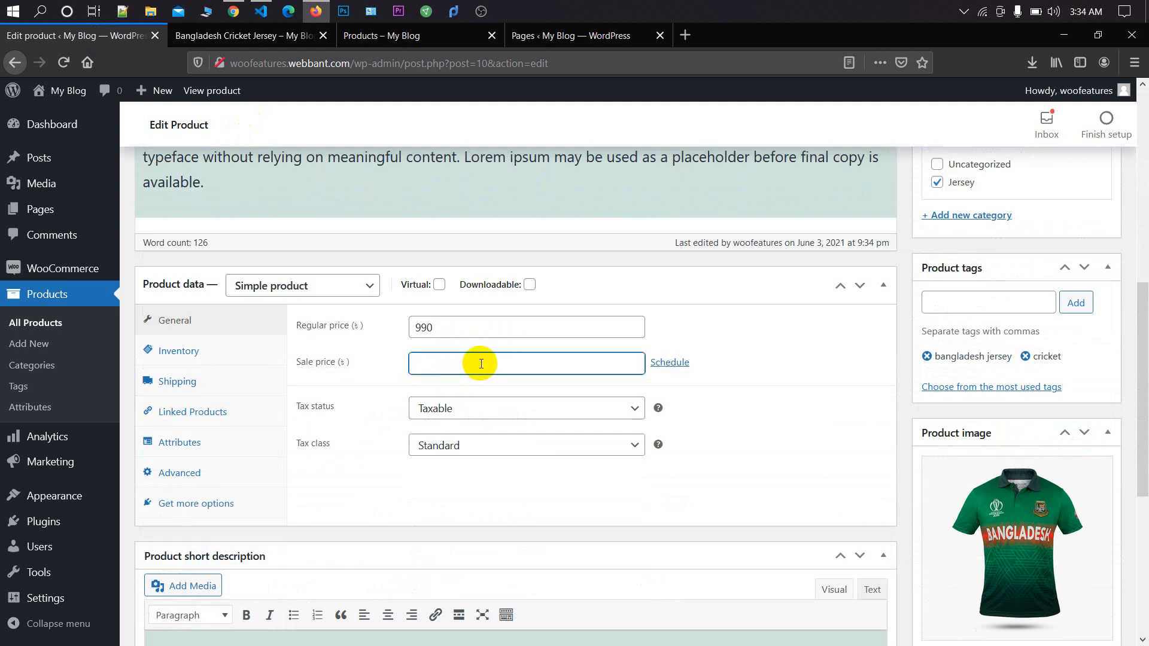
text(1250)
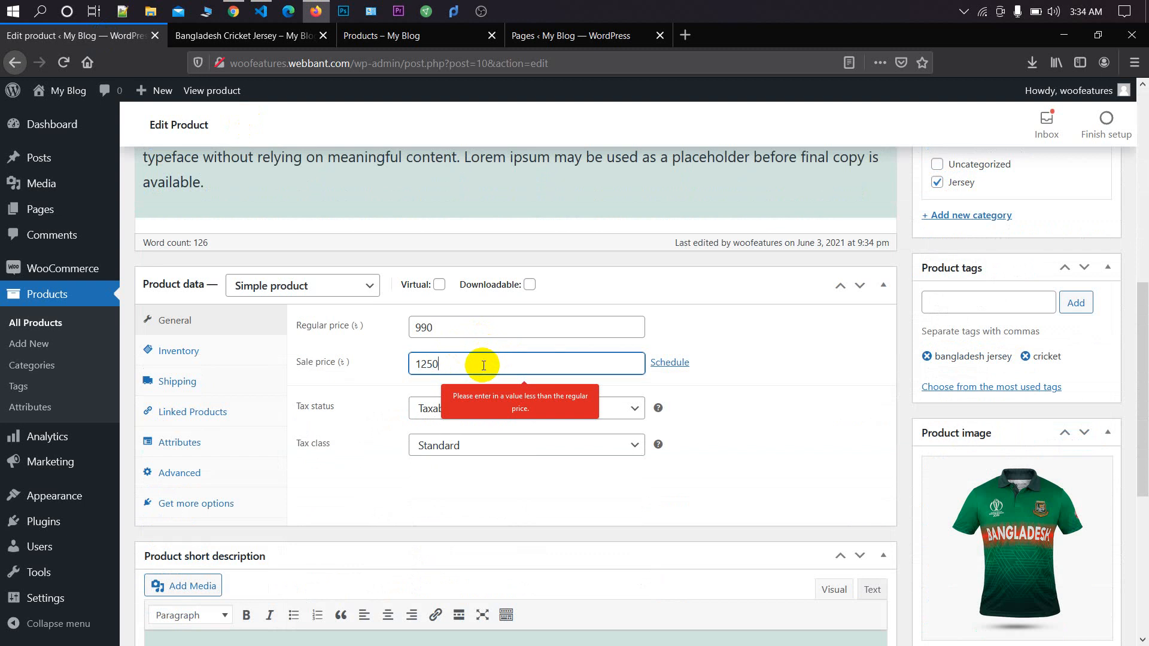
drag(484, 365, 418, 365)
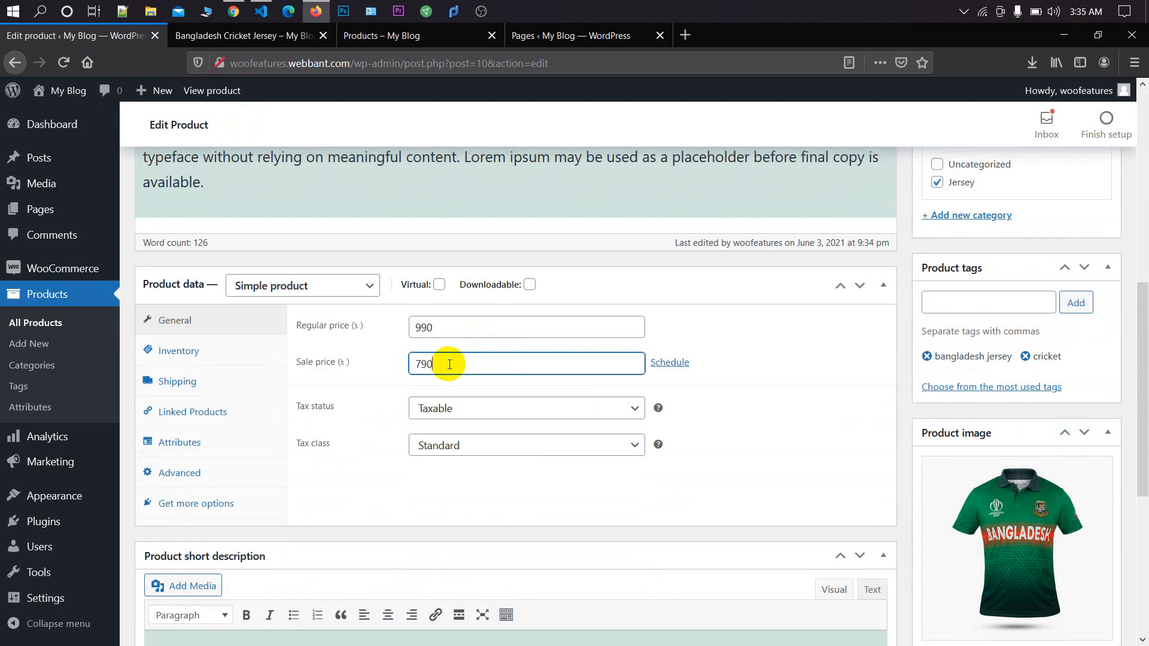
Step: Schedule the jersey's sale price from 2021-06-12 to 2021-06-25 and update the product
click(669, 363)
click(536, 399)
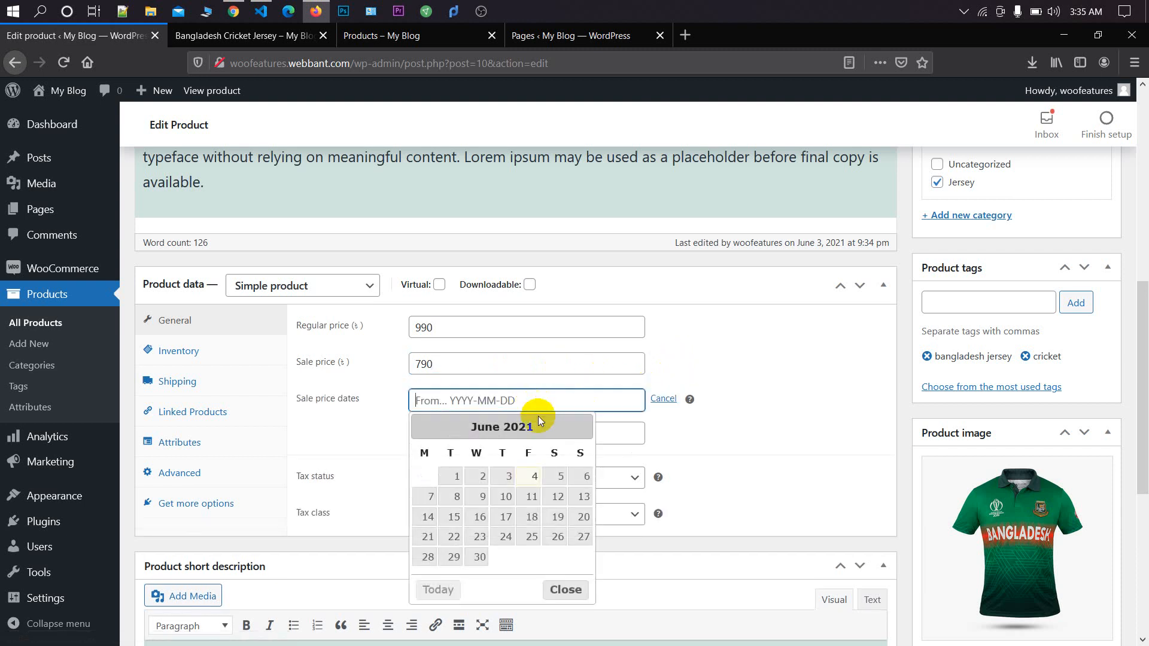
click(557, 497)
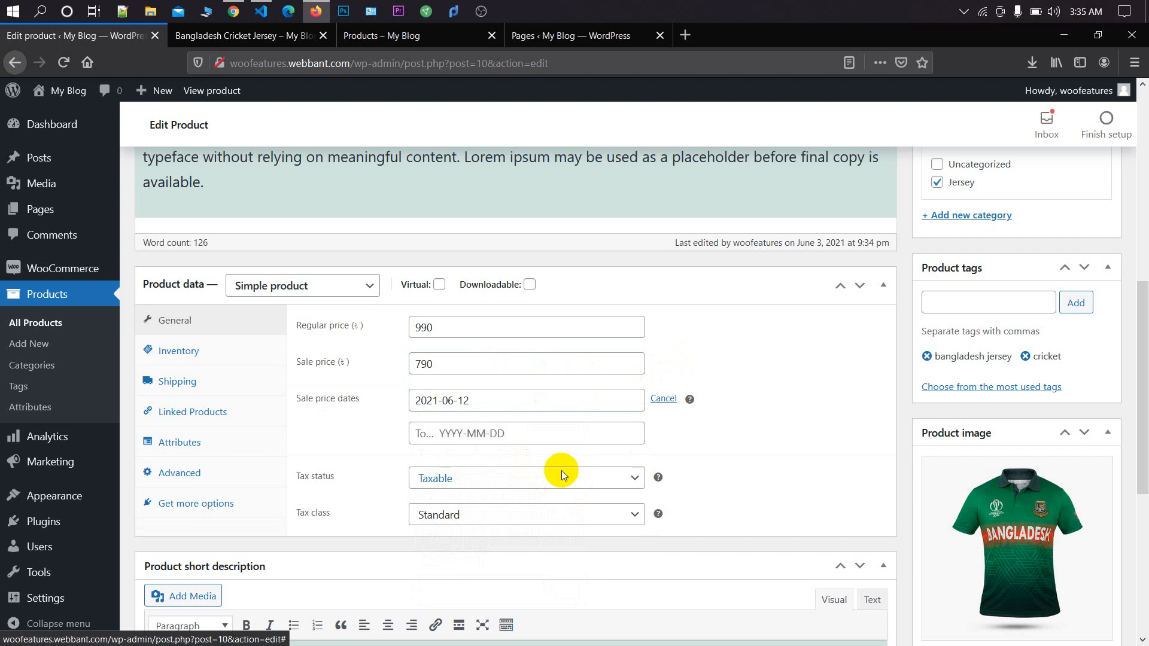
click(486, 443)
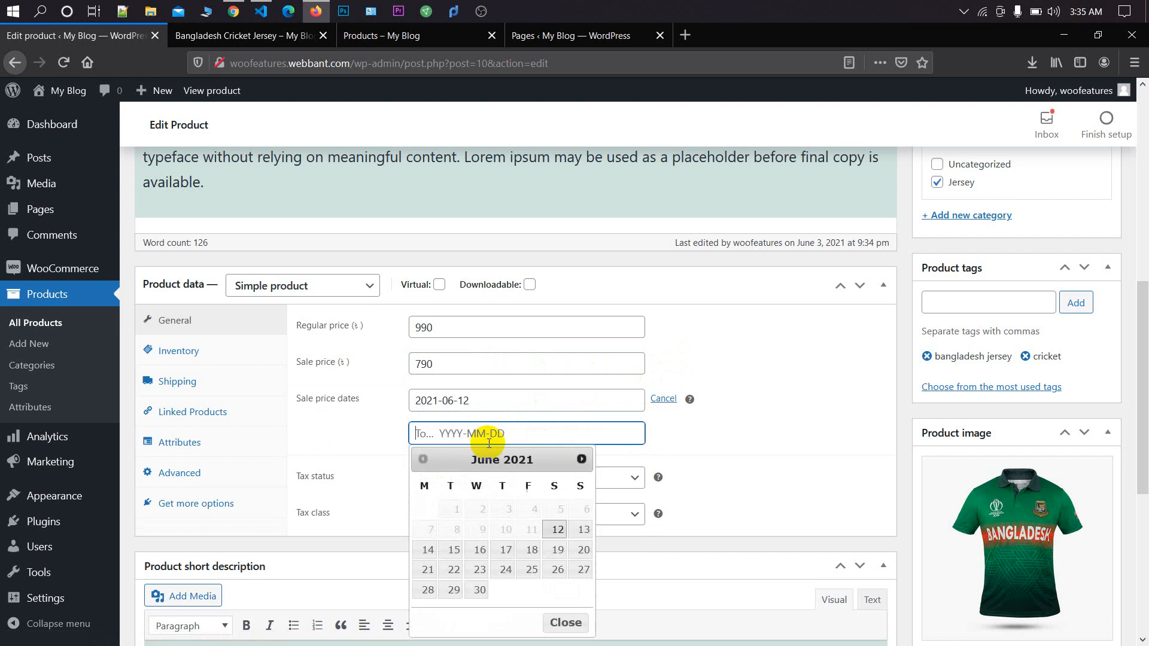
click(531, 569)
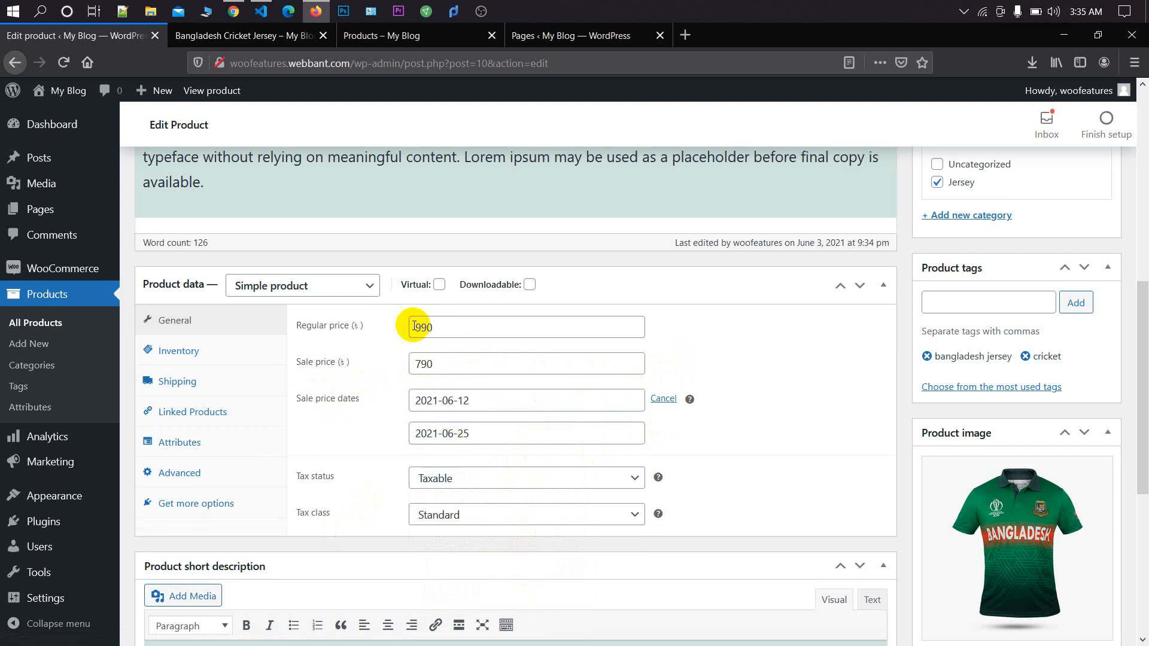
scroll(721, 346, up, 3)
click(1087, 213)
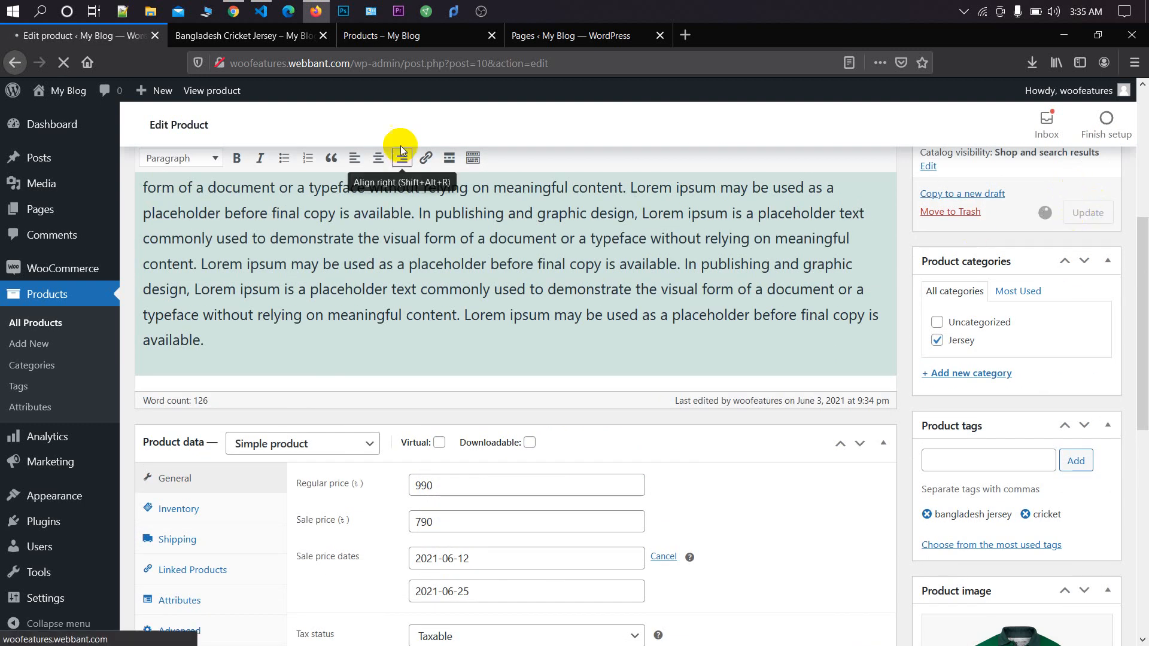
Step: Reload the jersey's product page and check the price shown there
click(245, 36)
right_click(259, 36)
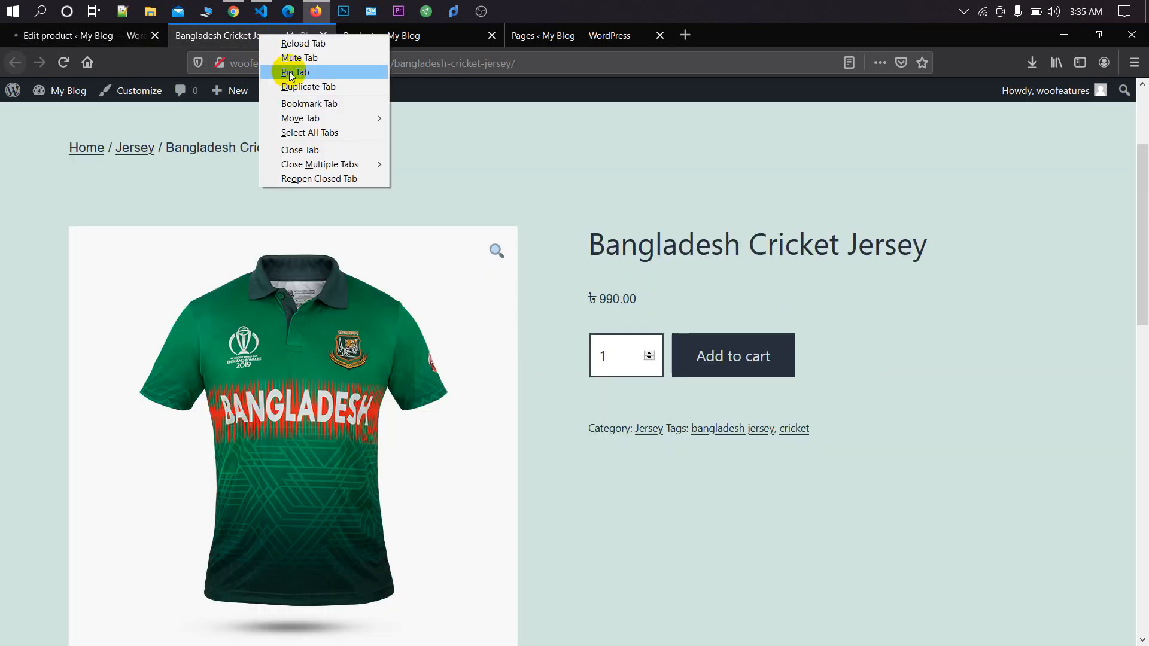
click(299, 44)
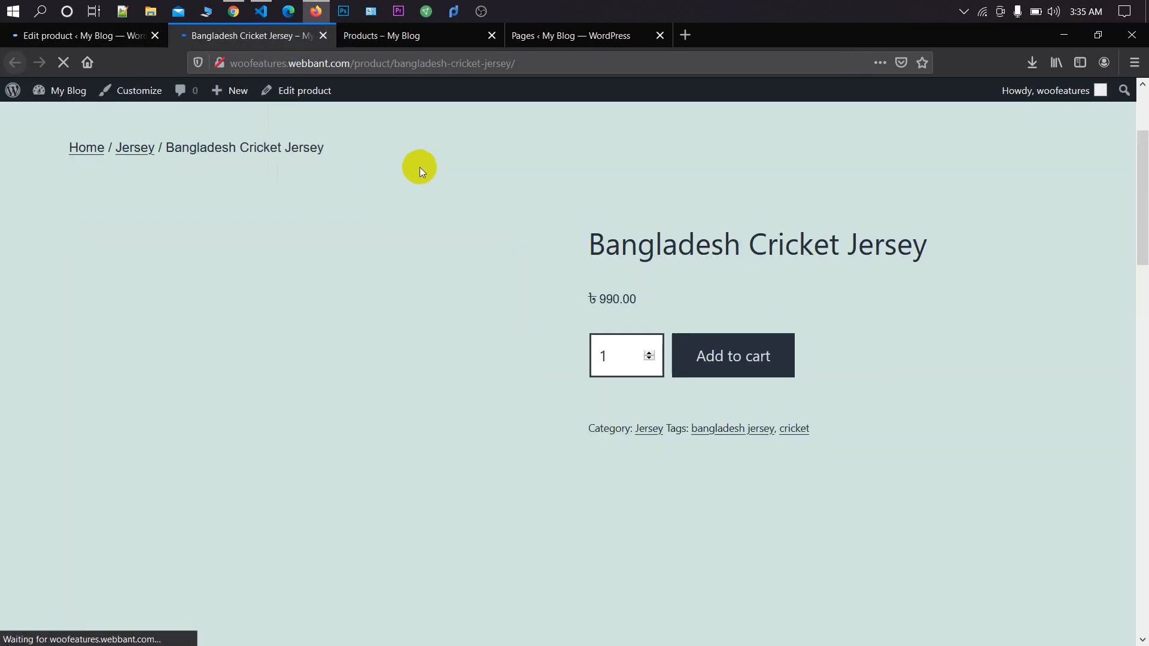
right_click(286, 38)
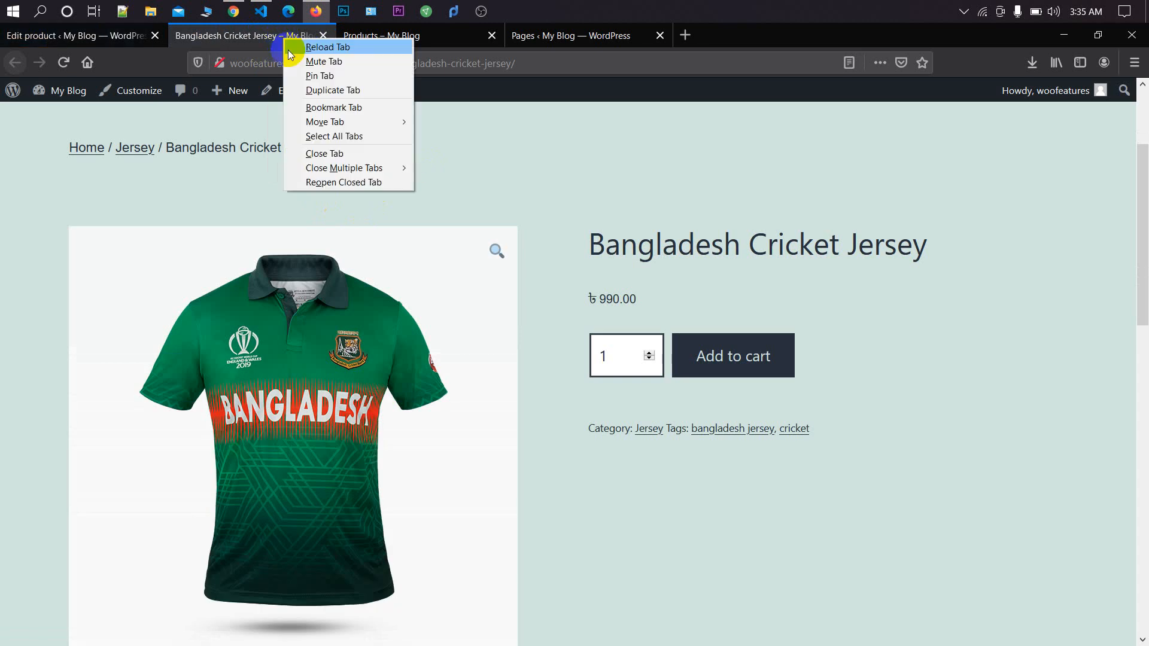
click(340, 47)
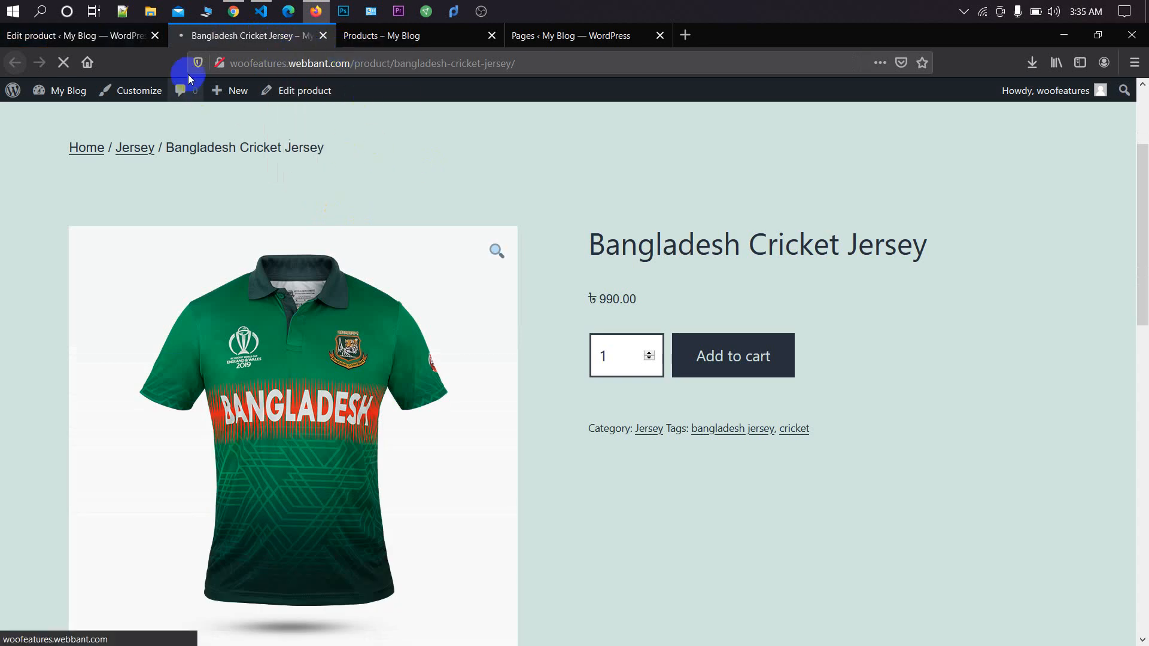
triple_click(624, 296)
Step: Cancel the jersey's sale price schedule on its edit page and update the product
click(133, 47)
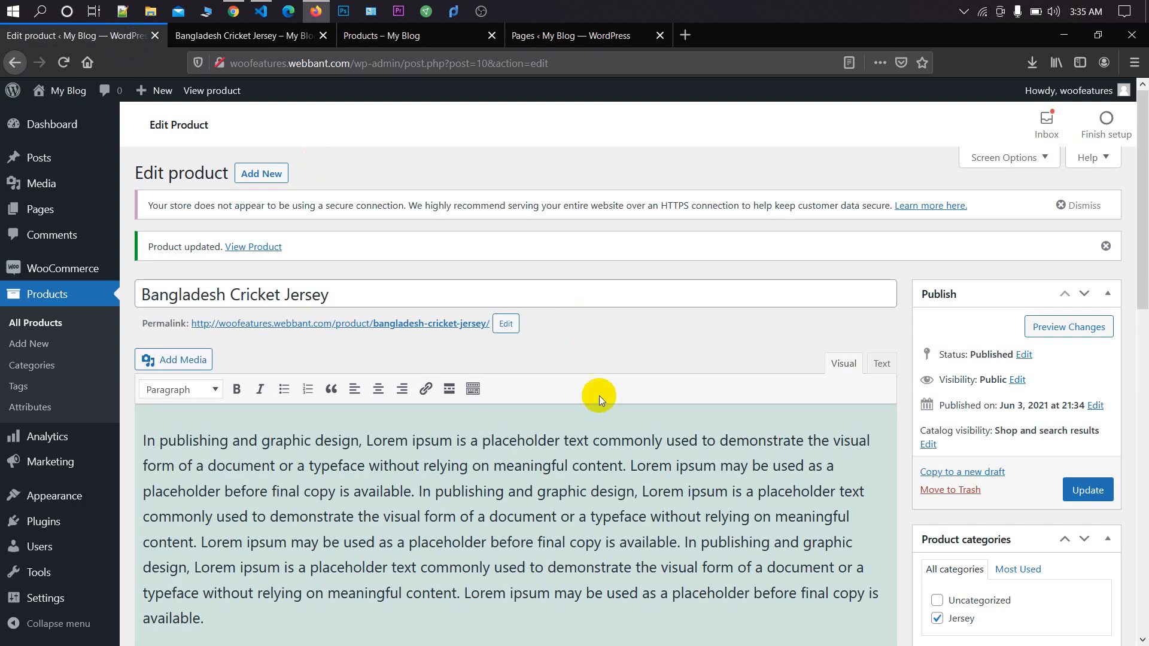
scroll(598, 397, down, 6)
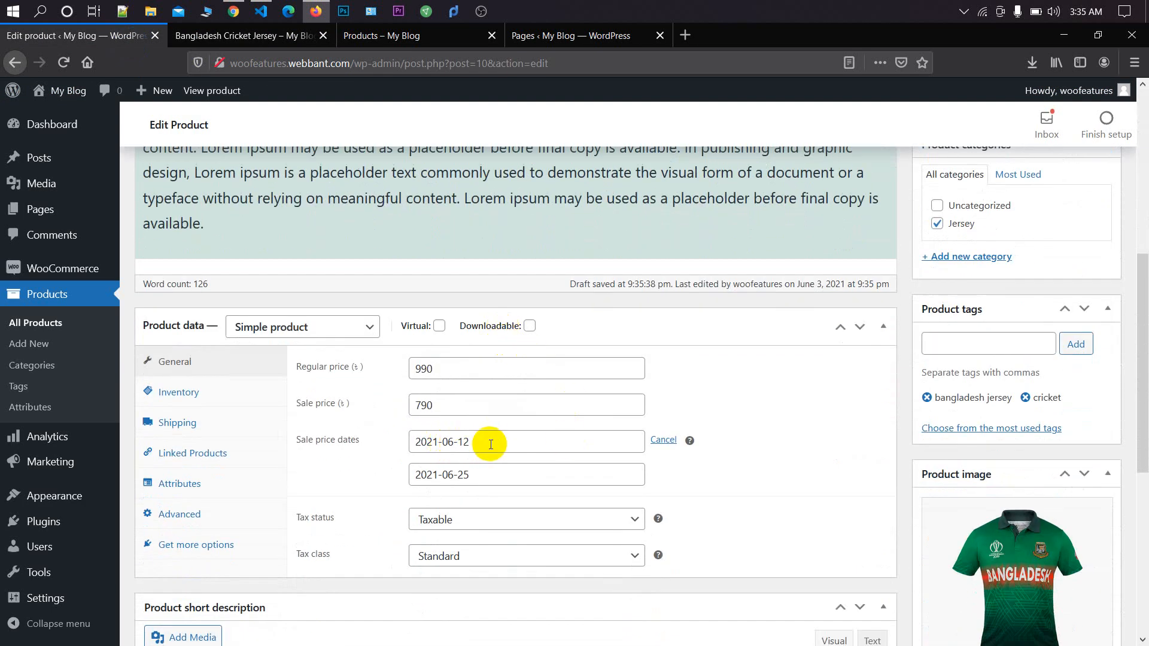
click(661, 441)
scroll(995, 385, up, 1)
scroll(995, 386, up, 3)
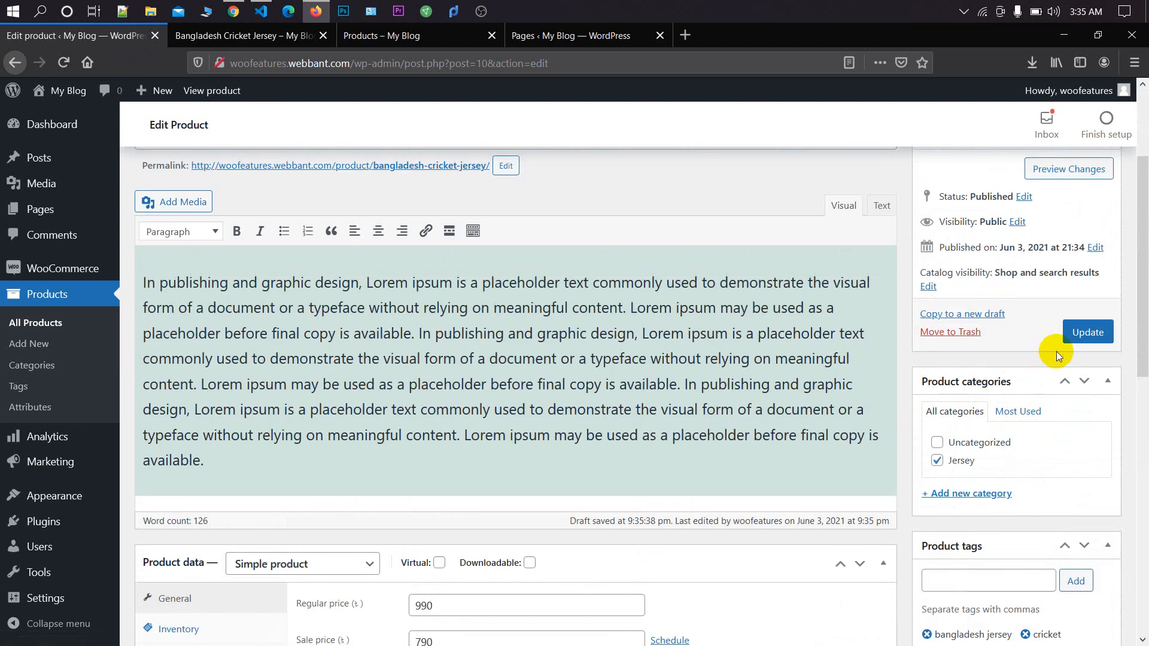
click(1087, 333)
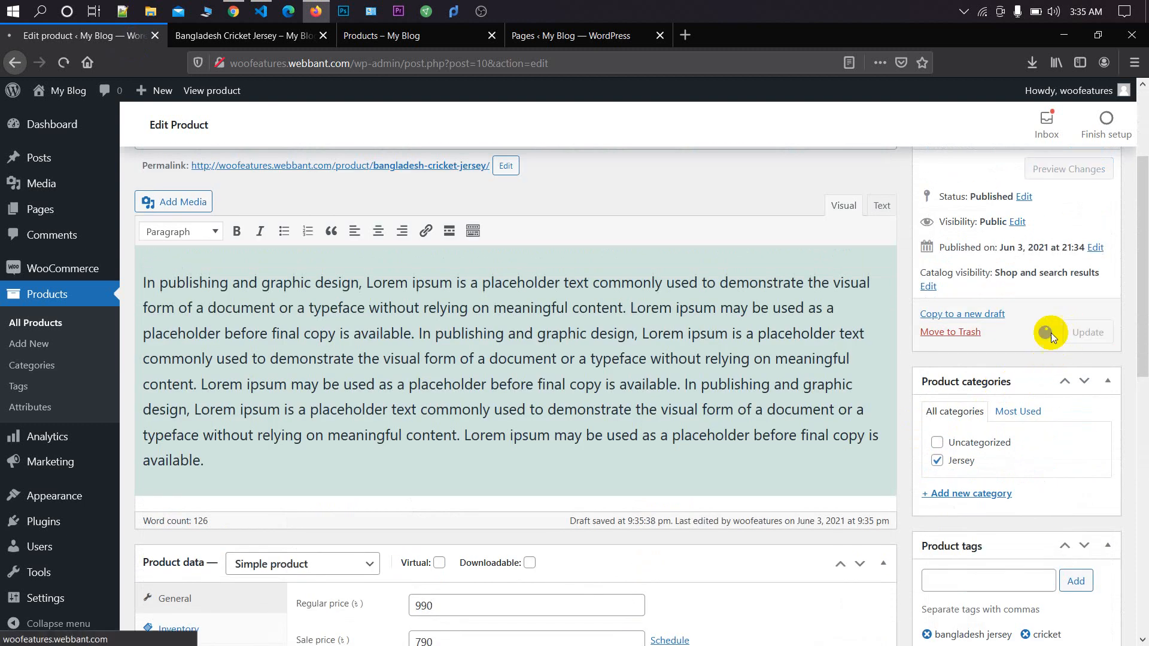
Step: Reload the jersey's product page to check its sale price, and return to the product's edit page
click(241, 37)
right_click(241, 37)
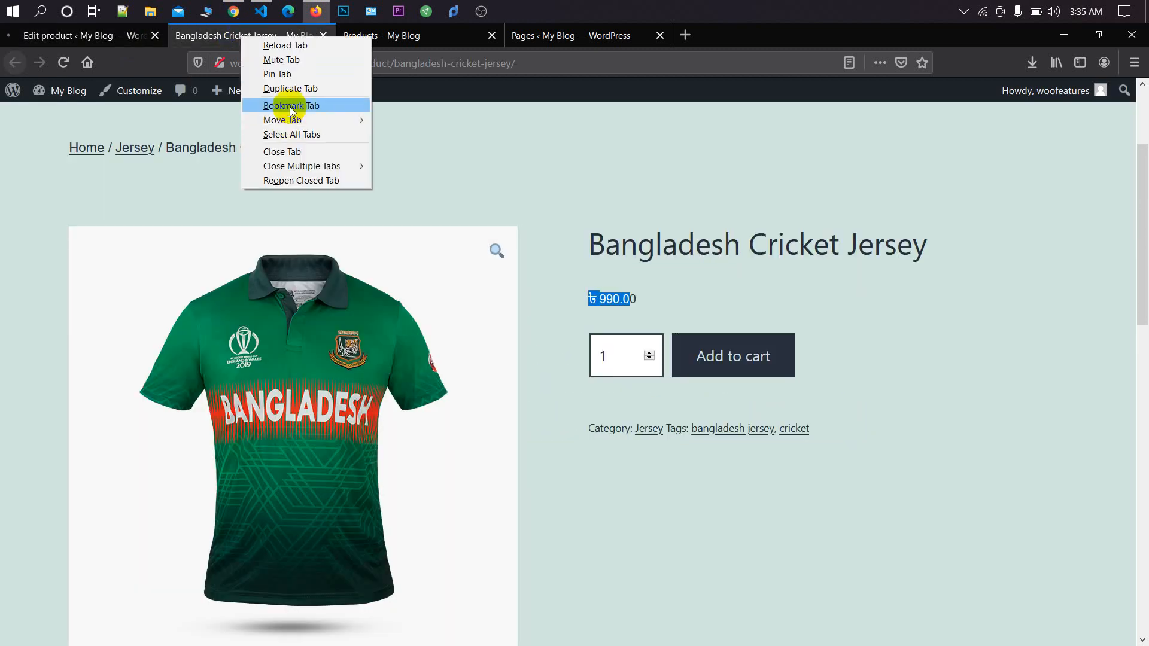
click(326, 49)
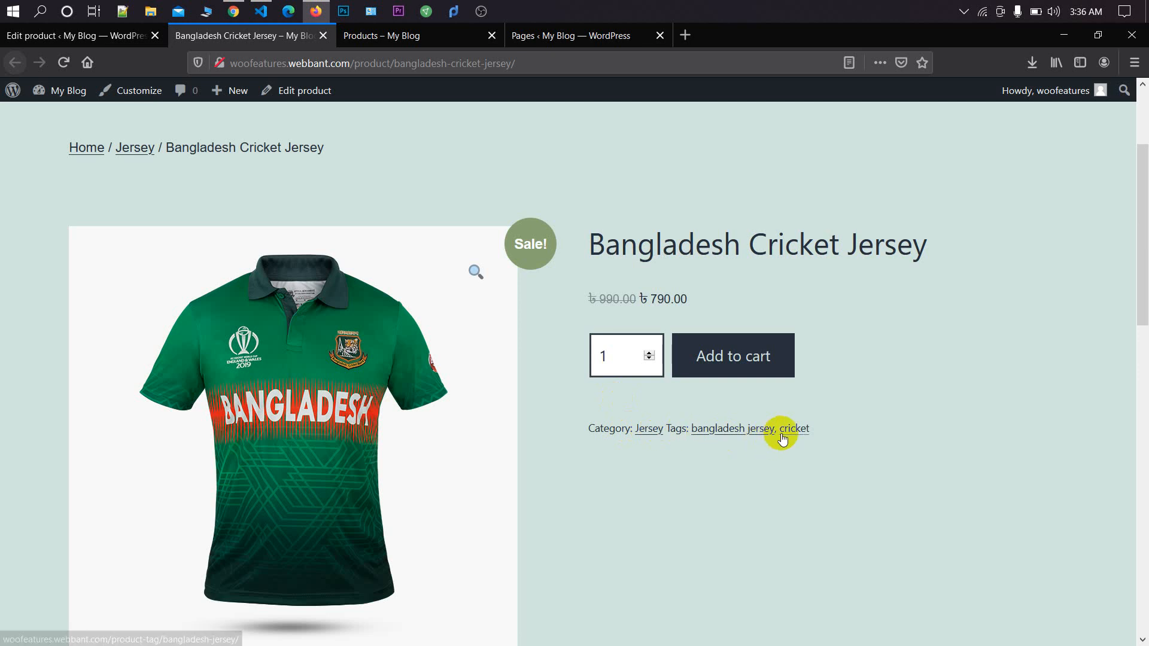
click(128, 37)
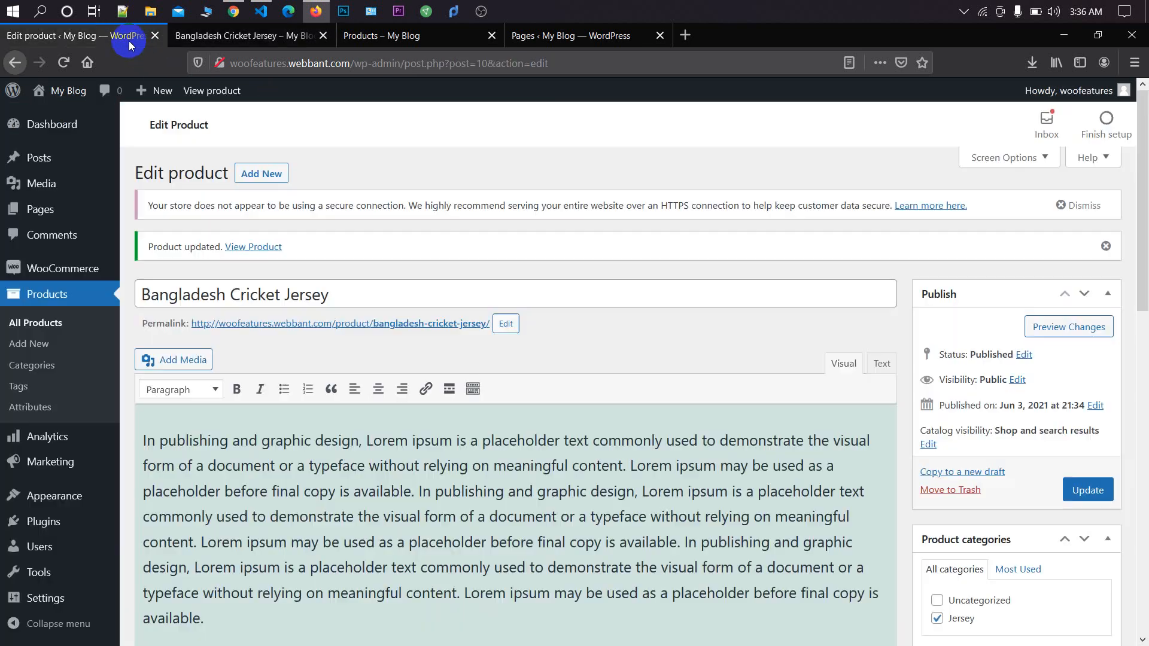
Step: View the jersey's product page and examine the area beneath its title, along with its price and image
scroll(454, 433, down, 4)
scroll(453, 433, up, 4)
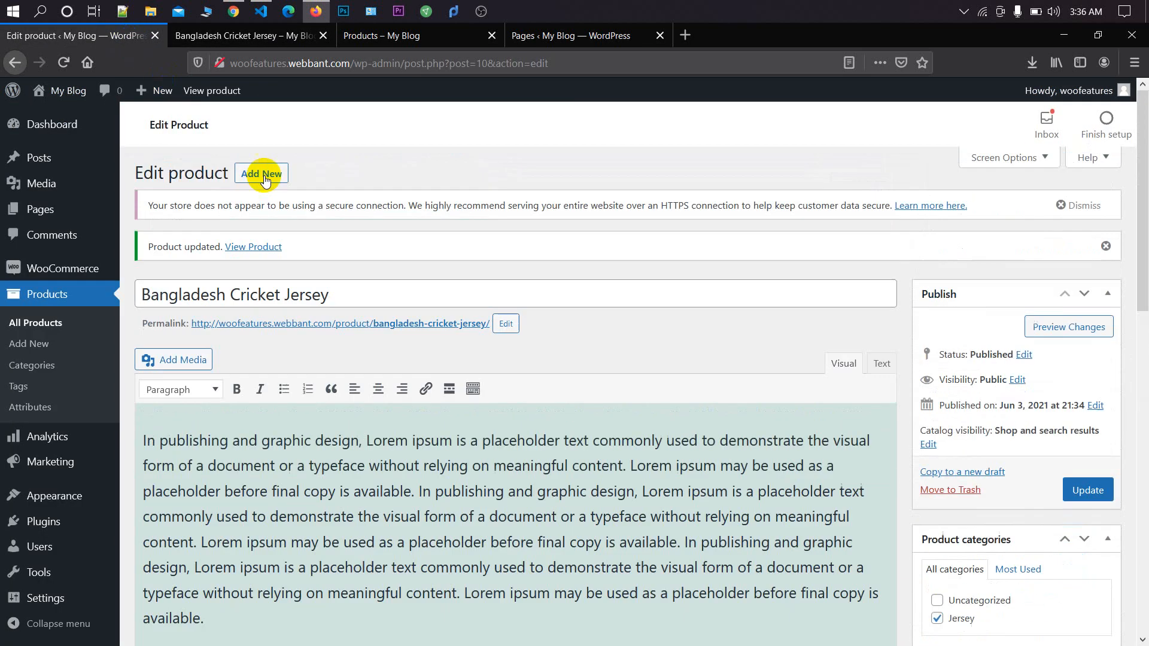
click(271, 44)
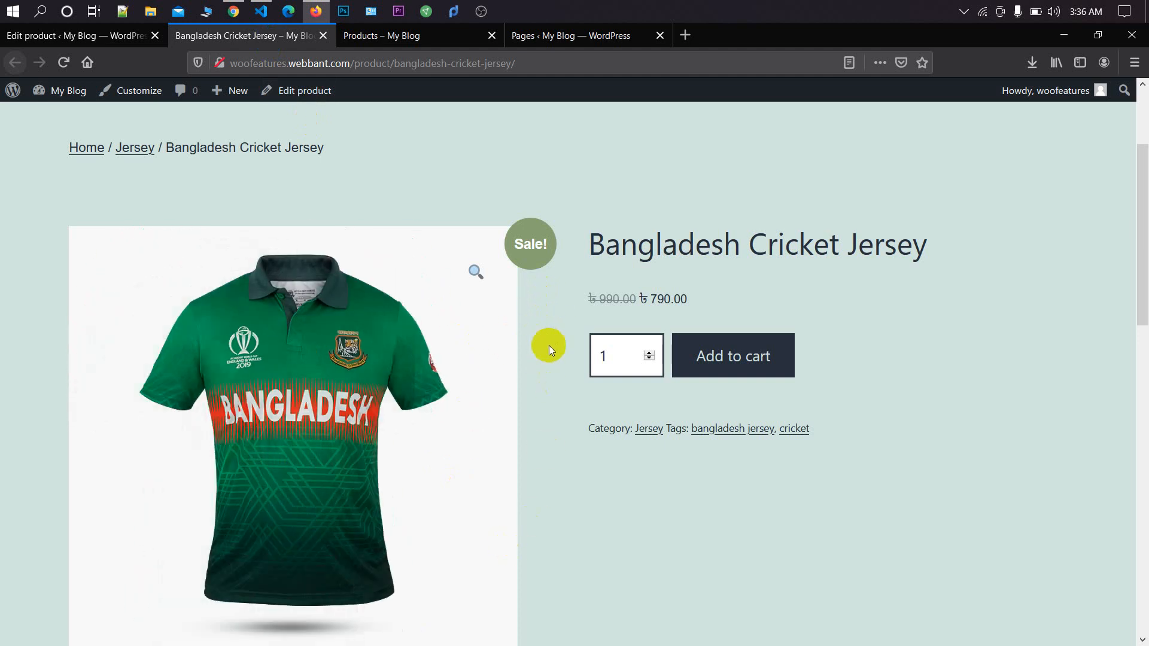
scroll(551, 361, down, 2)
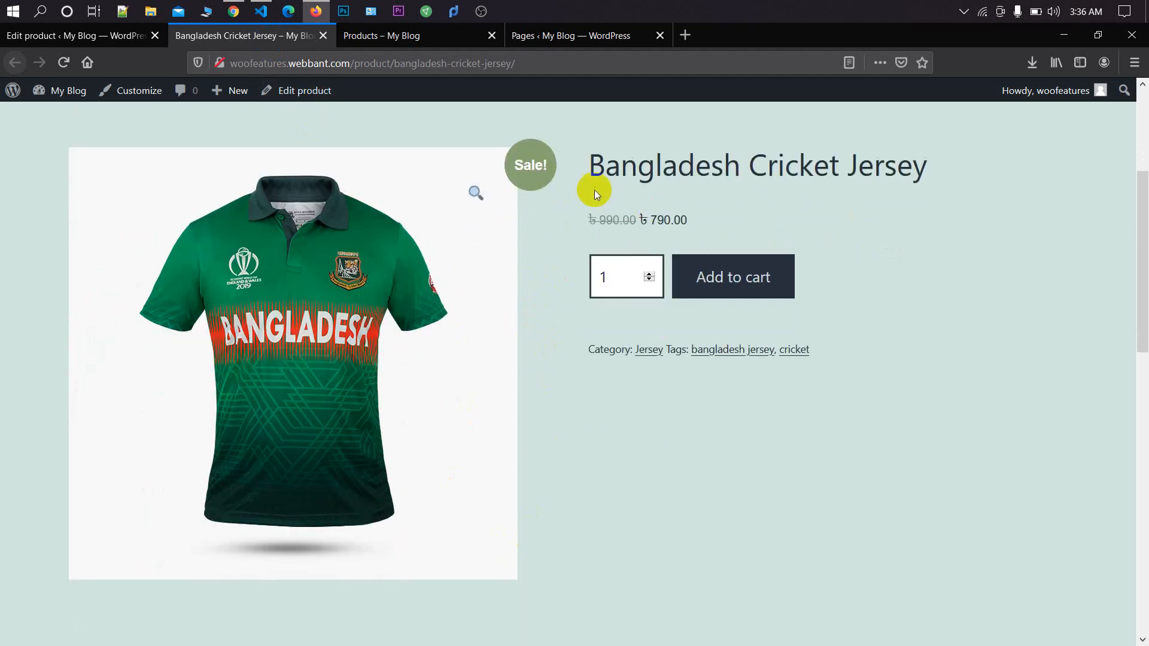
drag(628, 195, 745, 199)
click(754, 200)
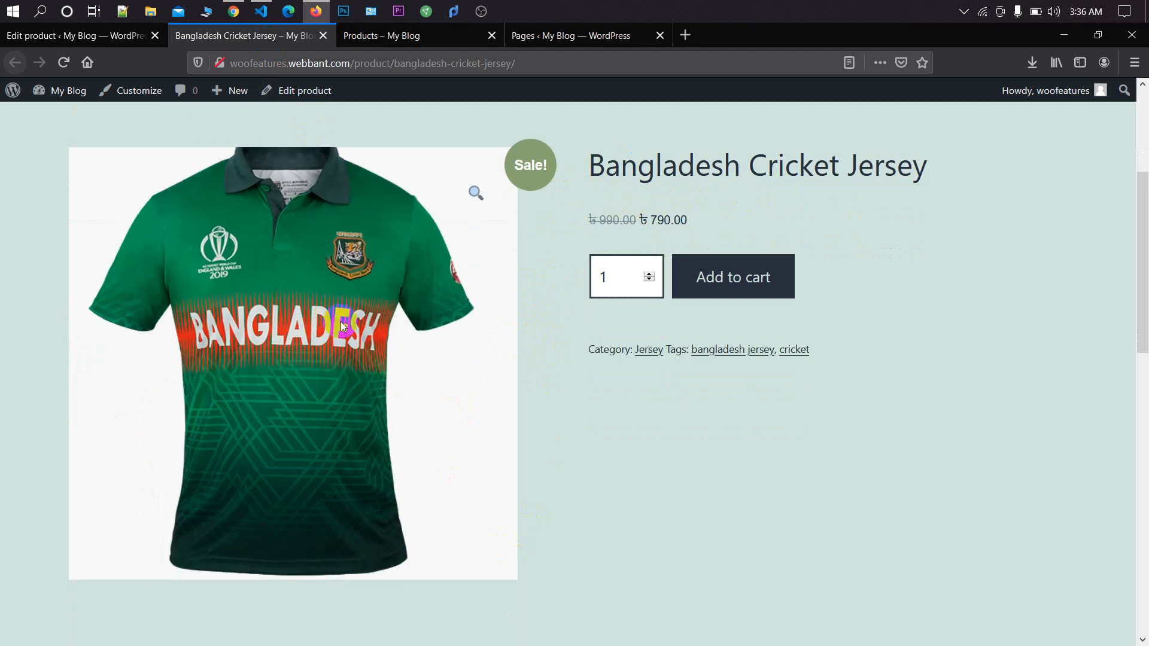
Step: Return to the jersey's edit page and bring up the clipboard history in the empty product short description
click(125, 41)
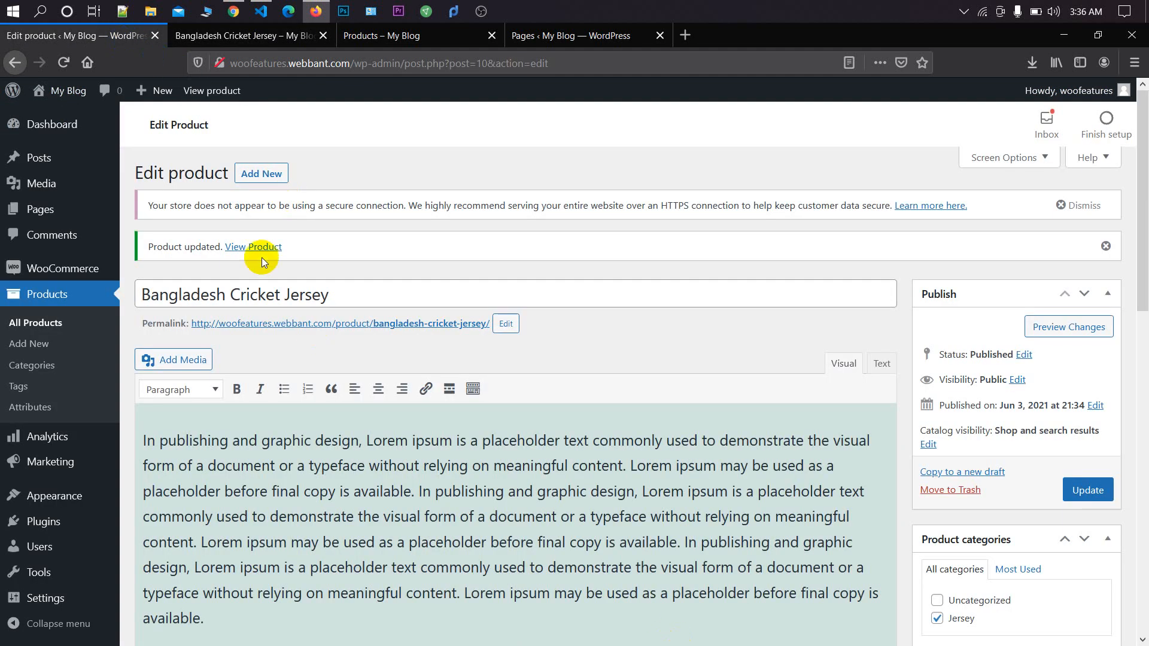
scroll(349, 378, down, 10)
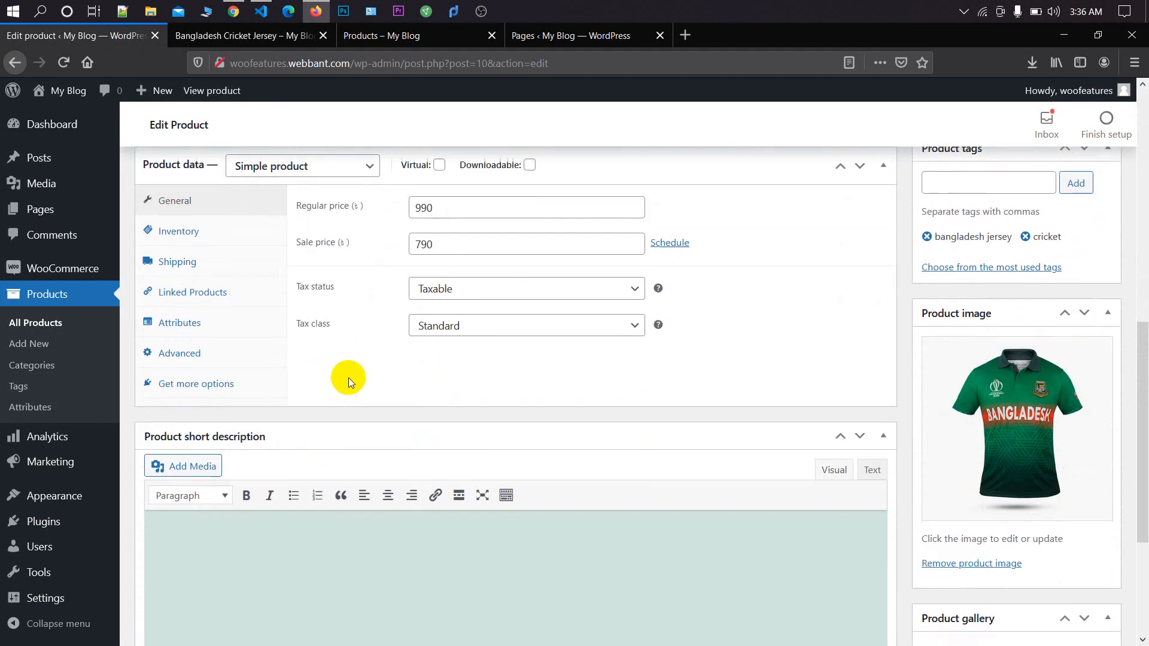
scroll(349, 380, down, 4)
click(351, 323)
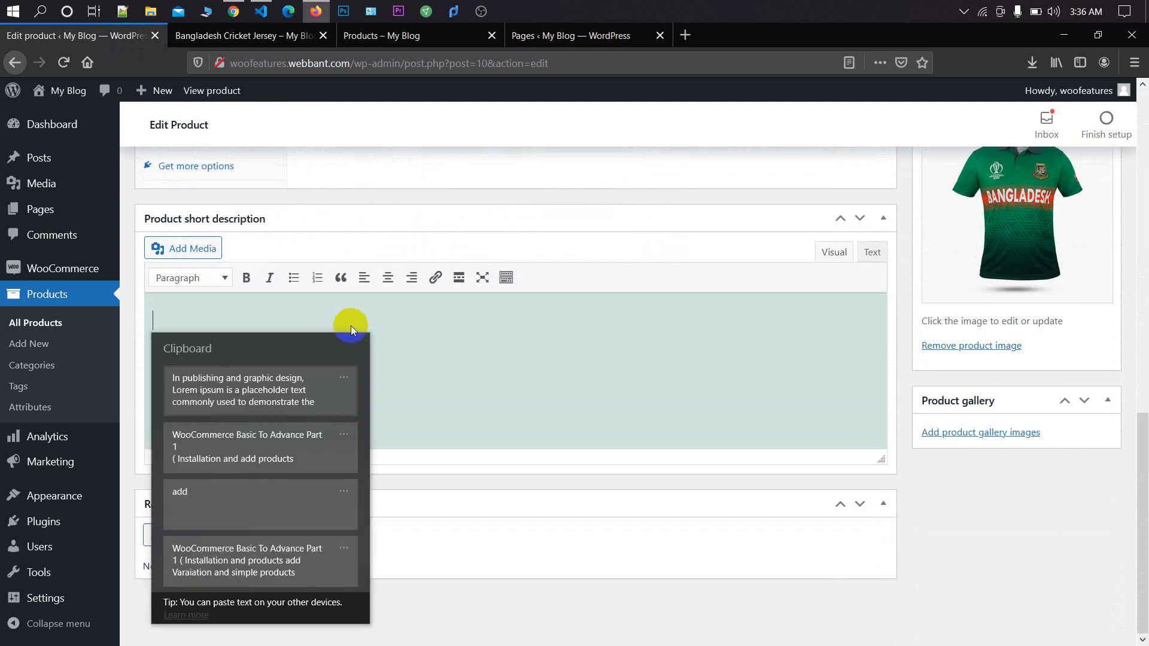
Step: Paste the copied "In publishing and graphic design, Lorem ipsum" paragraph as the product short description and update the product
click(314, 401)
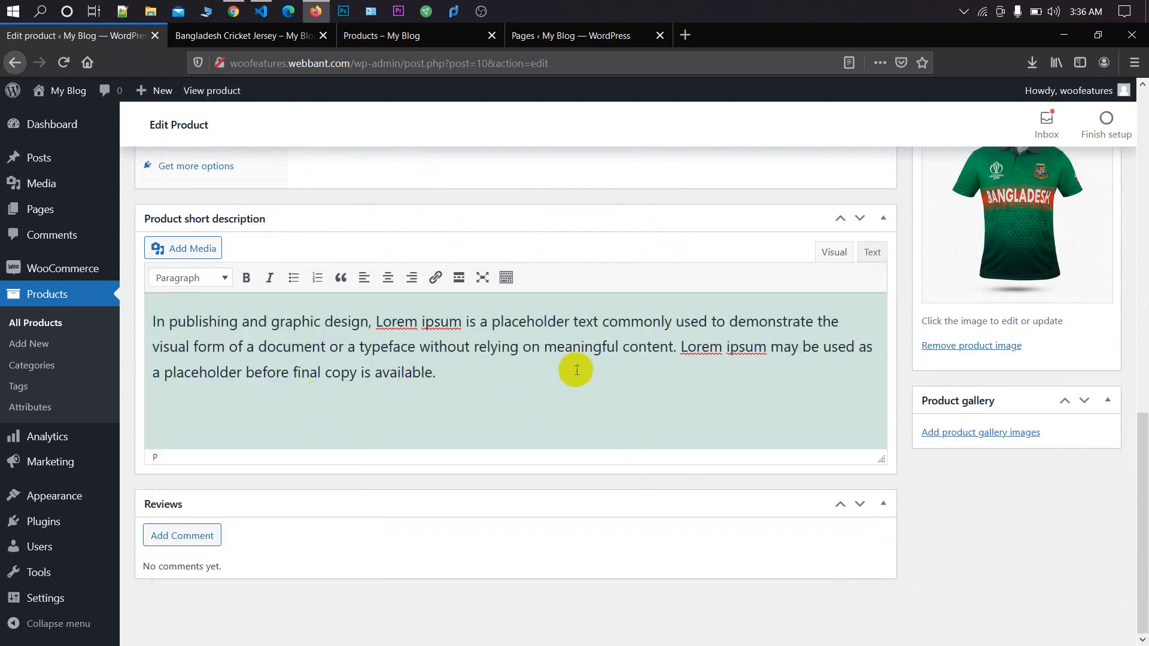
scroll(731, 408, up, 4)
scroll(768, 415, up, 10)
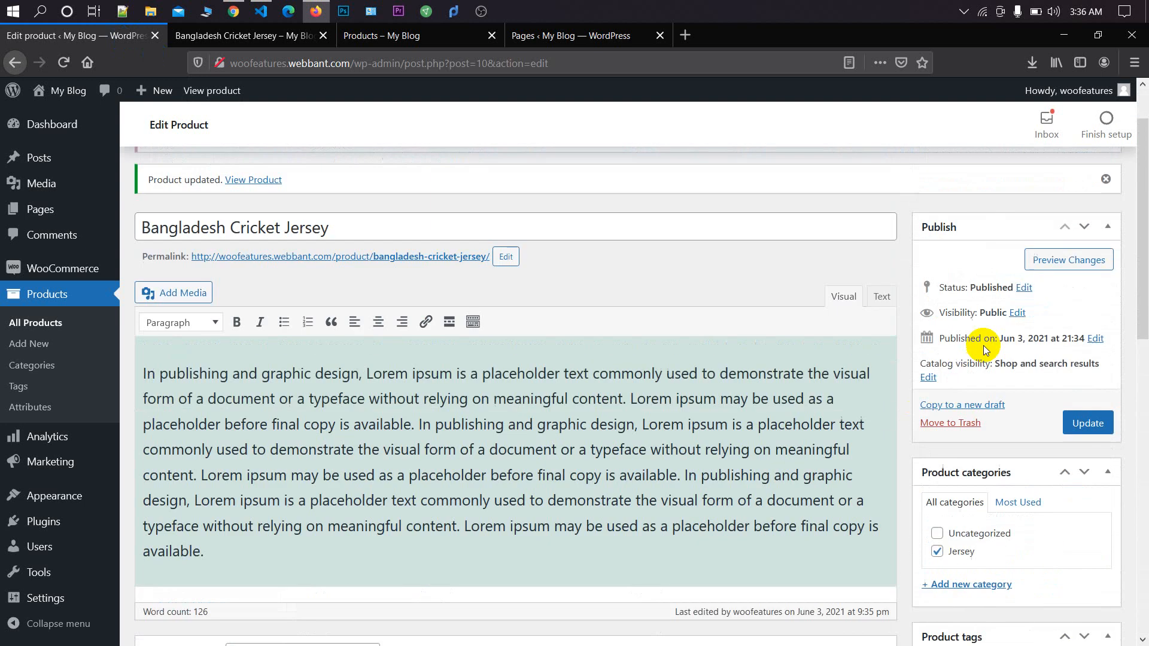
click(1087, 427)
Step: Reload the Bangladesh Cricket Jersey storefront page and examine the short description beneath the price
click(239, 36)
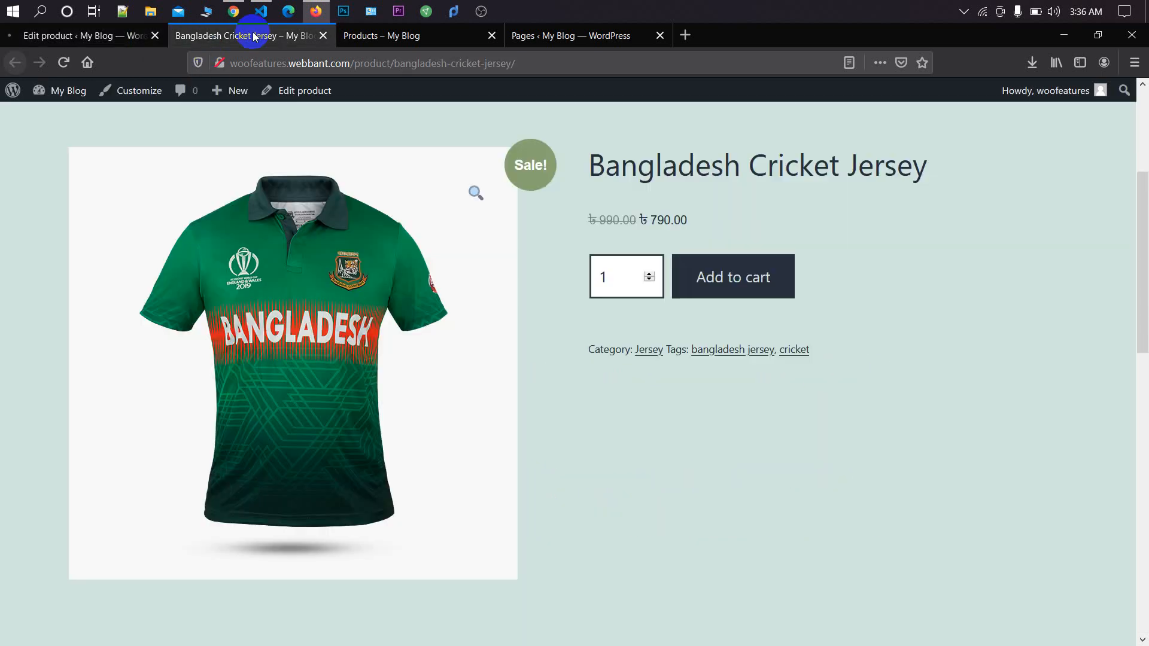
right_click(255, 34)
click(296, 48)
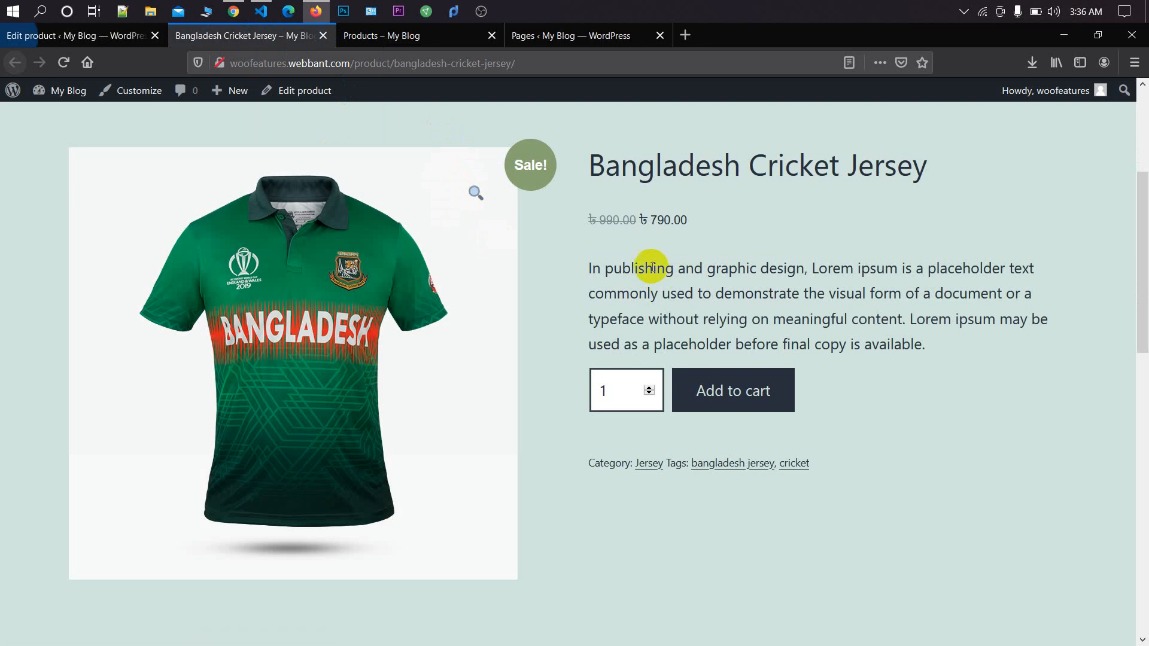
drag(638, 267, 663, 323)
click(686, 318)
Step: Return to the product editor and set the SKU to bdj-green in the inventory data
click(148, 36)
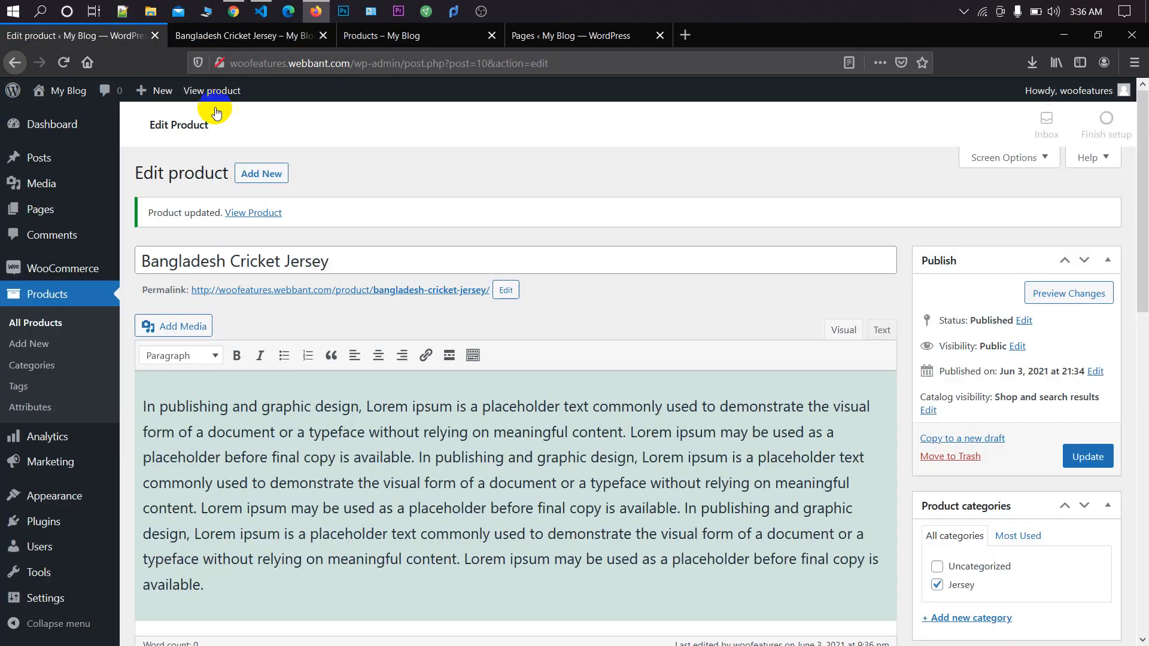
scroll(432, 278, down, 5)
scroll(490, 431, down, 1)
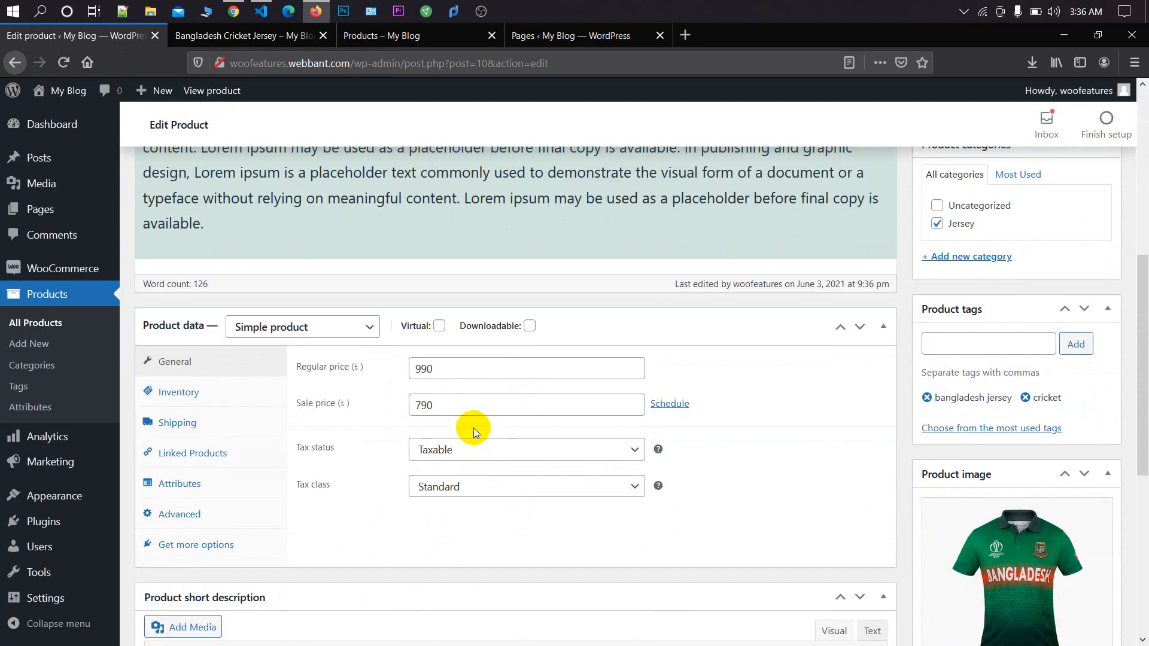
click(190, 395)
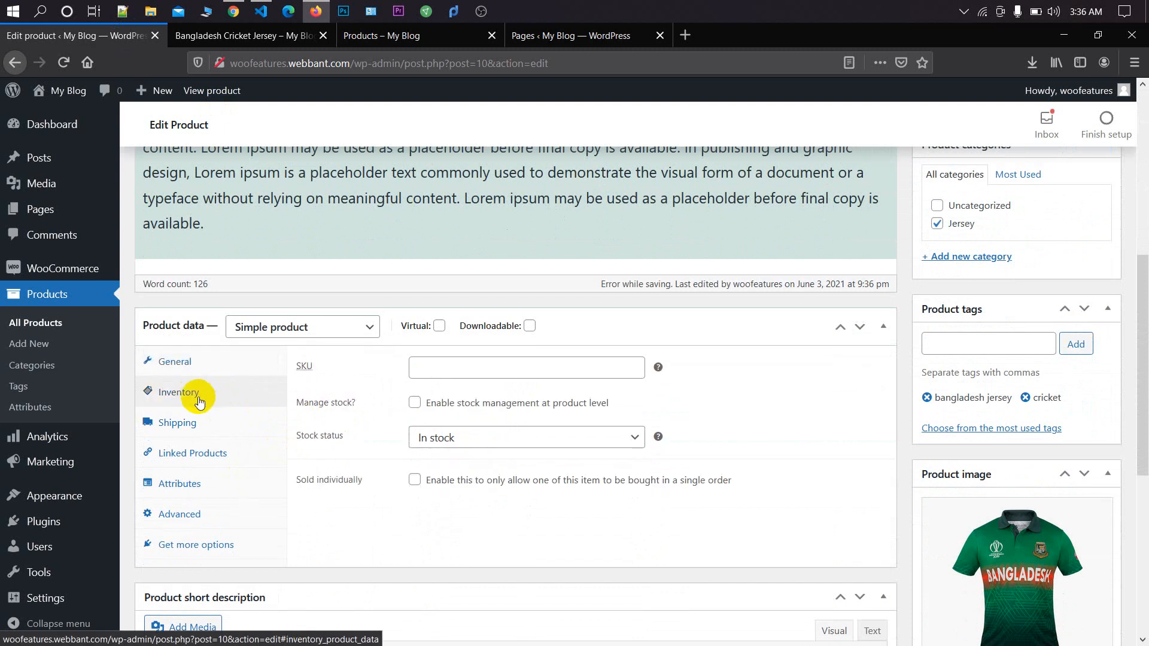
click(473, 373)
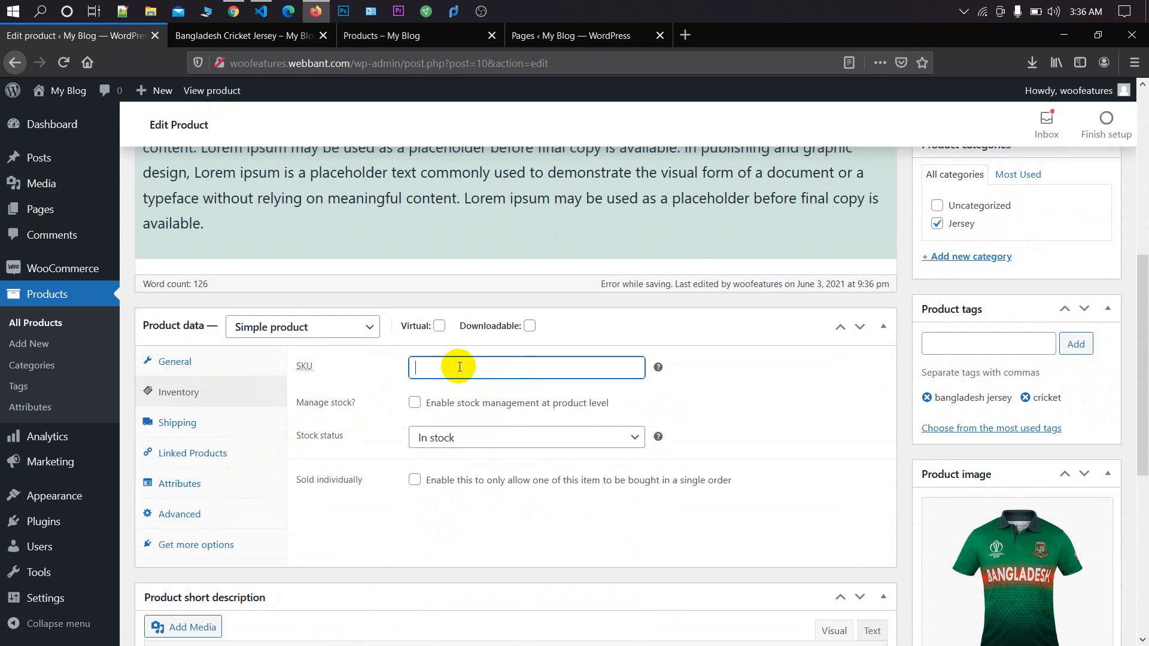
text(bdj)
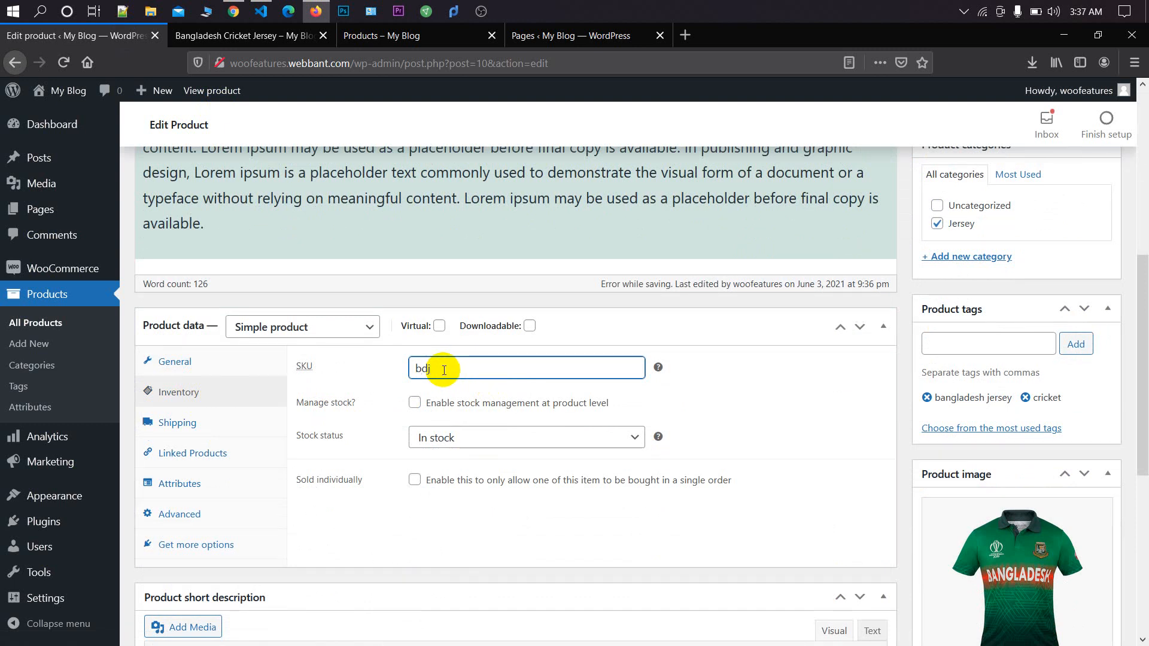
text(-green)
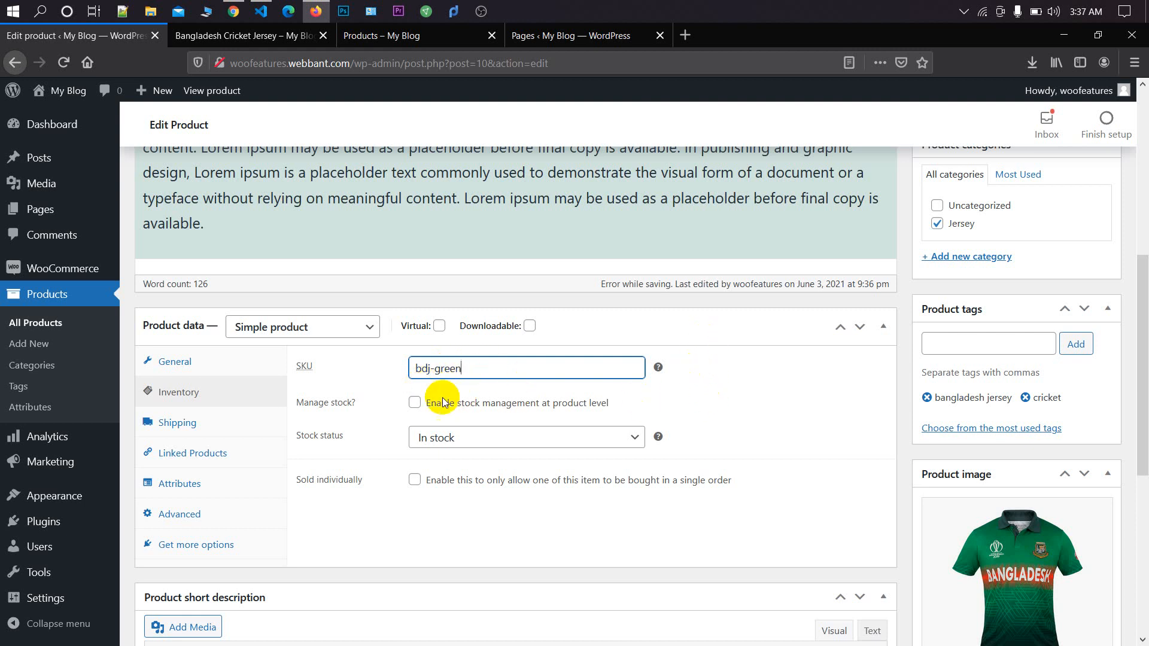
Step: Enable stock management at product level and set the stock quantity to 20
click(413, 402)
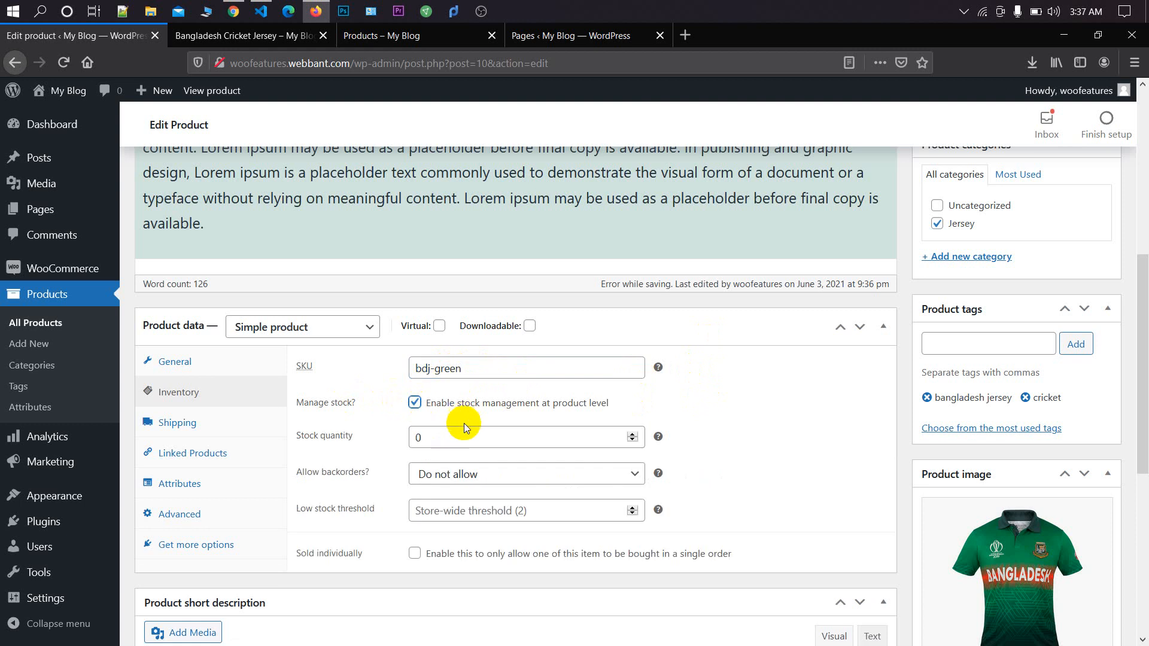
click(454, 437)
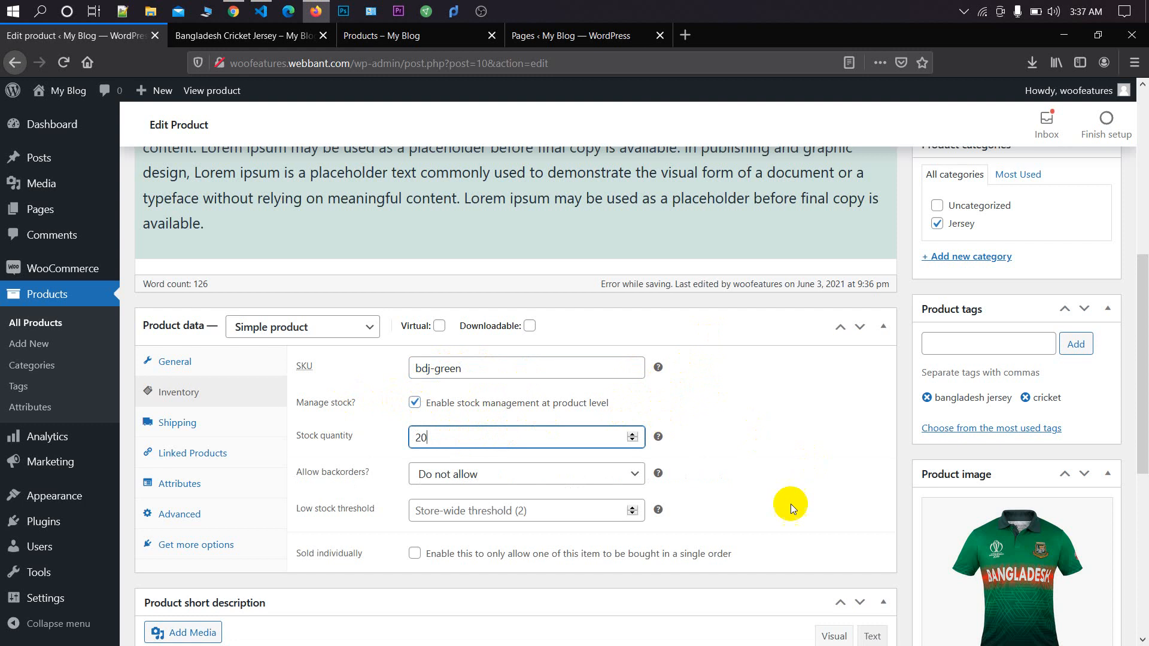
click(695, 434)
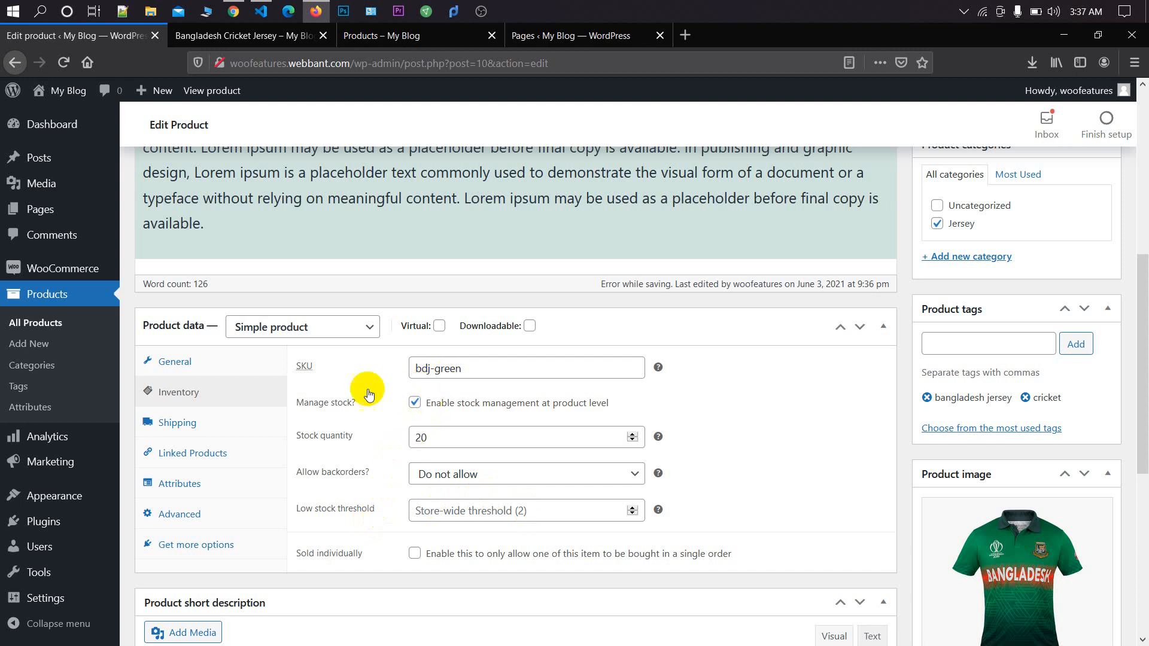
Step: Examine the product's shipping weight and dimension fields, linked product fields and attribute settings
click(211, 426)
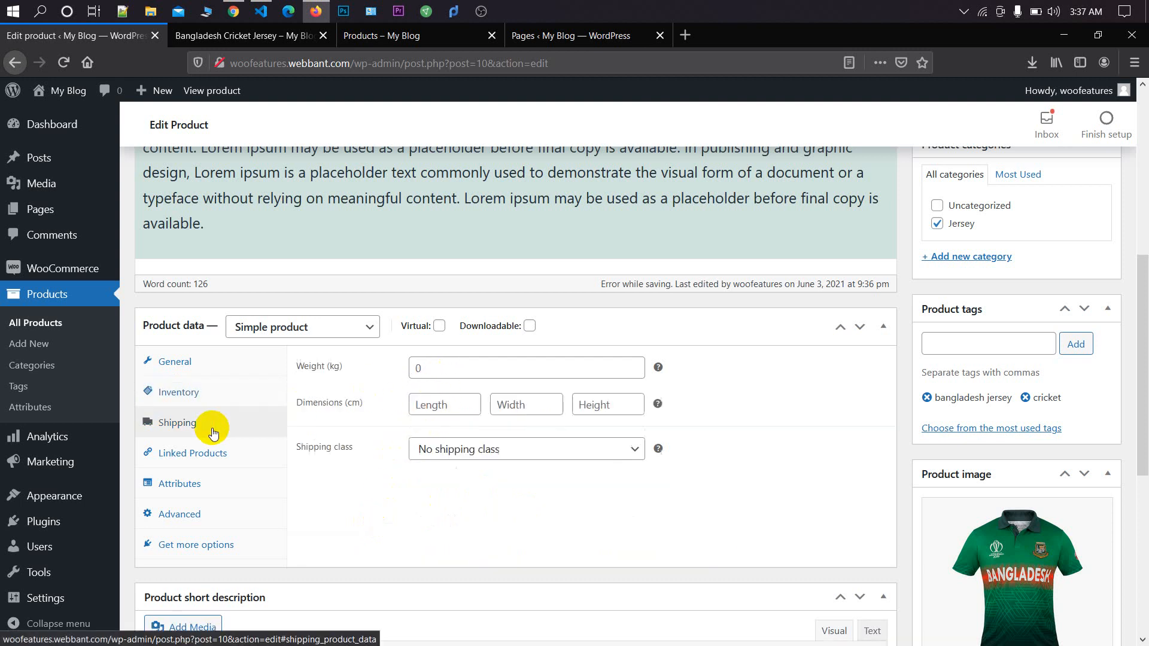
click(436, 366)
text(0)
click(422, 402)
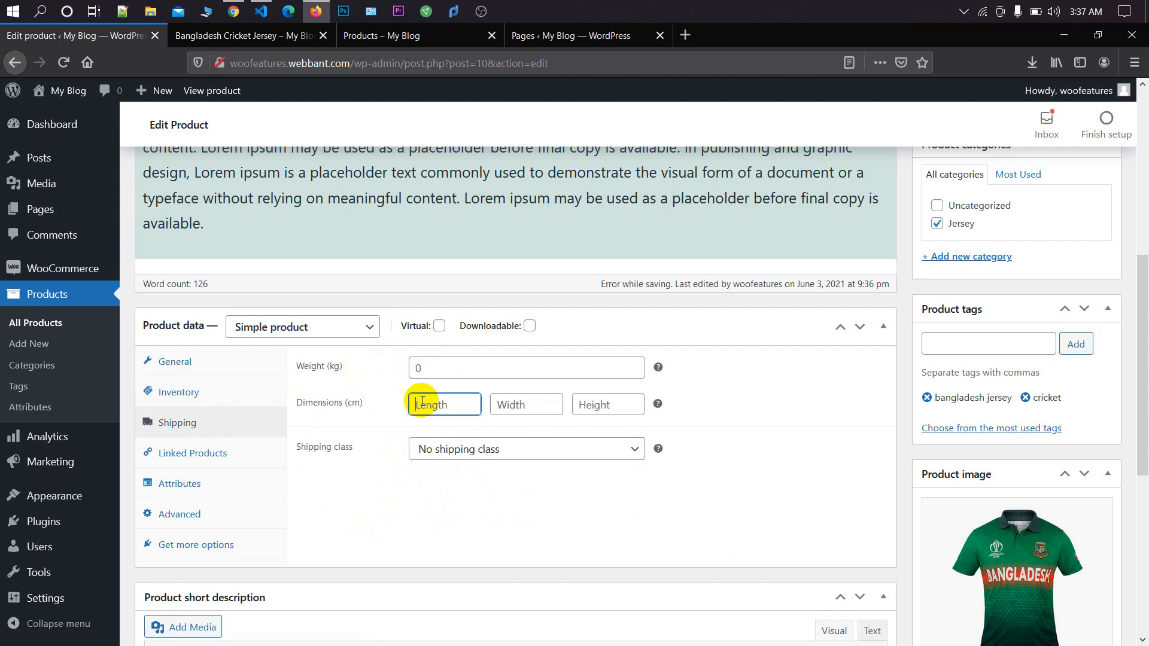
click(513, 404)
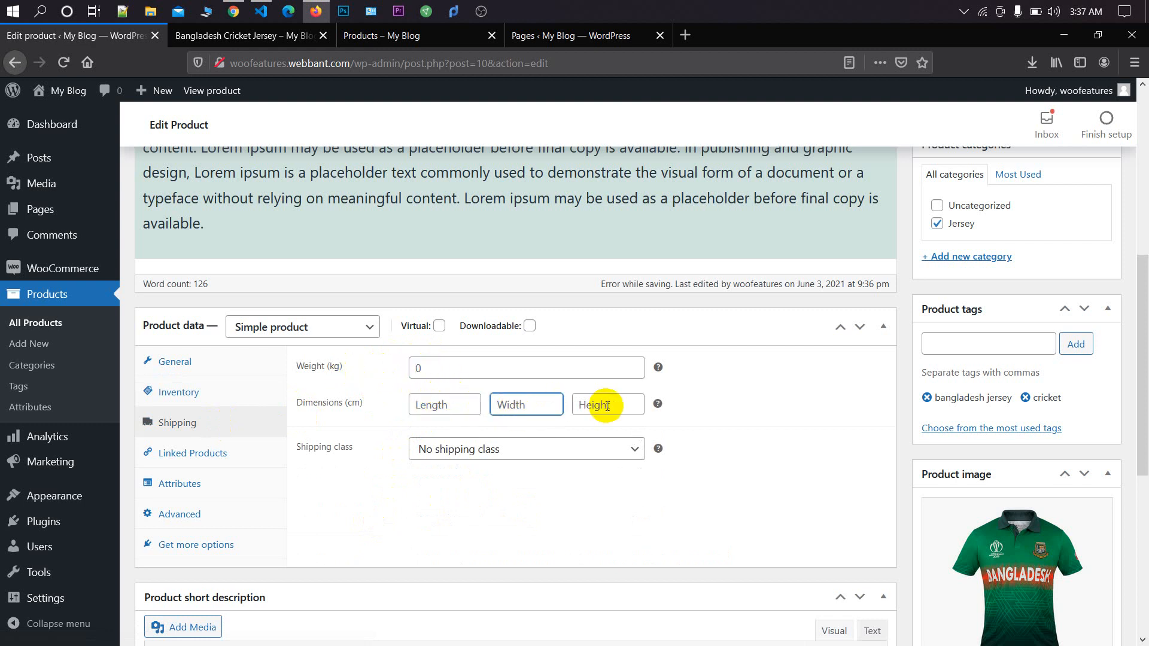
click(606, 406)
click(488, 372)
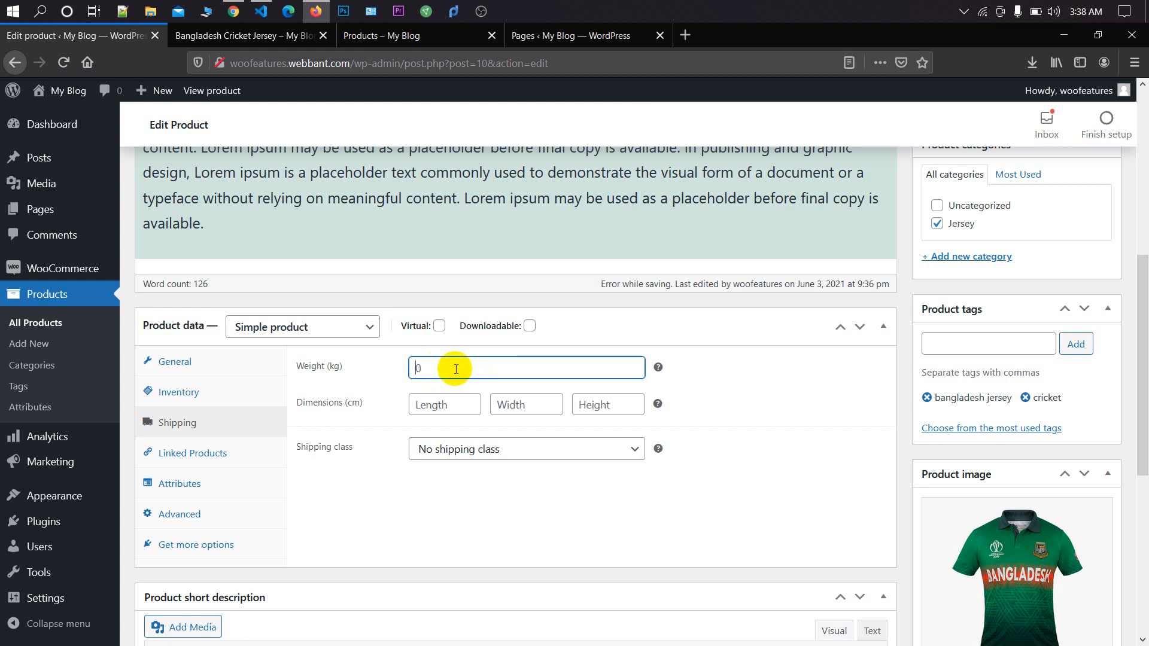
click(219, 454)
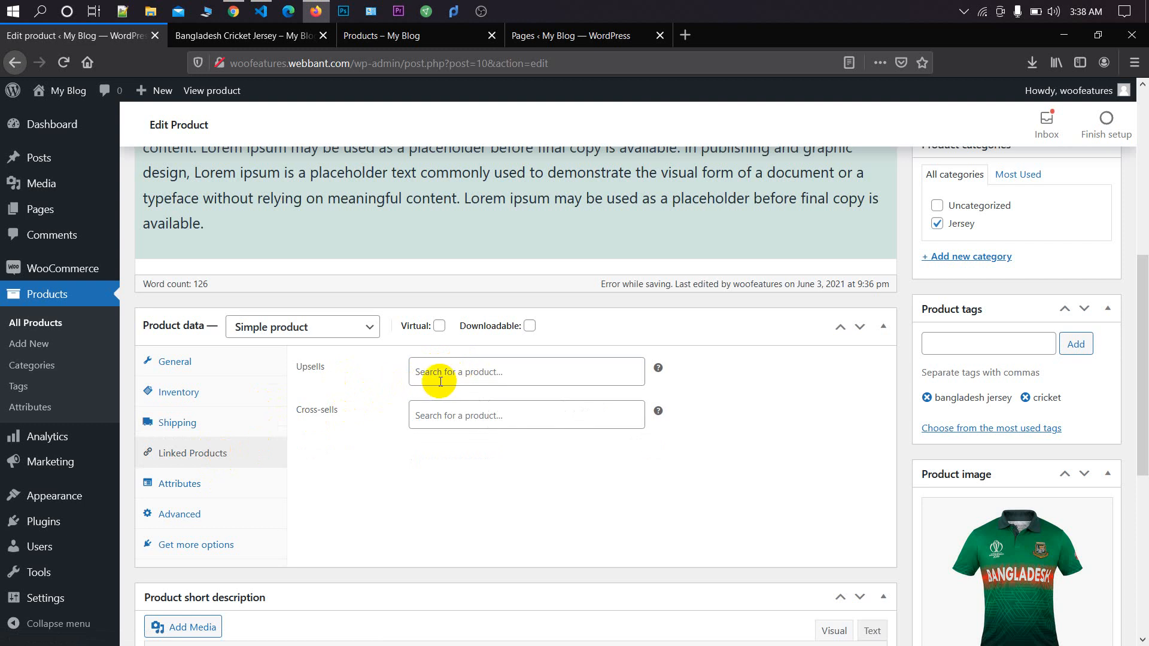
click(224, 482)
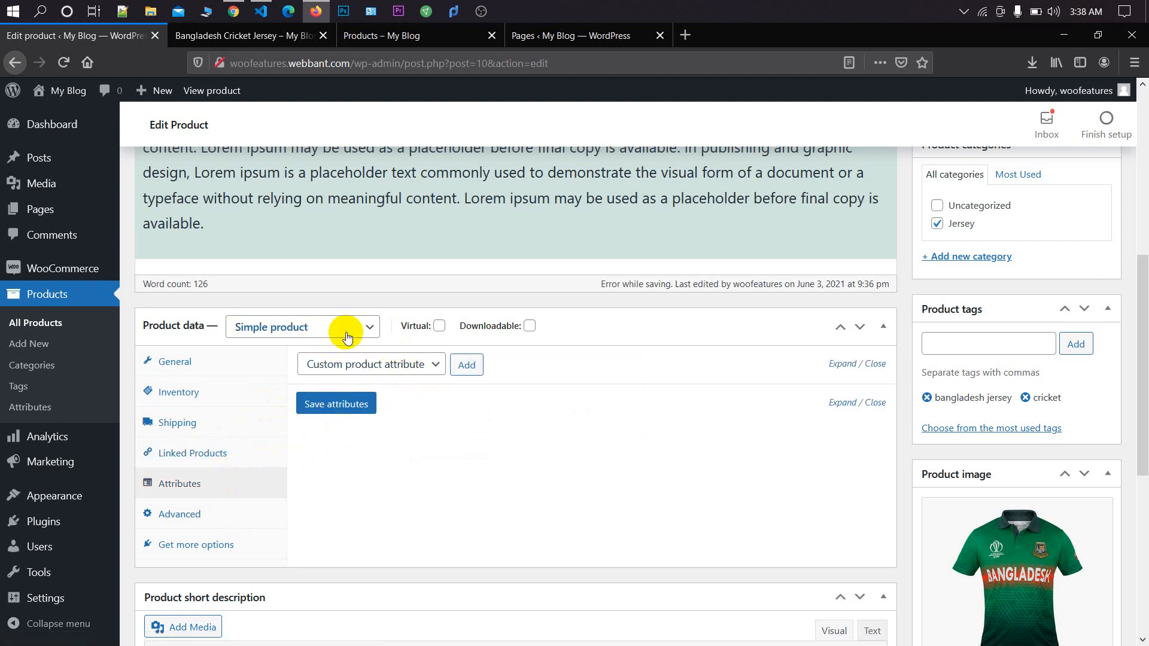
Step: Add the red Bangladesh jersey image, index.jpg, from the media library to the product gallery
scroll(381, 375, down, 3)
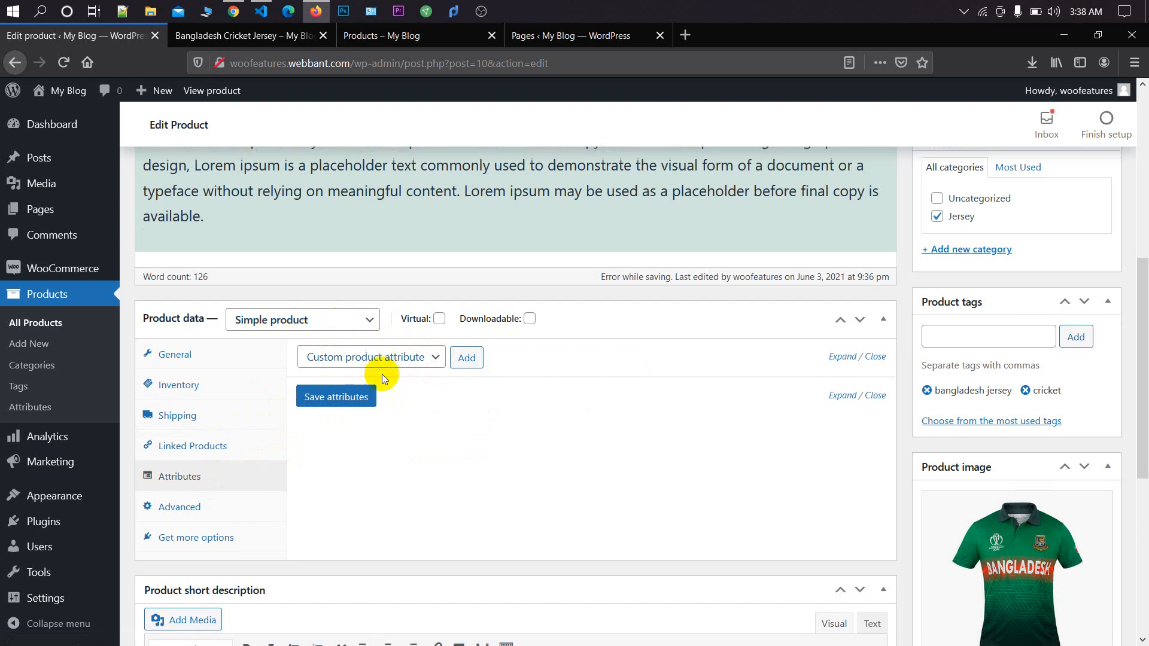
scroll(534, 392, down, 4)
scroll(748, 362, up, 6)
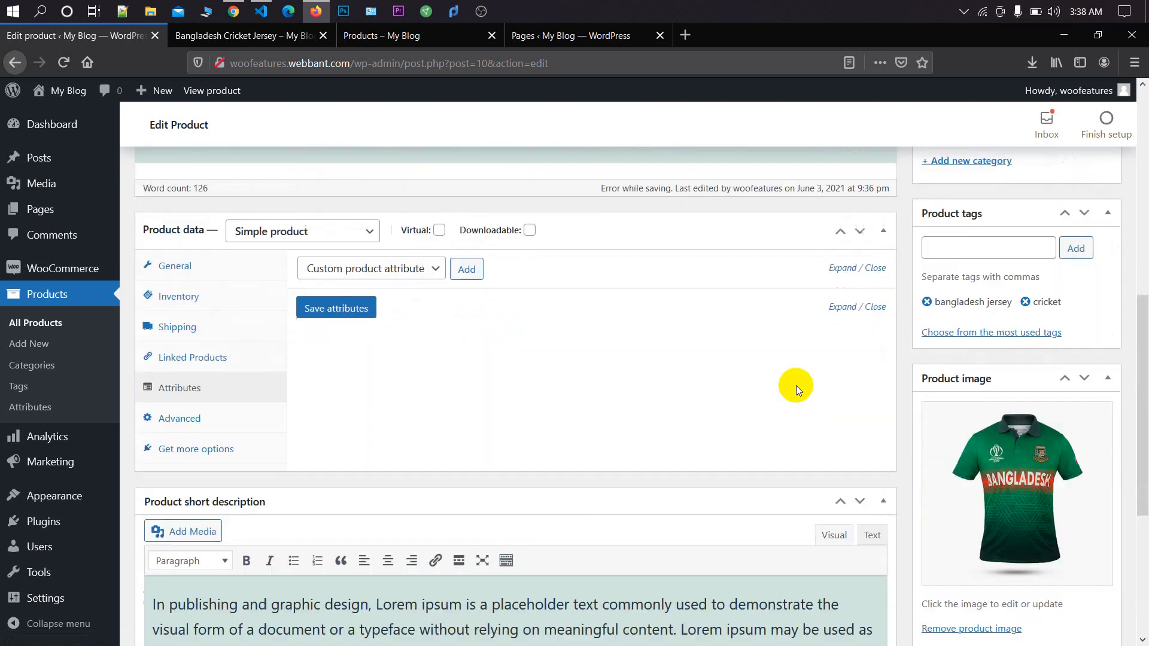
scroll(728, 411, down, 5)
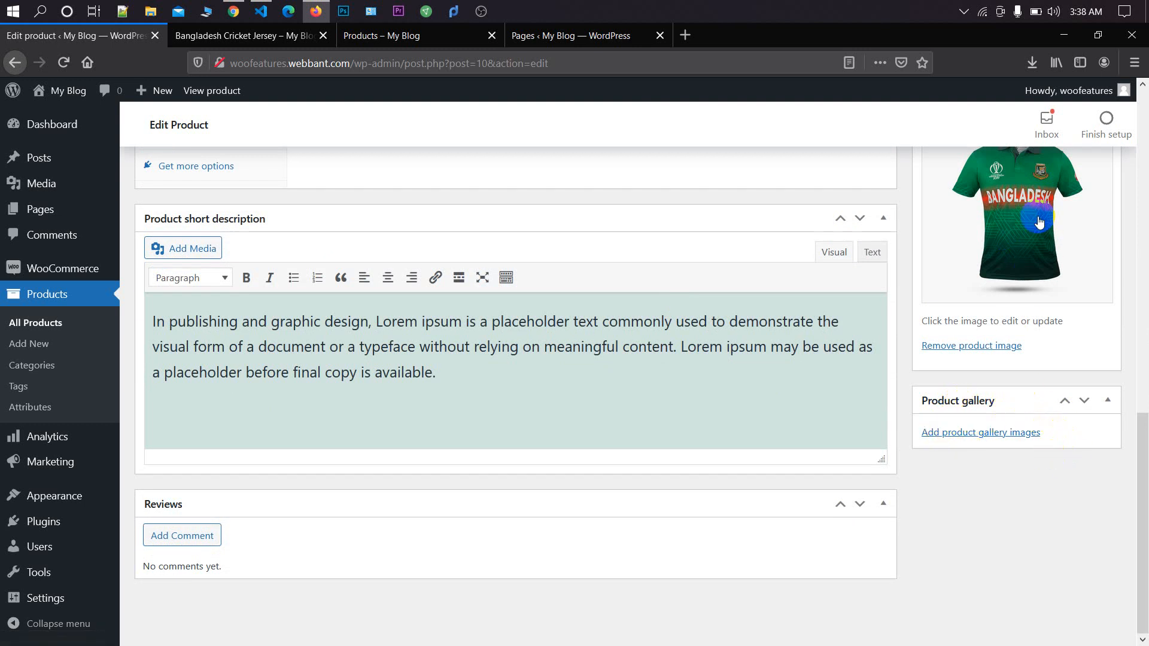
scroll(1033, 225, up, 2)
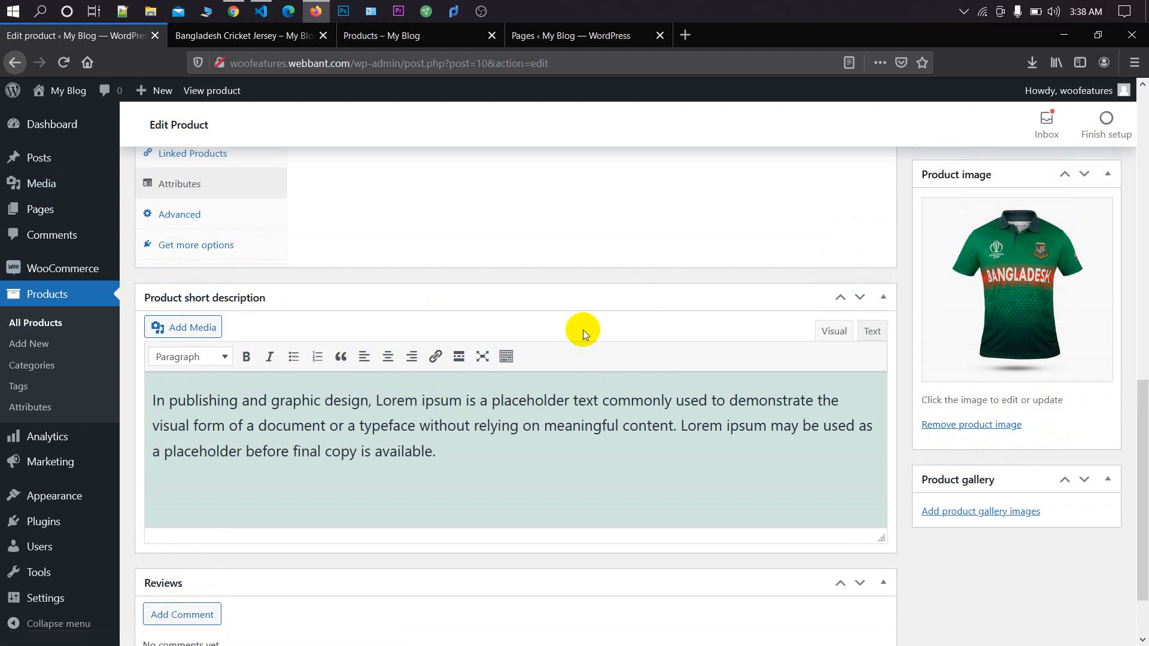
mouse_move(3, 93)
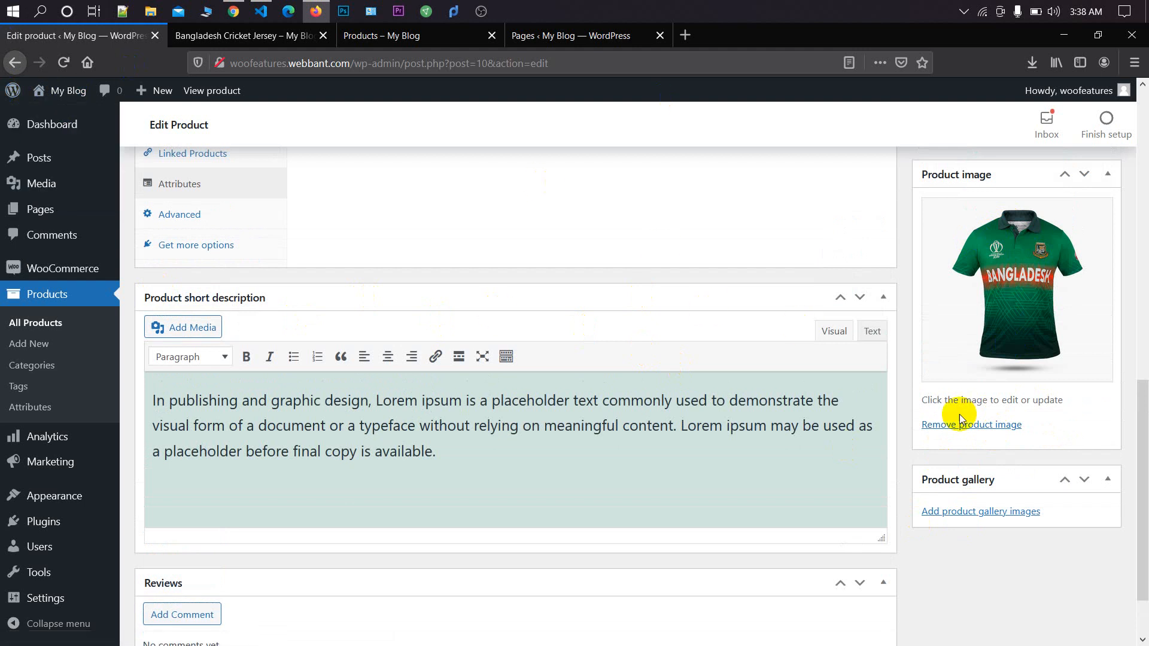
click(978, 516)
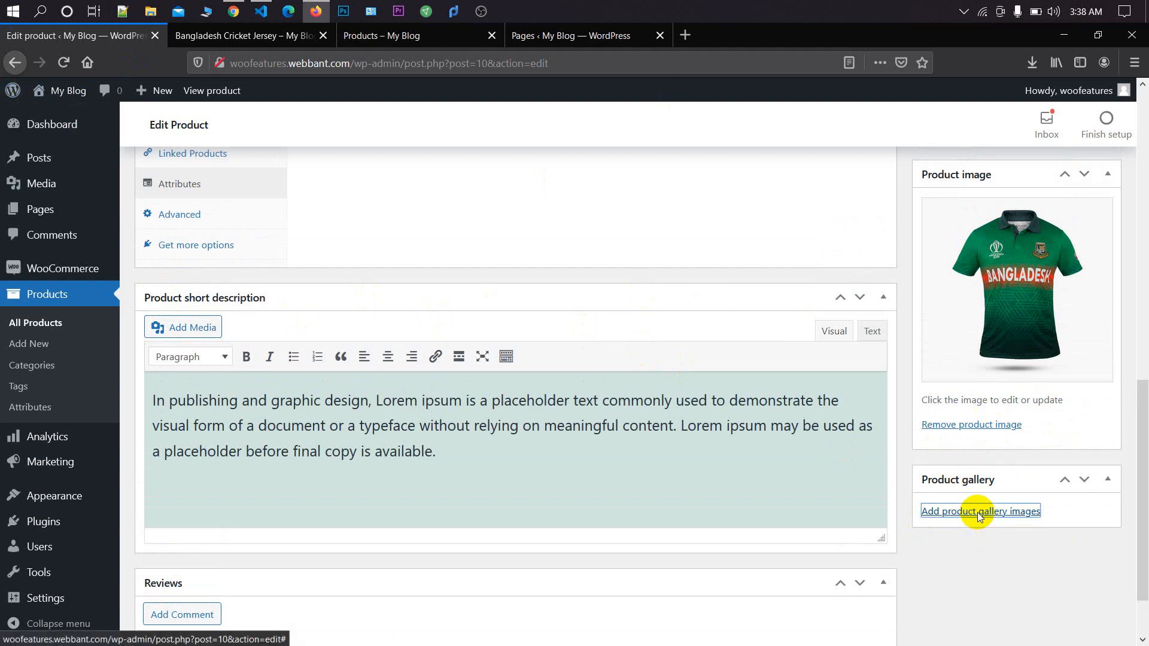
click(219, 284)
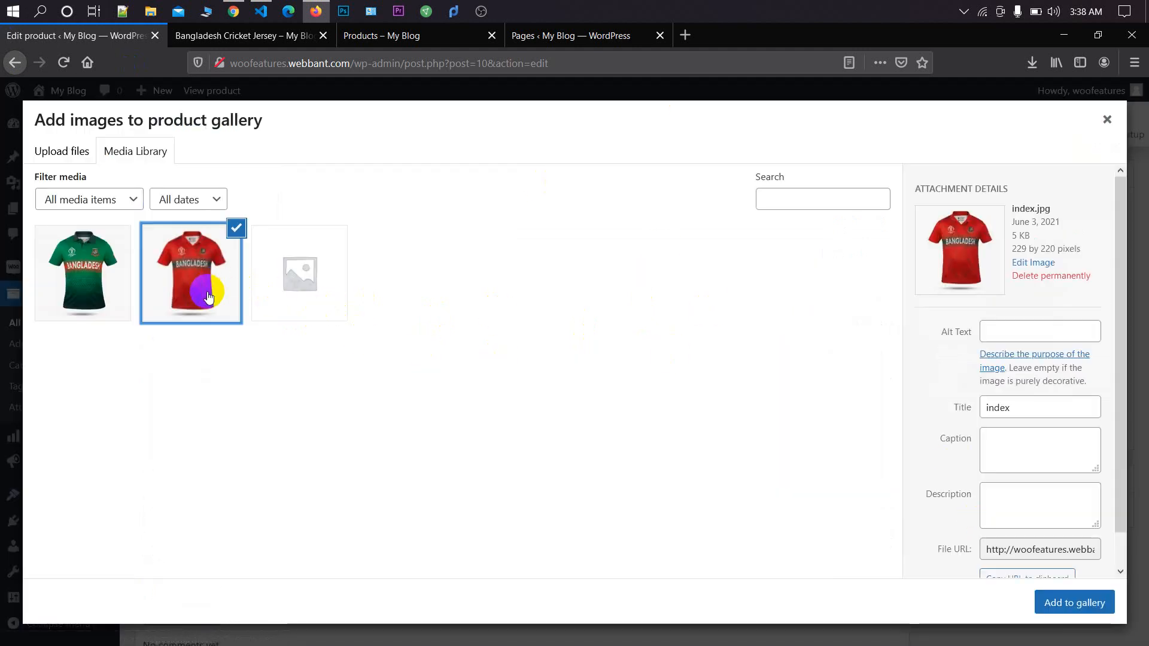
click(1054, 601)
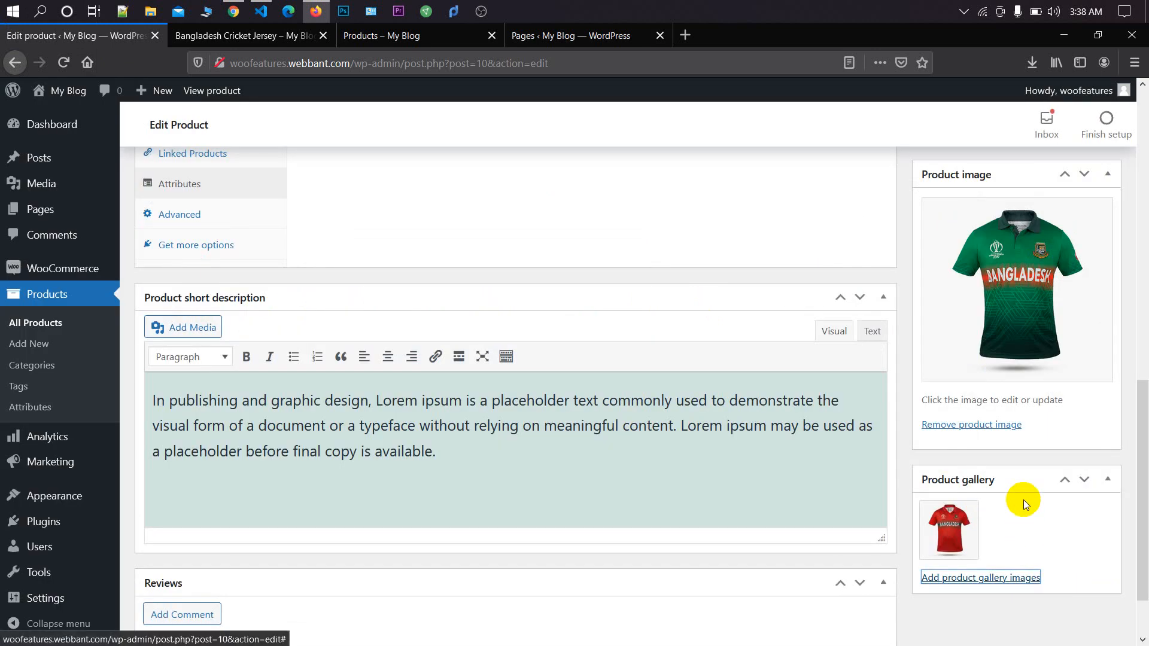
Step: Update the product to save the inventory and gallery changes
scroll(1023, 501, up, 10)
scroll(1062, 375, up, 3)
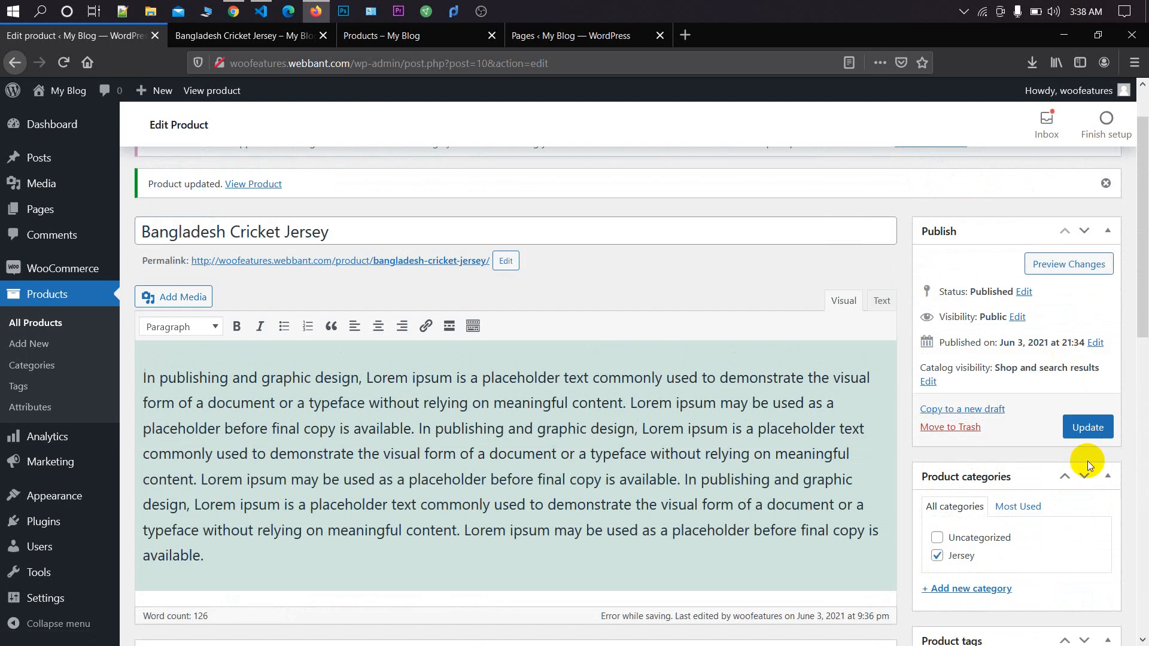
click(1087, 426)
Step: Reload the storefront product page, check its details and both the red and green gallery images, and return to the product editor
click(278, 38)
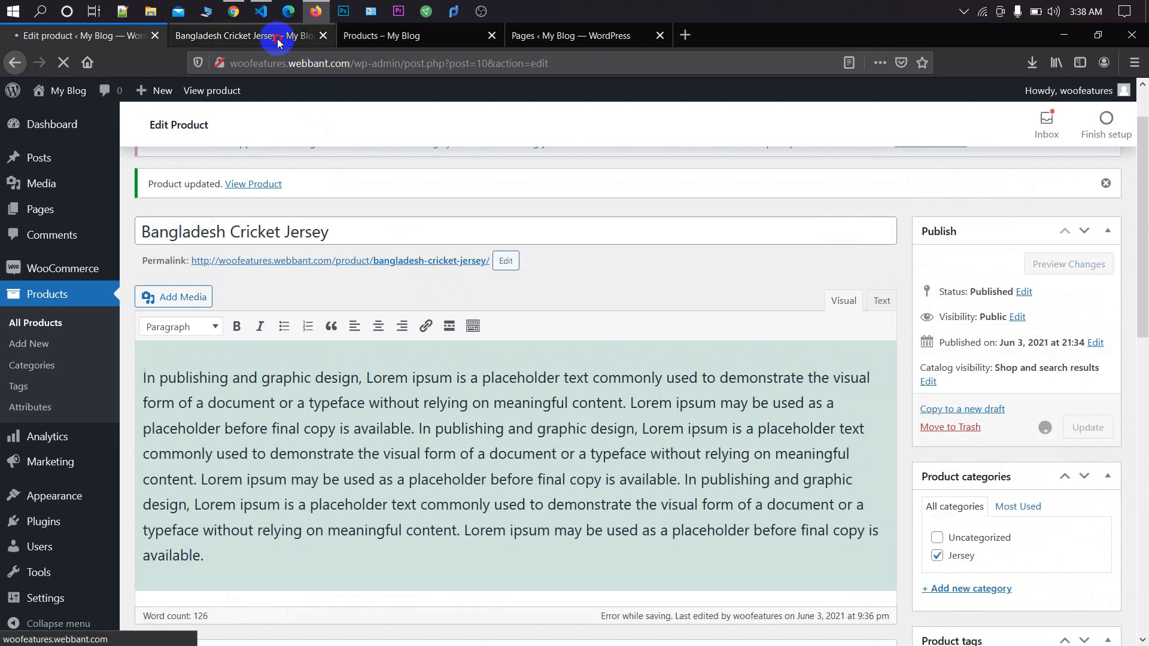
right_click(278, 38)
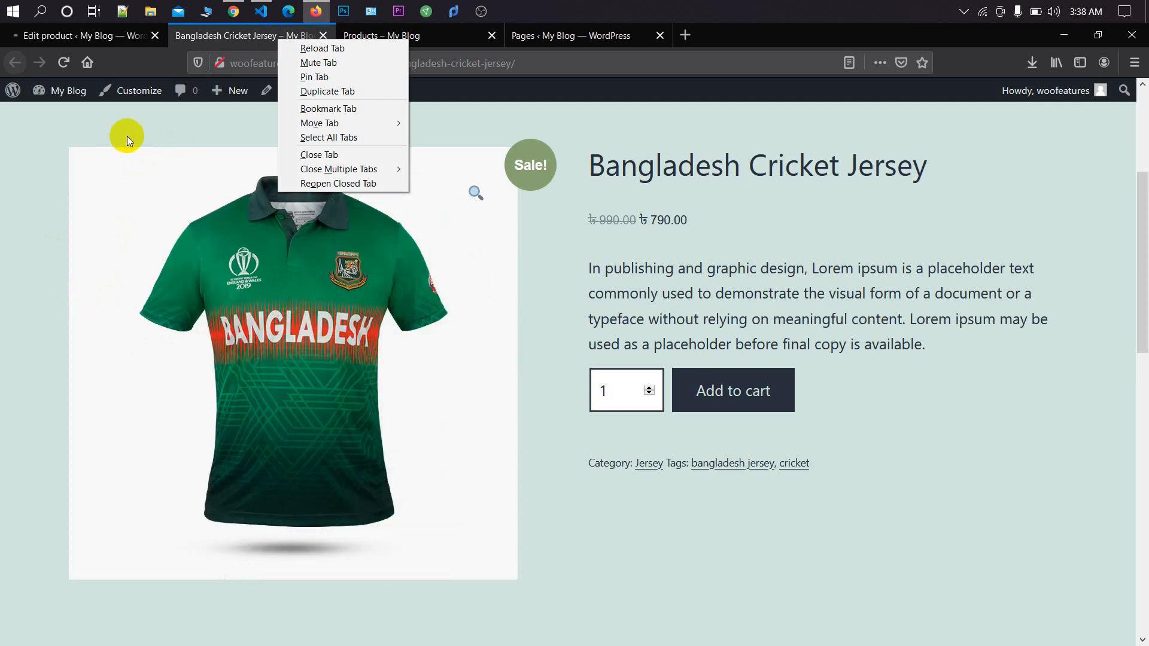
click(331, 48)
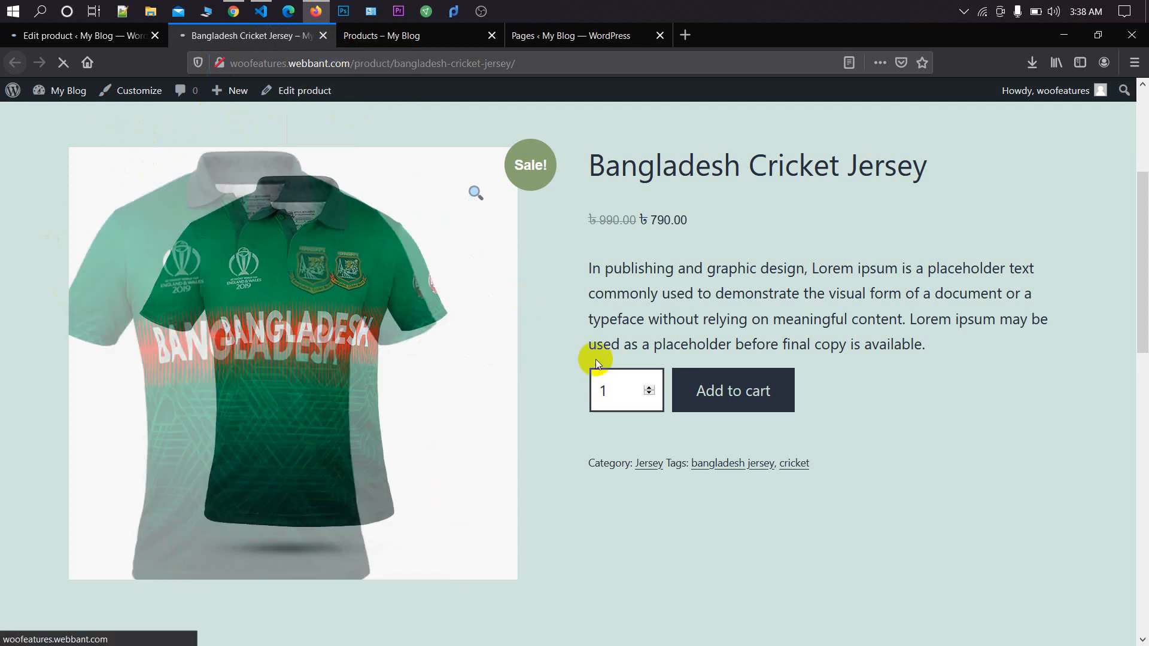
scroll(238, 457, down, 2)
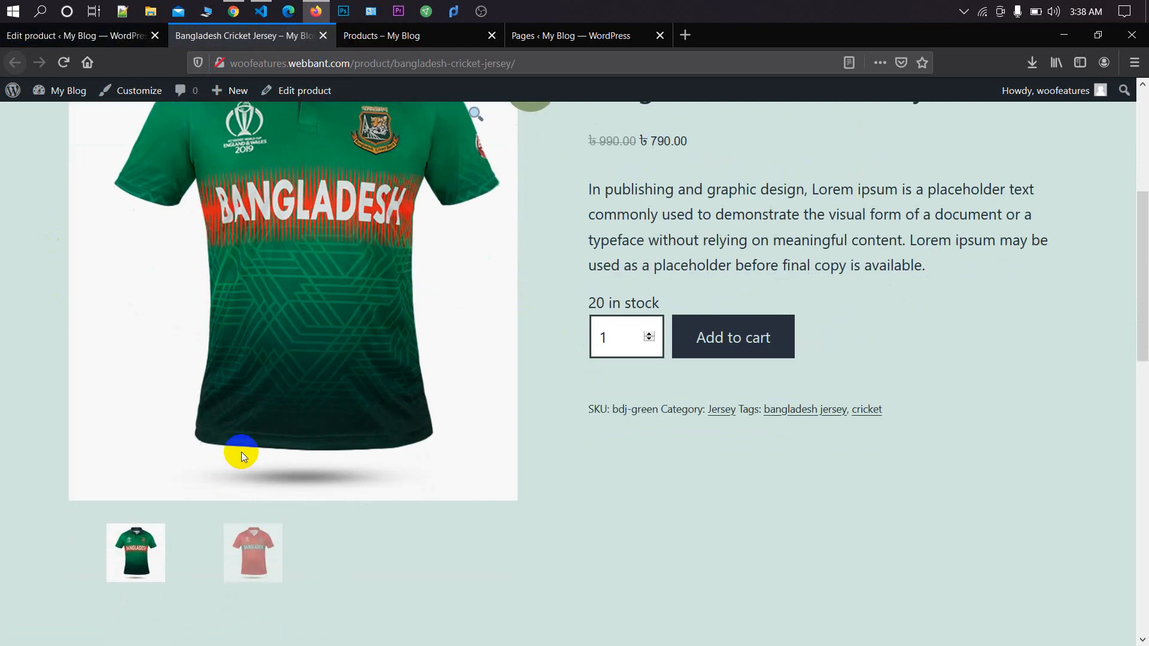
click(269, 536)
scroll(270, 536, down, 4)
click(135, 285)
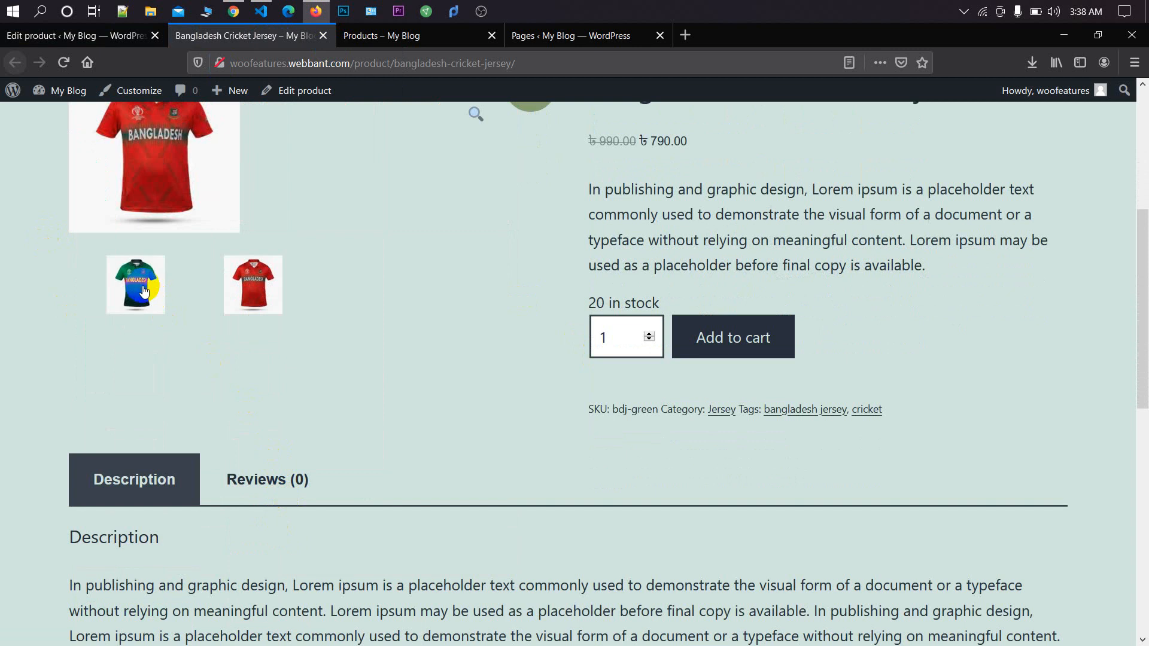
scroll(299, 300, up, 3)
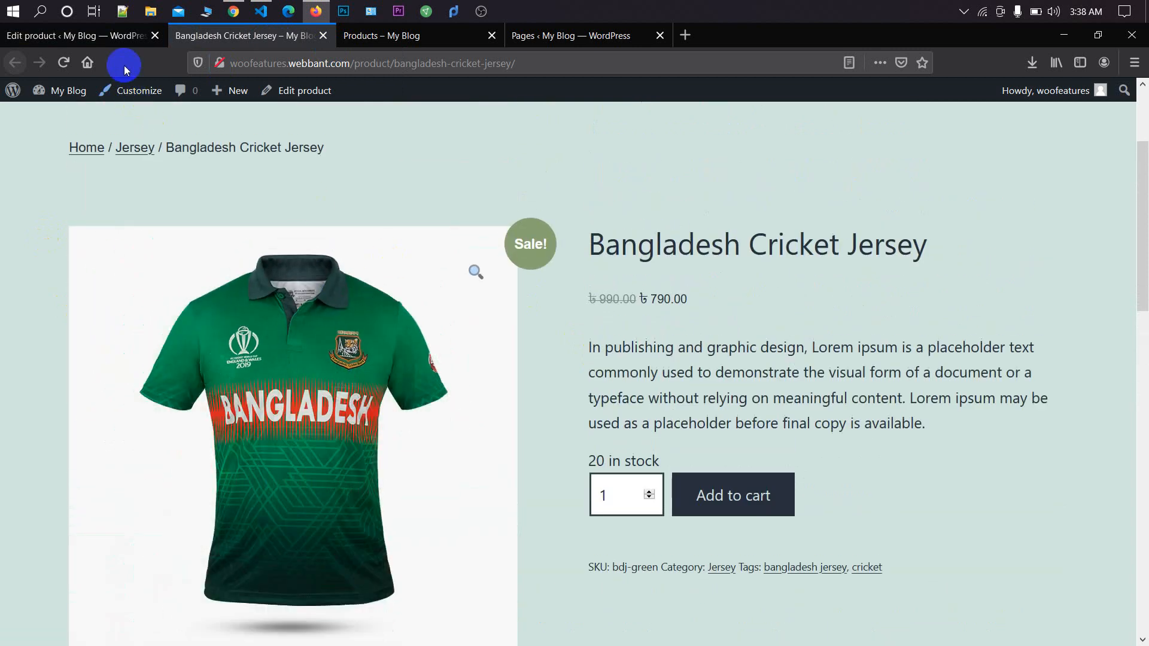
click(113, 35)
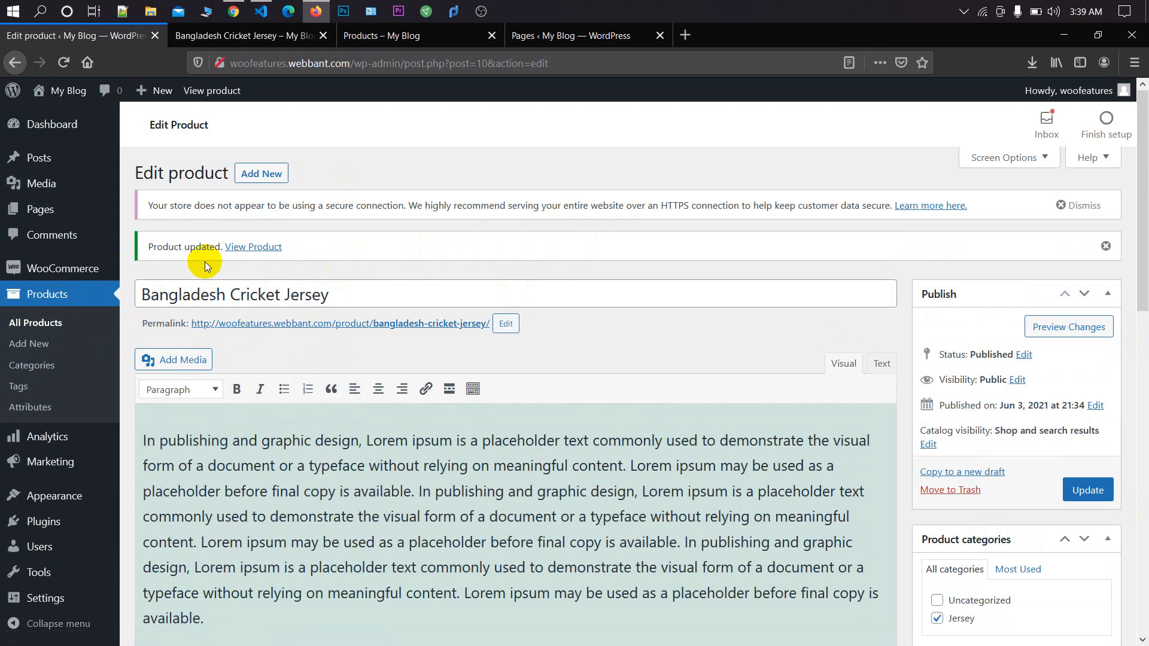
Step: Open the product categories page and add a new category named Shoe
click(47, 370)
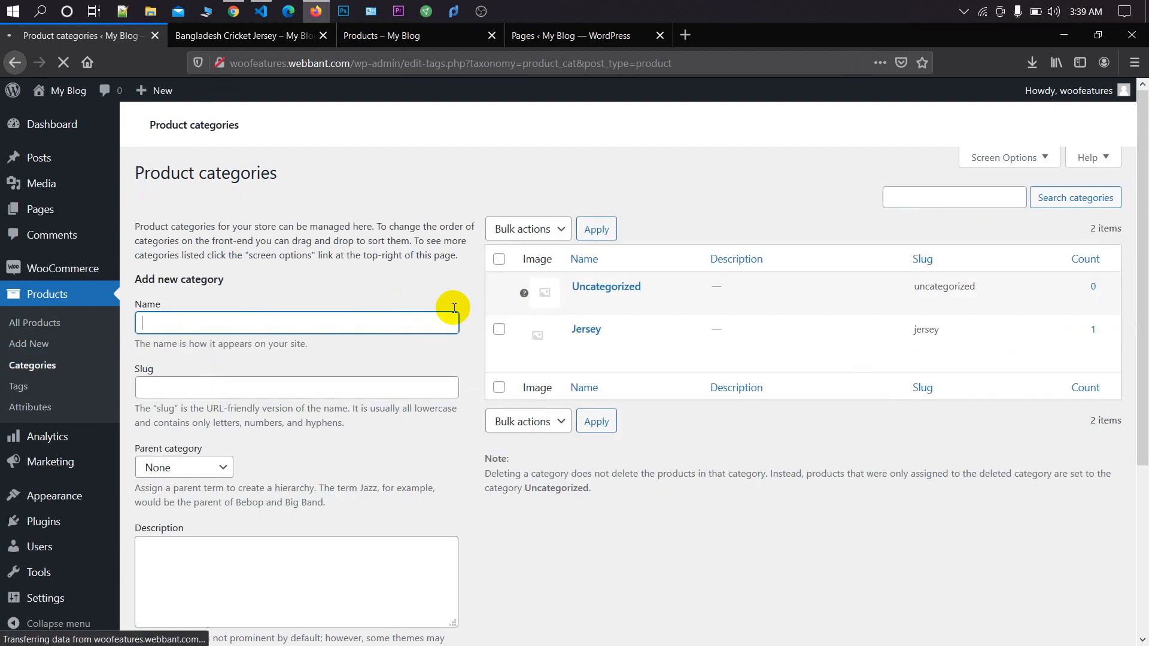
click(265, 365)
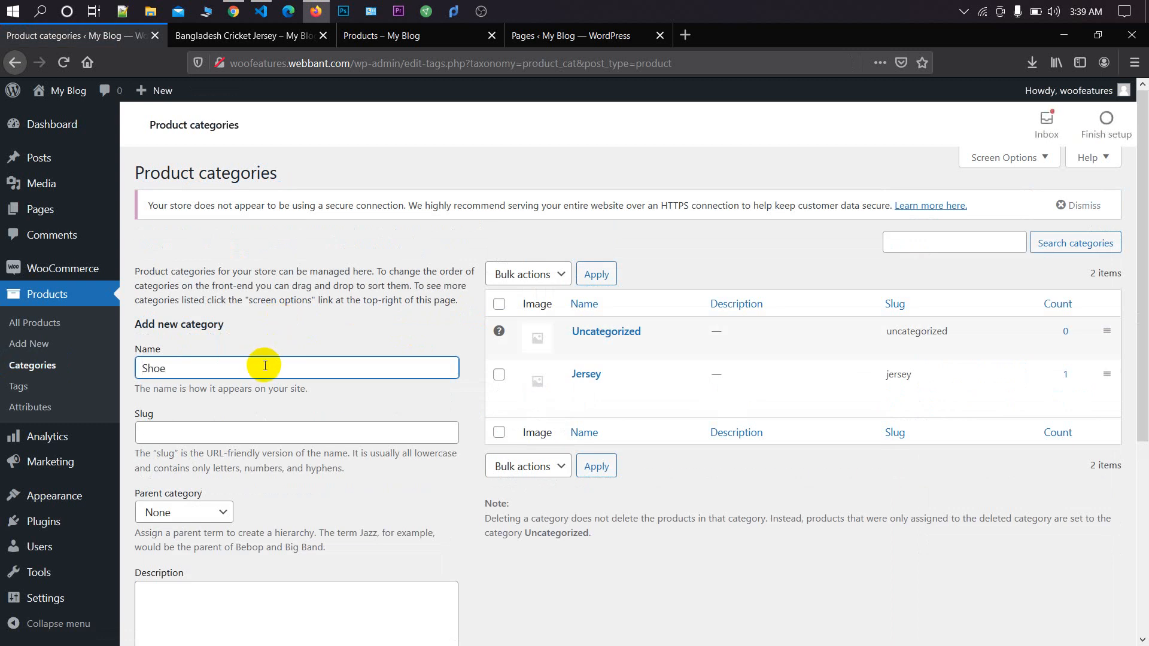
text(Shoe)
key(Return)
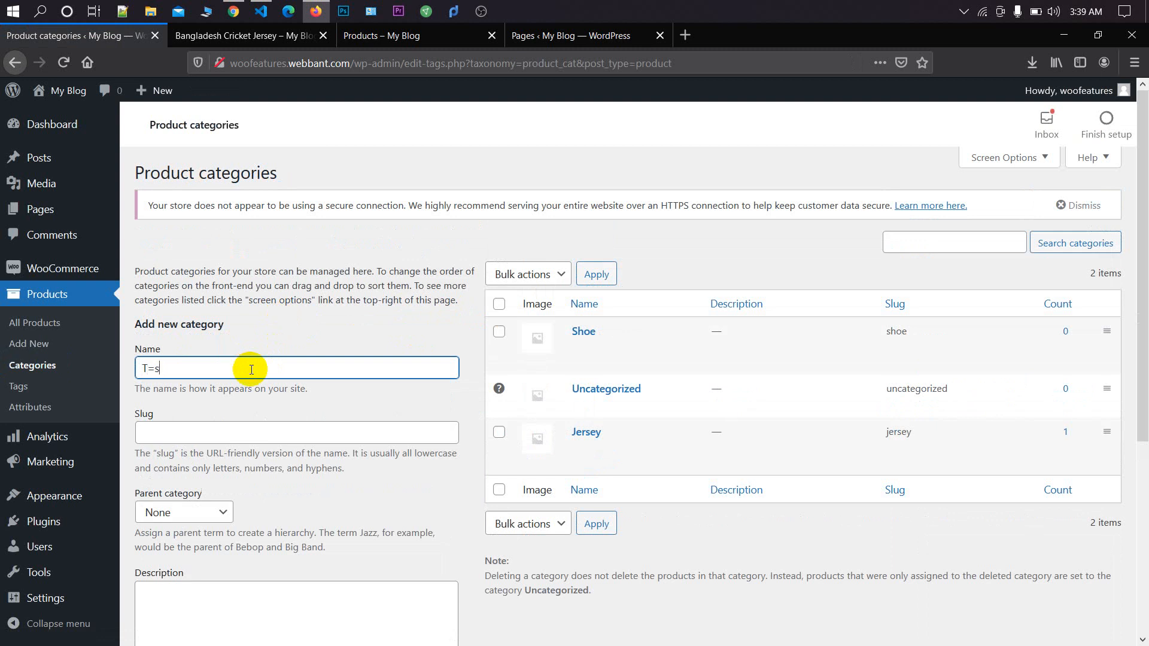
Step: Add two more product categories named T-shirt and Men
text(T=s)
key(BackSpace)
key(BackSpace)
key(Return)
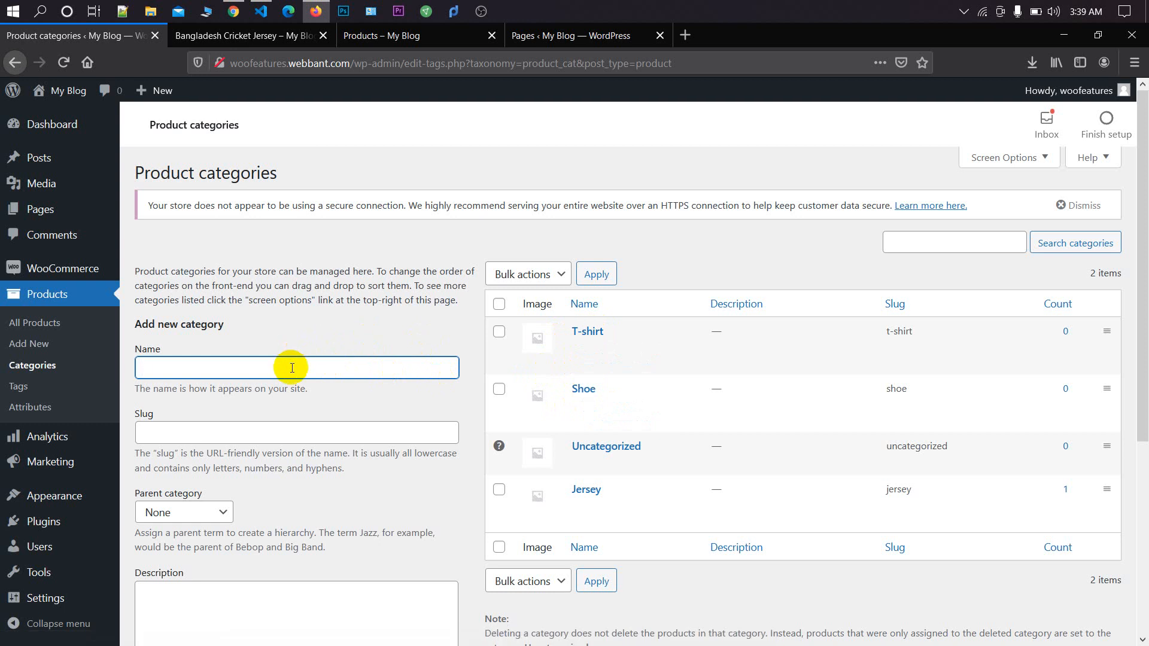
text(Men)
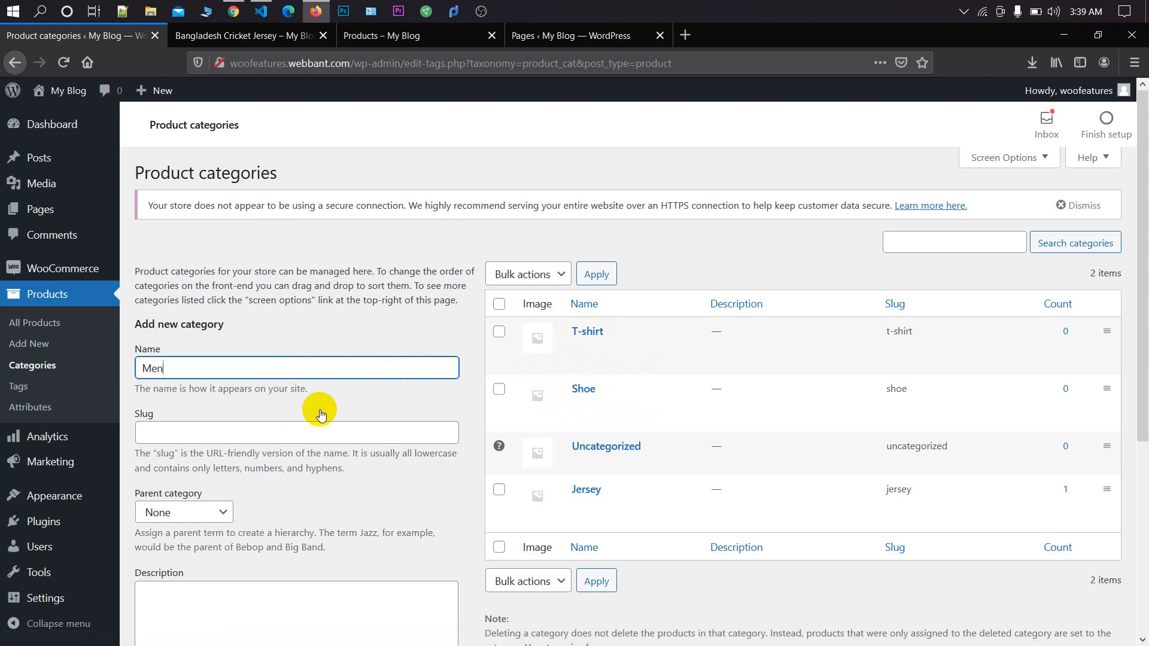
scroll(292, 480, down, 5)
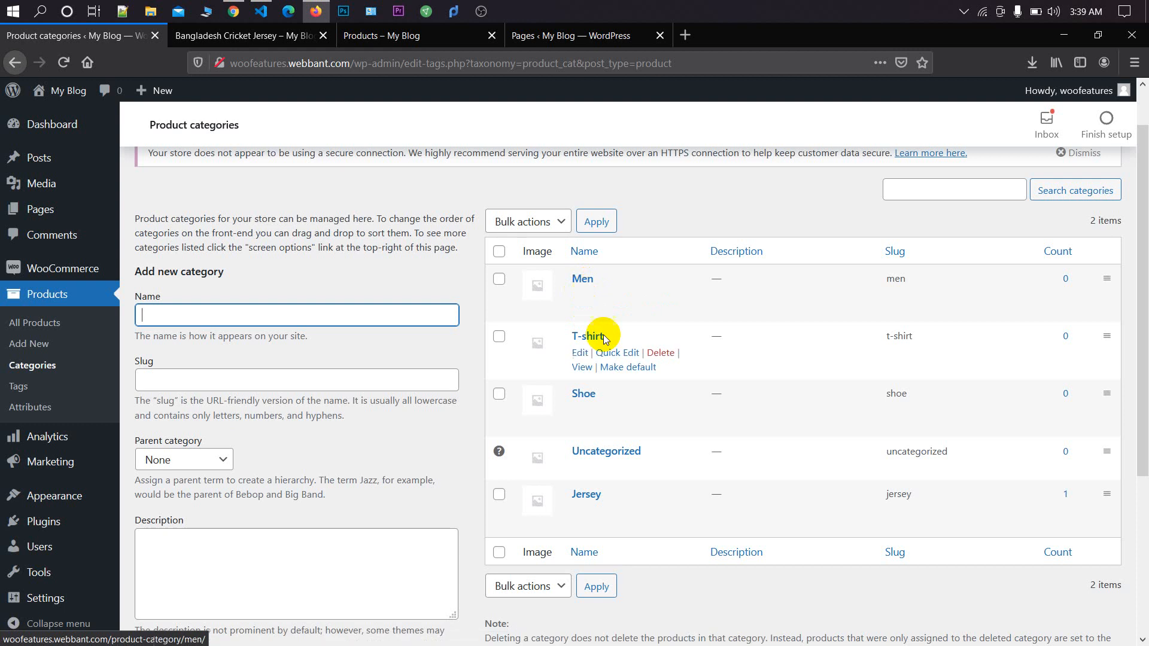
Step: Set Men as the parent of the T-shirt category, save it, and return to the product categories list
click(580, 353)
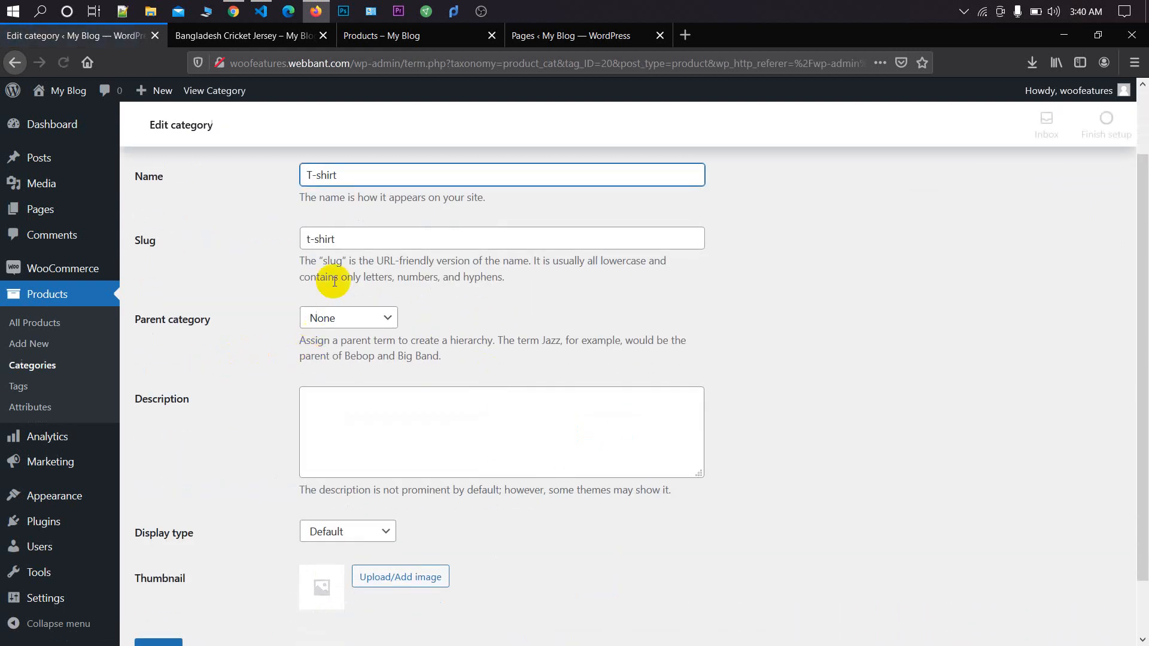
click(319, 320)
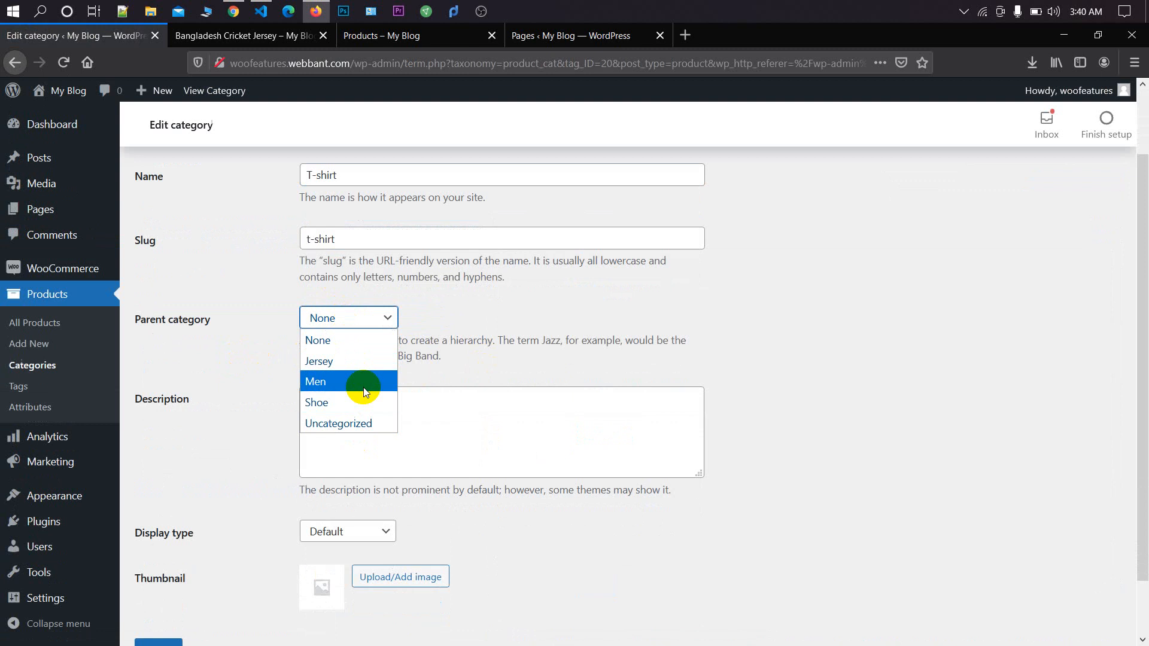
click(362, 379)
scroll(411, 372, down, 1)
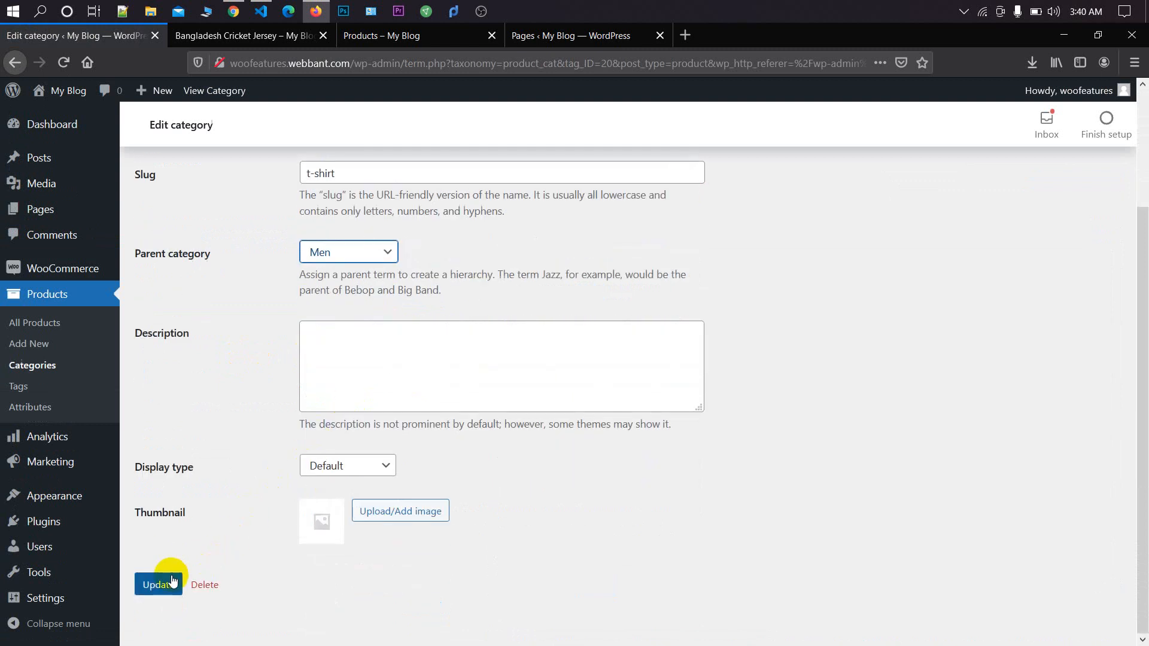
click(159, 583)
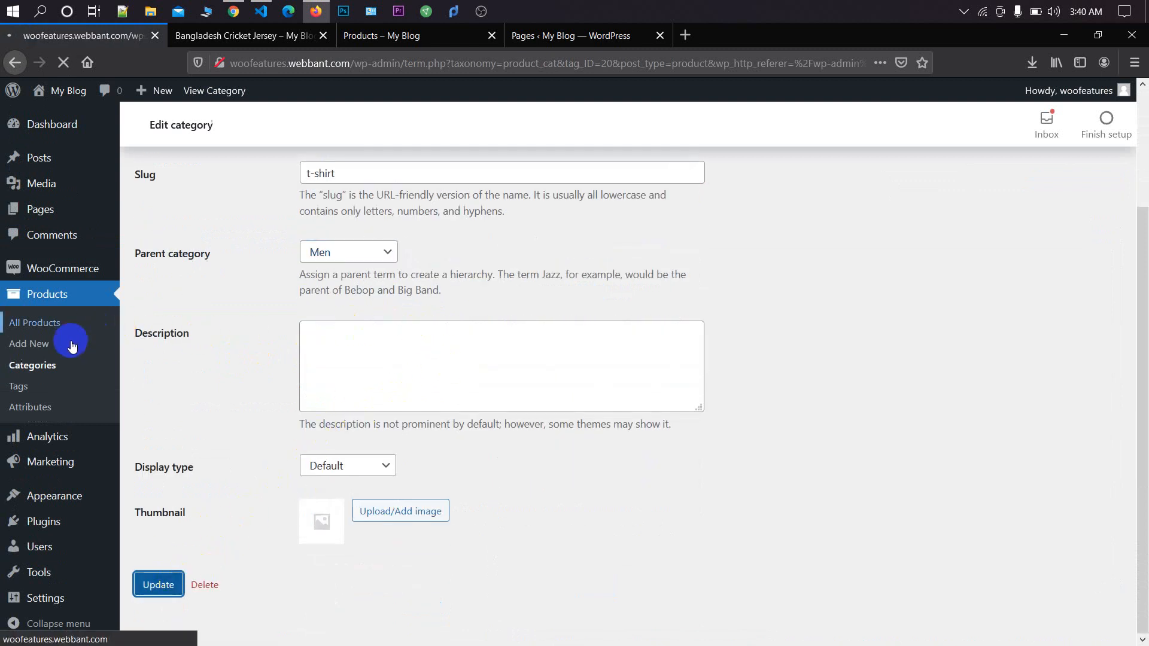
click(60, 367)
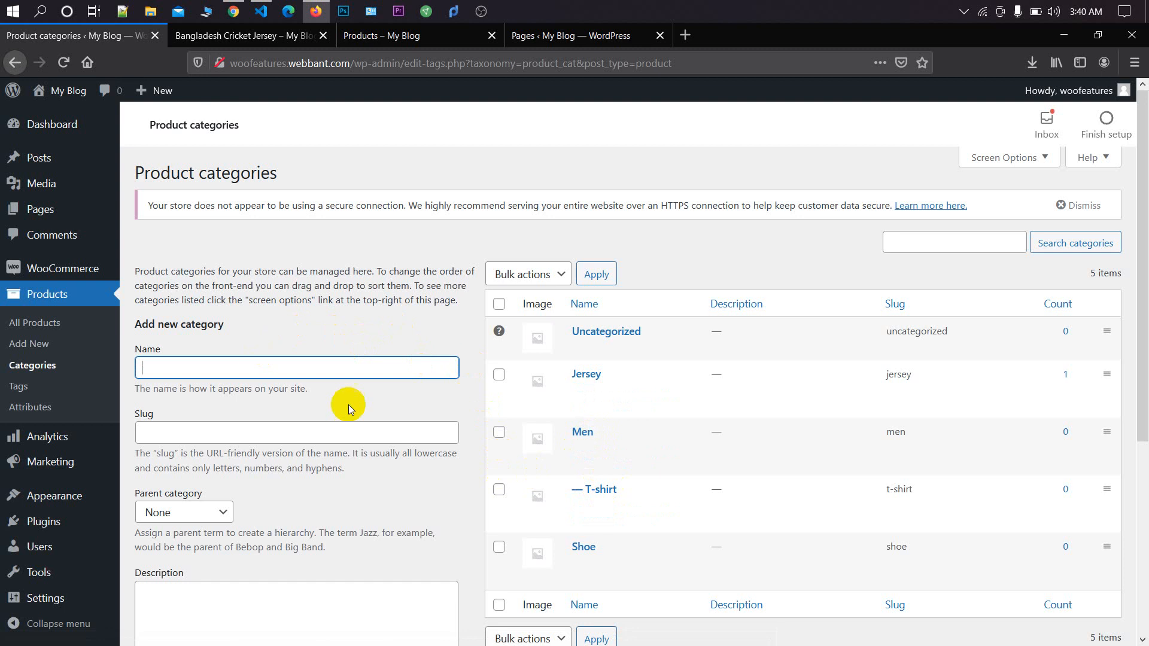
Step: Review the product tags list and the jersey's listing on the storefront shop page
click(30, 388)
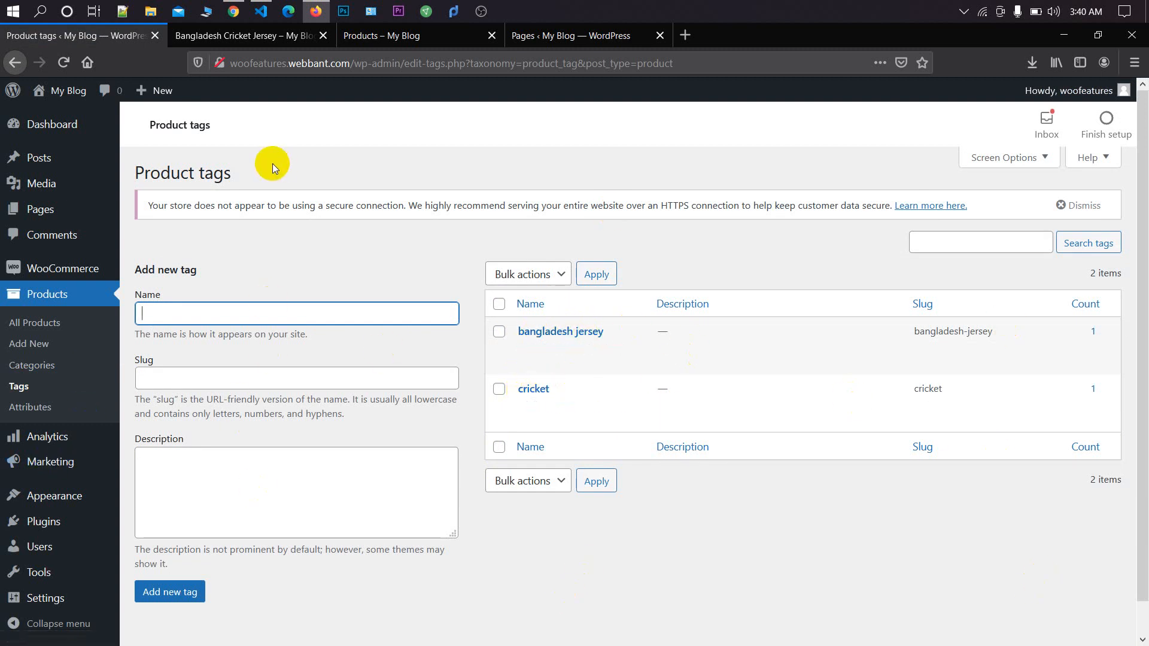
mouse_move(59, 90)
middle_click(83, 136)
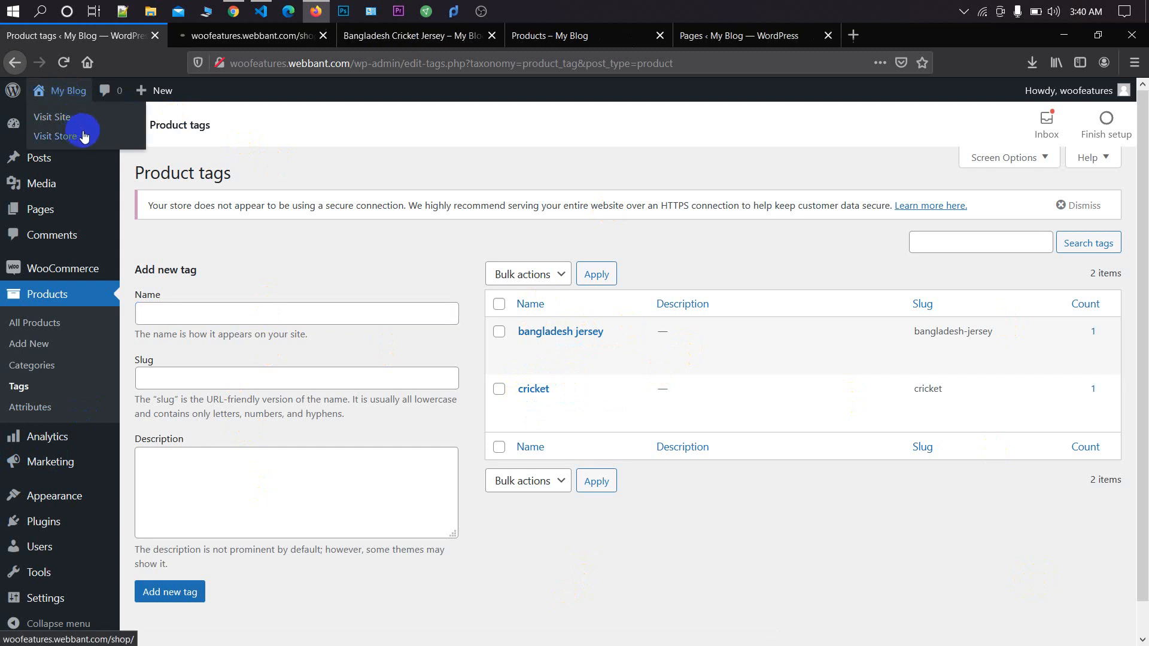
click(256, 35)
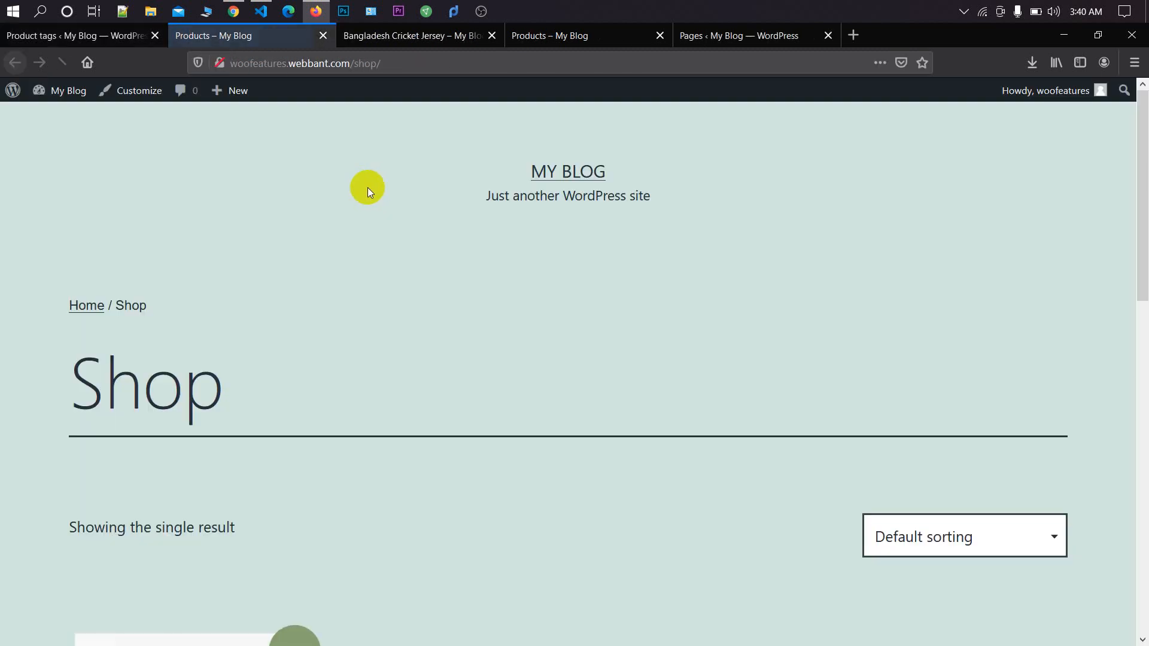
scroll(369, 190, down, 6)
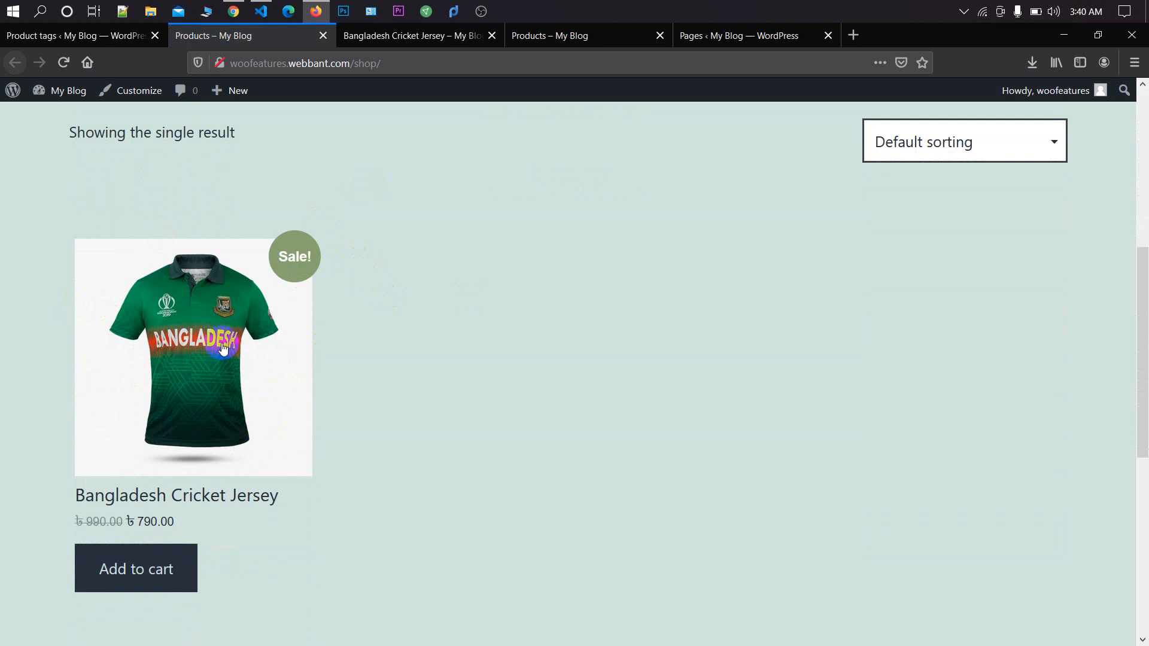
click(248, 325)
click(116, 37)
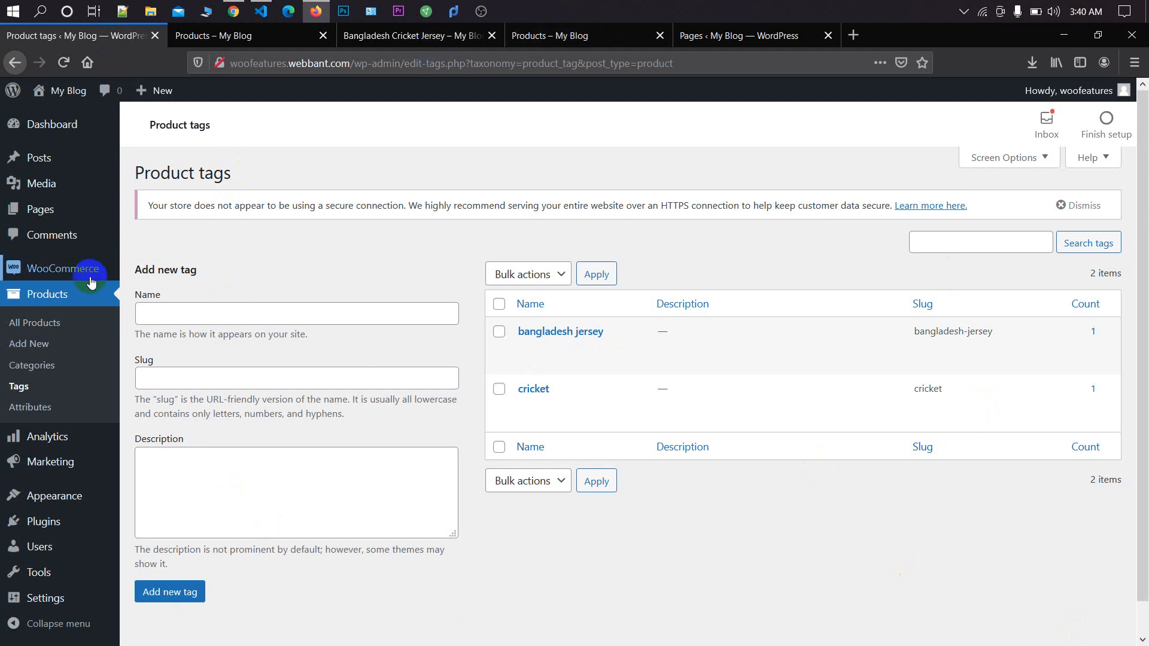
Step: Enable redirecting to the cart page after successful addition in the WooCommerce product settings and save the changes
click(162, 380)
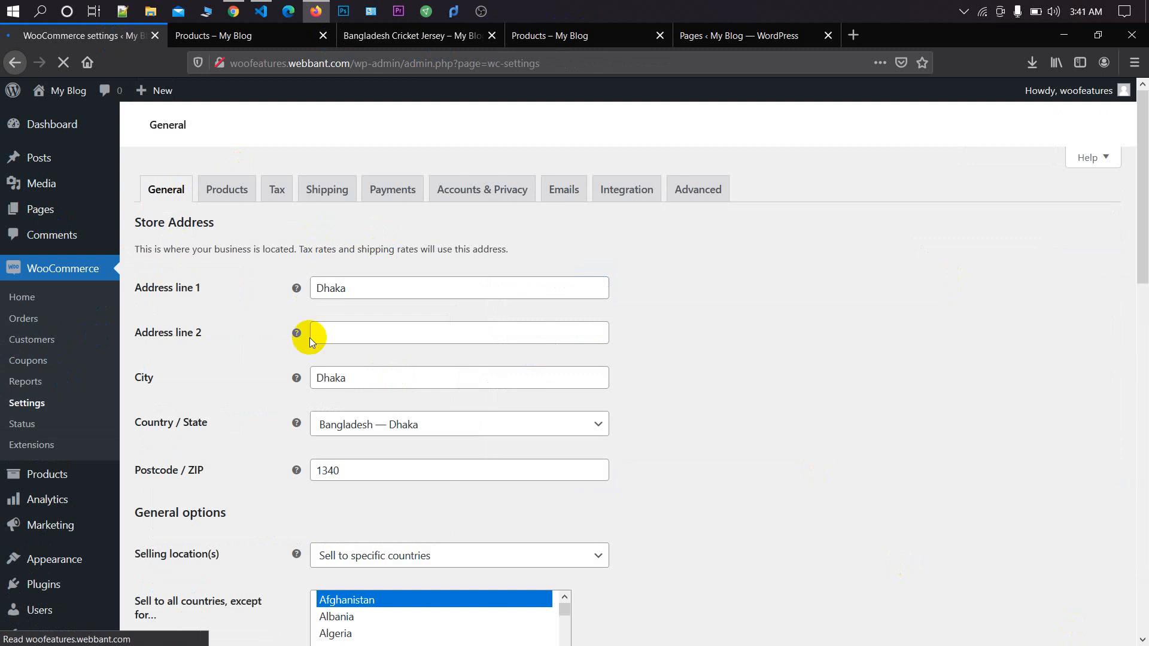
click(225, 191)
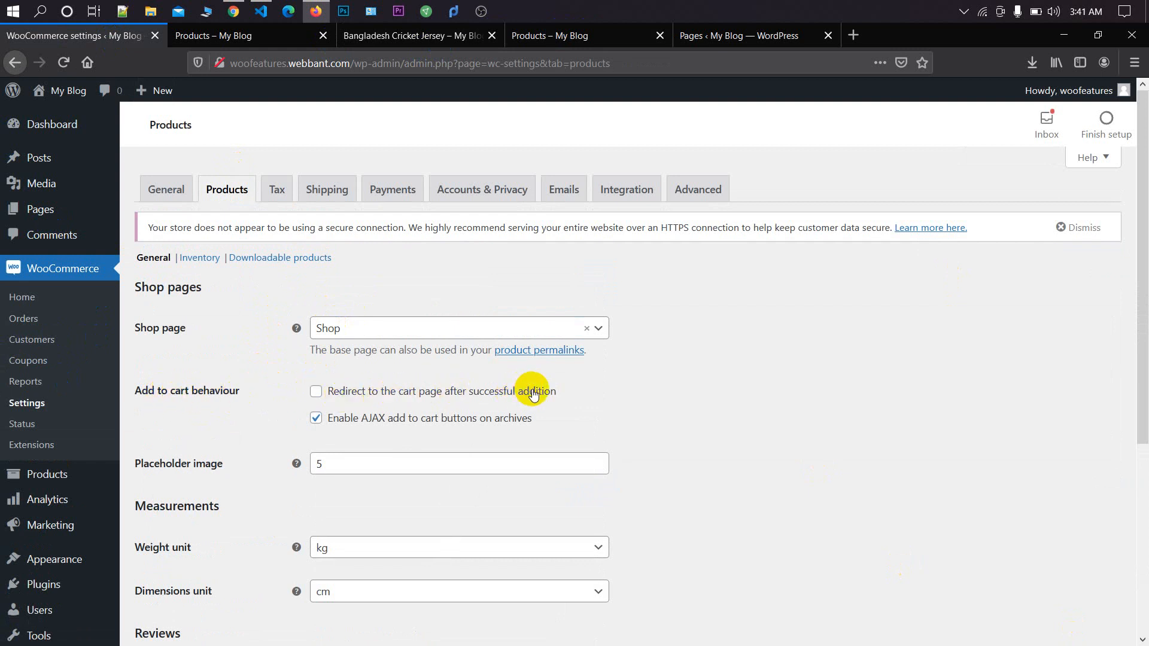
click(314, 395)
scroll(233, 479, down, 5)
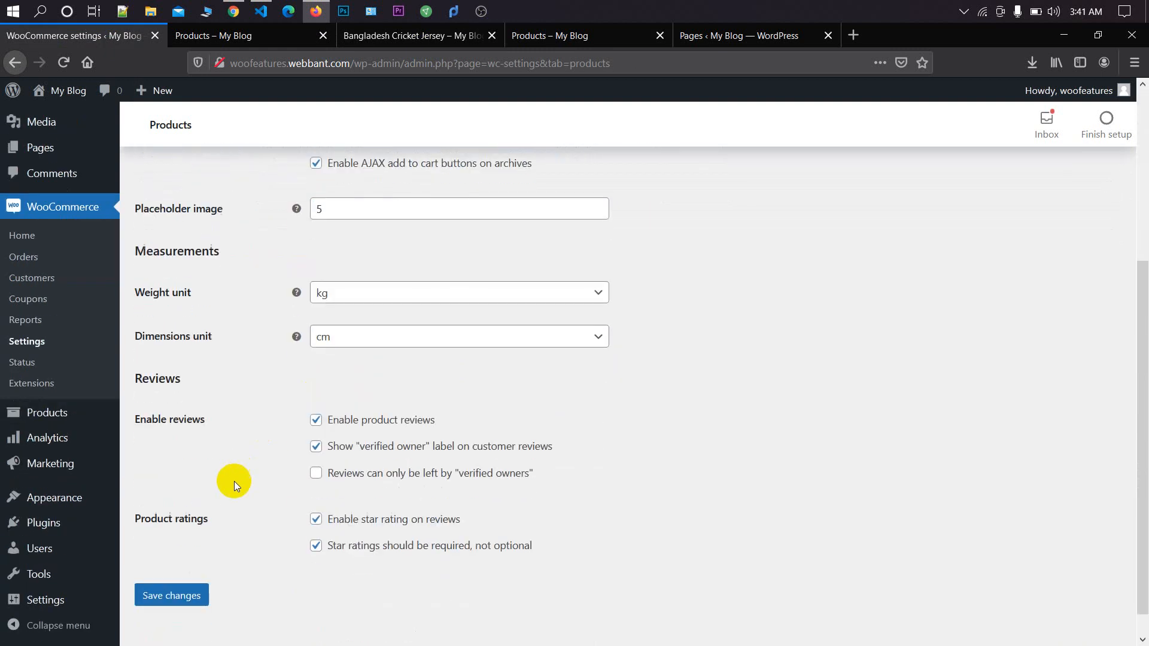
click(198, 559)
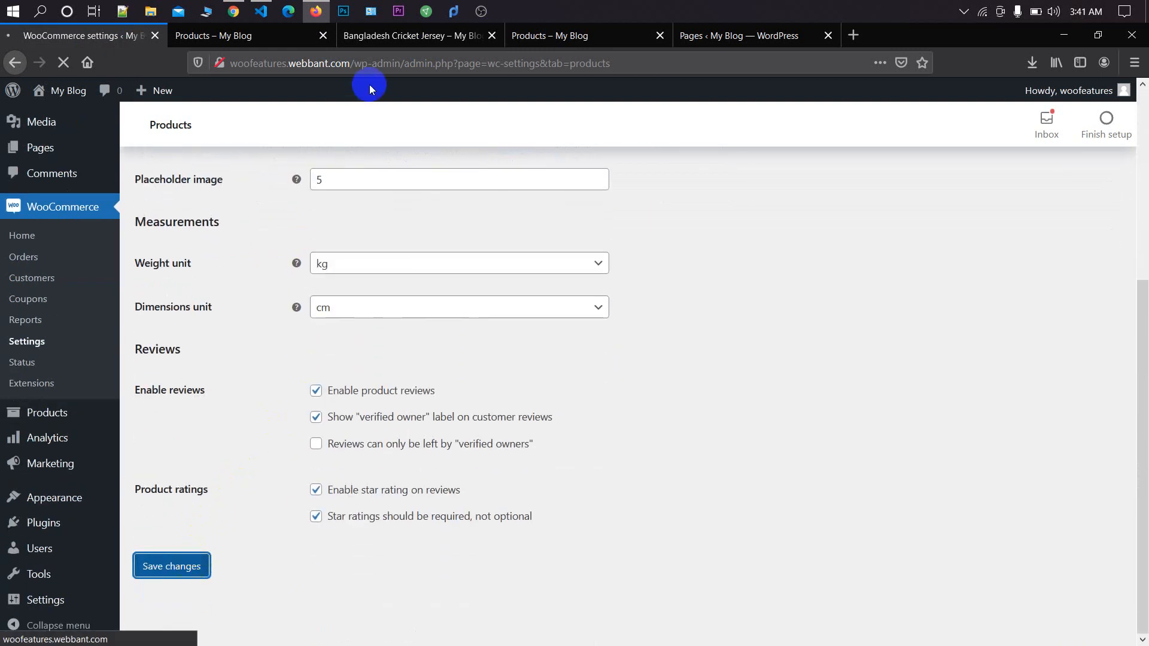
Step: Add one Bangladesh Cricket Jersey to the cart from its storefront page and check the cart and shop pages
click(439, 39)
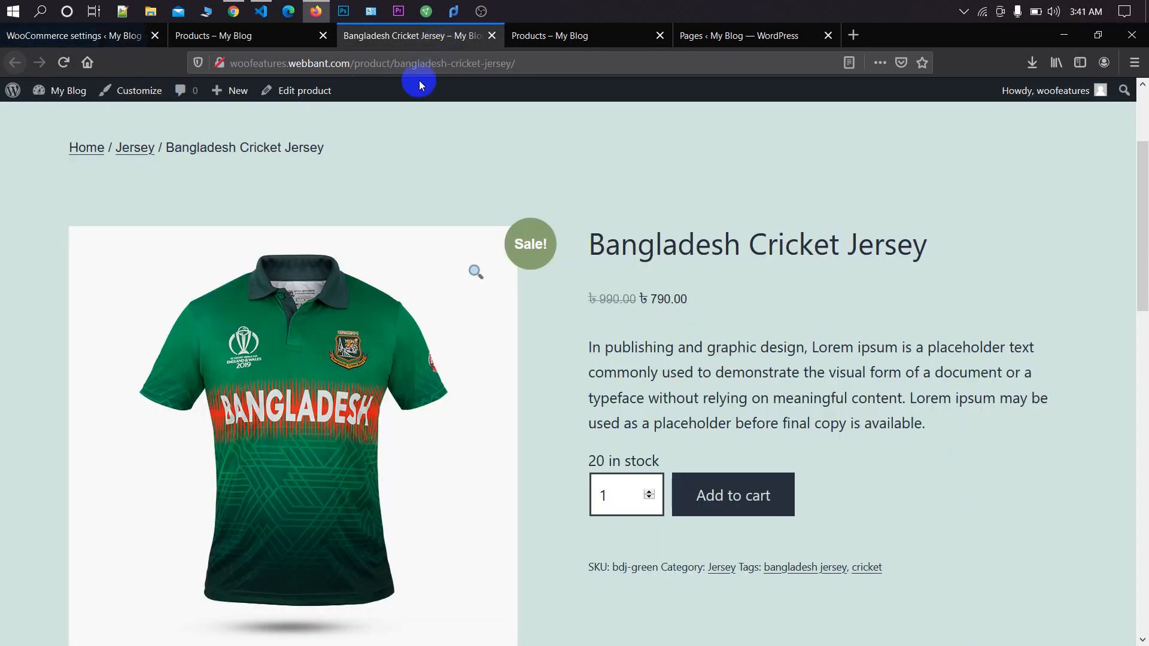
scroll(559, 328, down, 3)
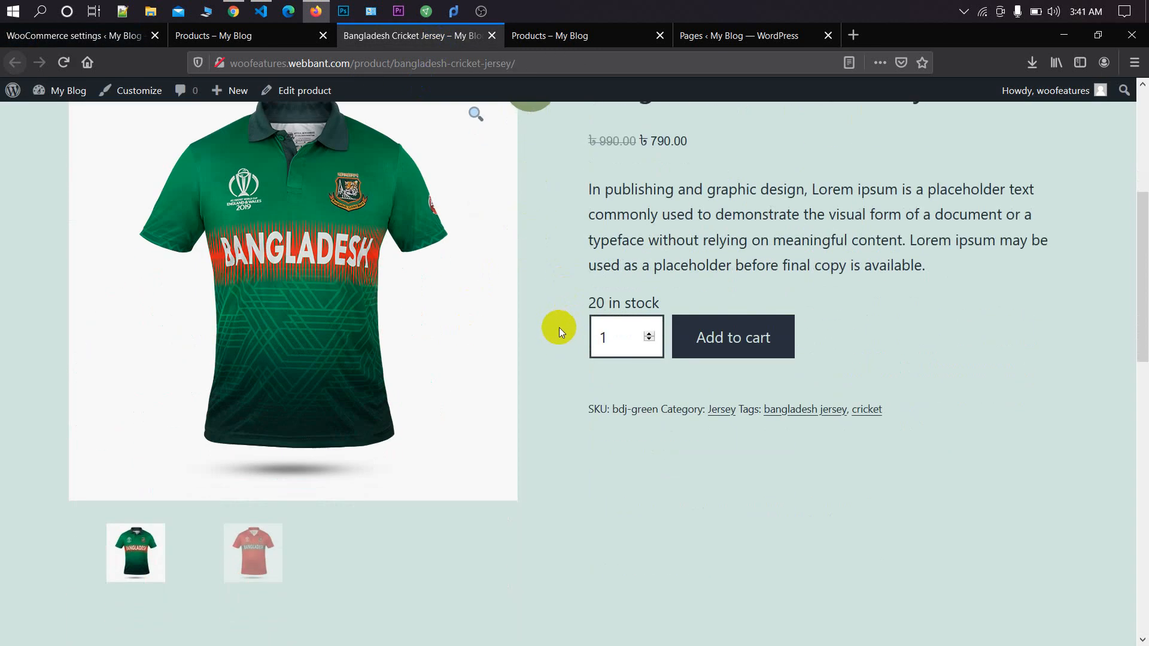
click(726, 347)
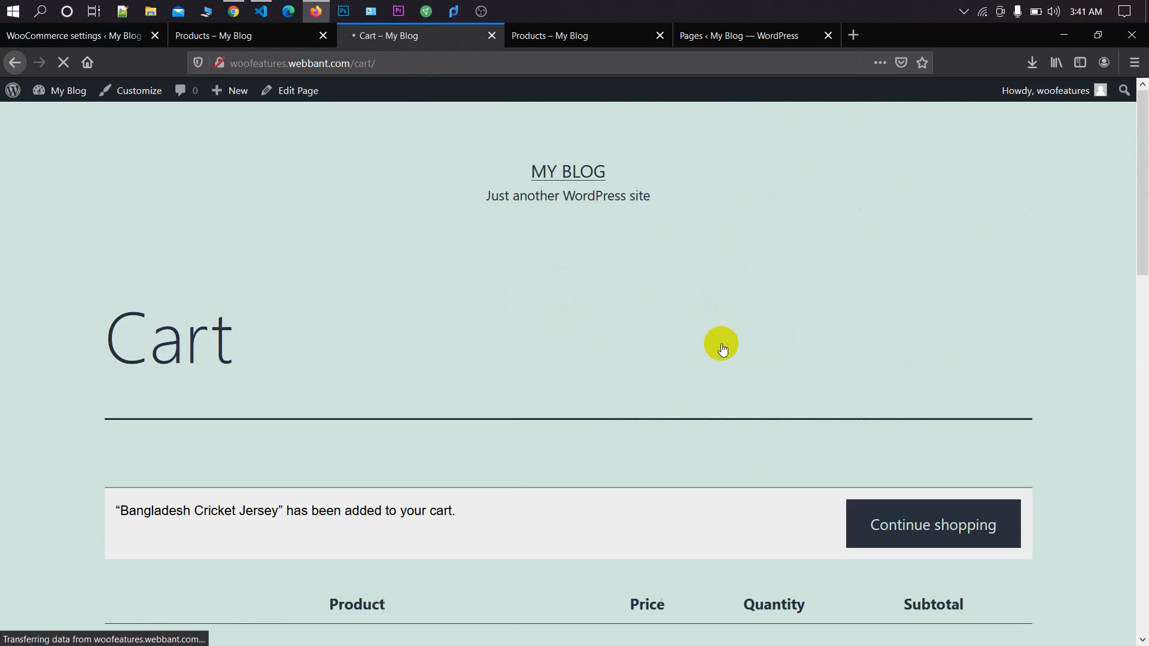
scroll(407, 256, down, 4)
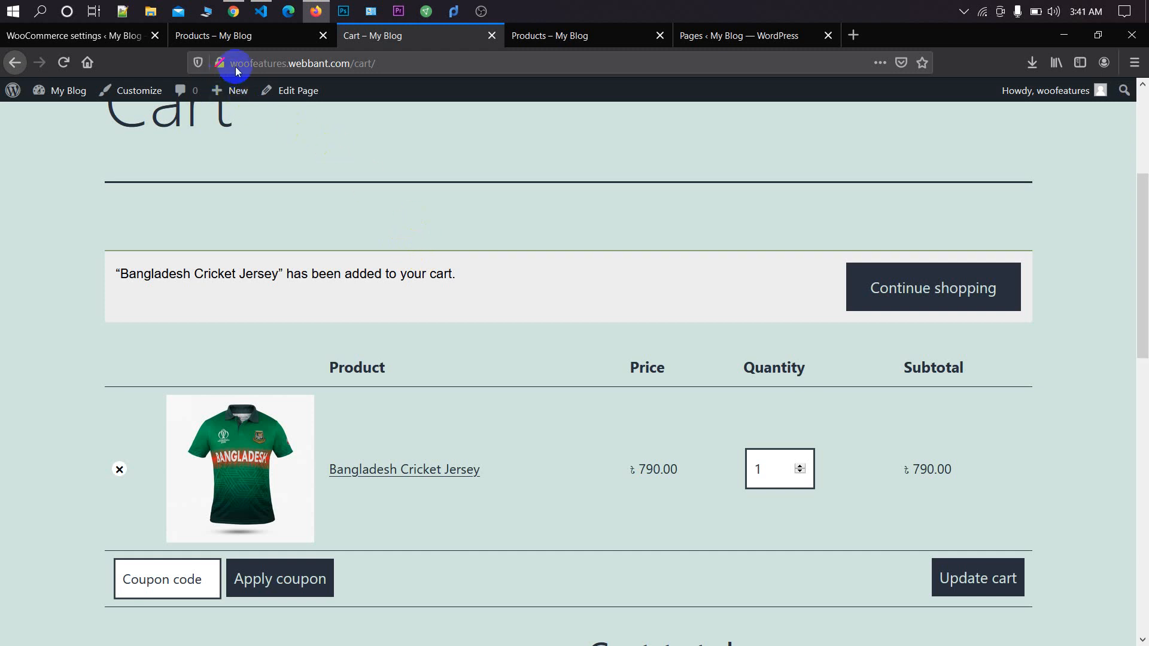
click(206, 41)
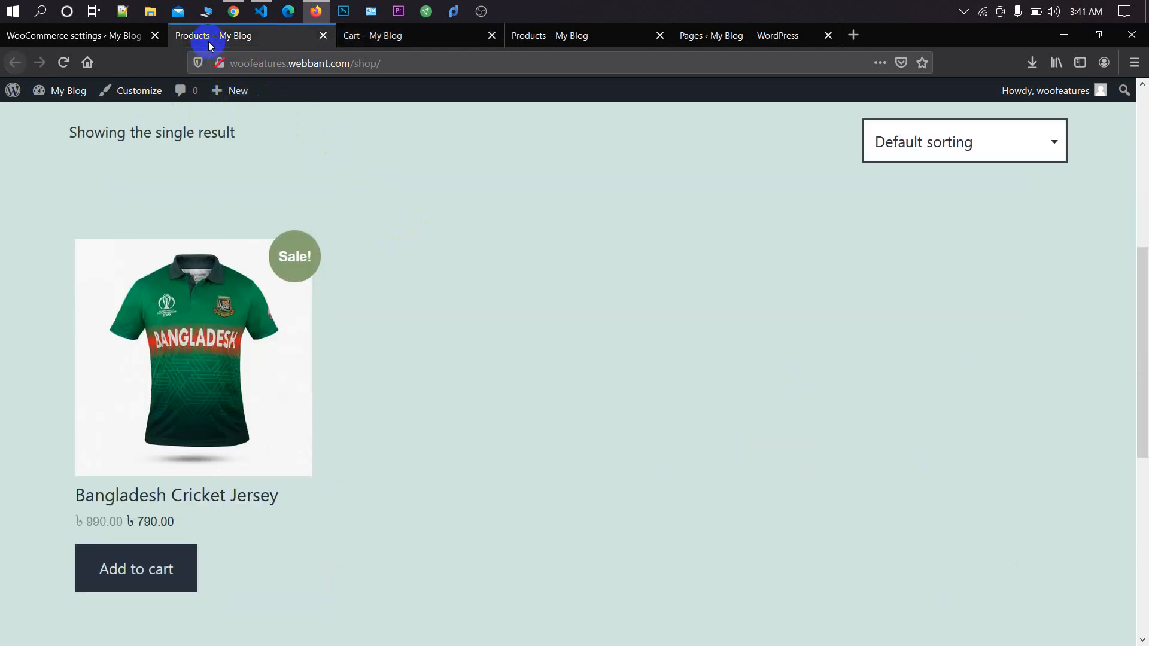
Step: Disable redirecting to the cart page after successful addition in the product settings and save the changes
click(94, 46)
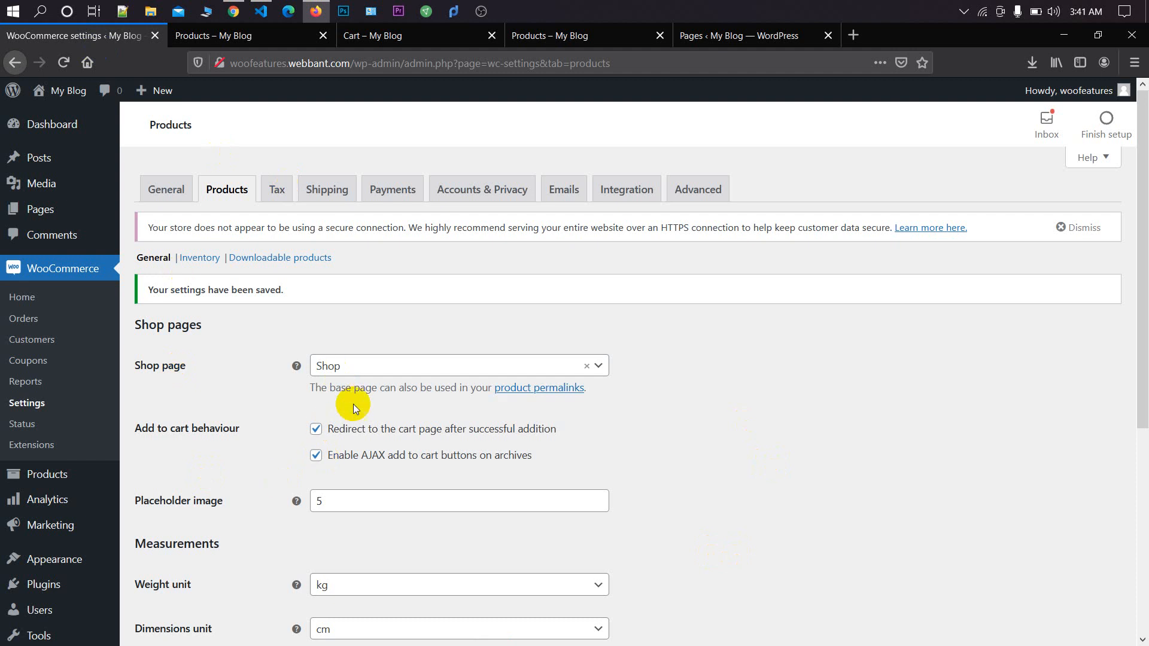
click(316, 429)
scroll(282, 408, down, 5)
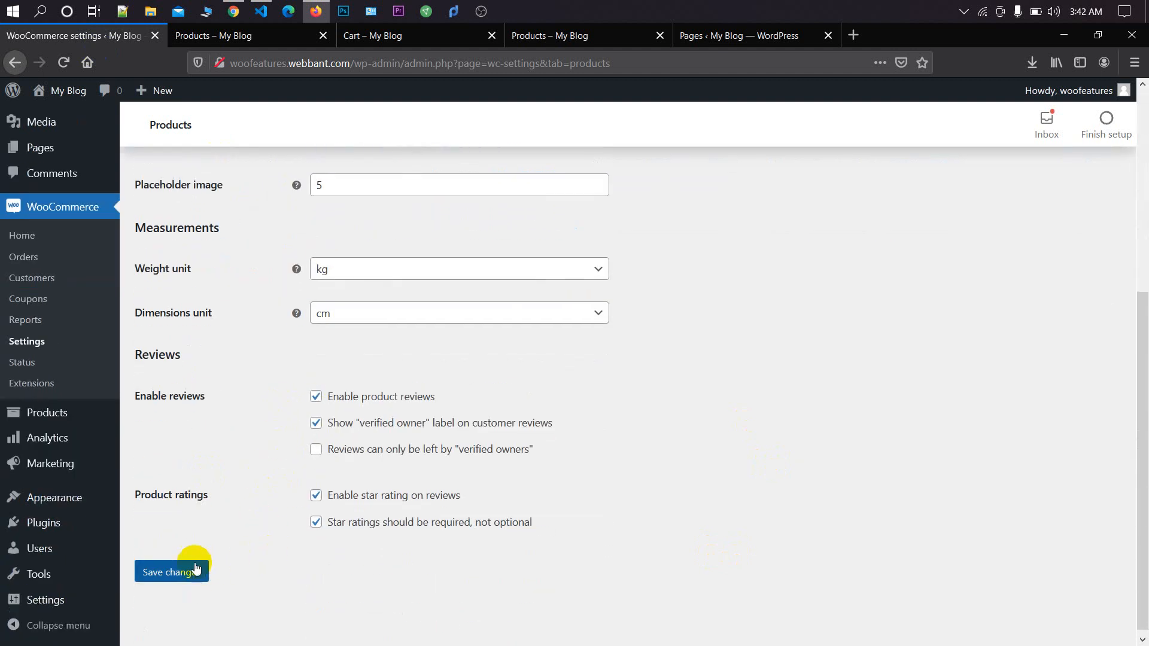
click(195, 569)
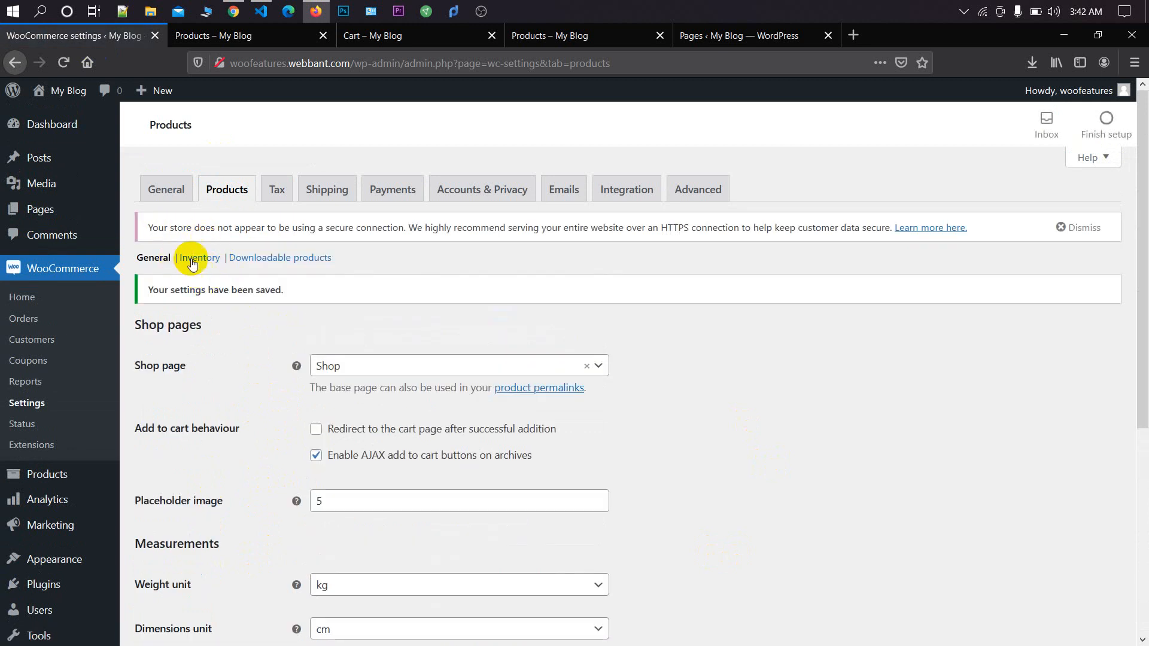
Step: Set the low stock threshold to 5 in the WooCommerce inventory settings and save the changes
click(204, 258)
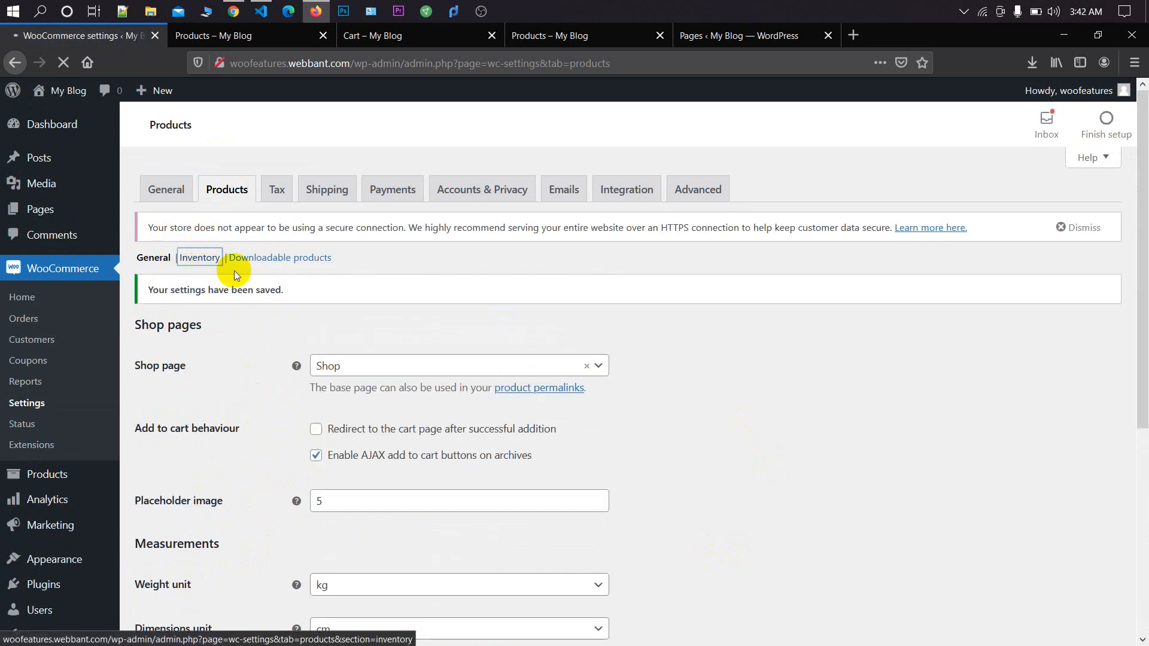
scroll(259, 311, down, 3)
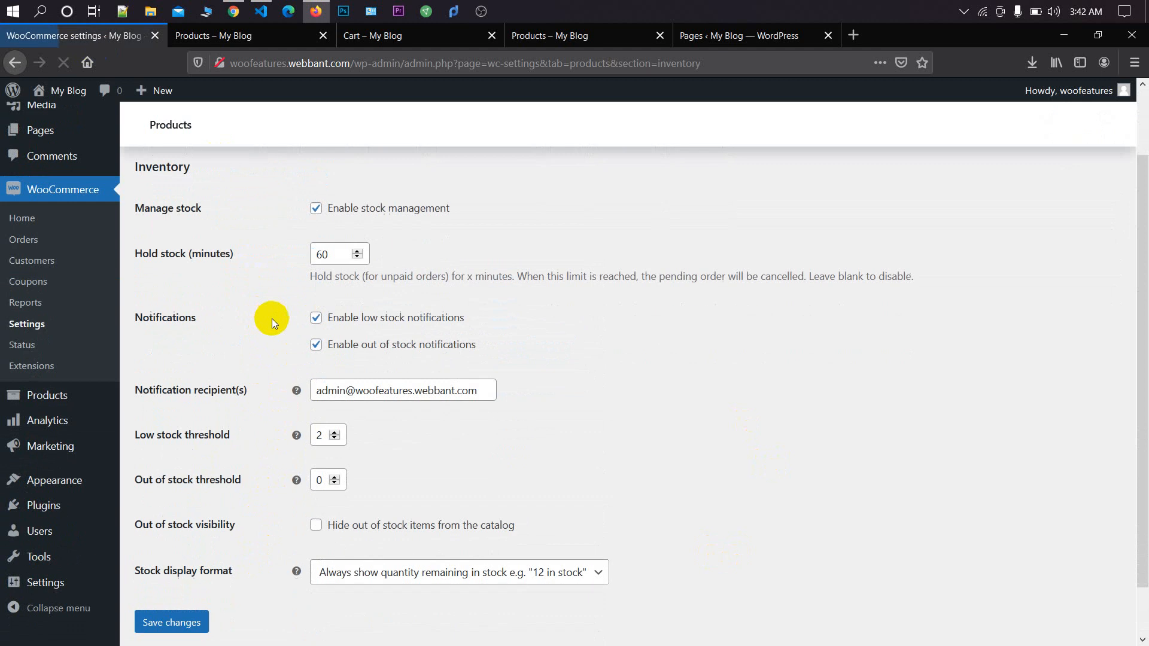
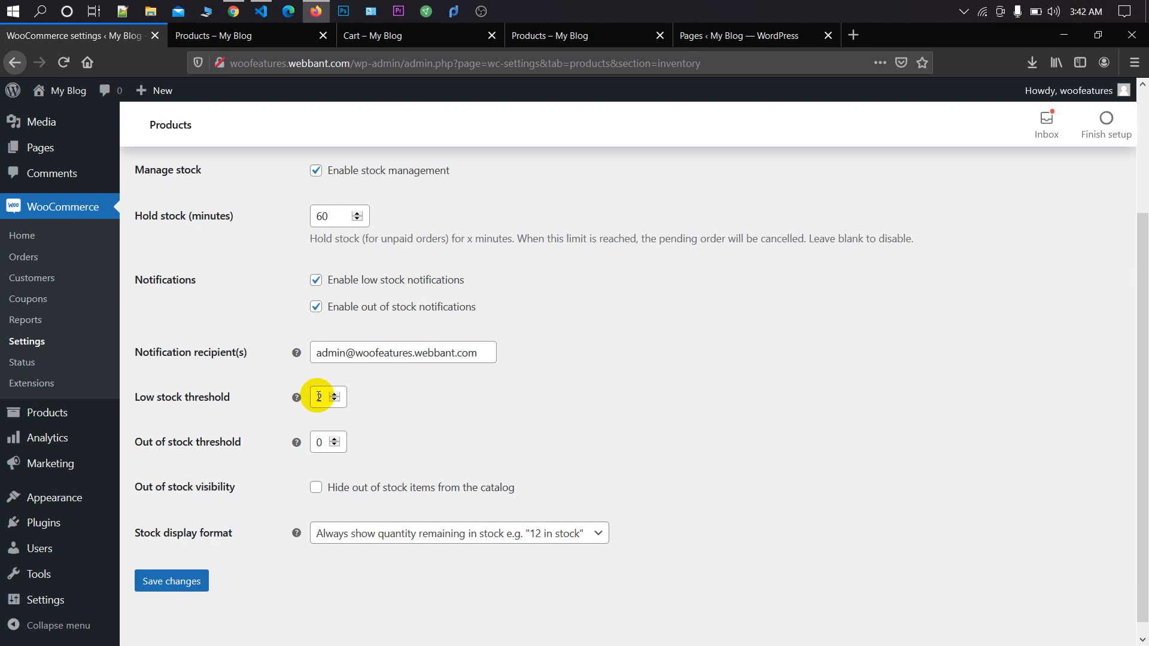
drag(324, 397, 317, 393)
text(5)
click(159, 579)
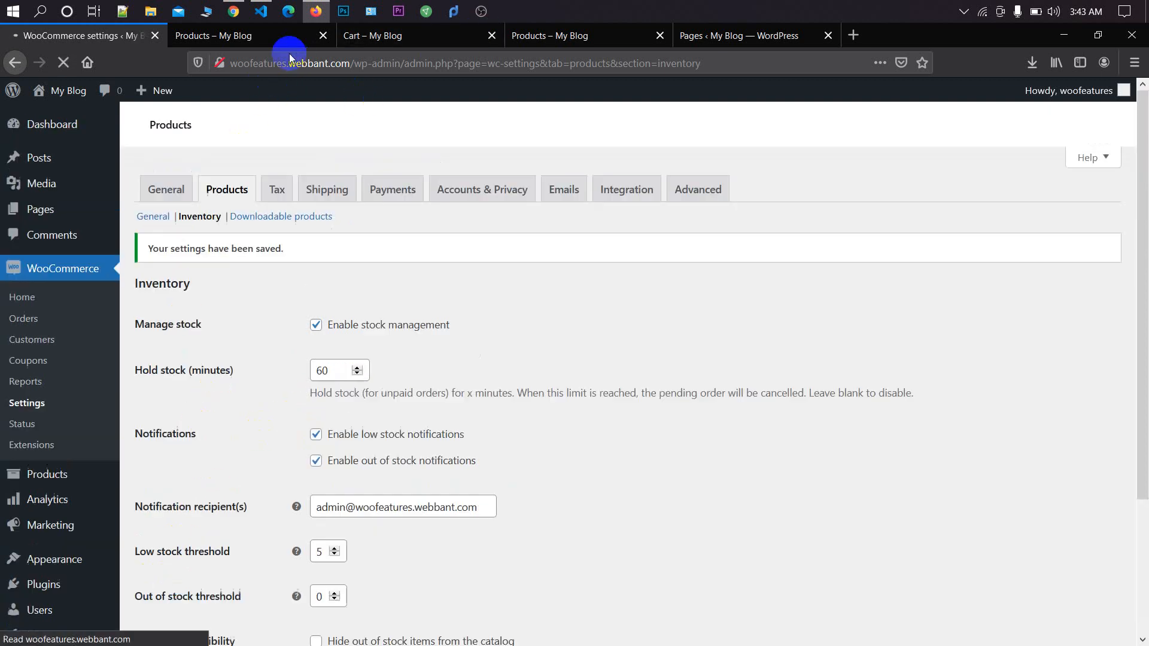
Step: Look over the open storefront shop pages, from the product listing to the page header
click(251, 37)
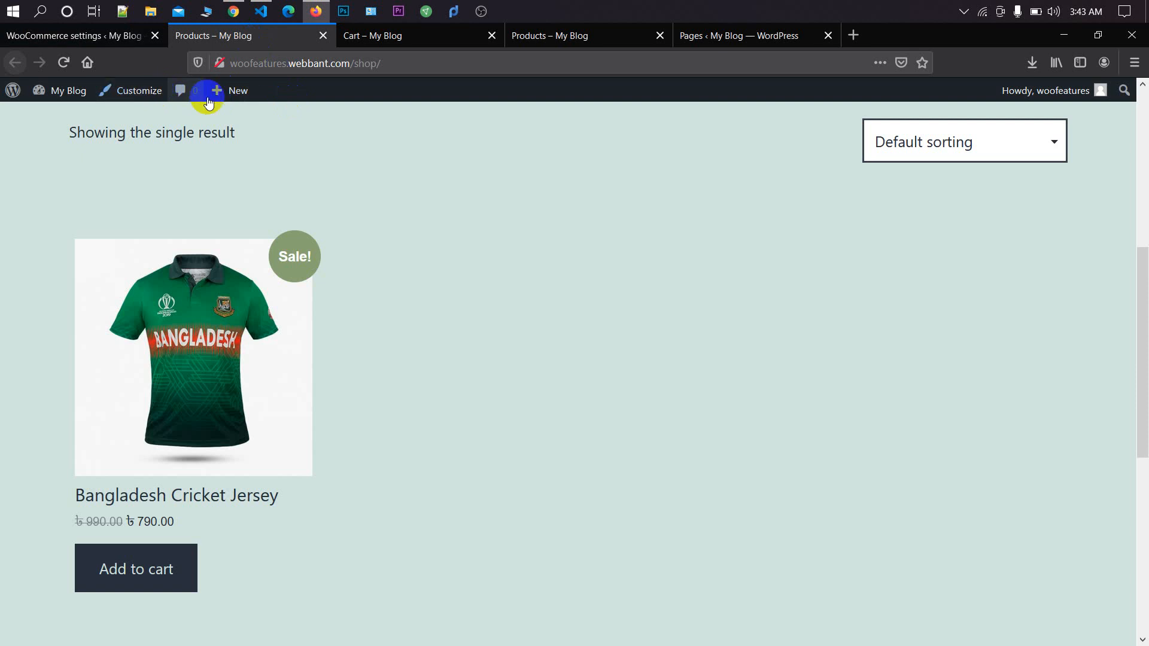
scroll(321, 158, up, 5)
scroll(359, 269, down, 4)
click(539, 34)
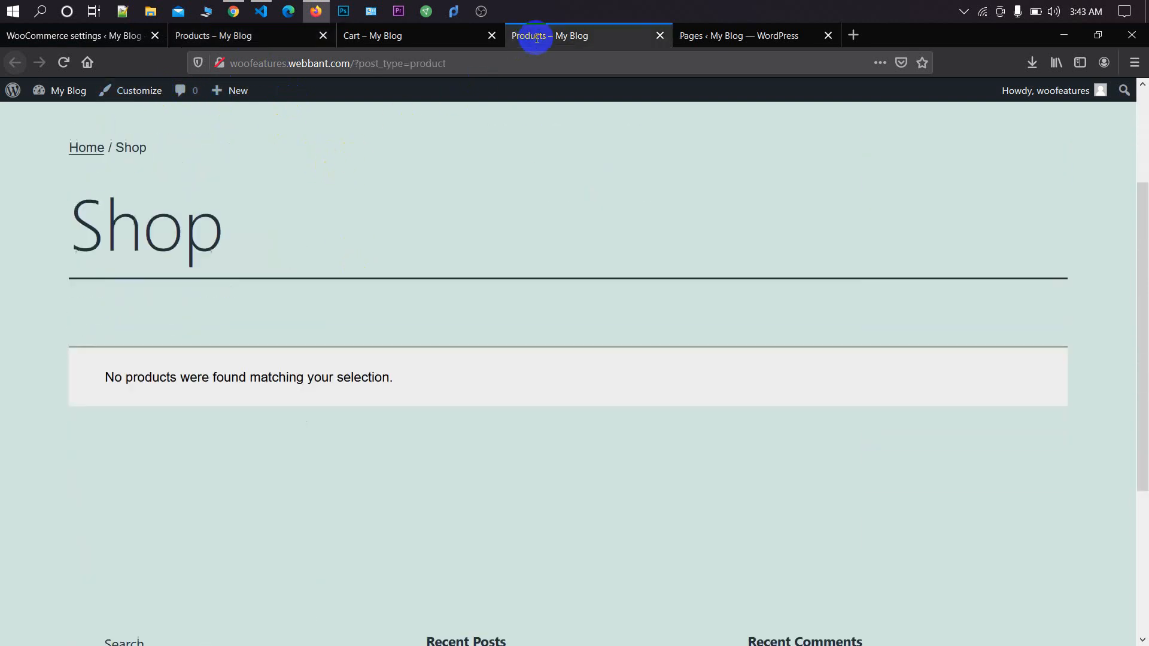
scroll(323, 155, up, 3)
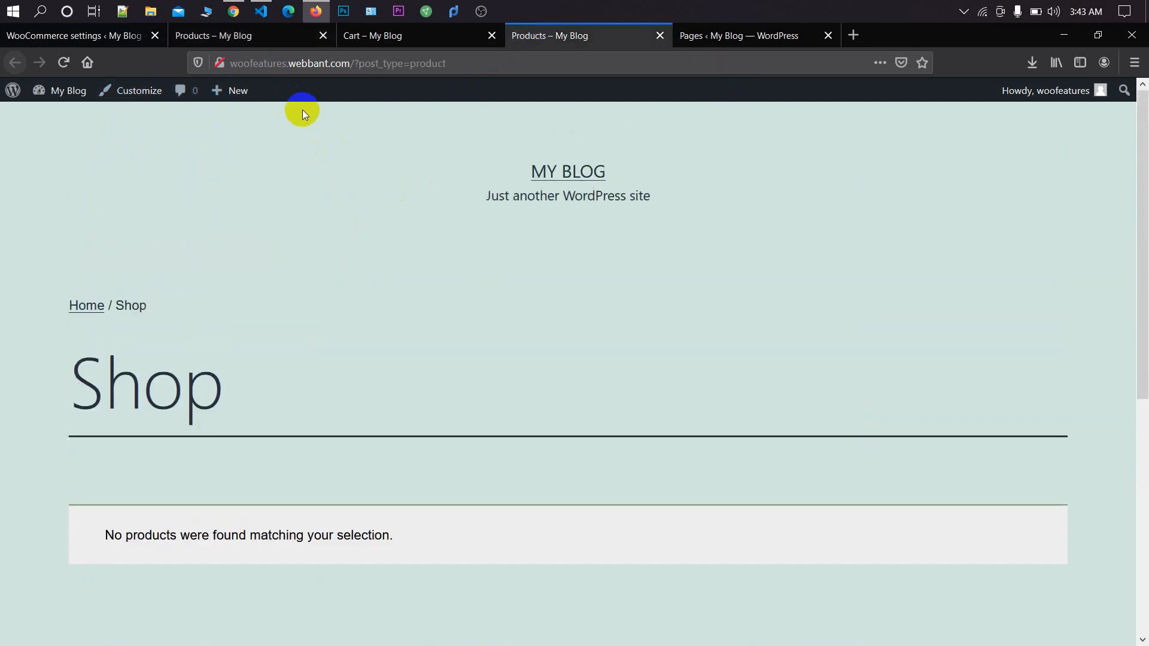
Step: Open the Bangladesh Cricket Jersey product for editing and check its inventory data, including the low stock threshold
click(257, 36)
click(188, 465)
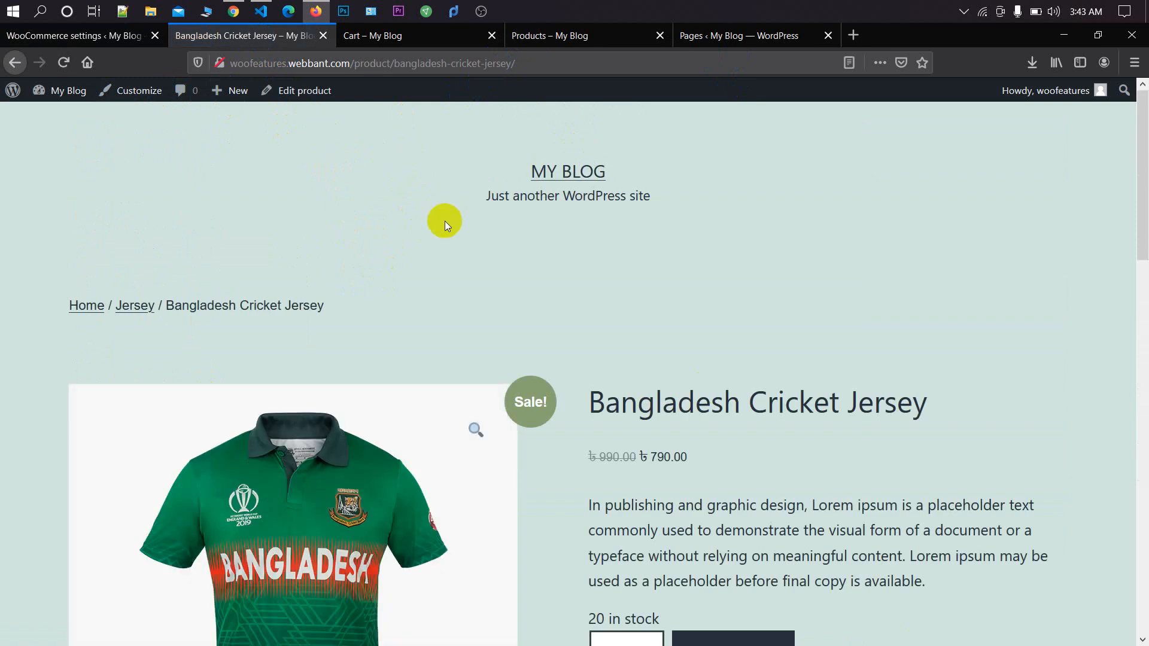
click(303, 91)
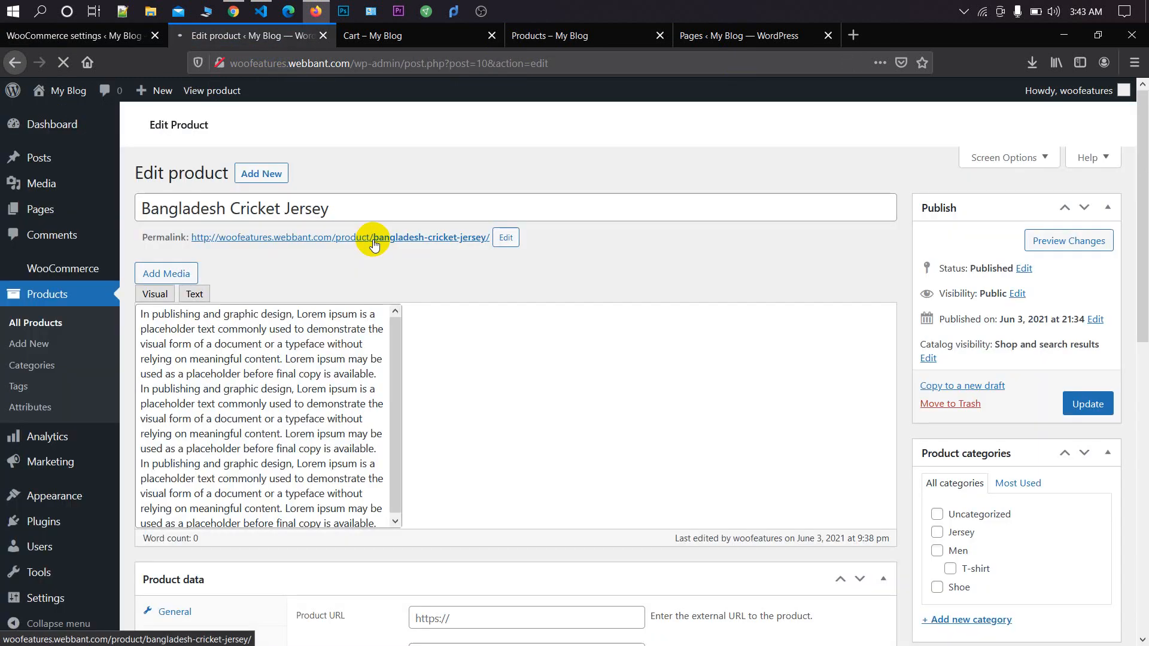
scroll(374, 250, down, 5)
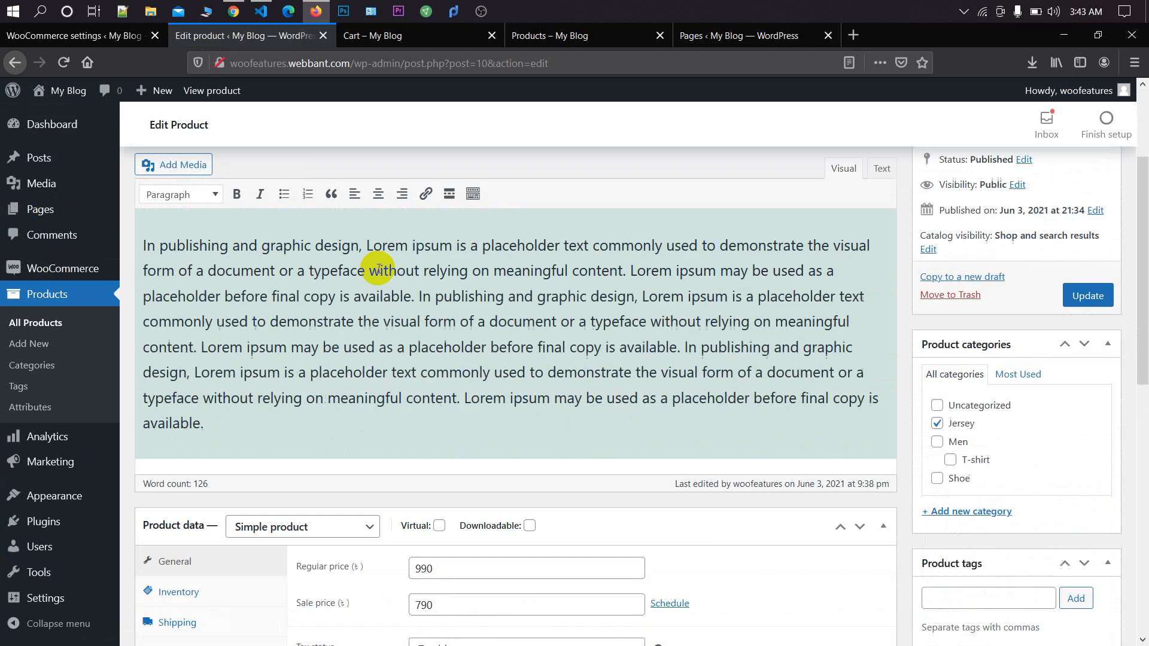
scroll(377, 261, down, 5)
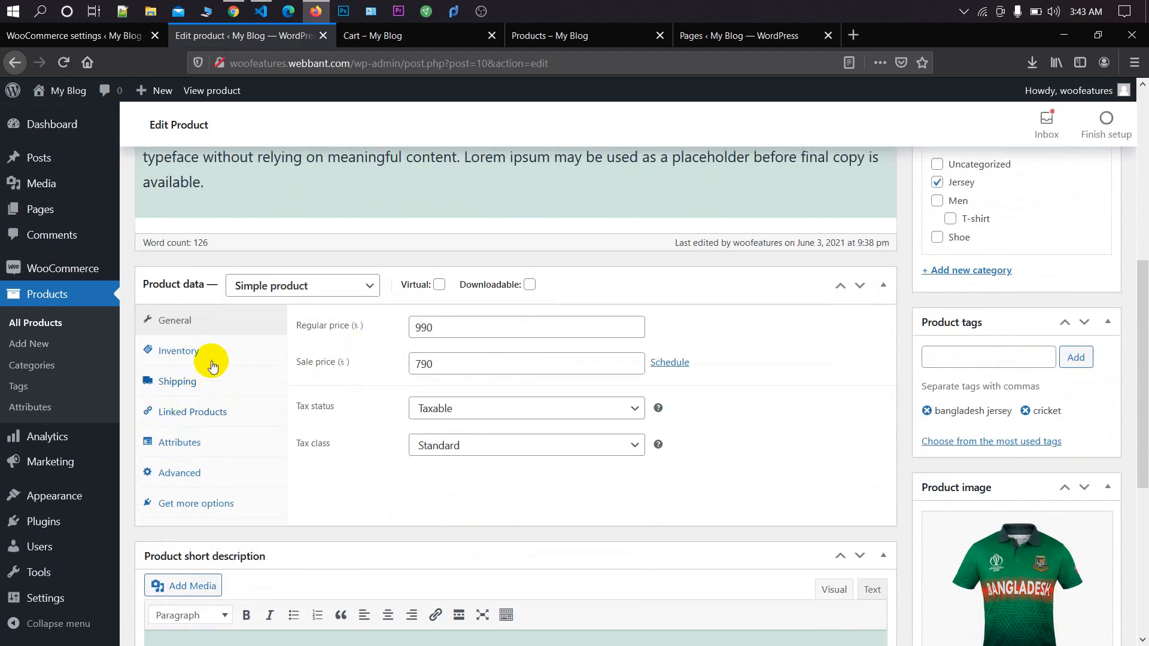
click(214, 358)
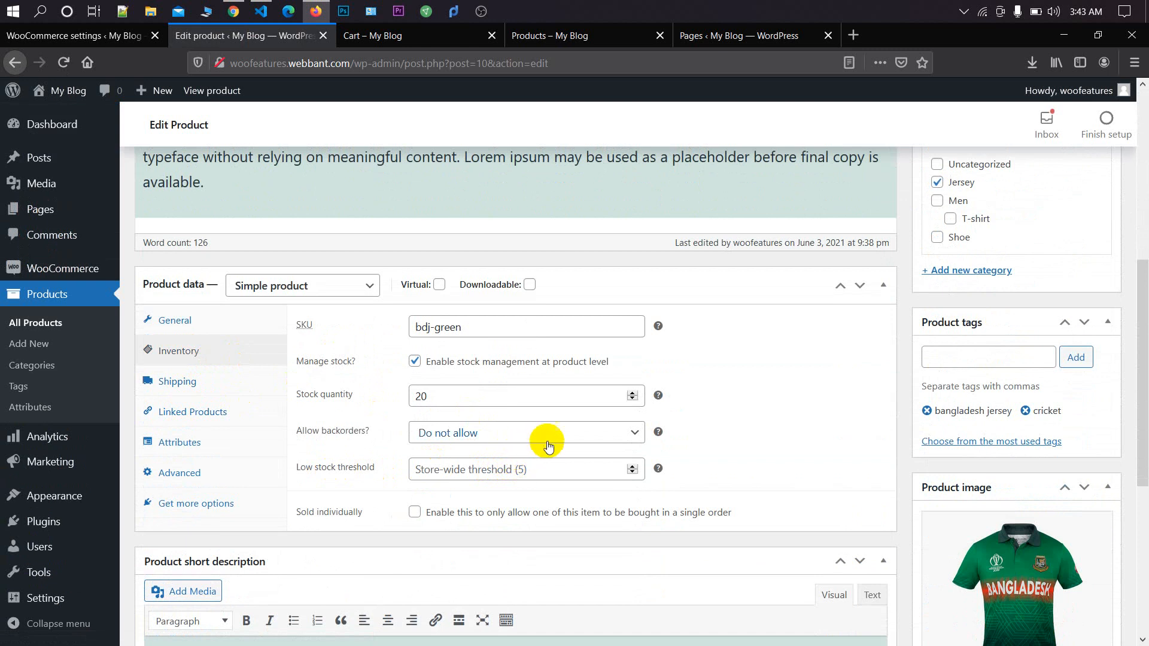
click(80, 37)
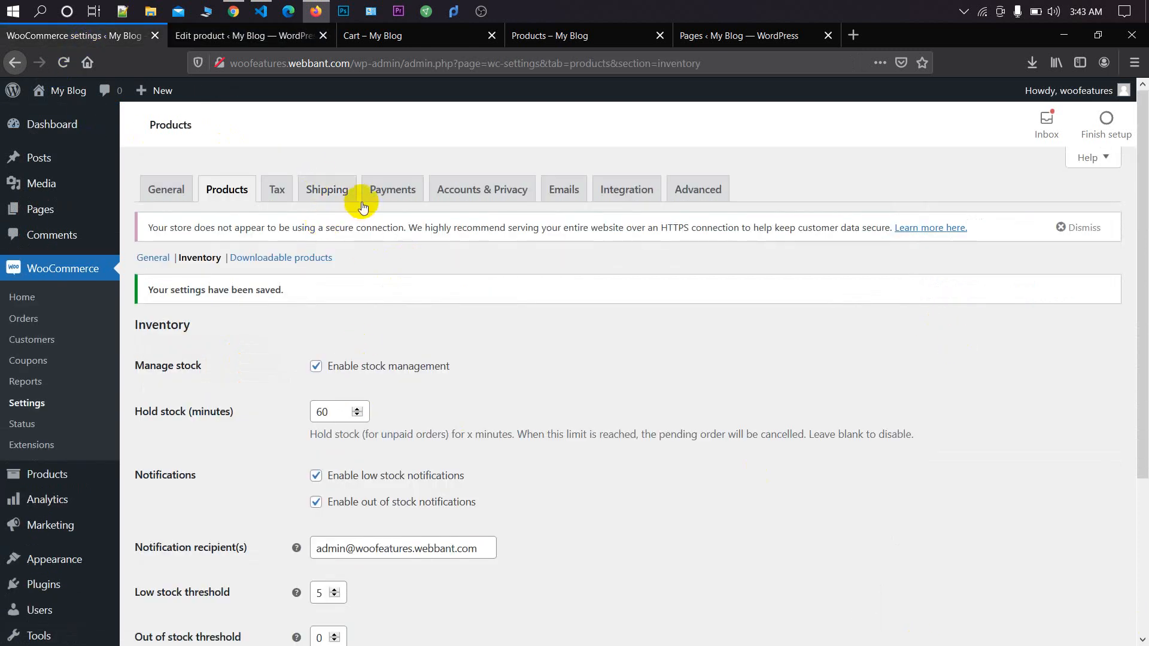
Step: Proceed from the cart to checkout and review the billing form, order summary and payment method notice
click(374, 35)
scroll(651, 359, down, 3)
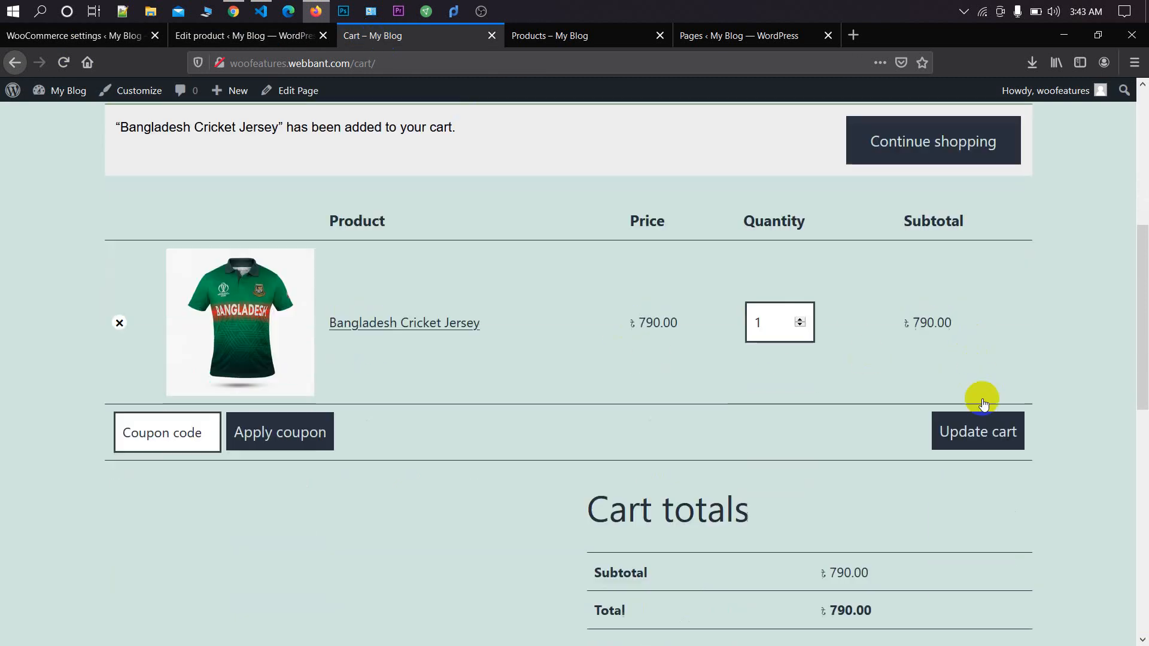
scroll(892, 433, down, 3)
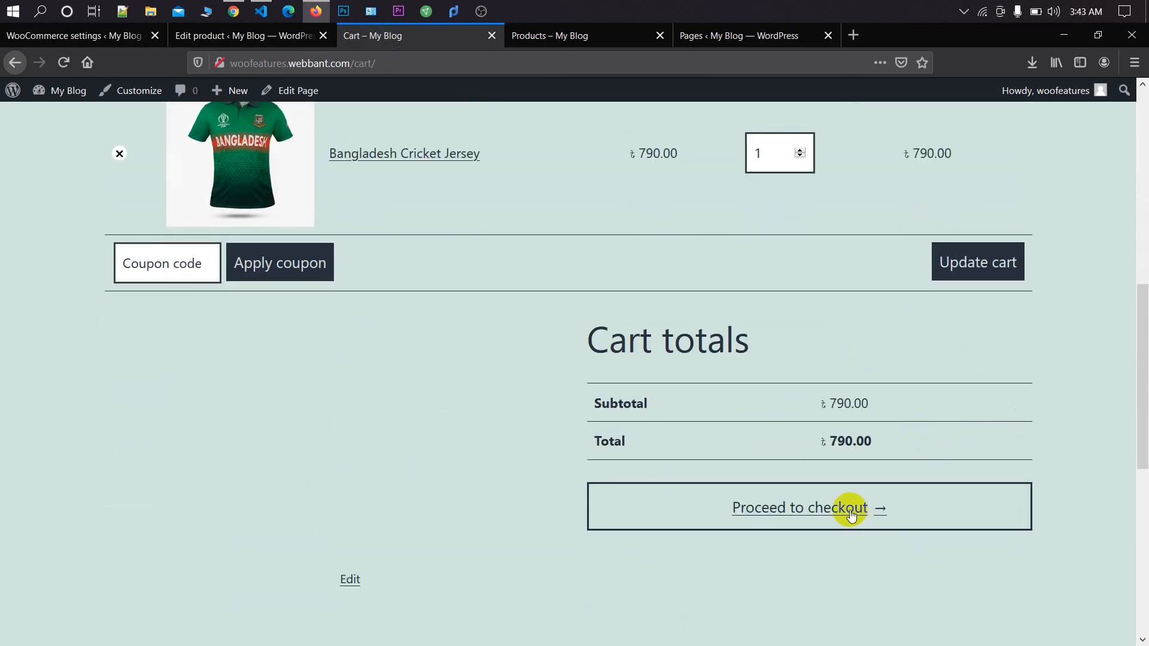
click(851, 513)
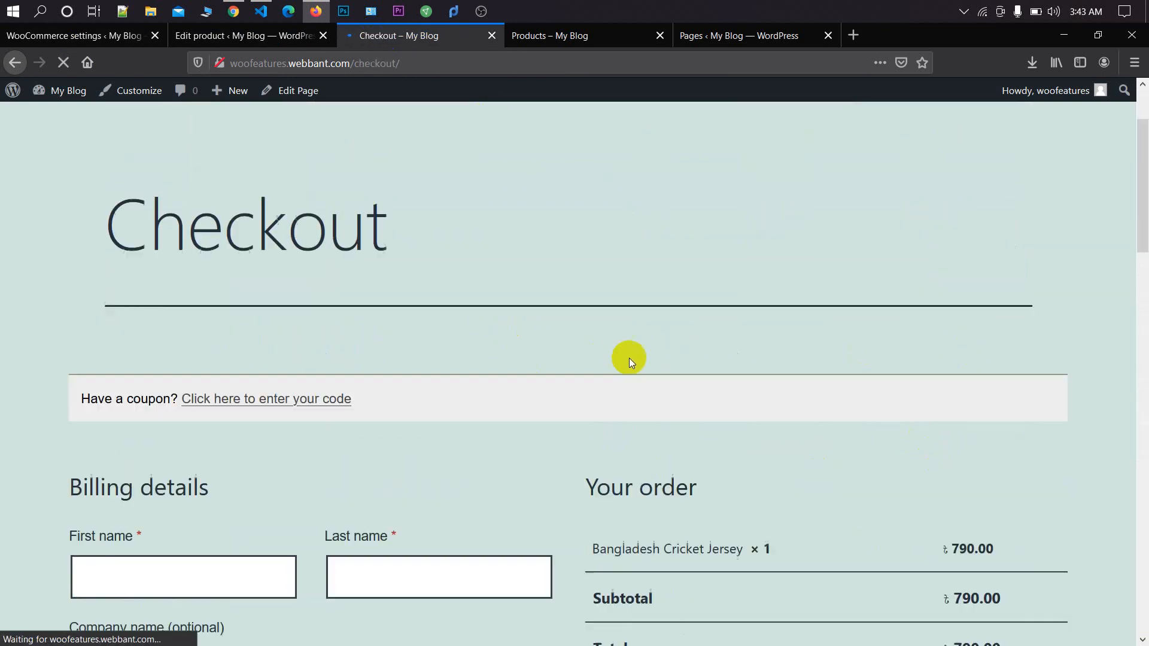
scroll(687, 365, down, 5)
scroll(695, 464, down, 3)
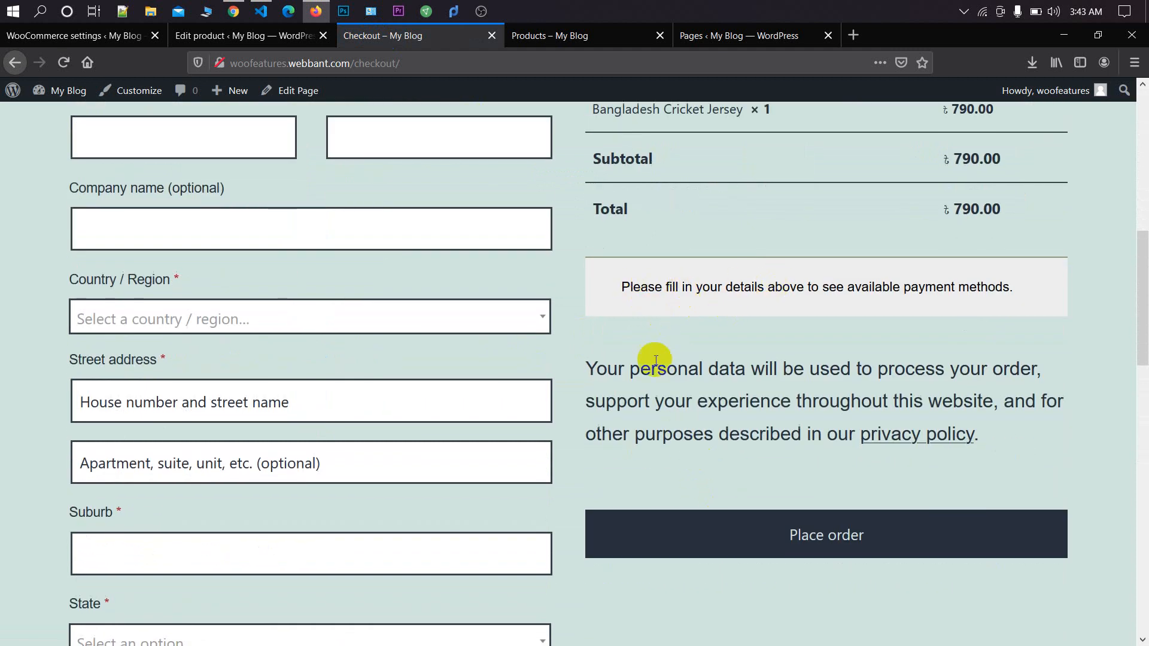
scroll(684, 346, up, 2)
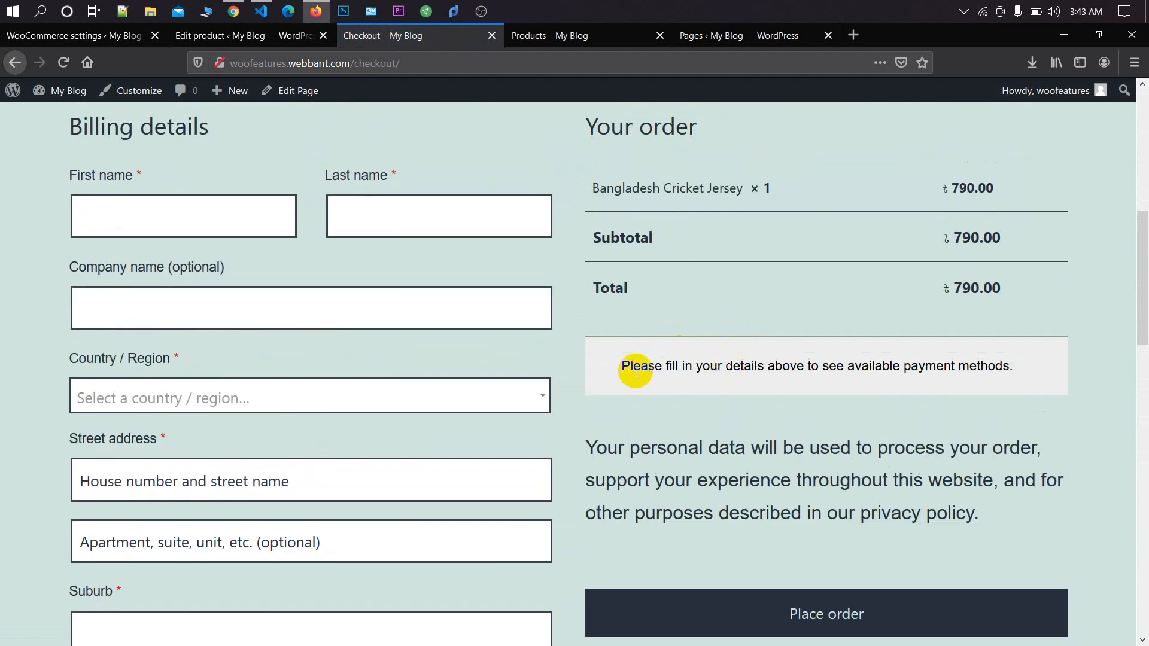
drag(648, 366, 706, 363)
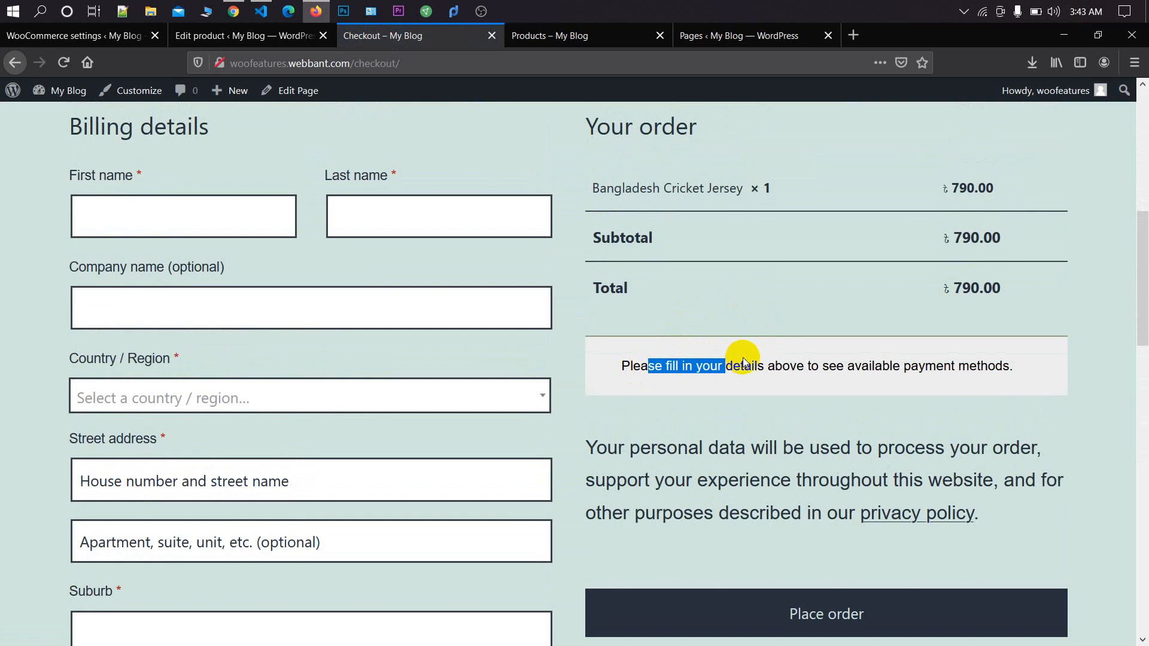
click(713, 366)
scroll(694, 366, down, 5)
scroll(688, 365, up, 5)
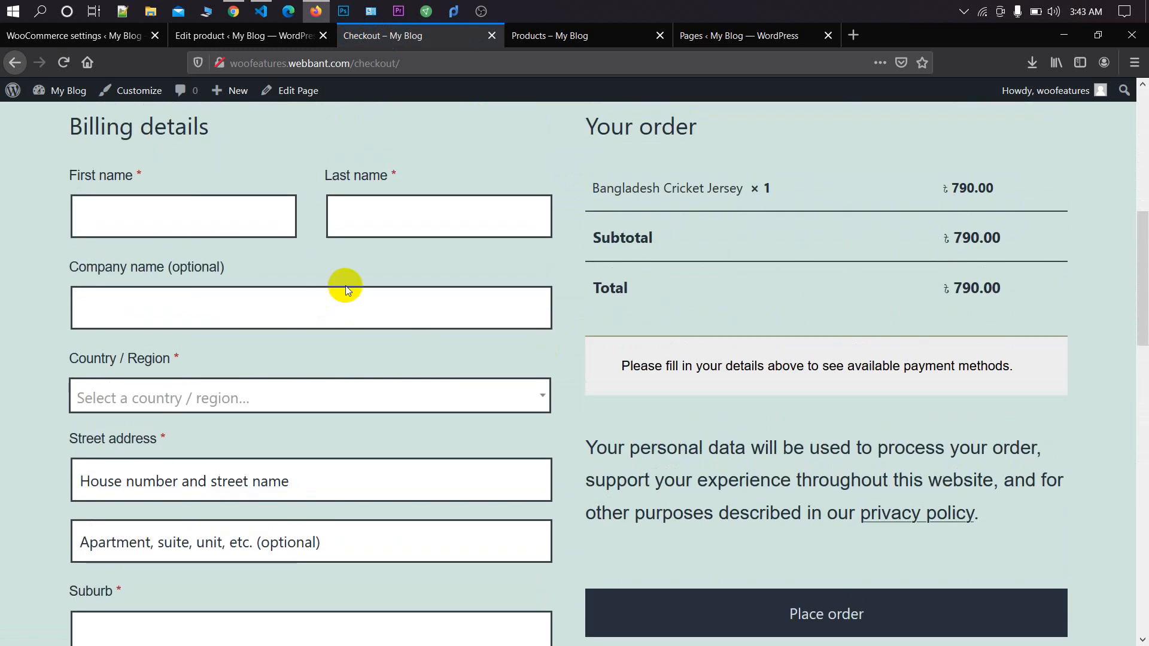
Step: Enter placeholder text for the first and last name in the checkout billing details
click(191, 209)
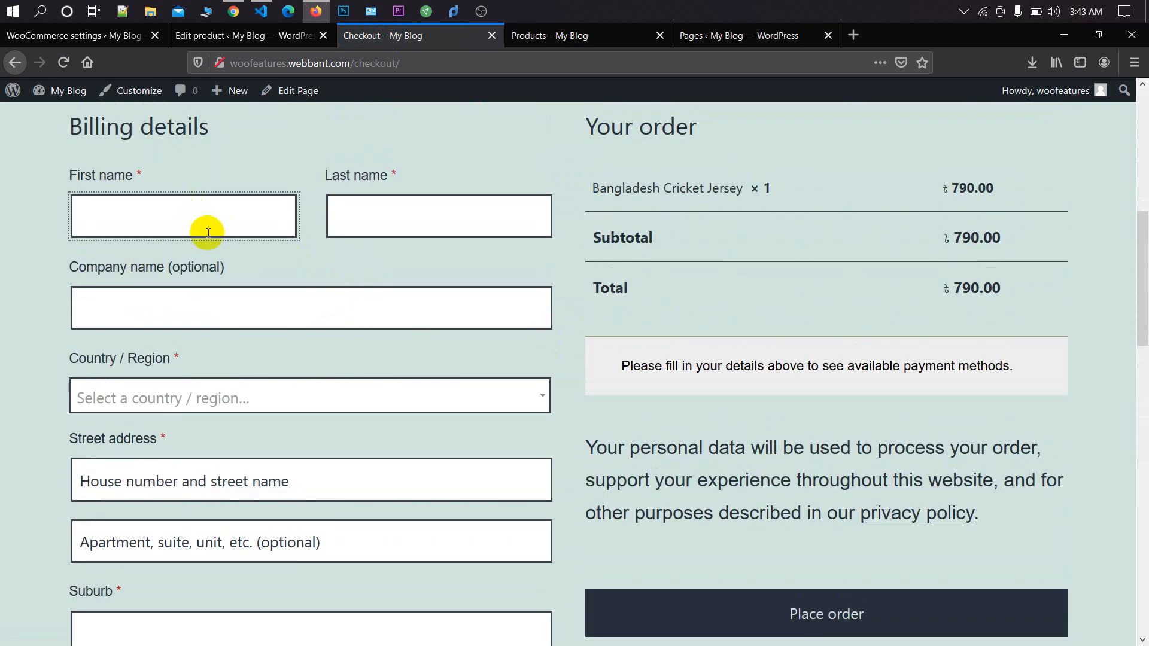
text(xcvxx)
click(344, 217)
text(cxcxcx)
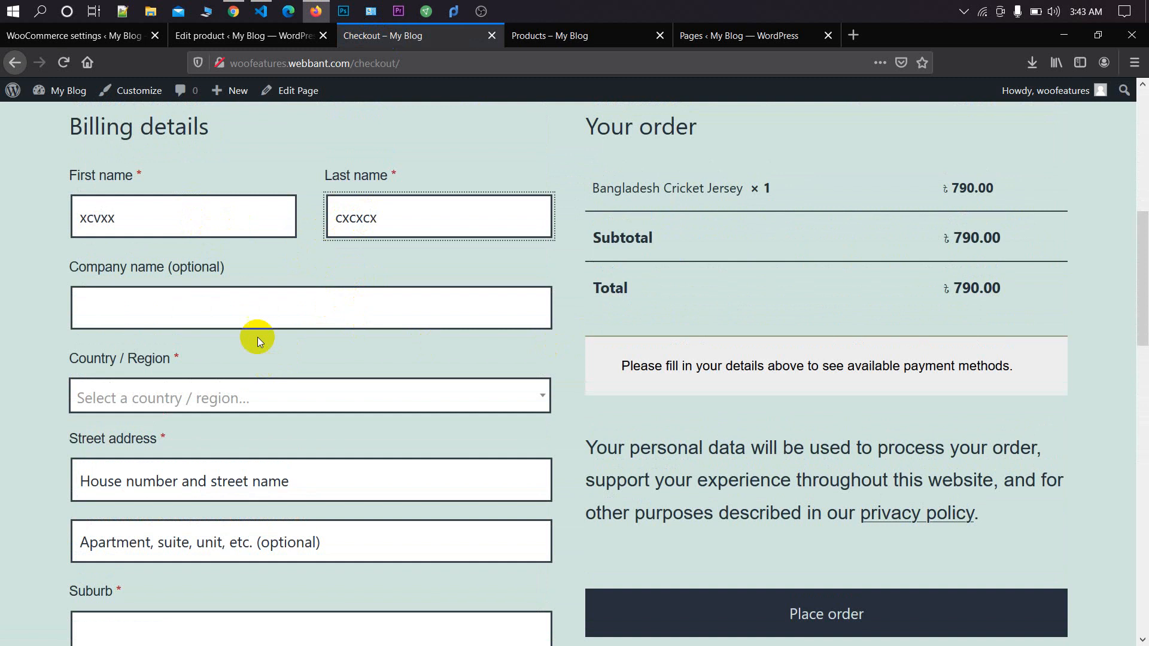
Step: Set the billing country to Bulgaria and read the payment notice in the order summary
click(257, 395)
text(xcxc)
key(ctrl+a)
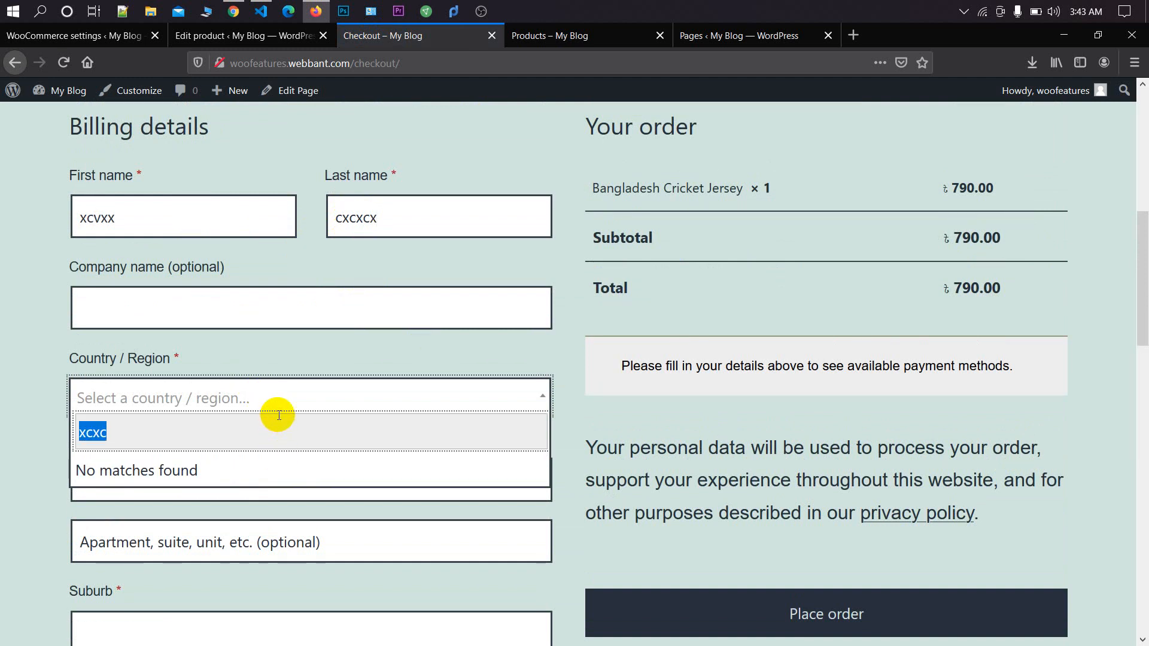
text(ba)
key(BackSpace)
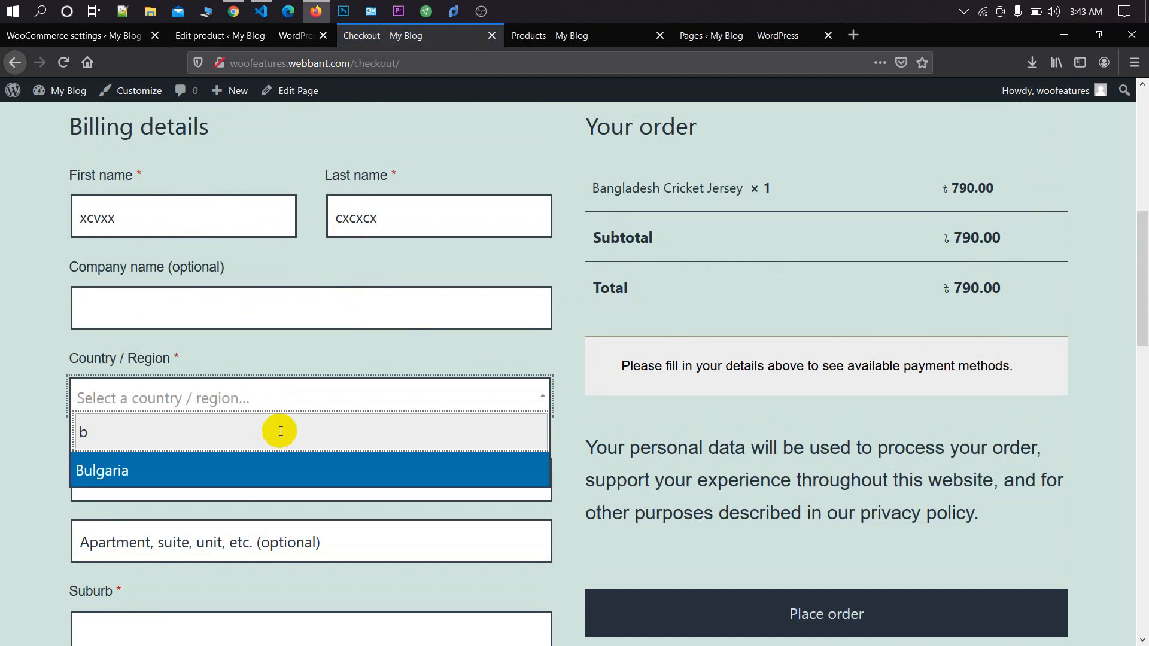
click(269, 468)
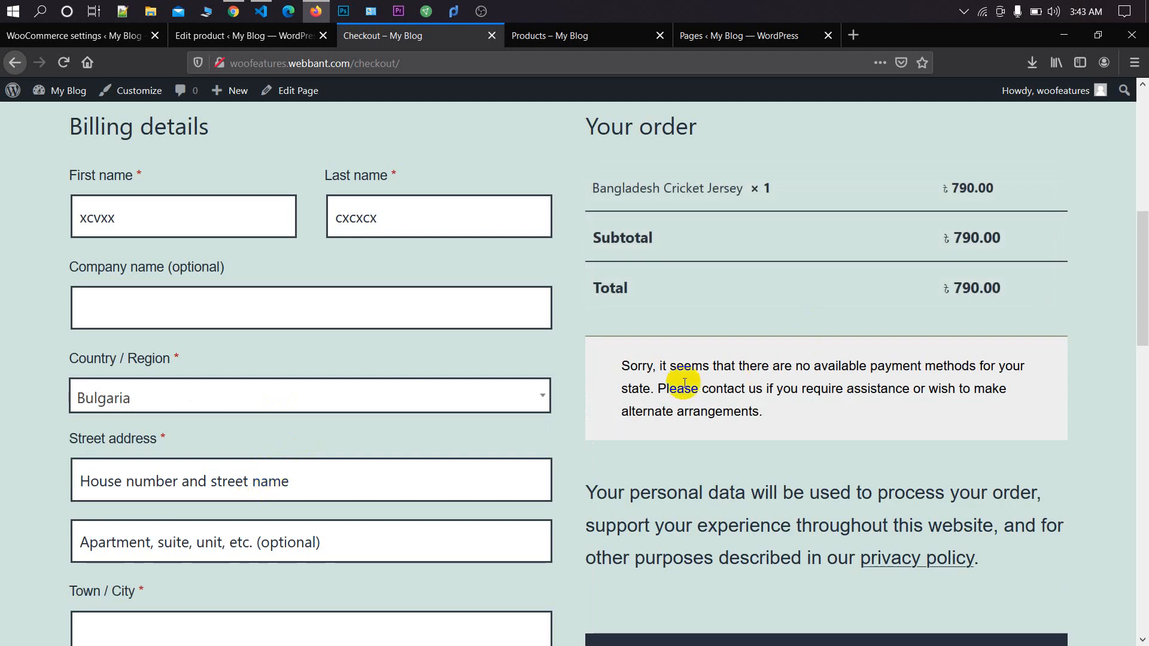
drag(662, 373, 920, 371)
click(920, 371)
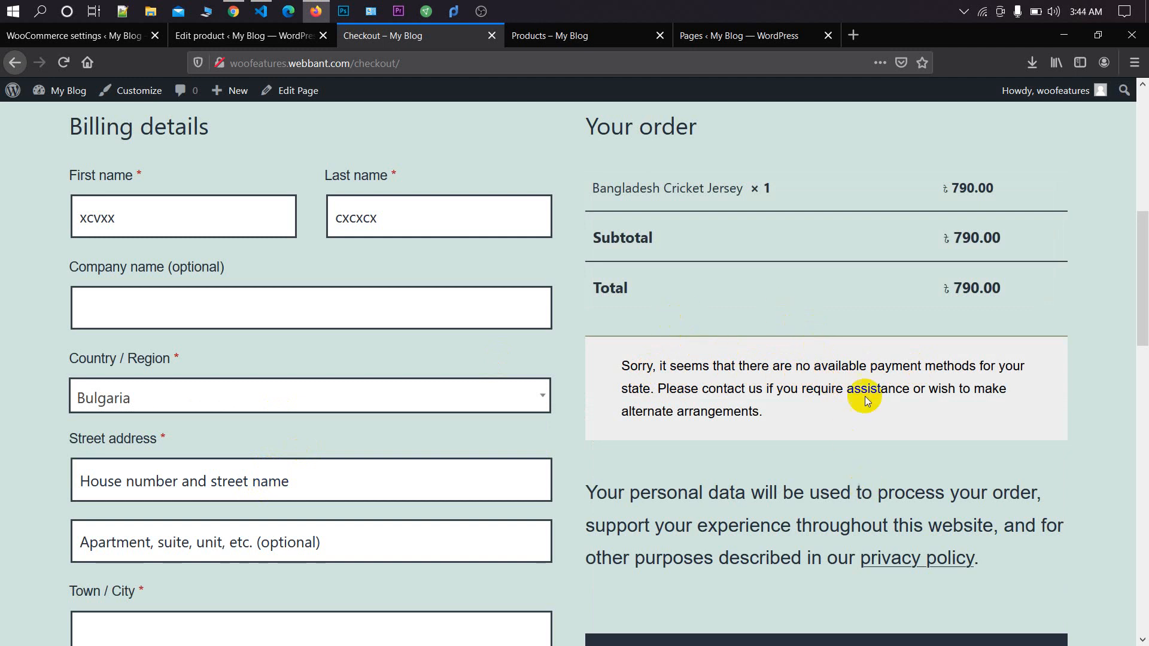
Step: Enable the Cash on delivery payment method in the WooCommerce settings and save the changes
click(90, 33)
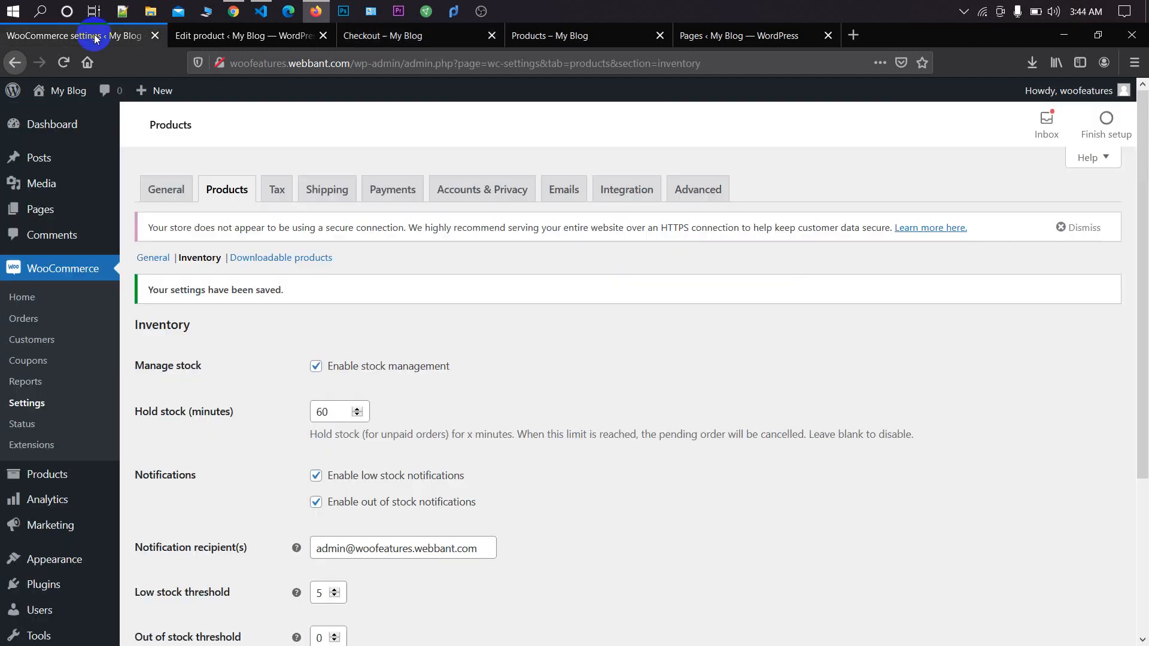
click(400, 199)
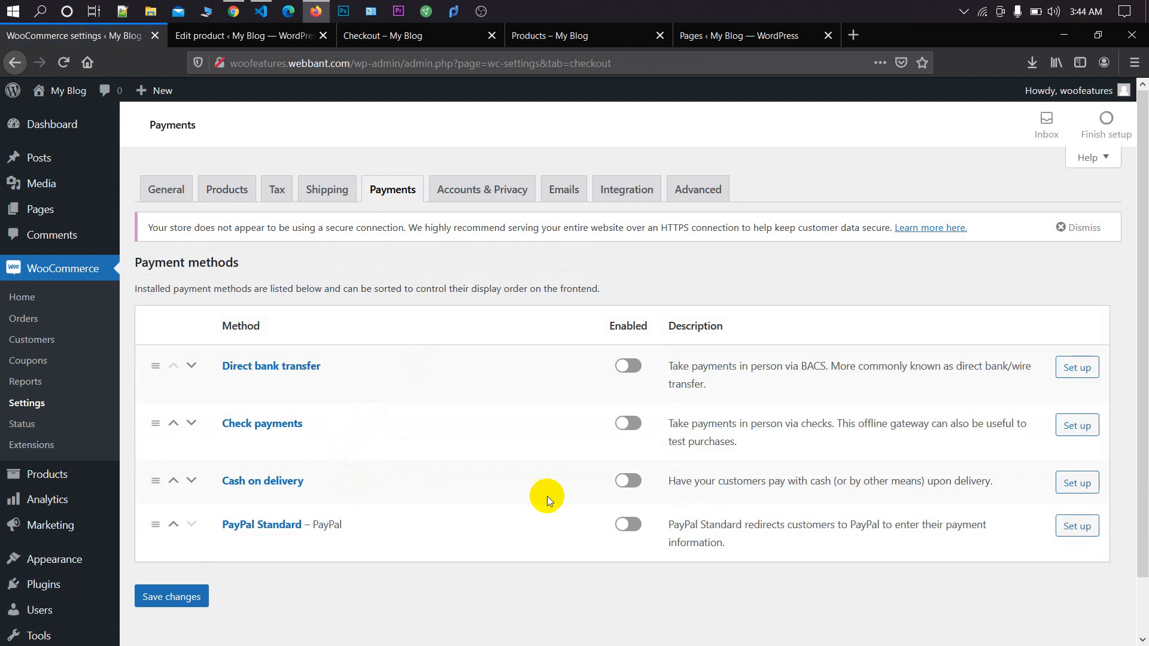
click(626, 485)
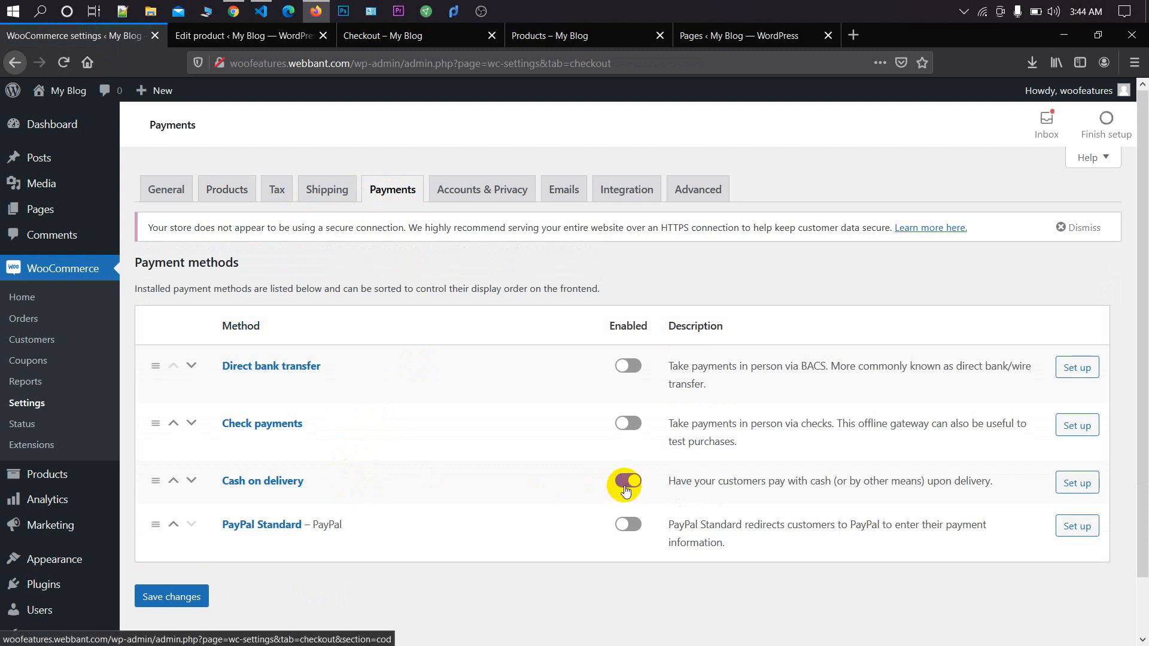
scroll(335, 449, down, 1)
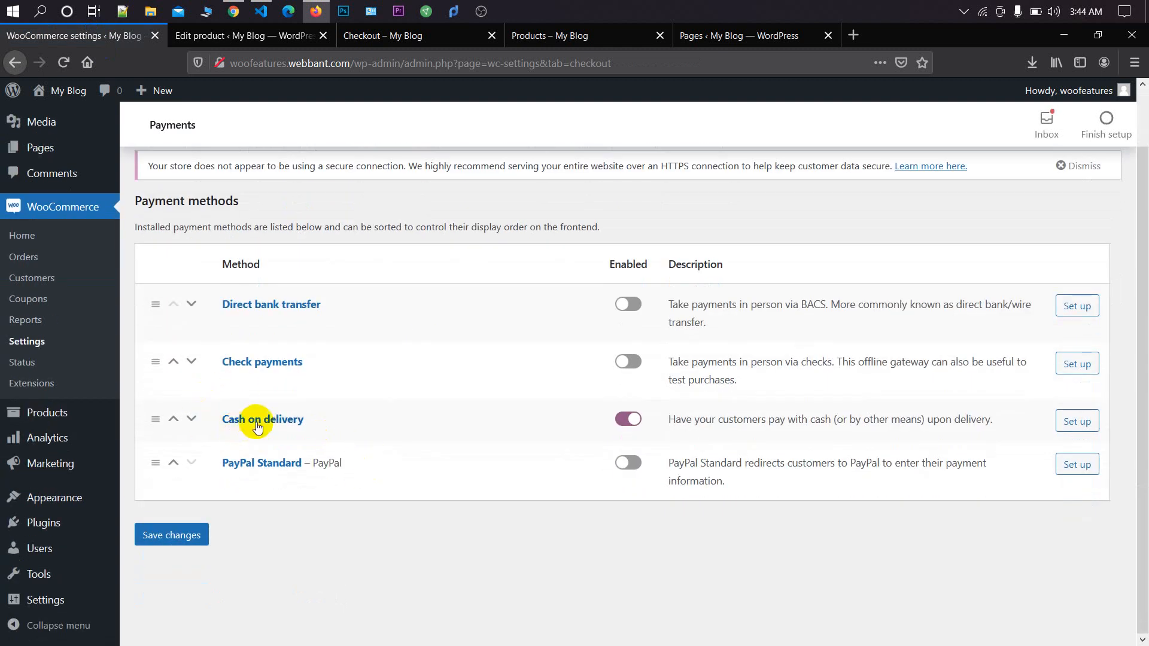
click(179, 536)
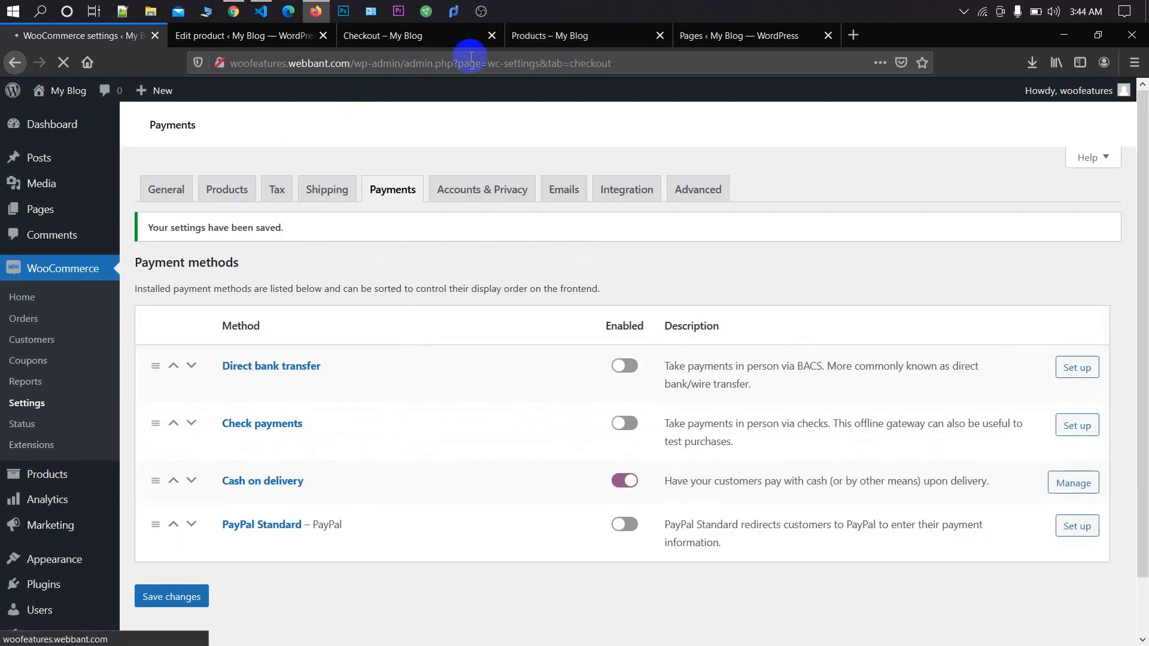
Step: Reload the checkout page and check which payment methods the order summary offers
click(406, 35)
click(416, 54)
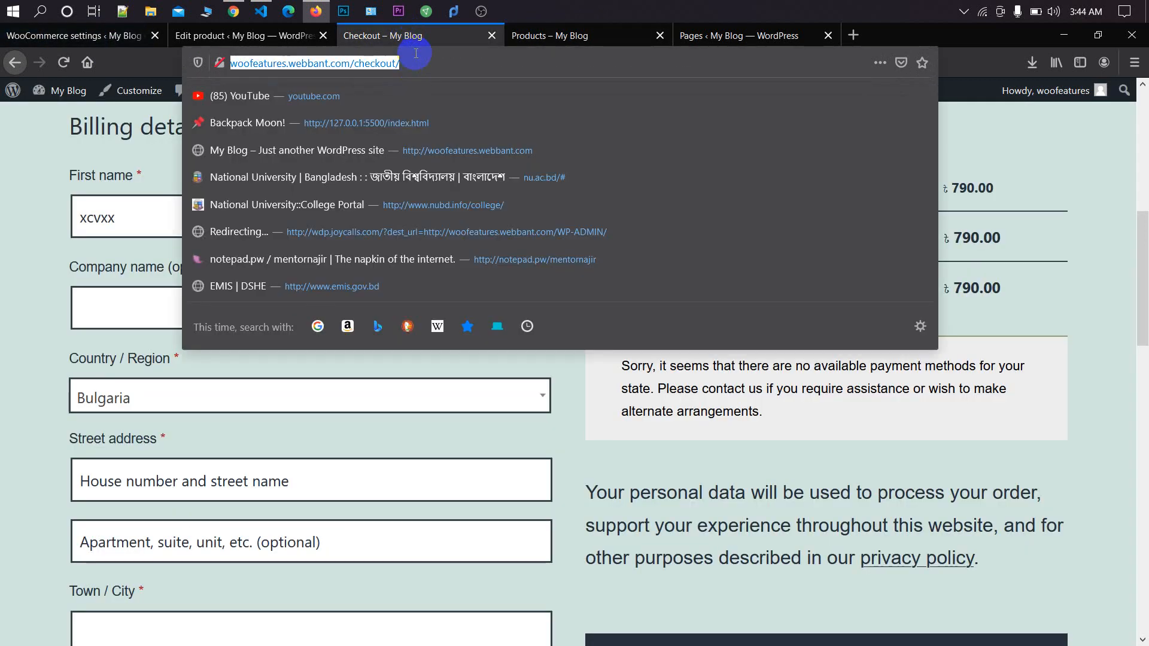
key(Return)
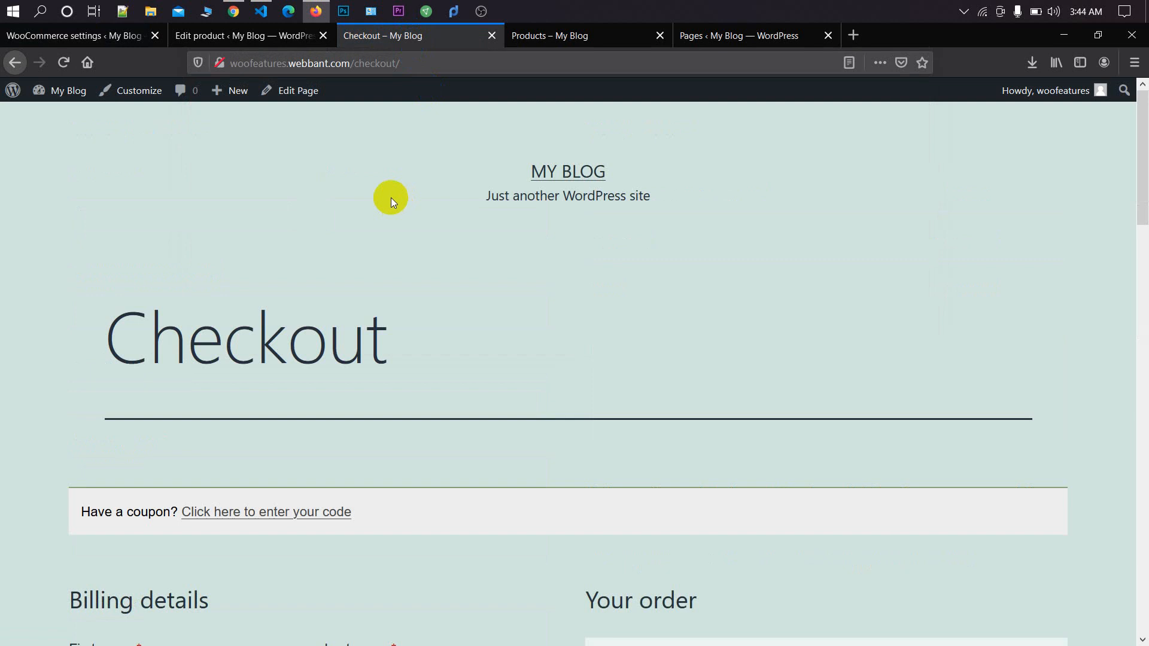
scroll(413, 209, down, 8)
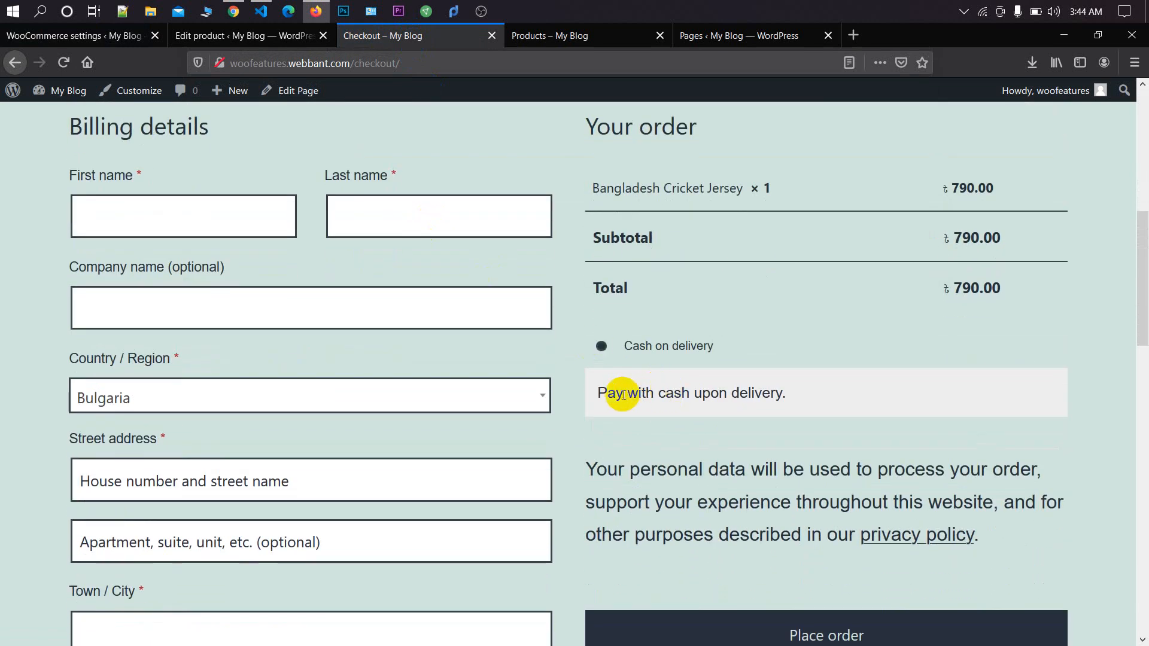
drag(623, 395, 738, 392)
triple_click(740, 394)
click(736, 398)
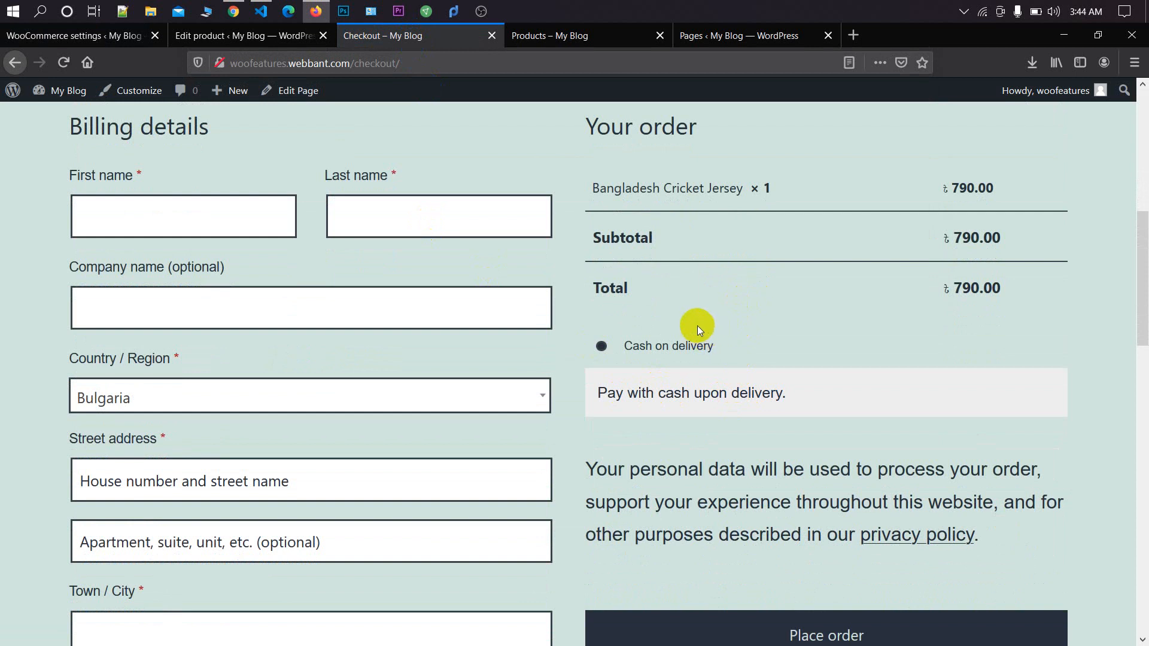
Step: Start a new product from the product list and name it BD Jersey
click(82, 45)
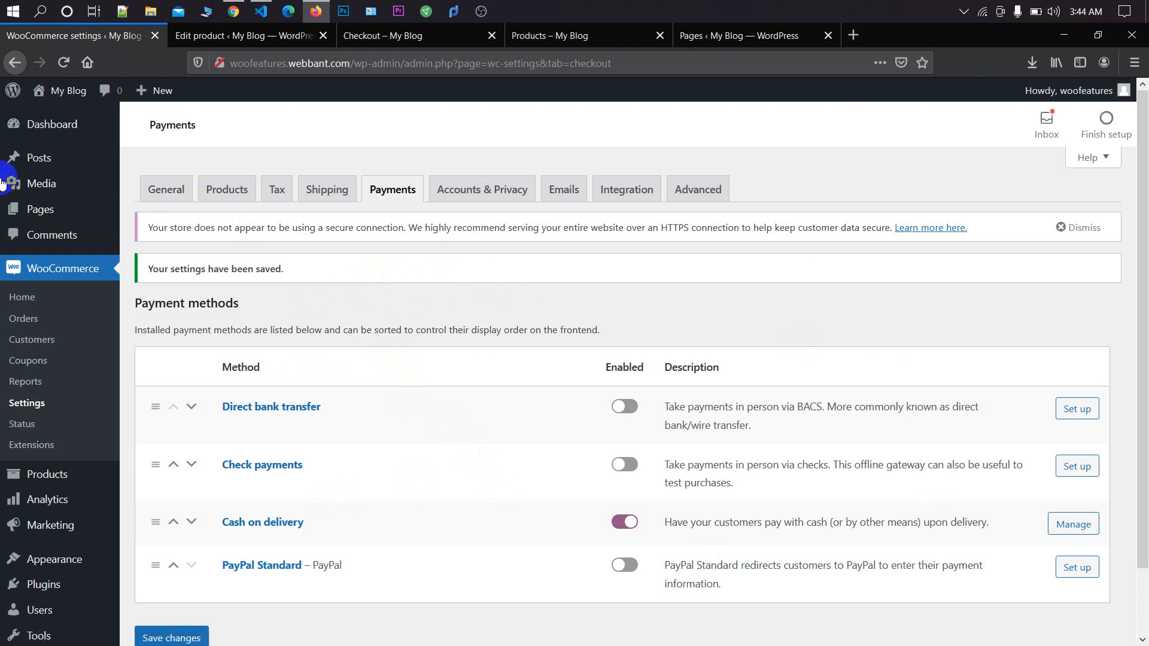
scroll(60, 467, down, 2)
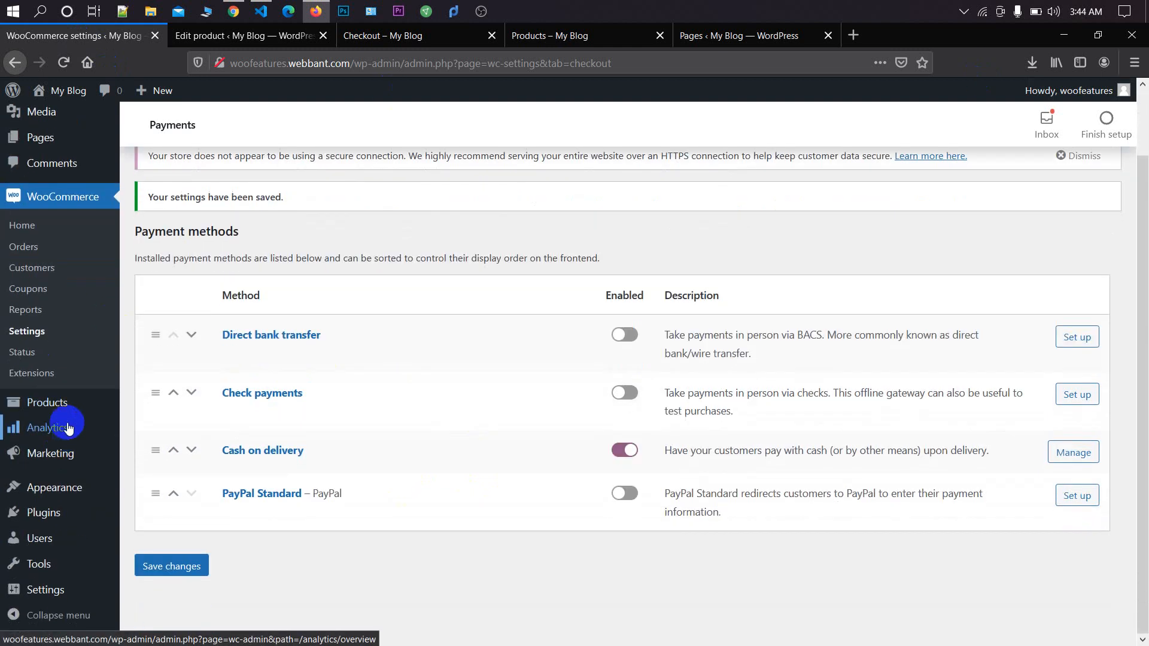
mouse_move(84, 402)
click(152, 404)
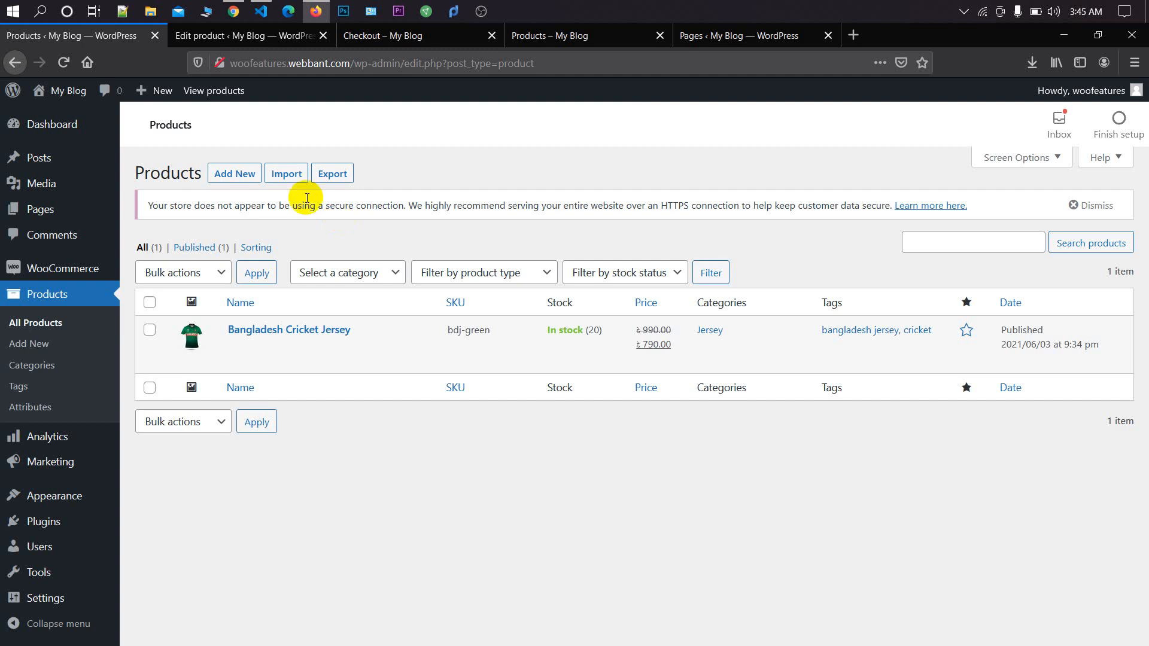
click(252, 179)
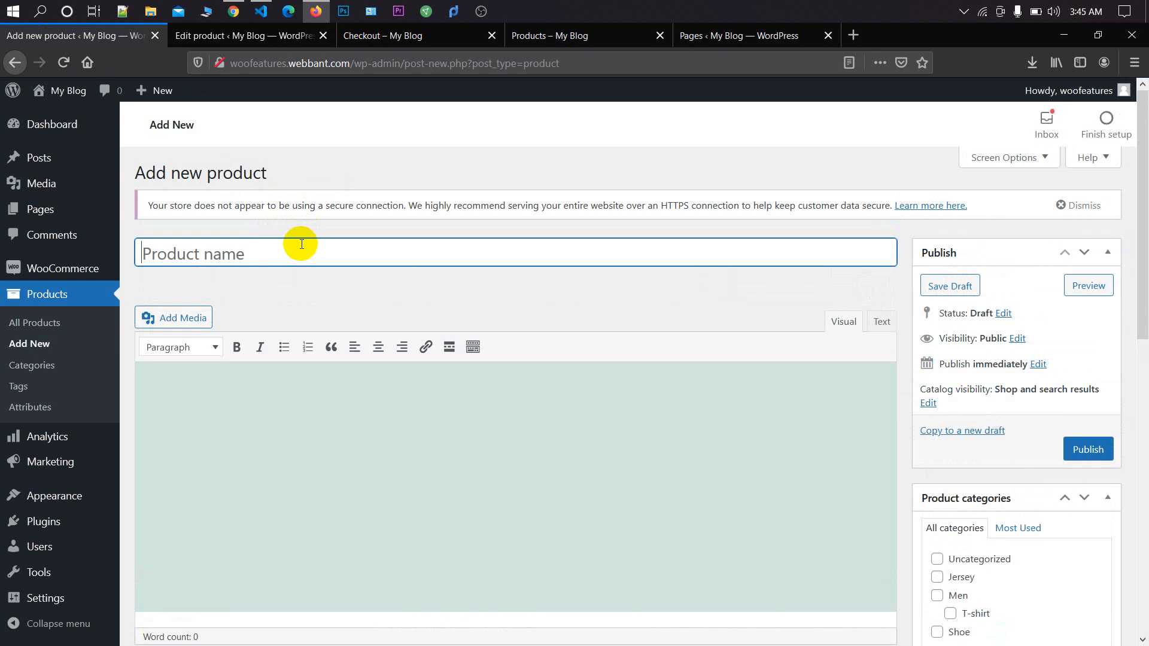
text(BD Jersey)
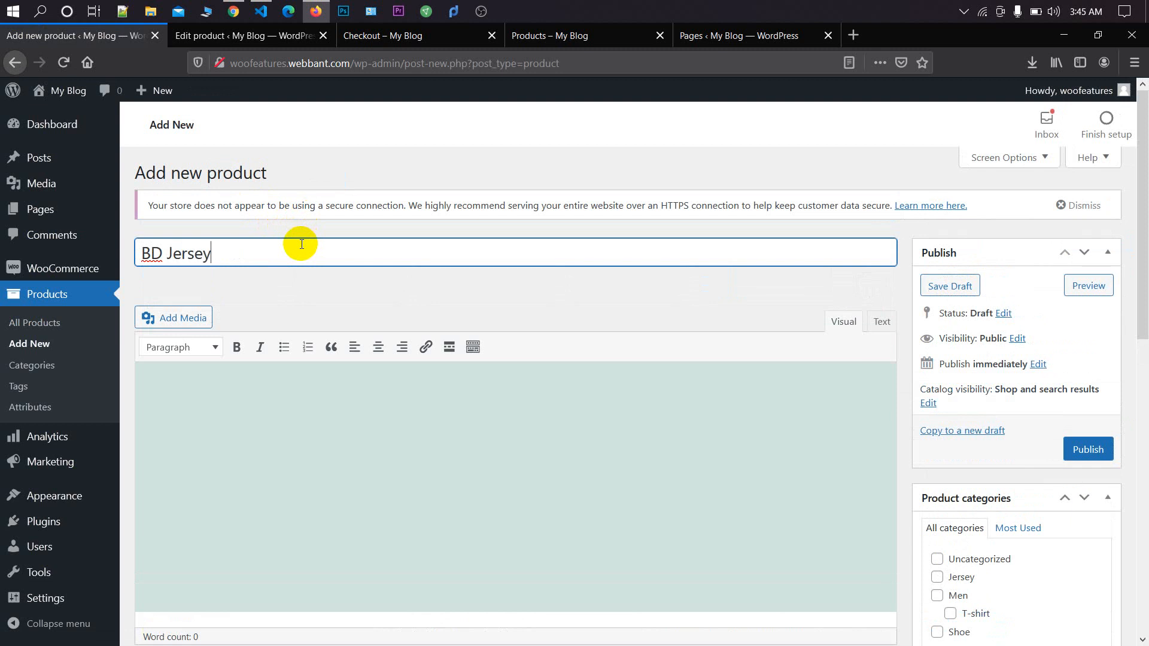
Step: Fill both the product description and the short description with the copied Lorem ipsum placeholder paragraph from the clipboard history
key(Tab)
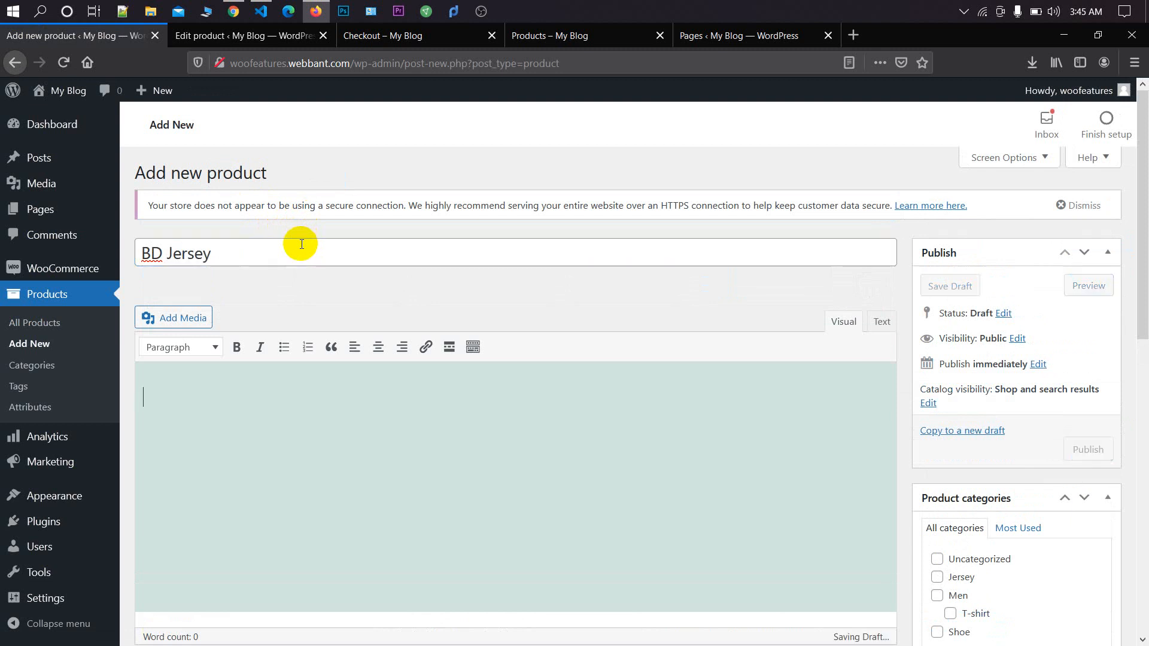
key(super+v)
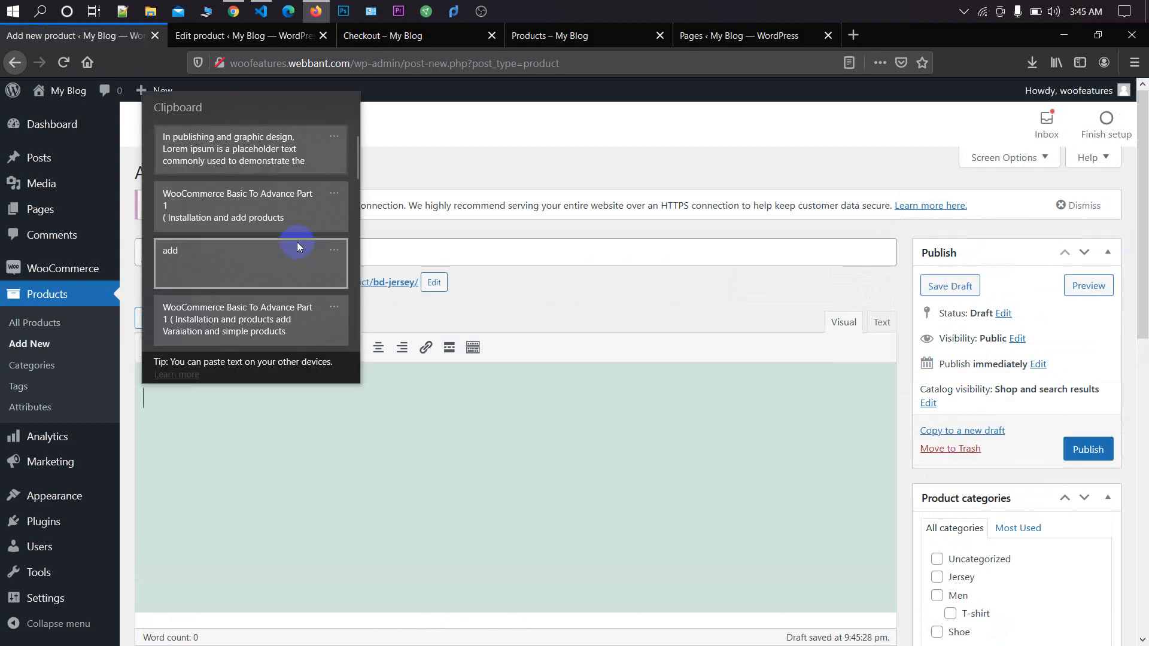
click(260, 127)
scroll(354, 290, down, 10)
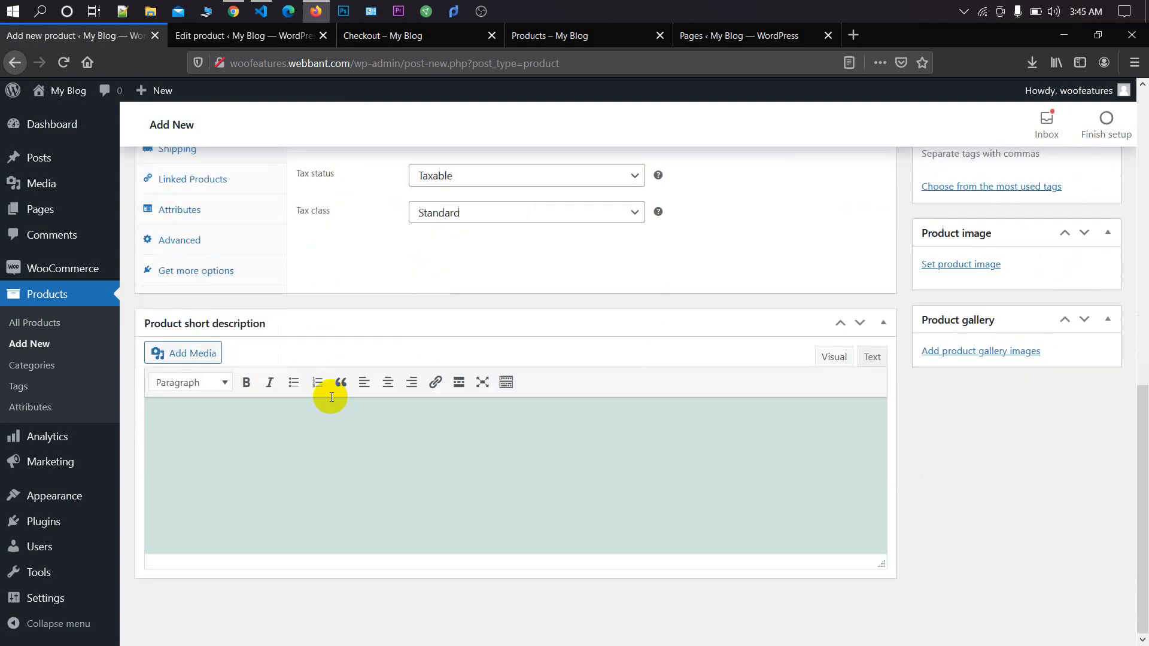
click(316, 419)
key(super+v)
click(266, 197)
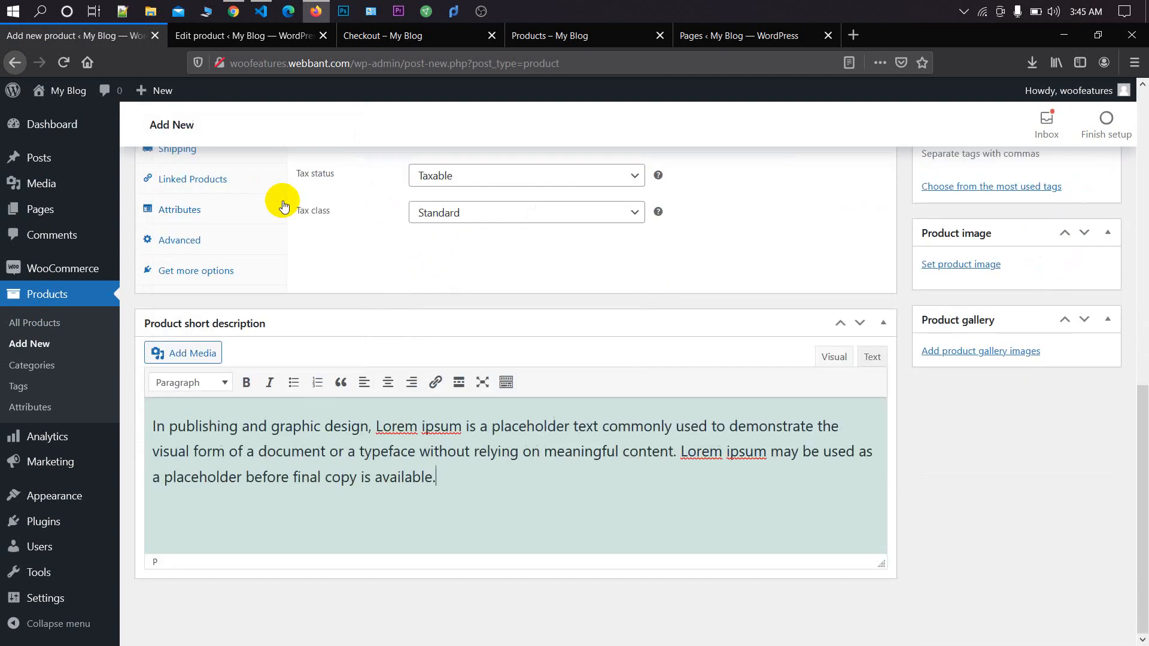
Step: Assign the product to the Jersey category and add the product tag "jersy"
scroll(561, 373, up, 8)
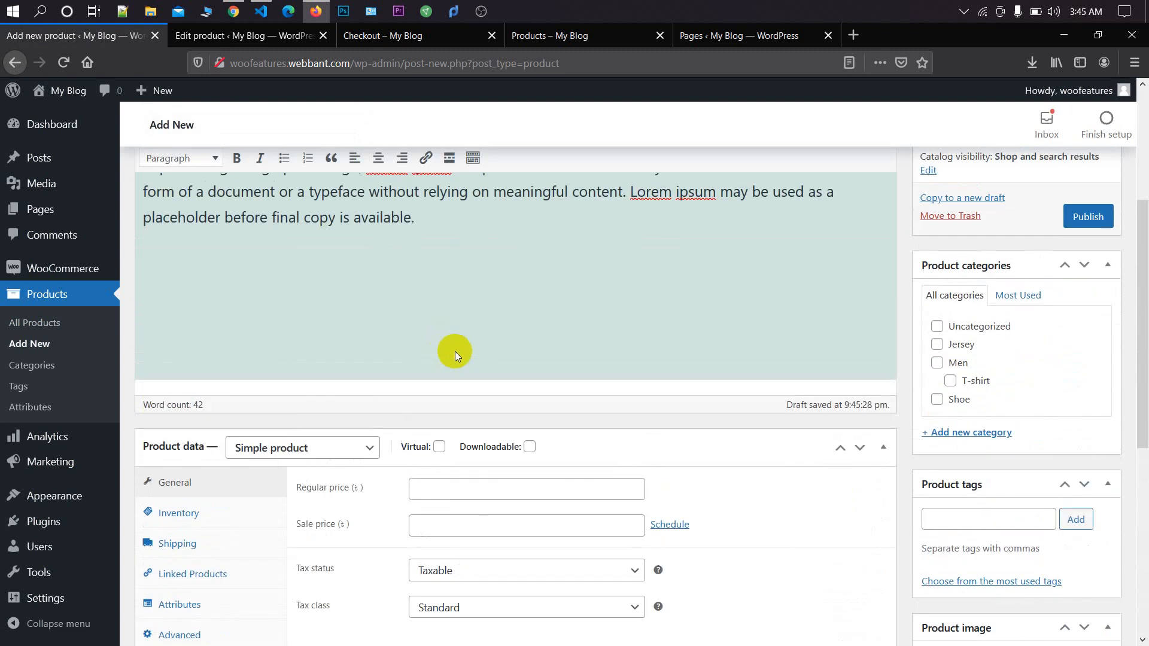
scroll(472, 282, down, 3)
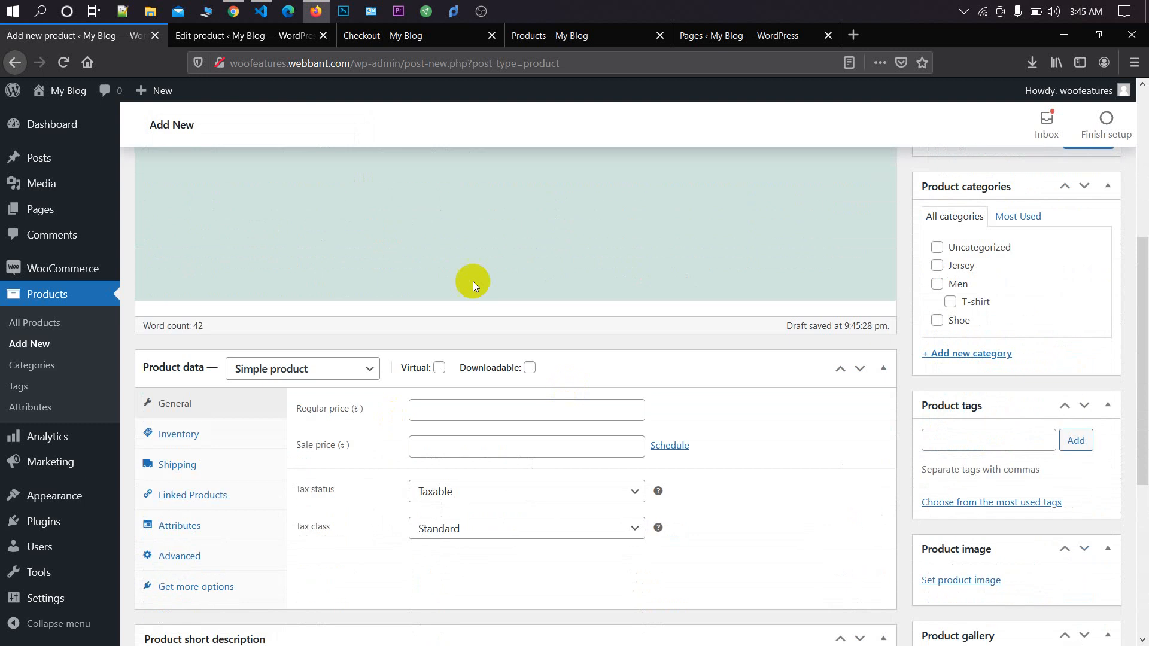
click(958, 269)
scroll(970, 287, down, 3)
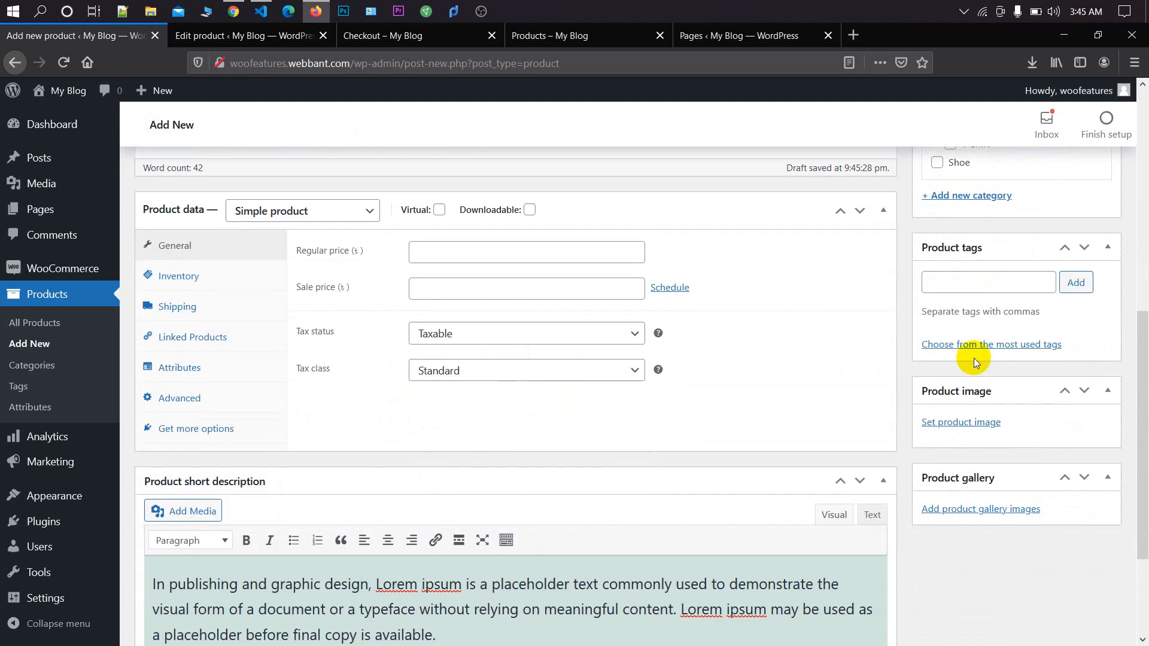
click(962, 290)
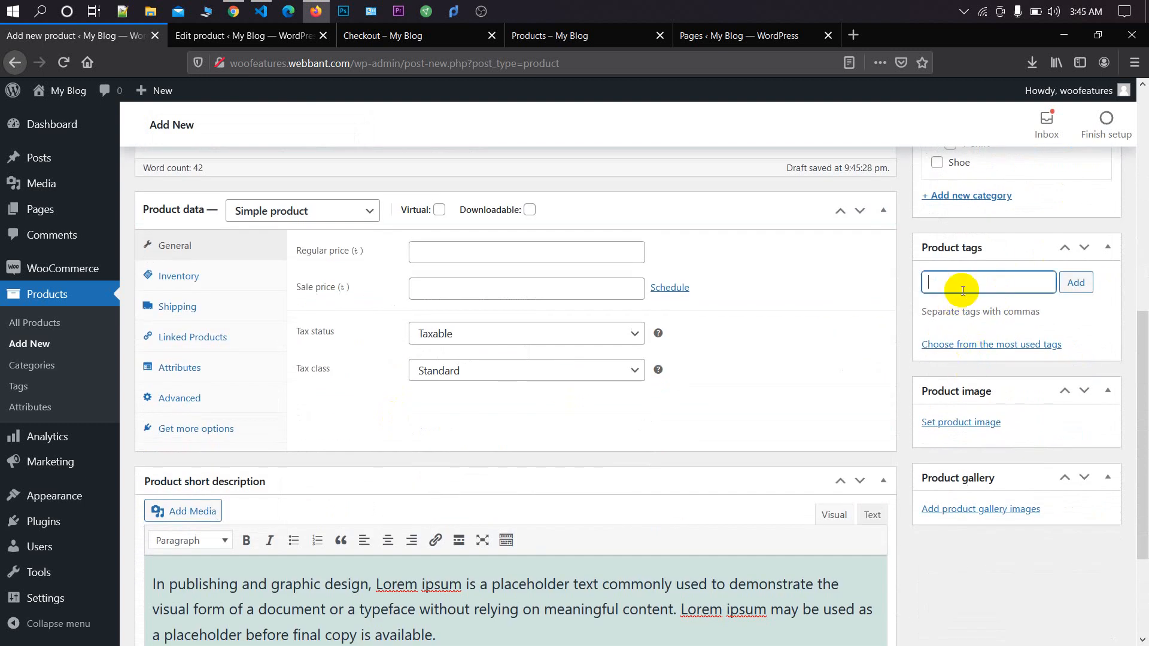
text(jersy)
key(Return)
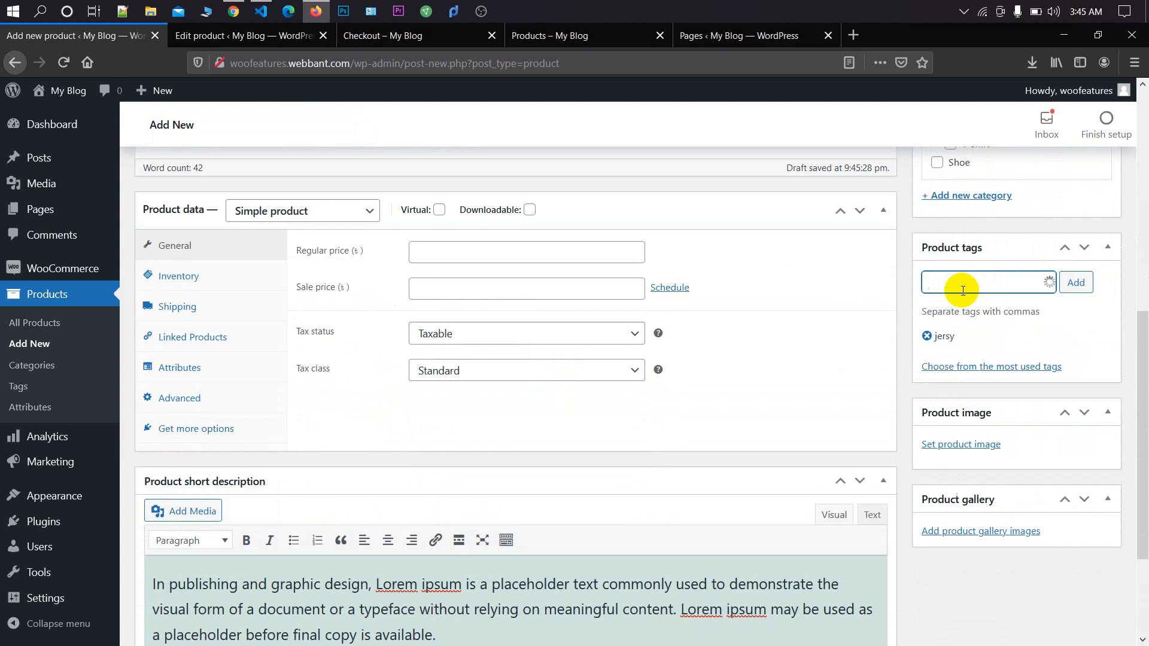
Step: Set the red Bangladesh jersey picture from the media library as the product image
scroll(963, 290, down, 3)
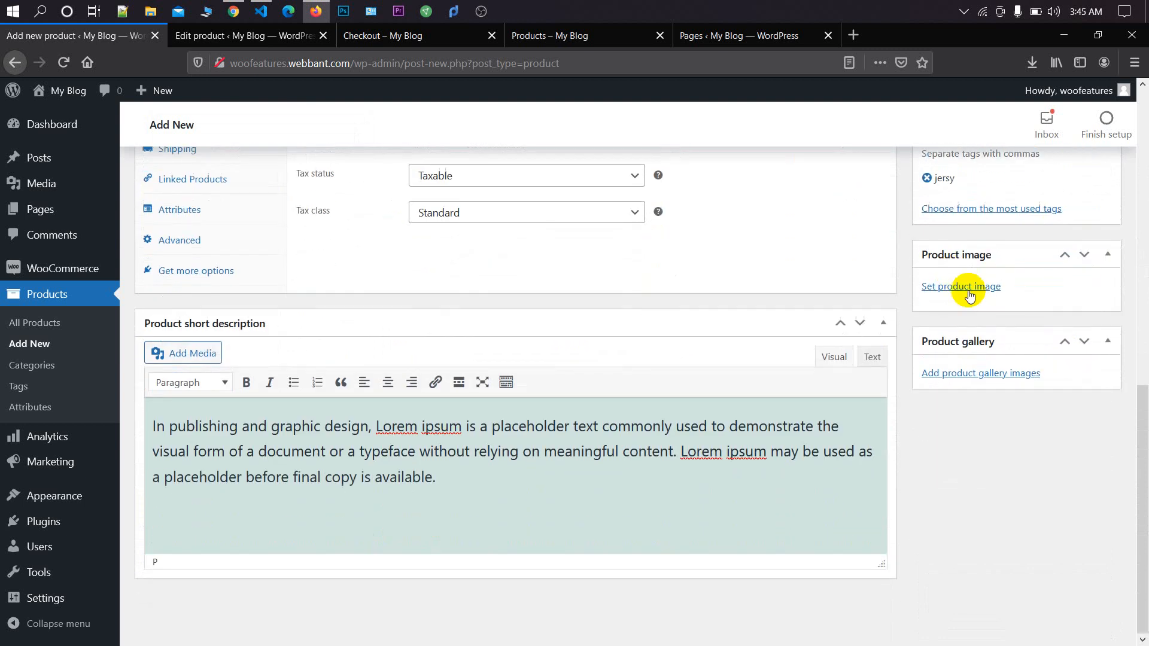
click(962, 287)
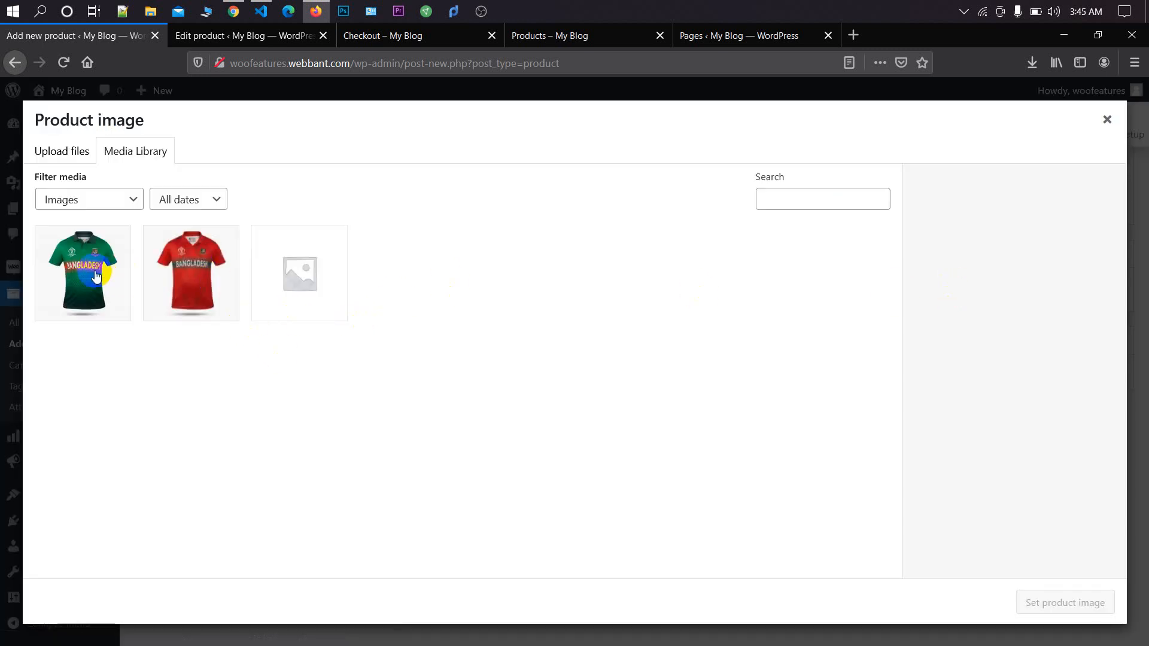
click(190, 281)
click(1059, 603)
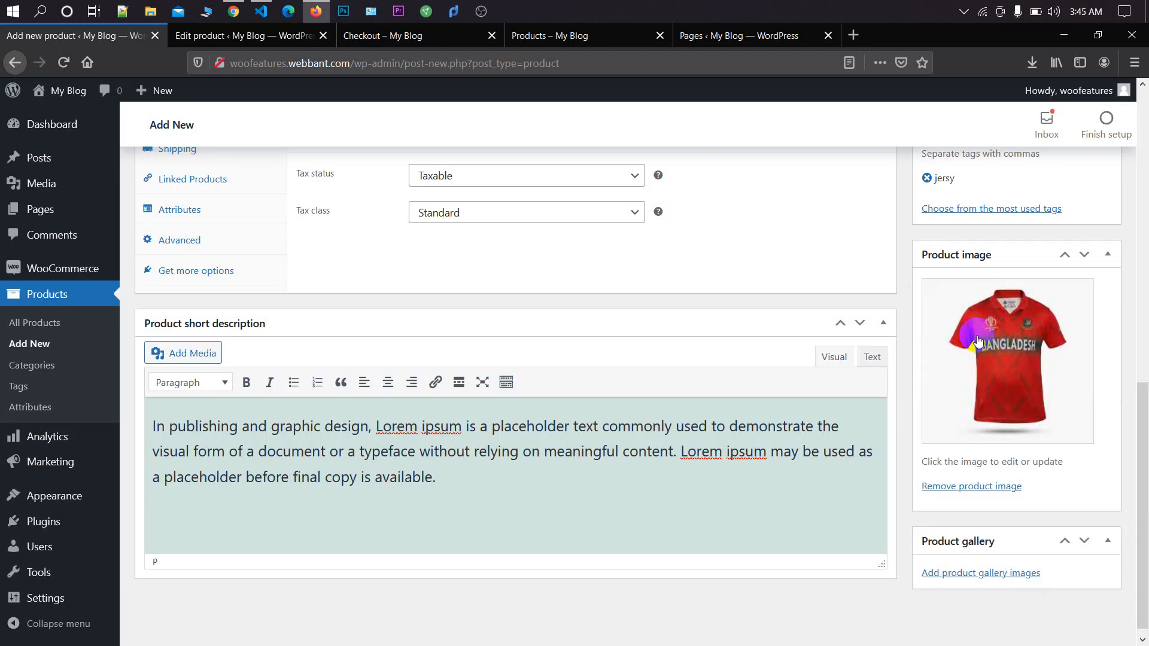
Step: Add both the green and the red jersey pictures from the media library to the product gallery
scroll(981, 353, down, 1)
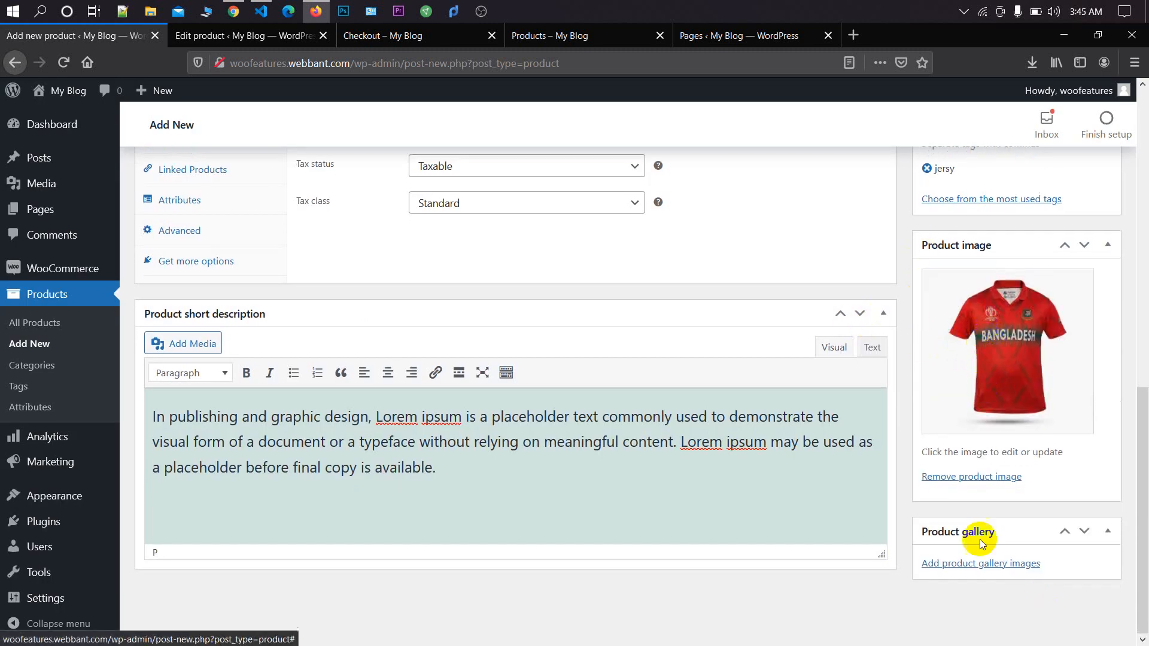
click(973, 573)
click(162, 264)
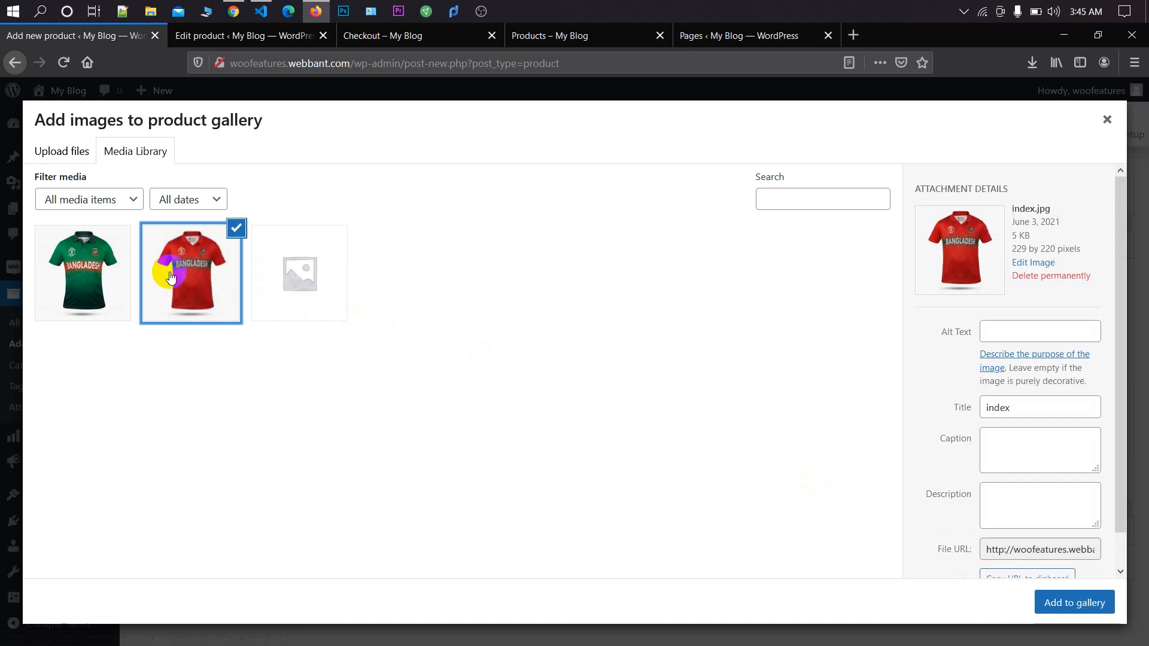
click(85, 247)
click(162, 263)
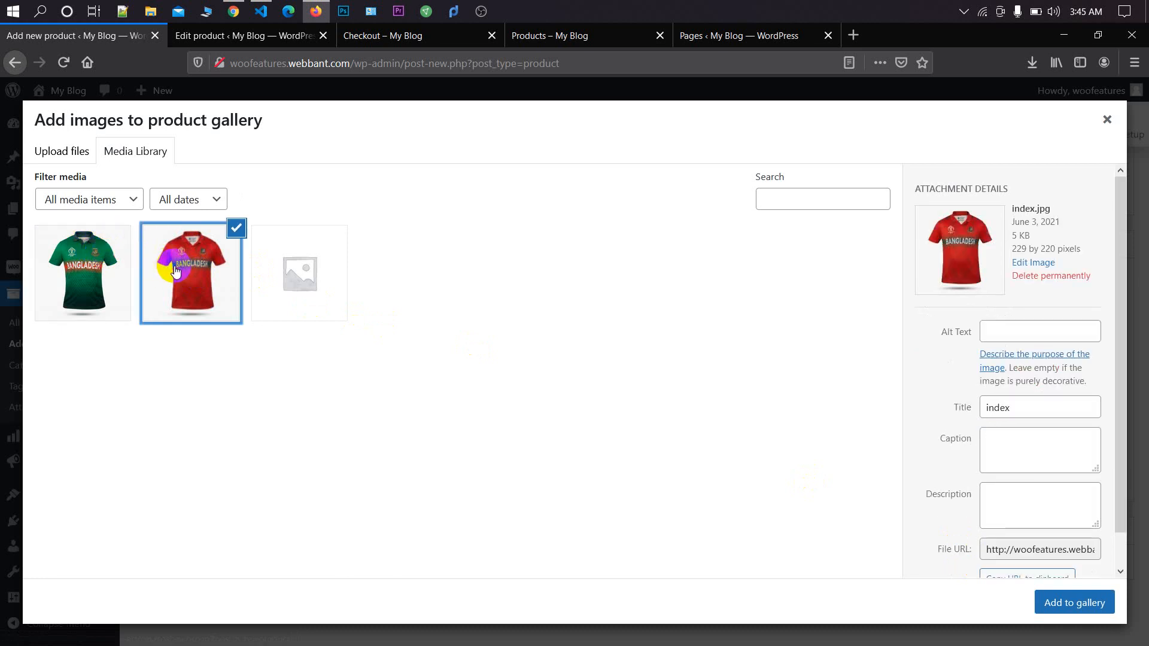
click(128, 274)
click(159, 264)
click(111, 275)
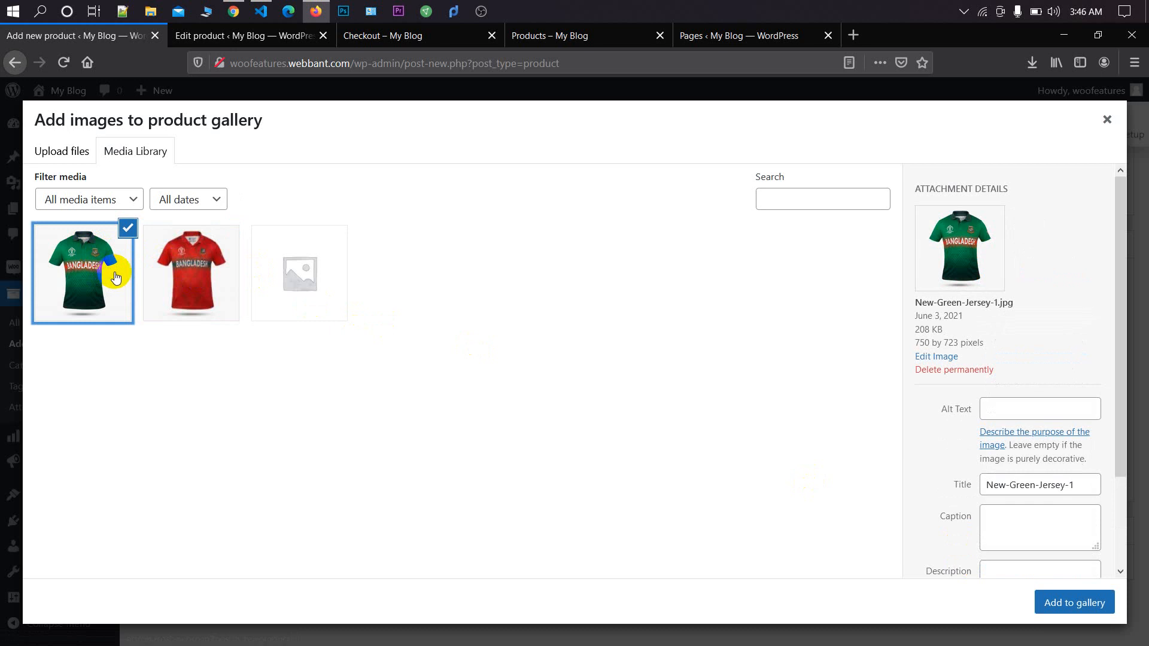
click(186, 278)
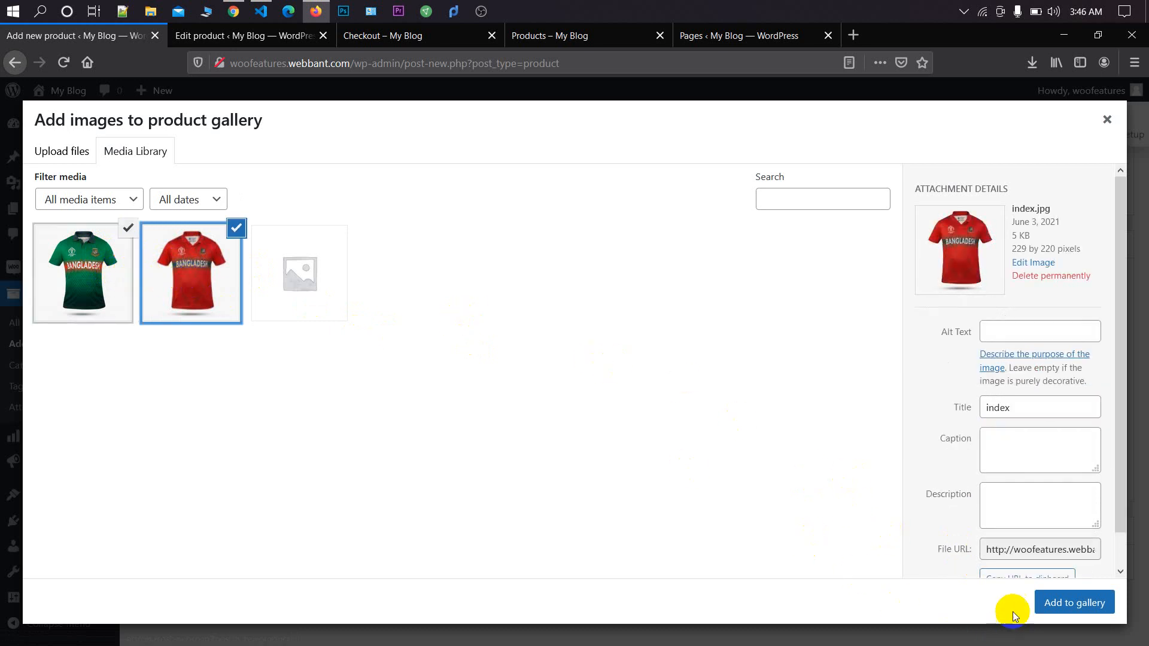
click(1043, 604)
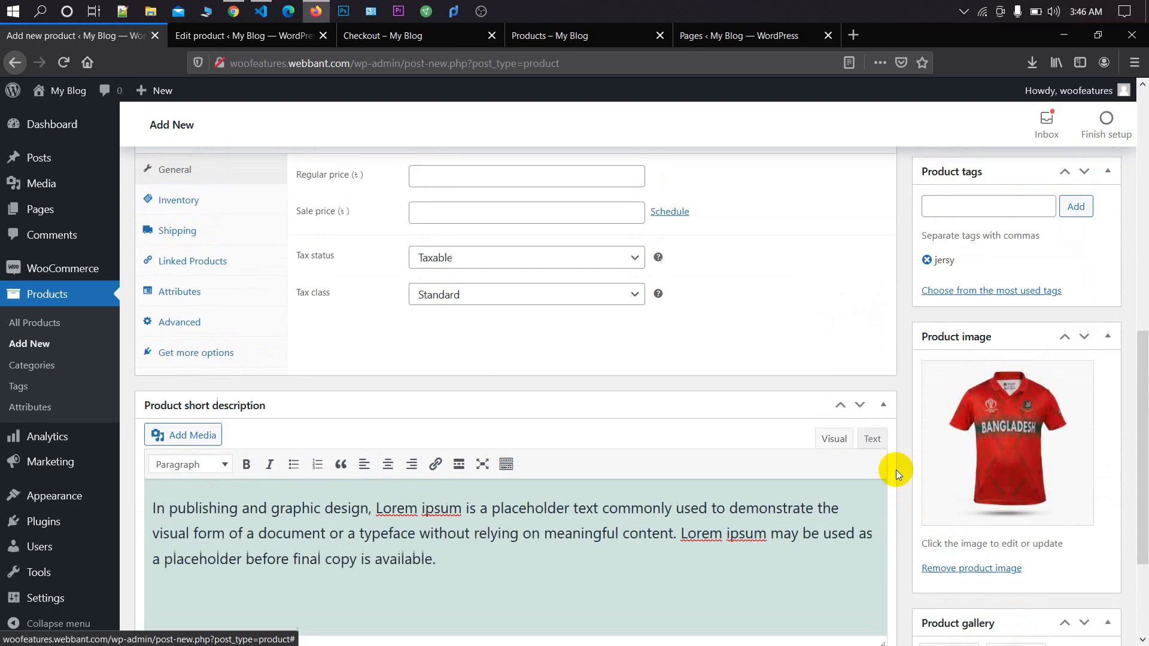
Step: Change the product type in the product data to Variable product
scroll(389, 321, up, 8)
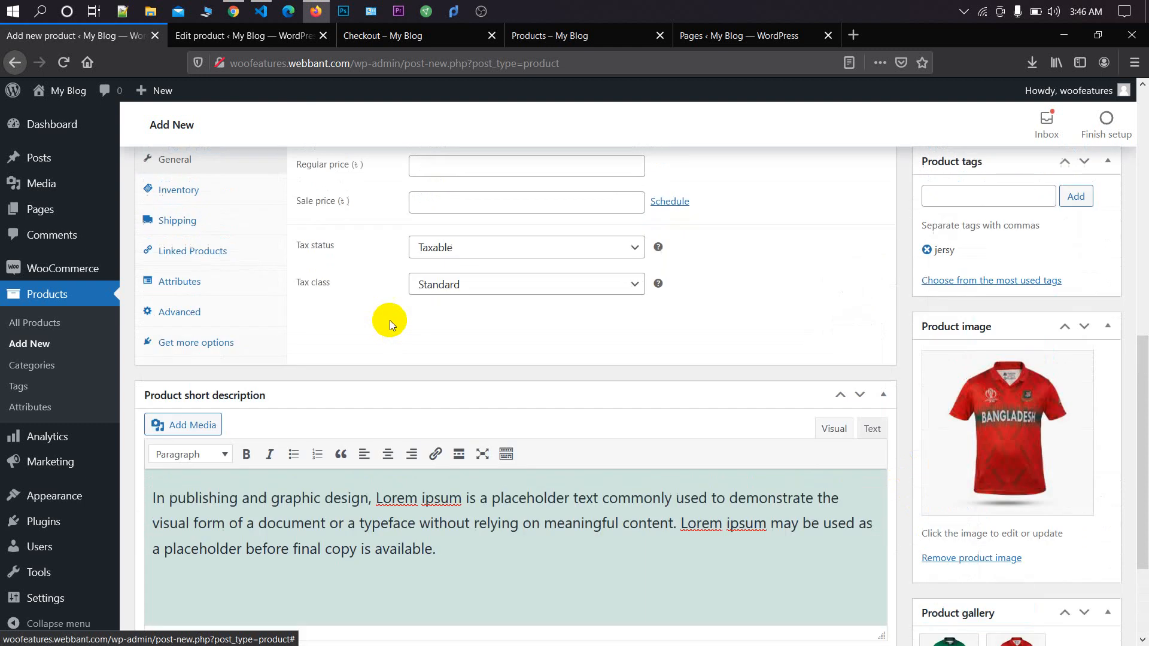
scroll(515, 318, up, 3)
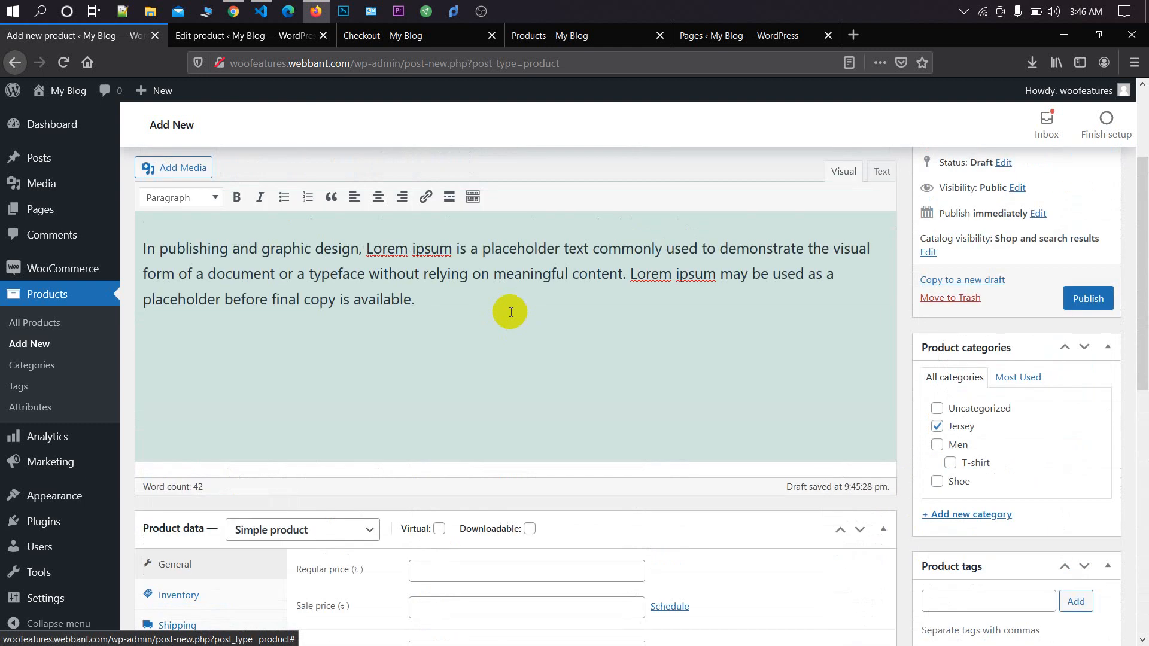
scroll(487, 277, down, 5)
scroll(328, 306, down, 1)
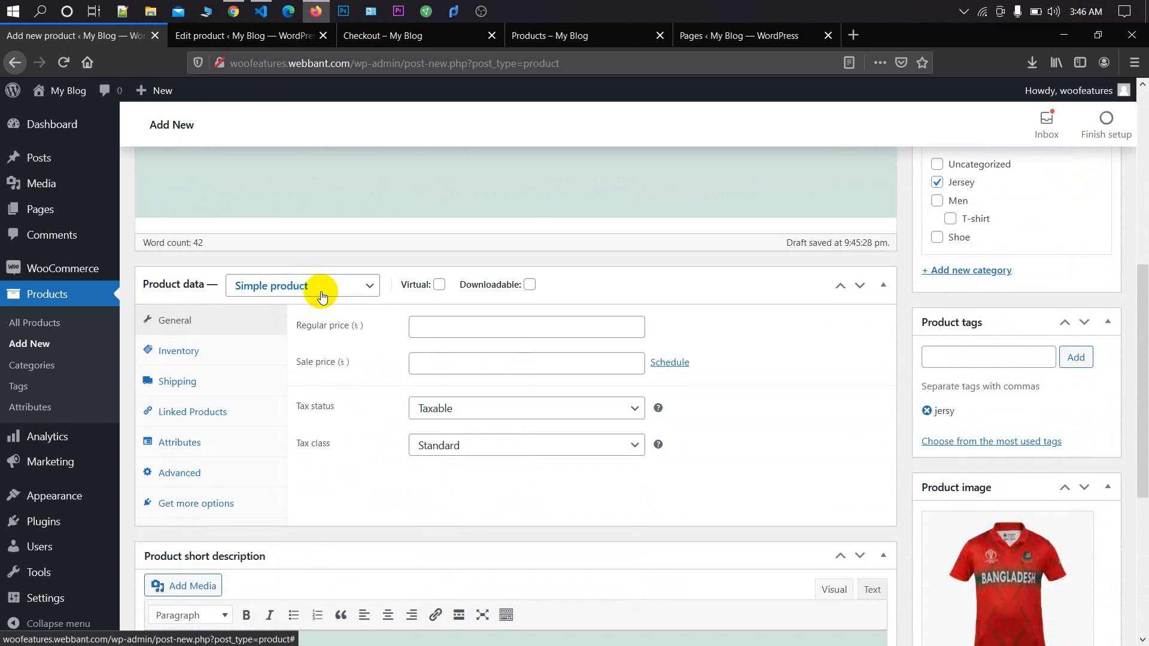
click(321, 295)
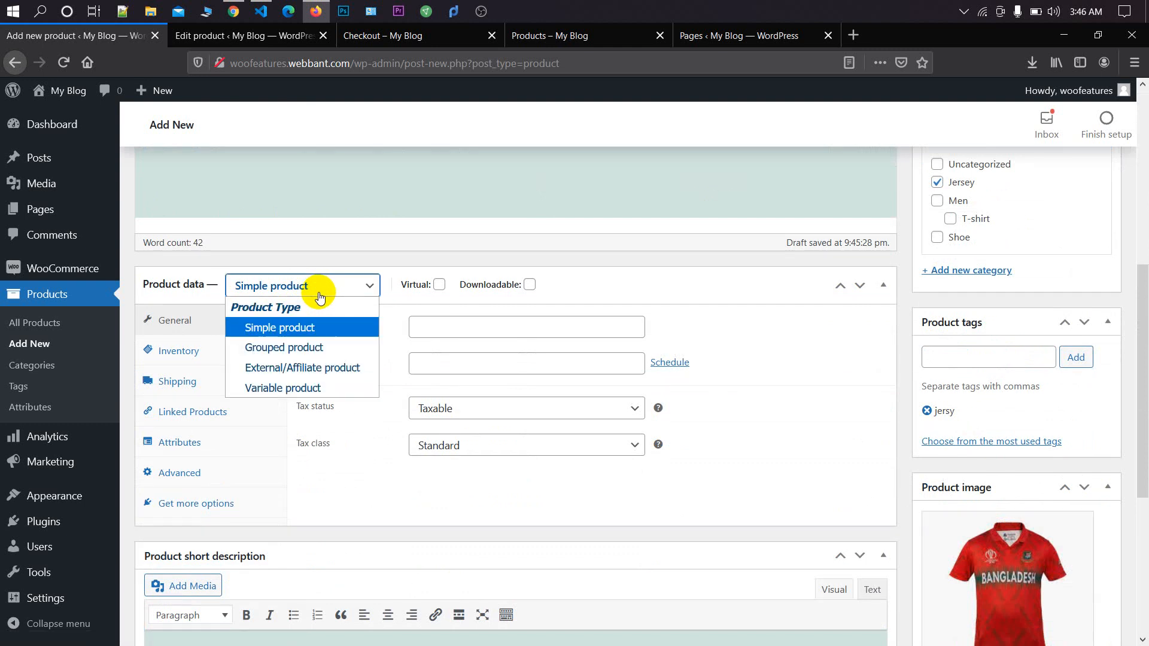
click(316, 293)
click(316, 293)
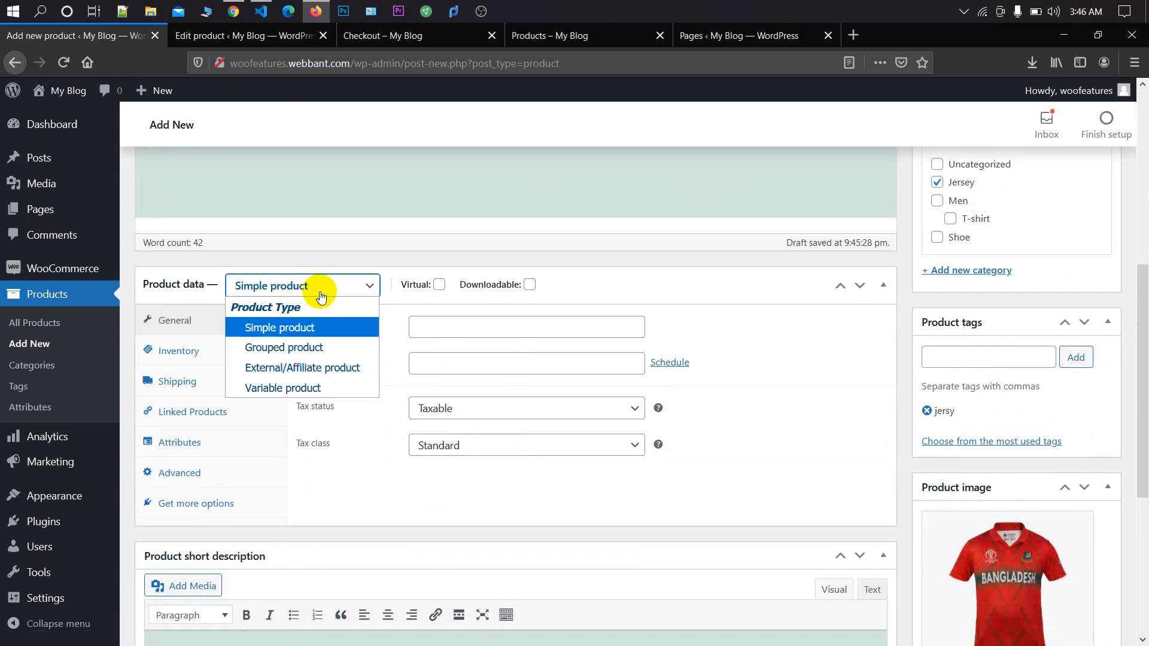
click(327, 387)
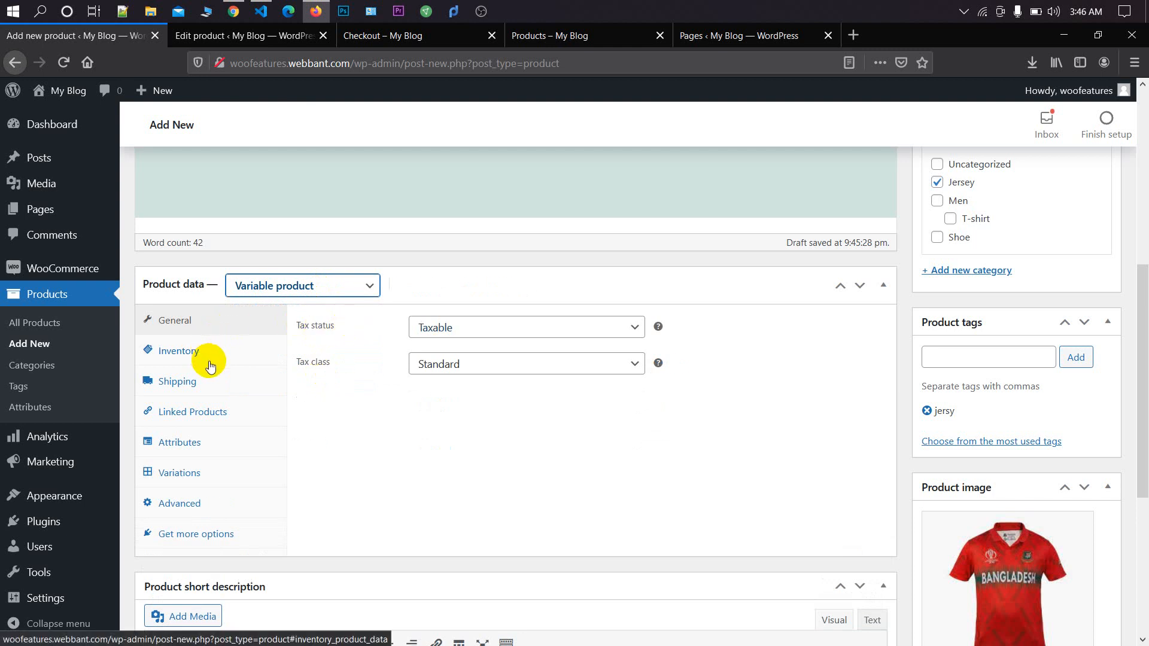
Step: Add a custom attribute Size with the values M | L | XL, enable it for variations and save the attributes
click(201, 444)
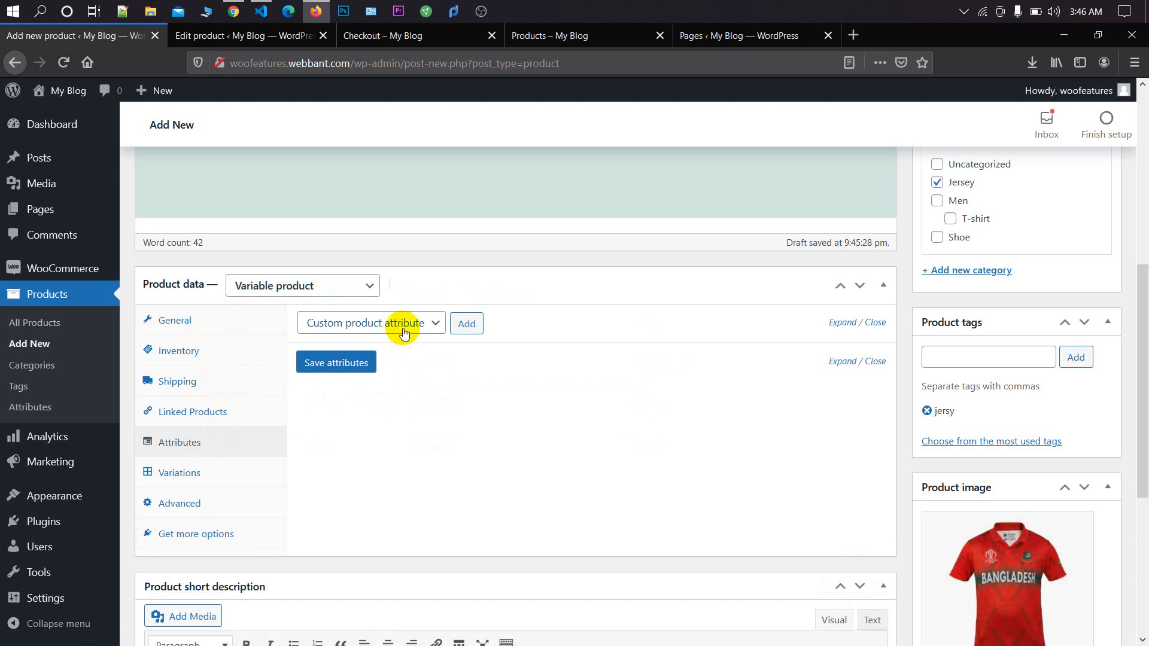
click(464, 324)
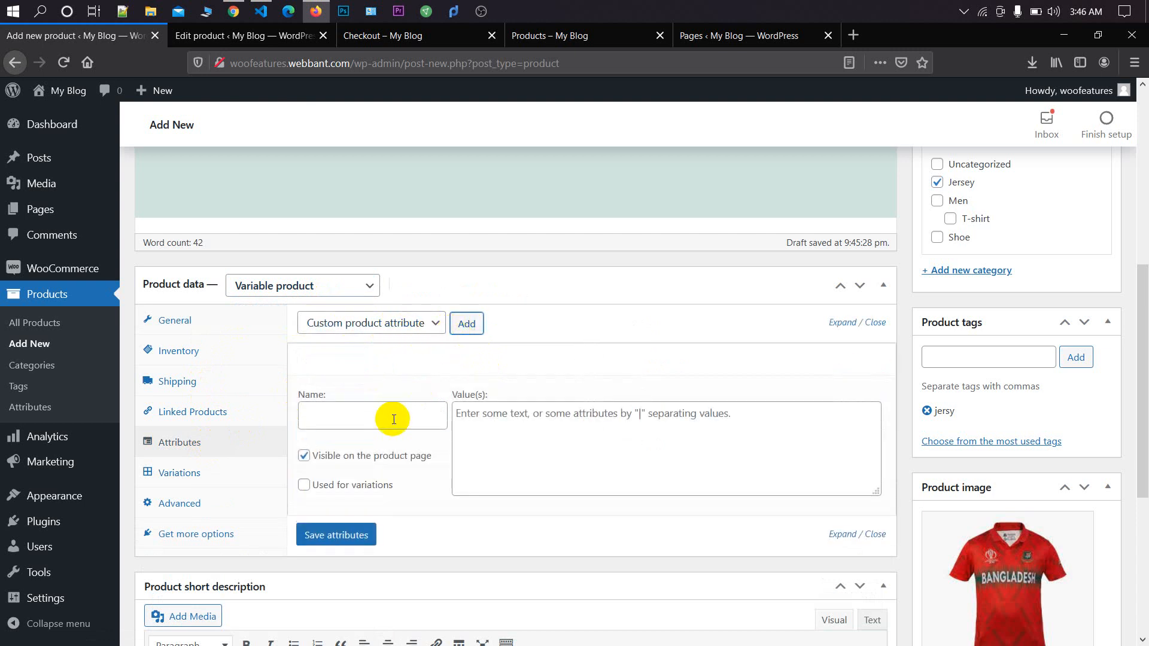
click(389, 420)
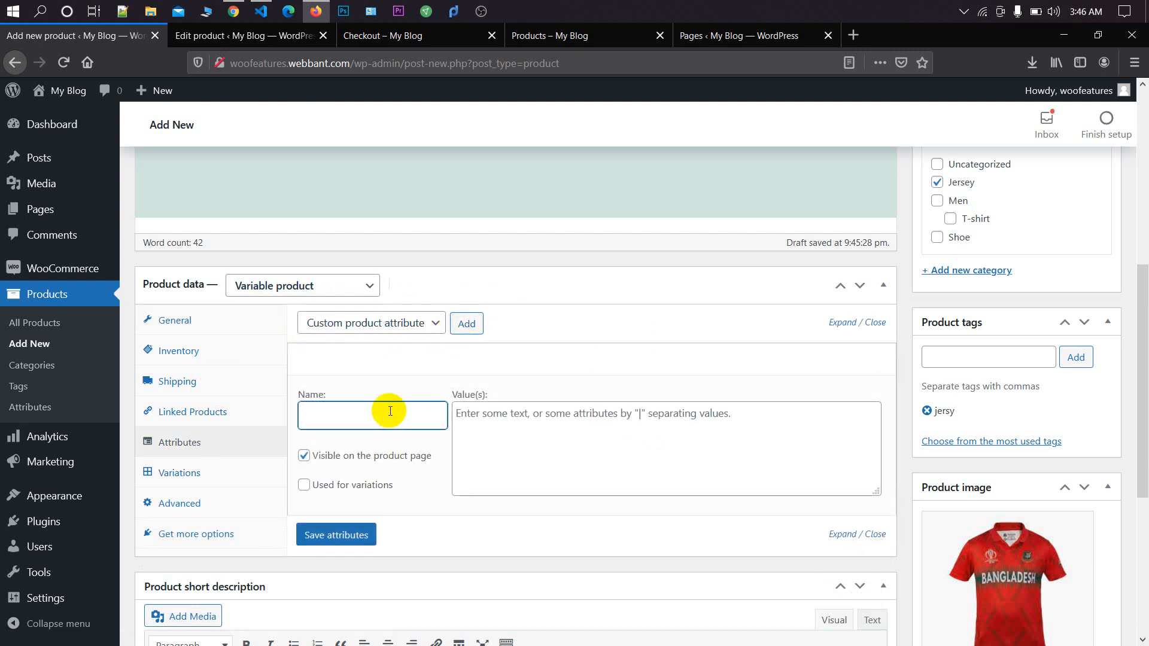
text(Size)
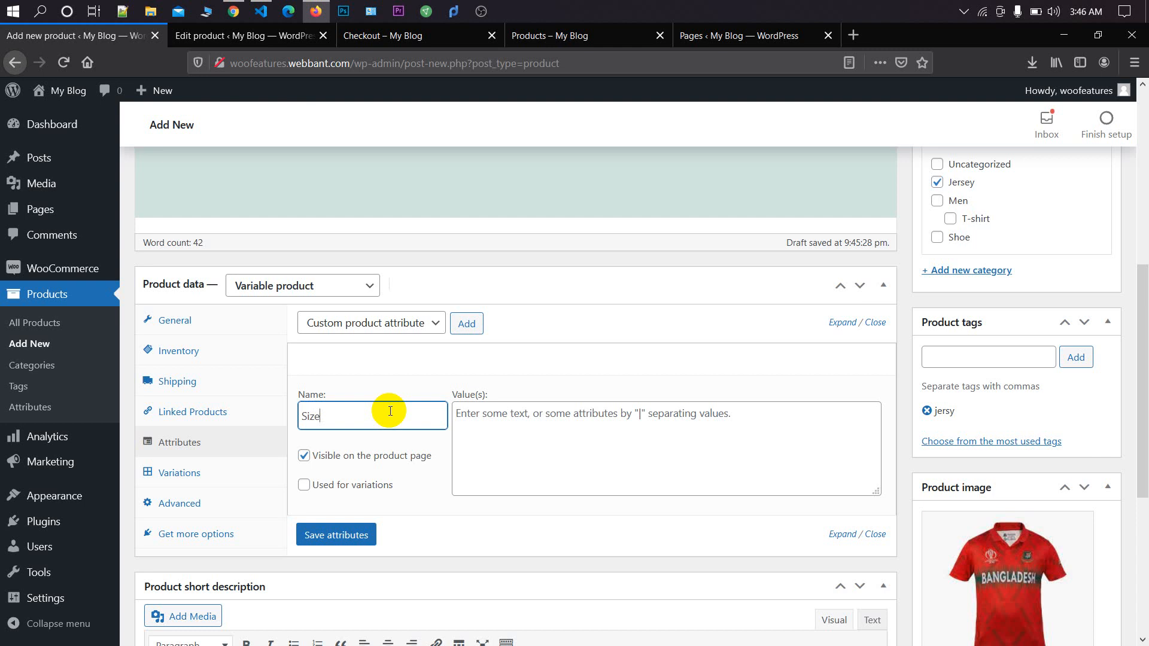
key(Tab)
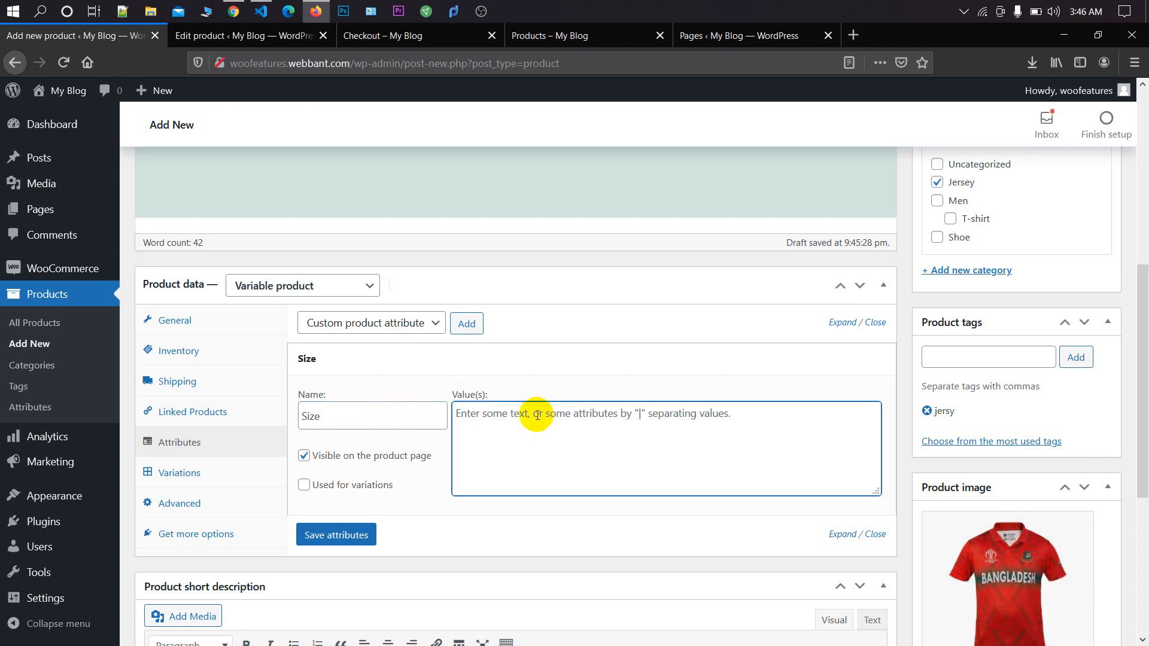
text(M | L | XL)
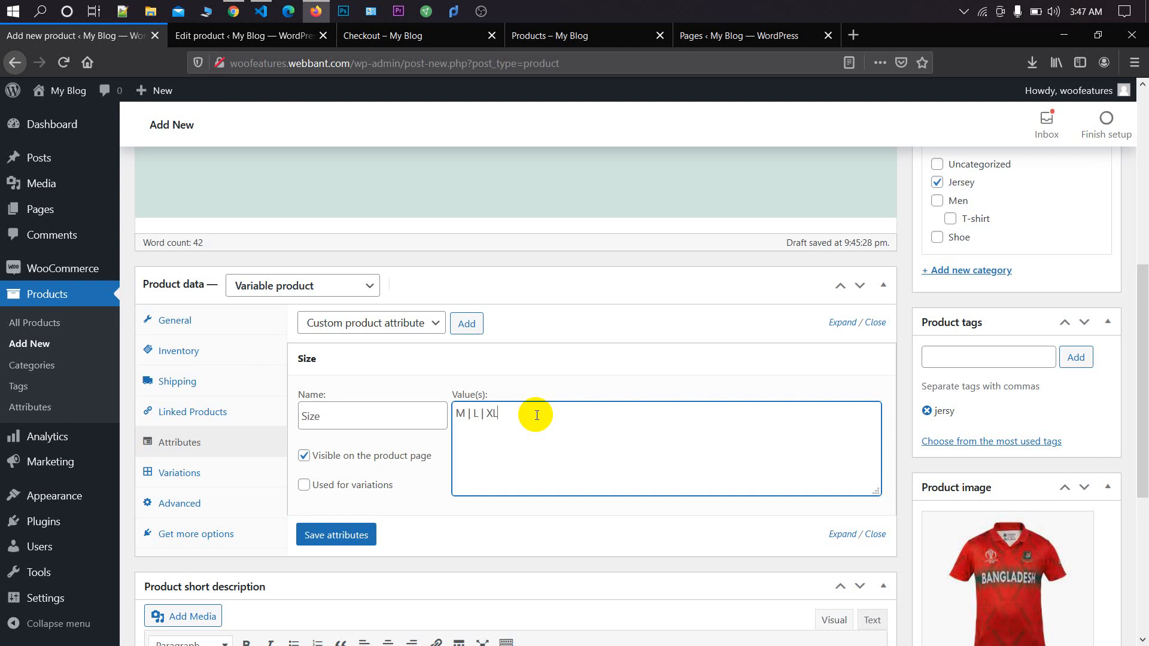
click(330, 485)
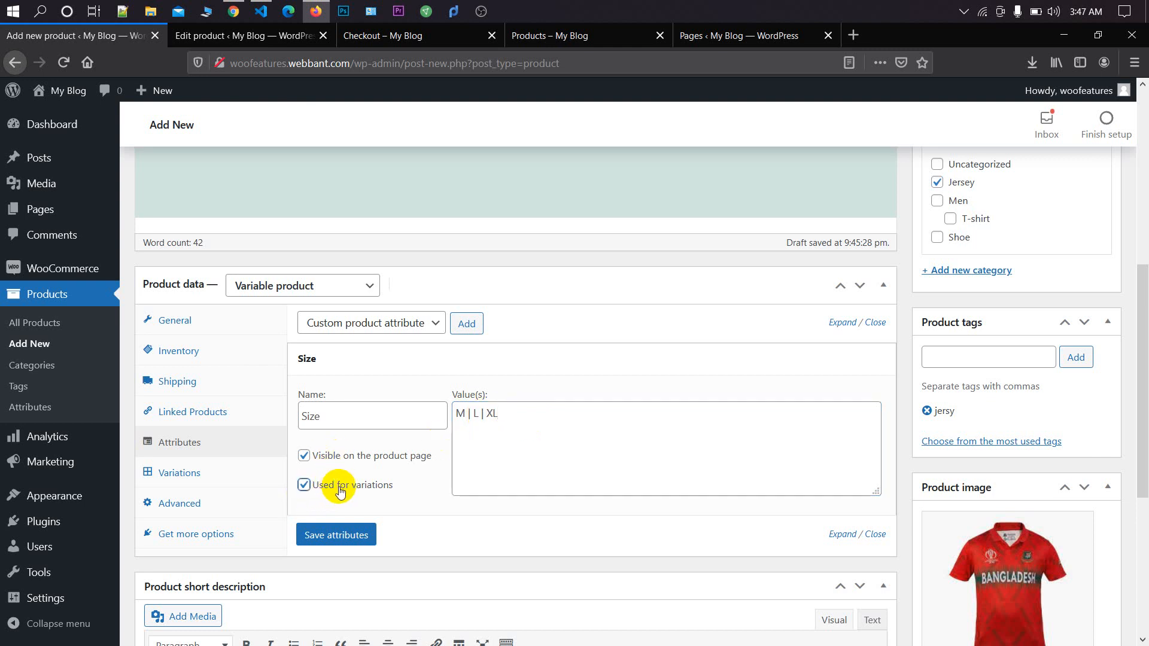
click(357, 535)
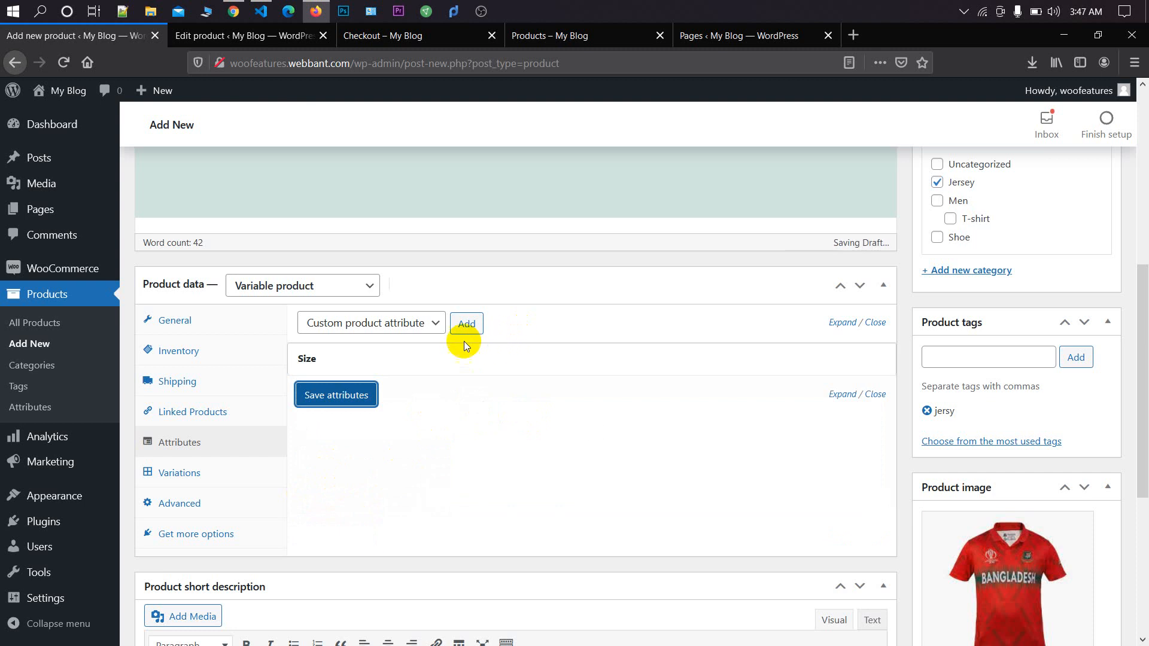
Step: Add a custom attribute Color with the values Red | Green, enable it for variations and save the attributes
click(464, 324)
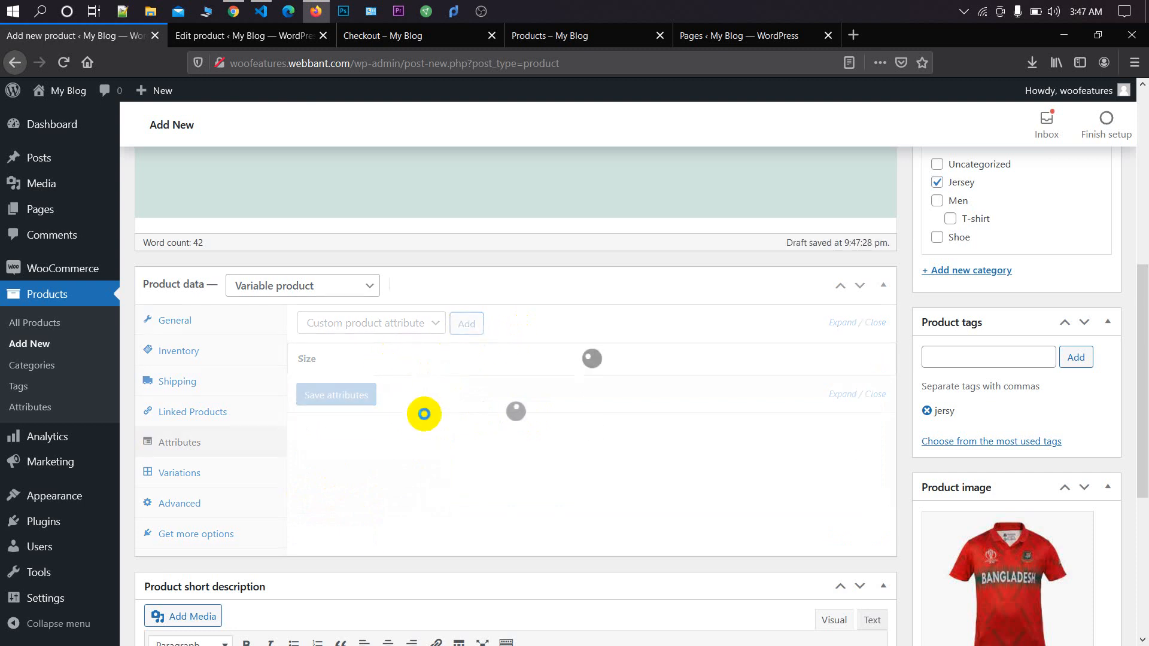
click(383, 452)
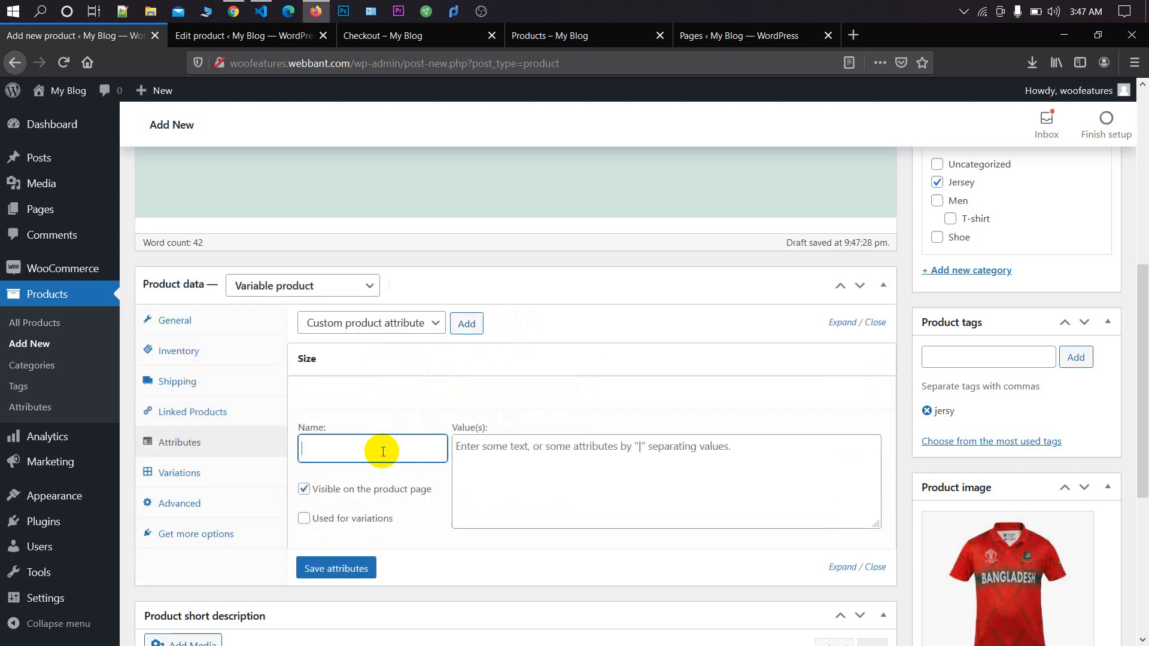
text(Color)
key(Tab)
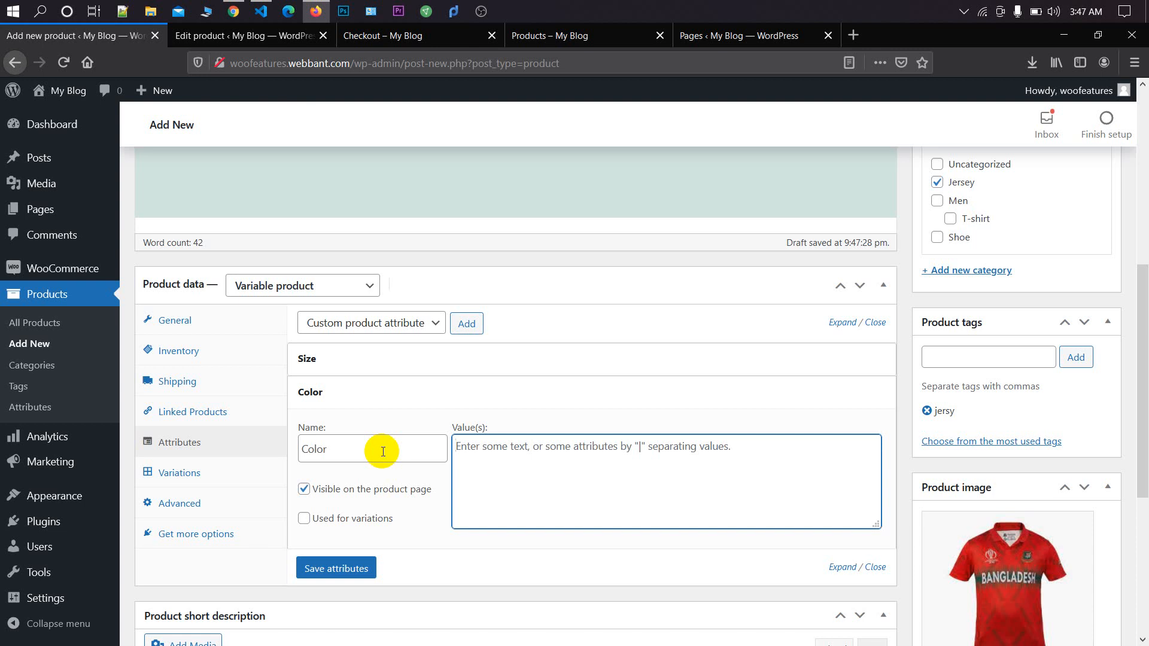
text(REd)
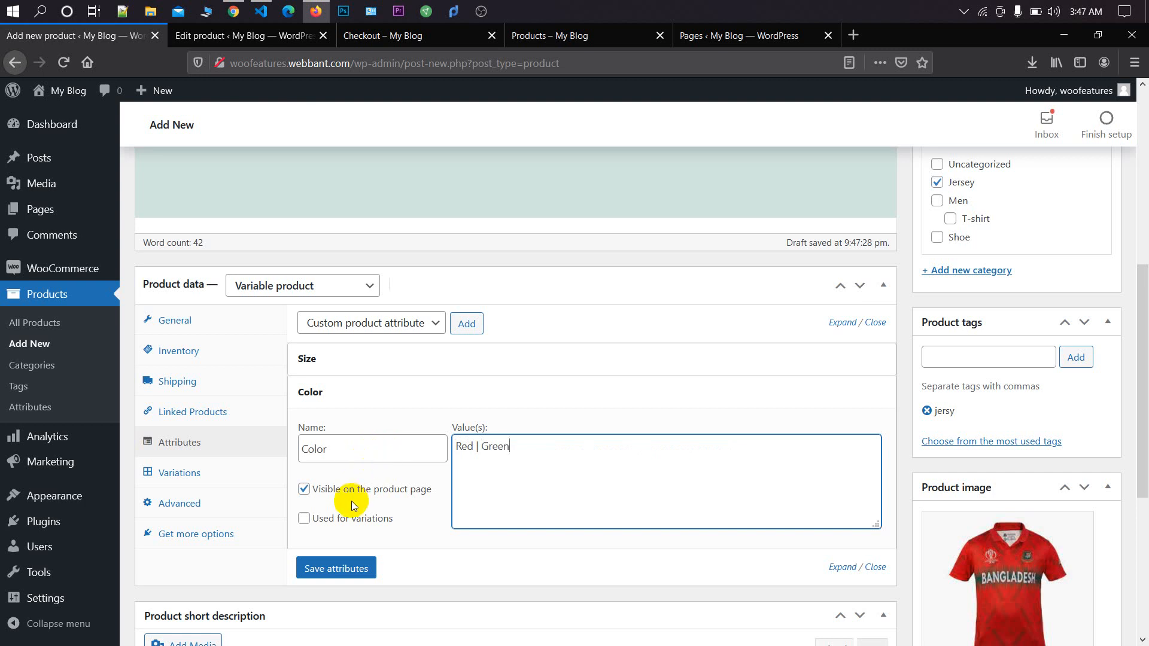
click(334, 520)
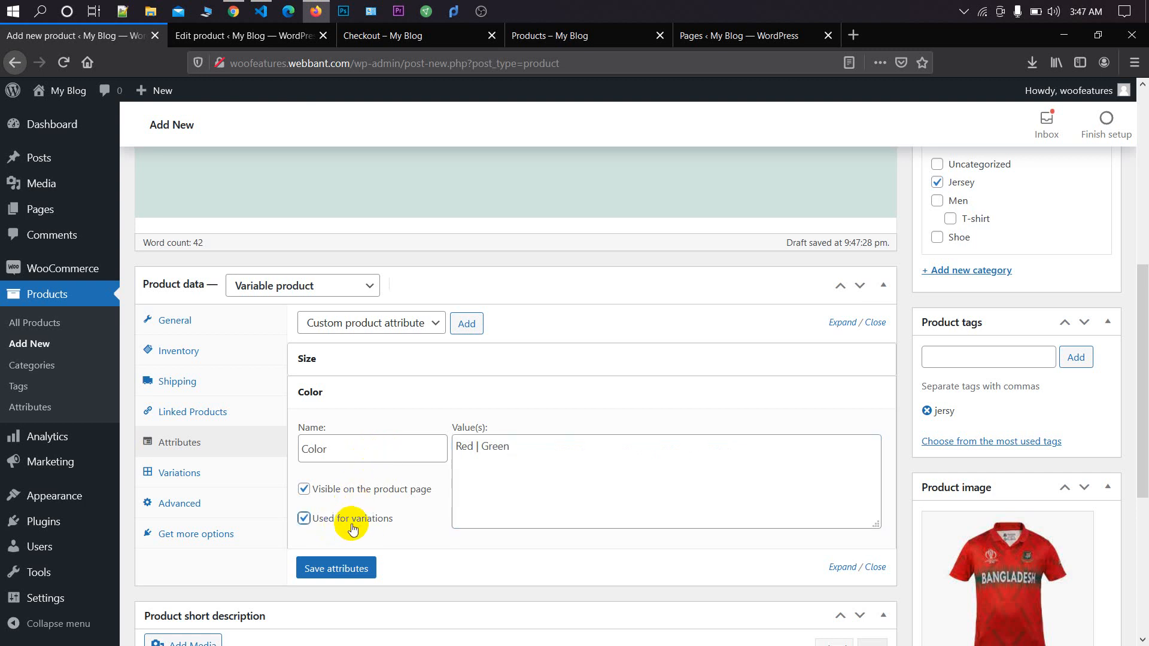
click(356, 572)
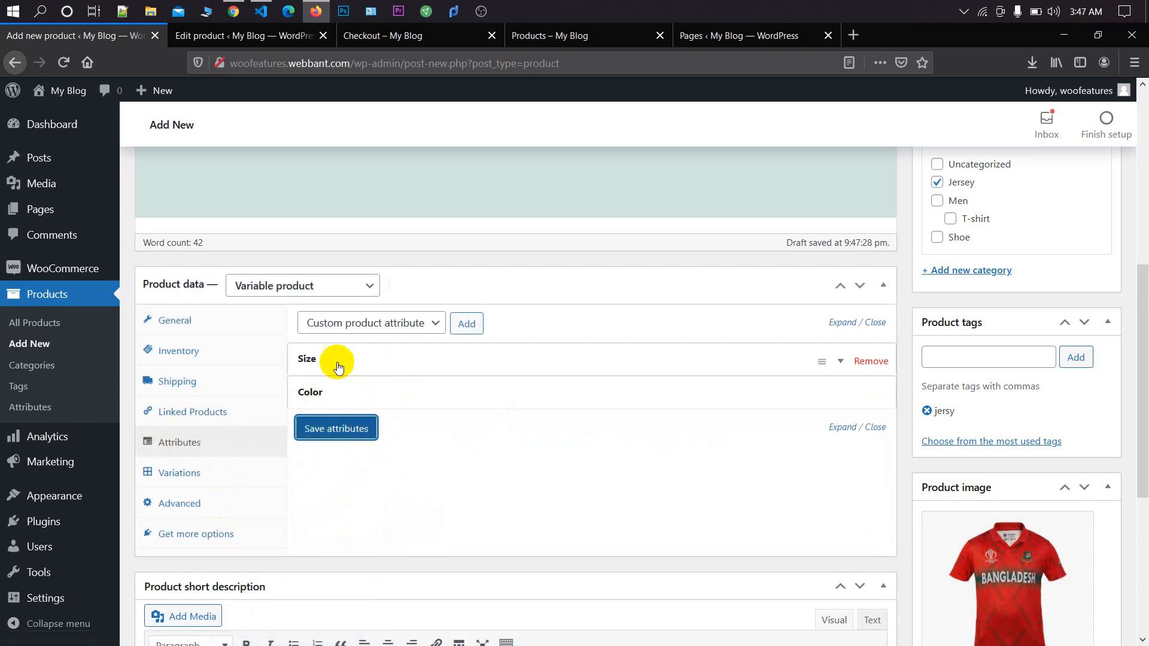
Step: Create variations from all attributes of the product and confirm linking every size and color combination
click(197, 472)
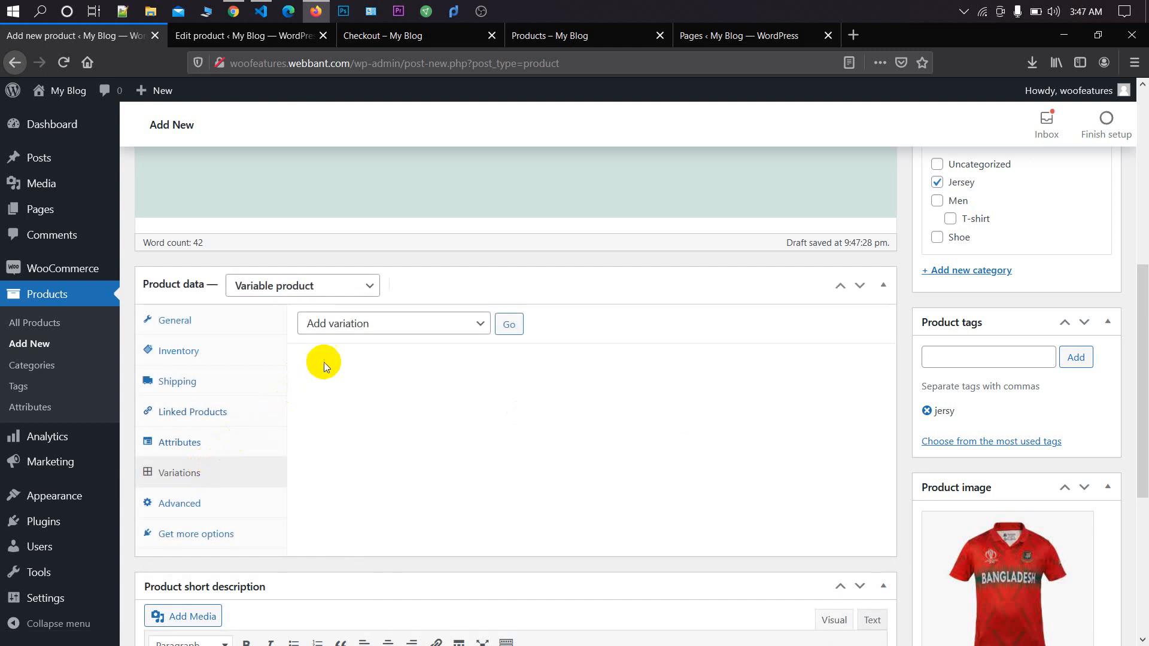
click(377, 323)
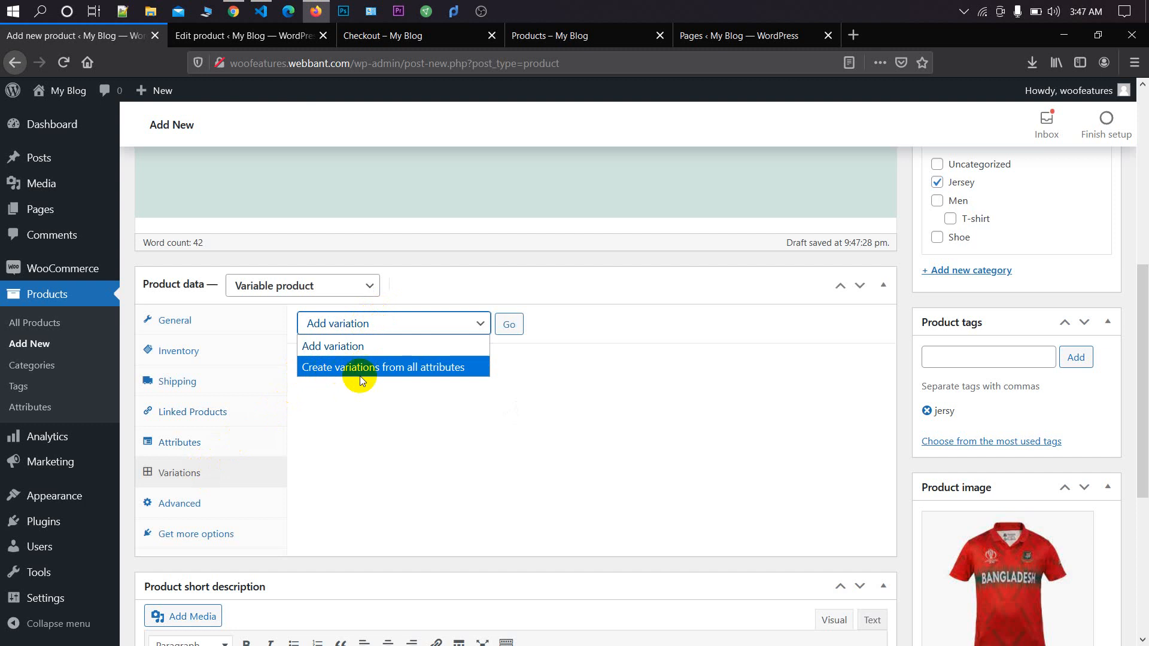
click(410, 370)
click(508, 324)
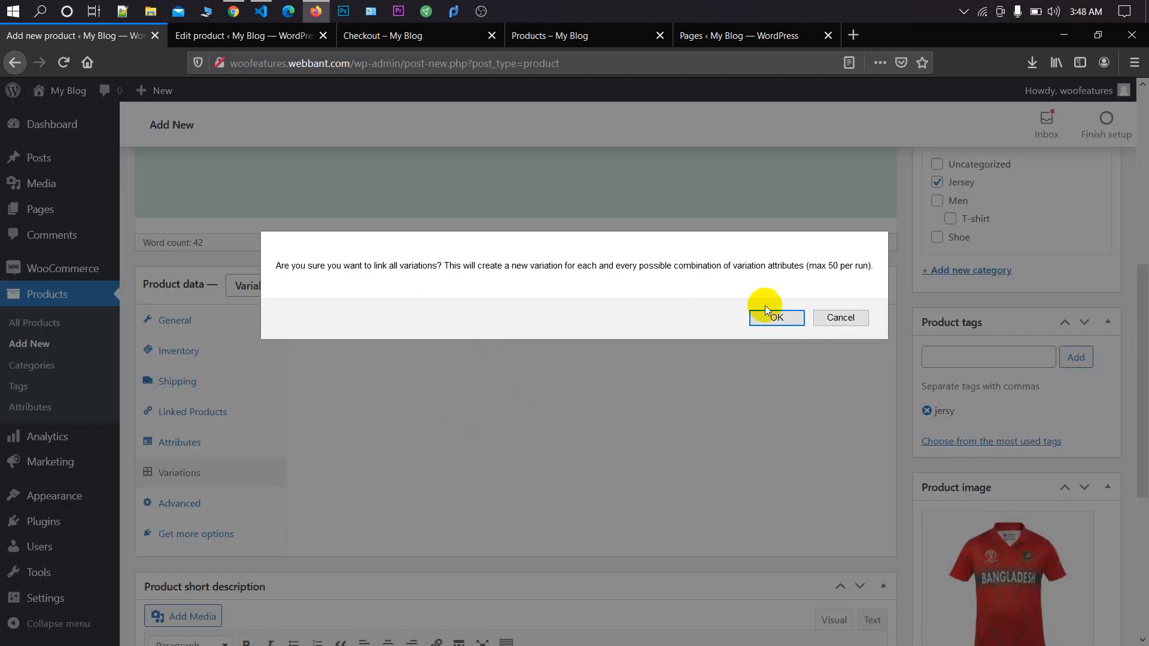
drag(450, 266, 639, 269)
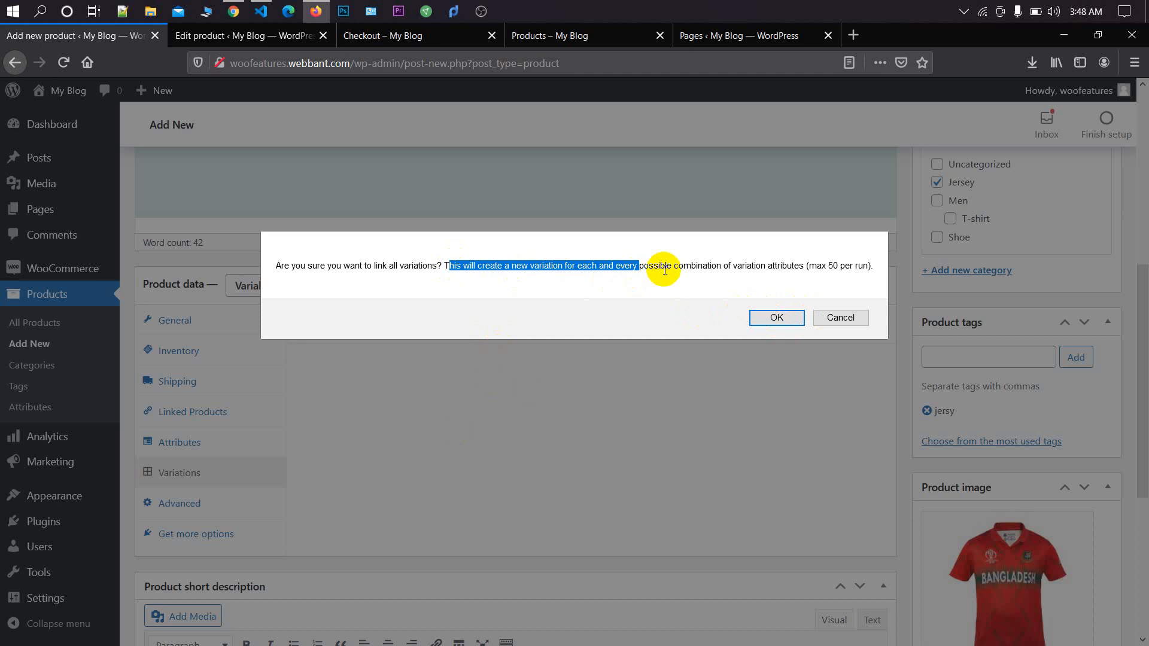
click(684, 269)
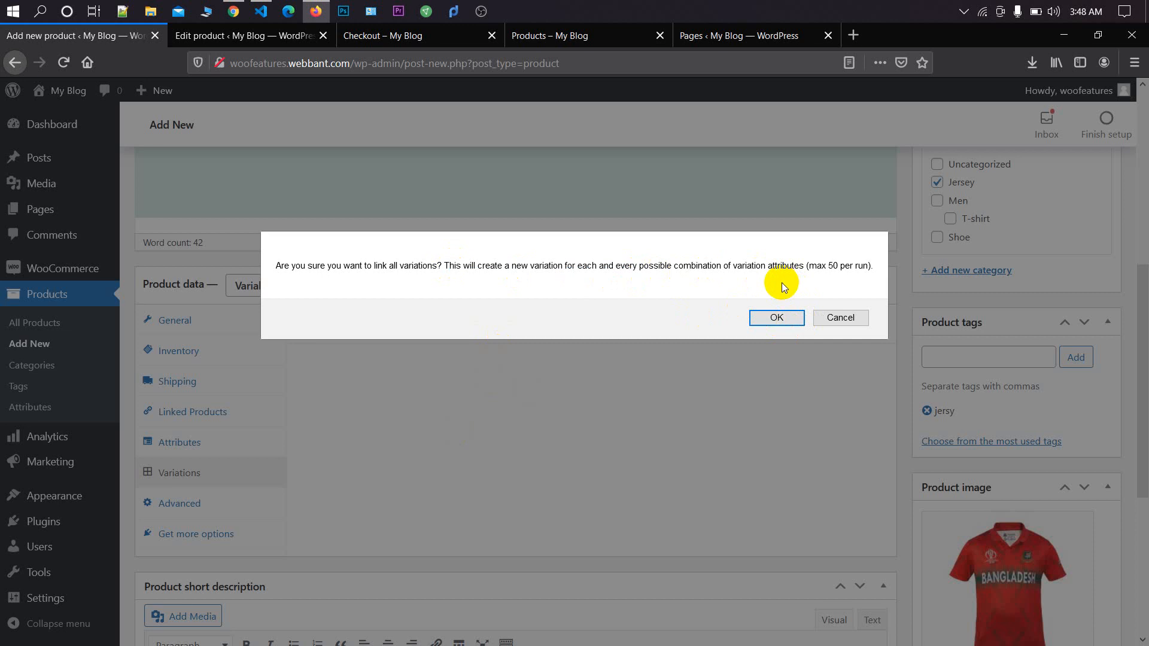
click(778, 318)
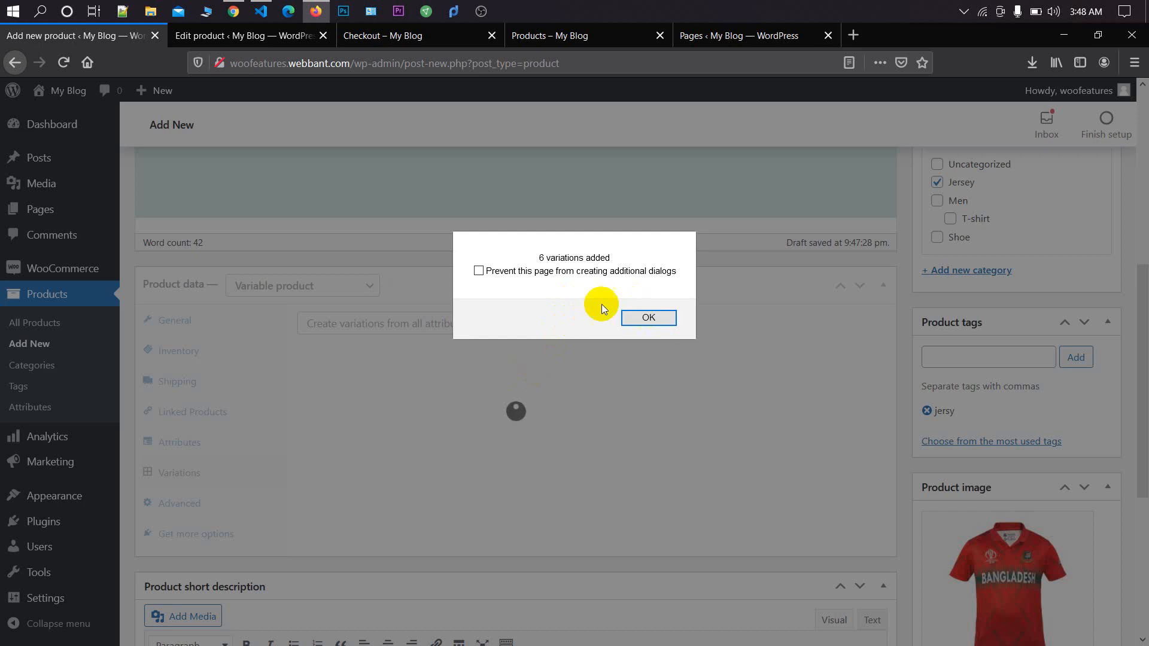
drag(537, 257, 621, 263)
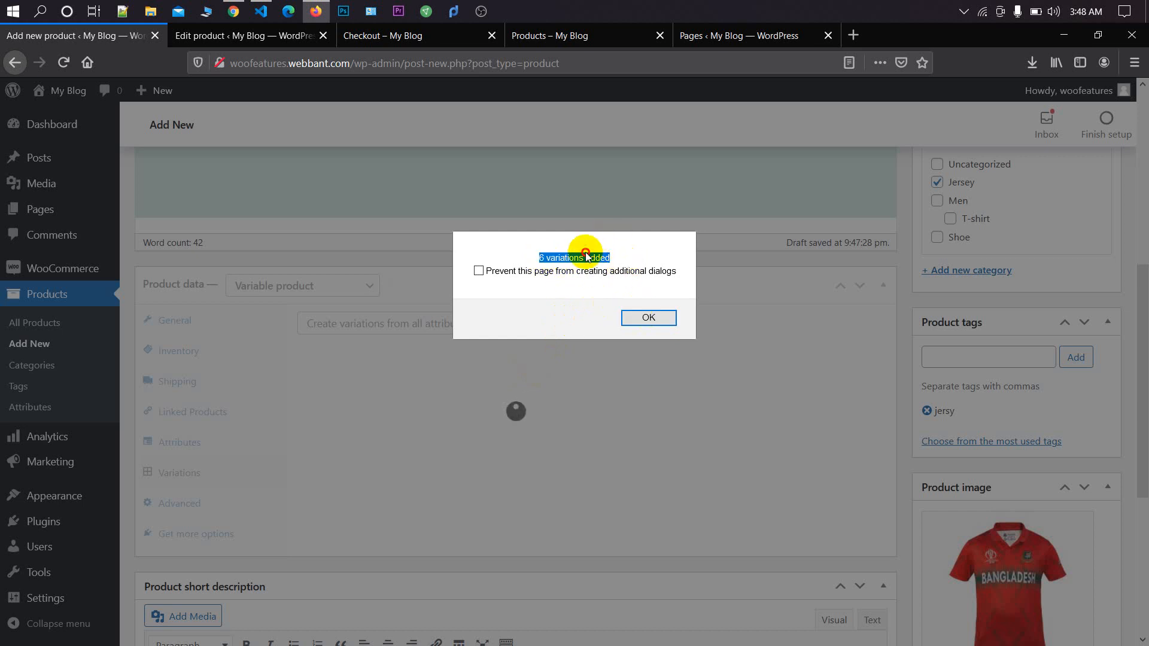
click(648, 317)
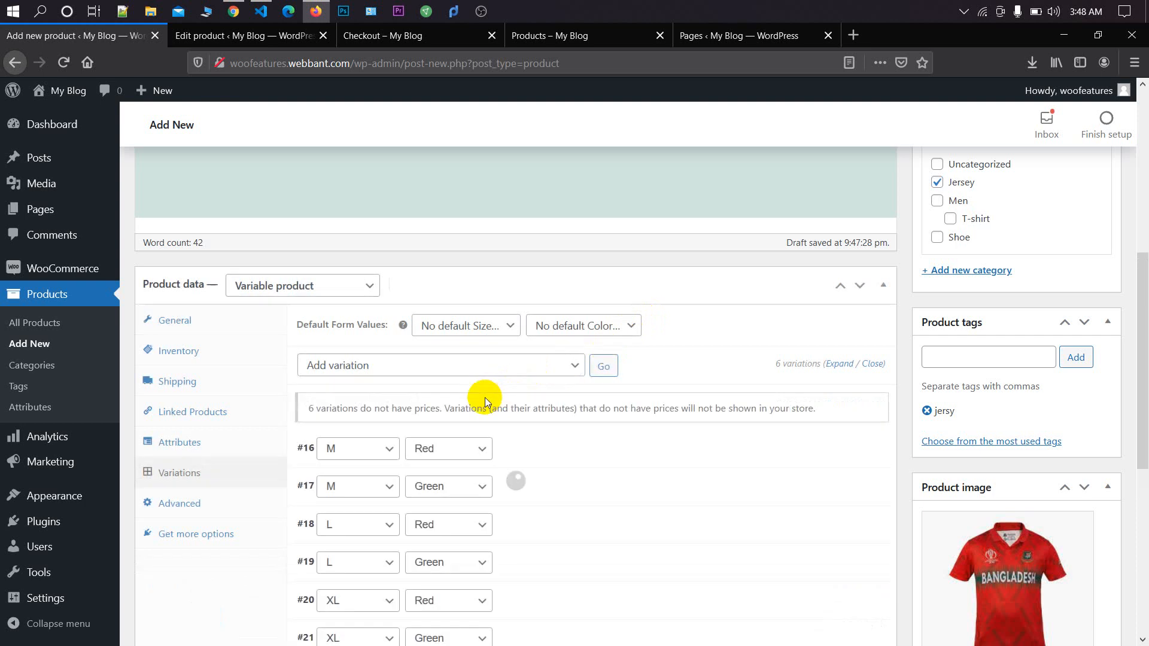
Step: Set the regular price of the M / Red variation to 580, leaving its SKU, weight and dimensions empty
scroll(419, 406, down, 1)
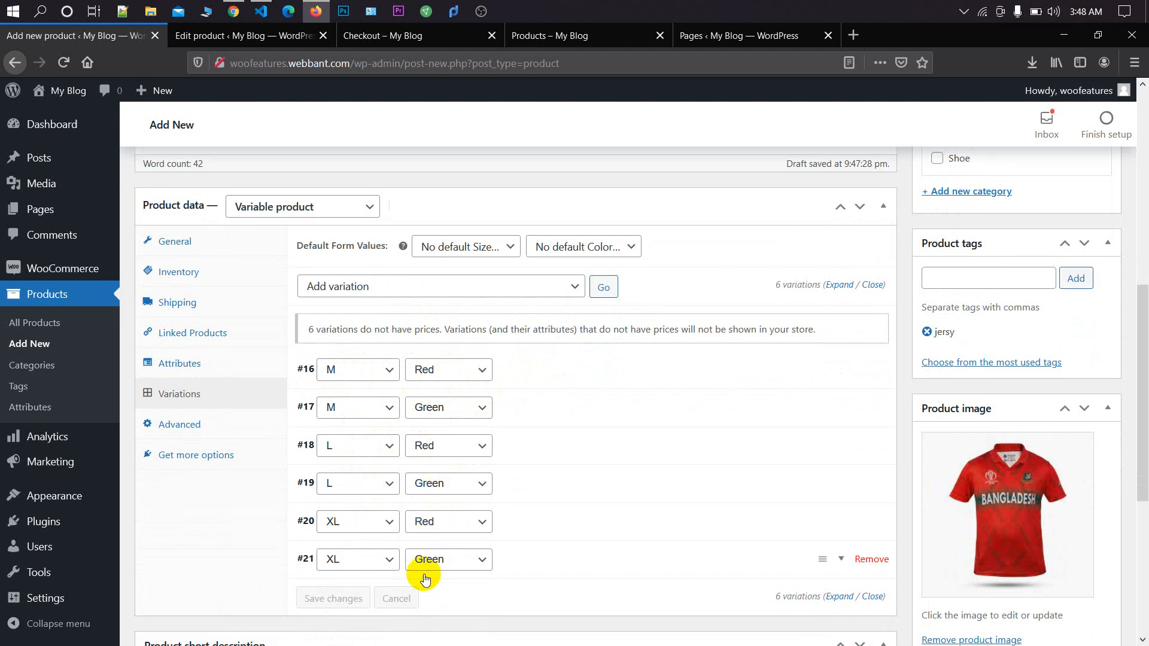
click(550, 368)
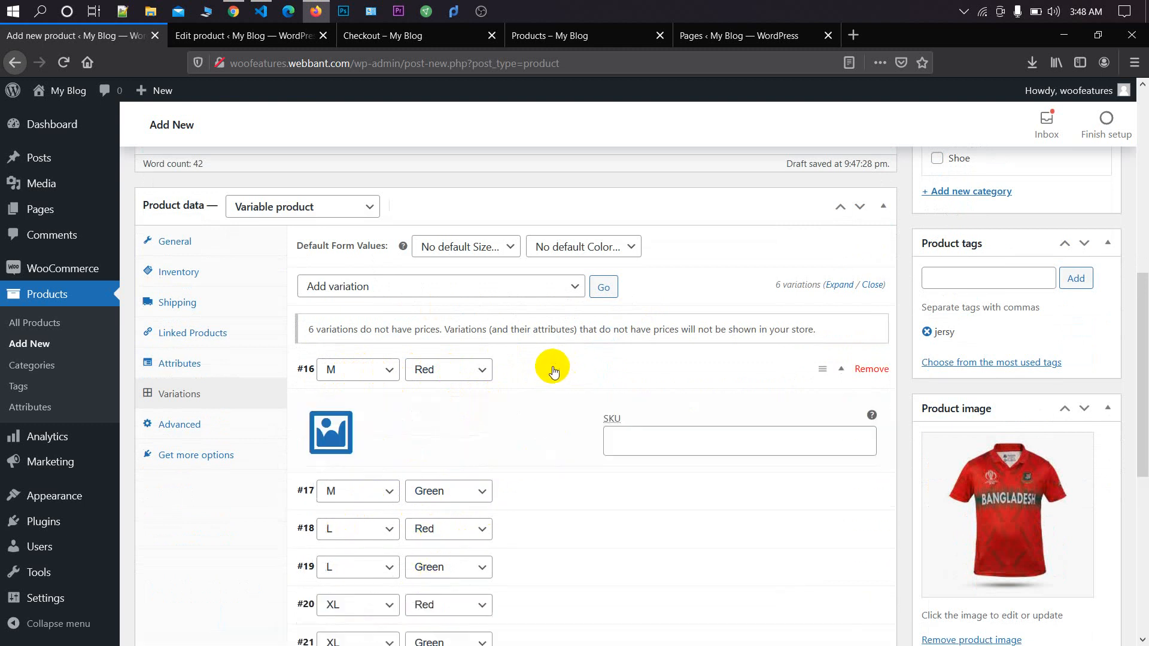
scroll(550, 366, down, 1)
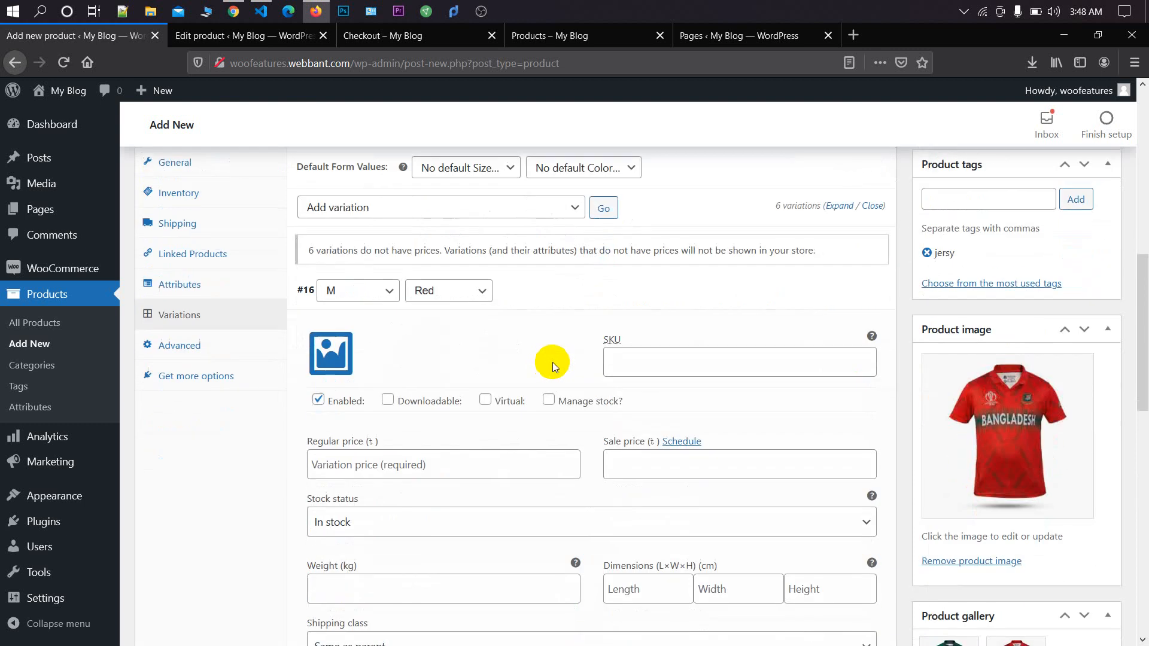
click(619, 362)
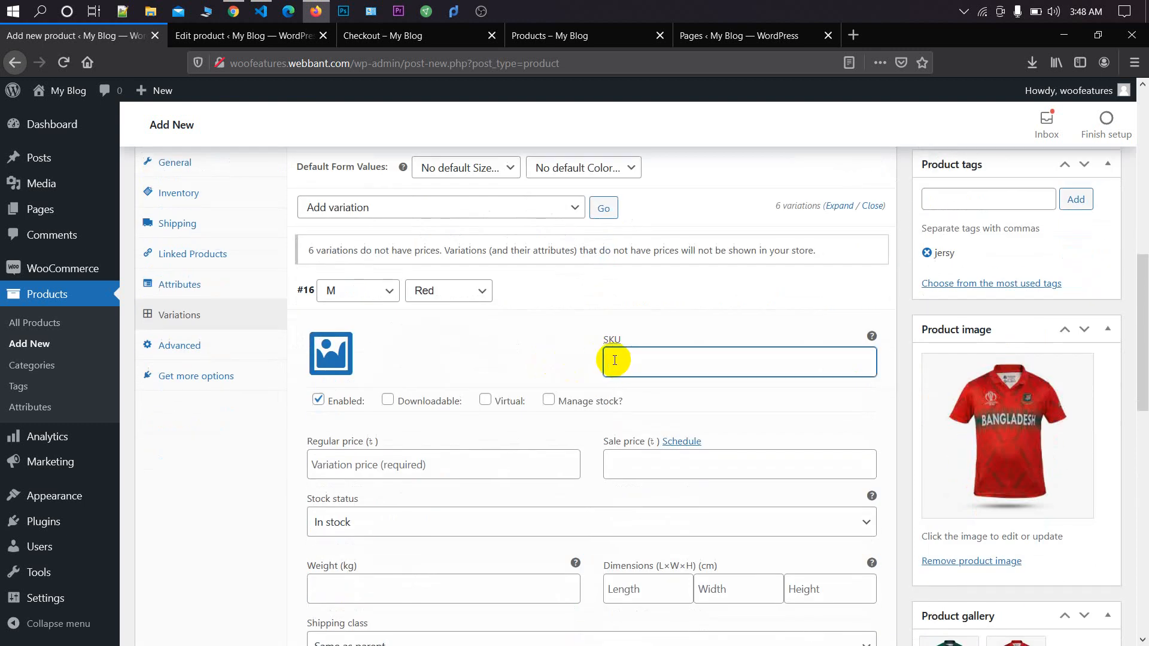
scroll(546, 350, down, 1)
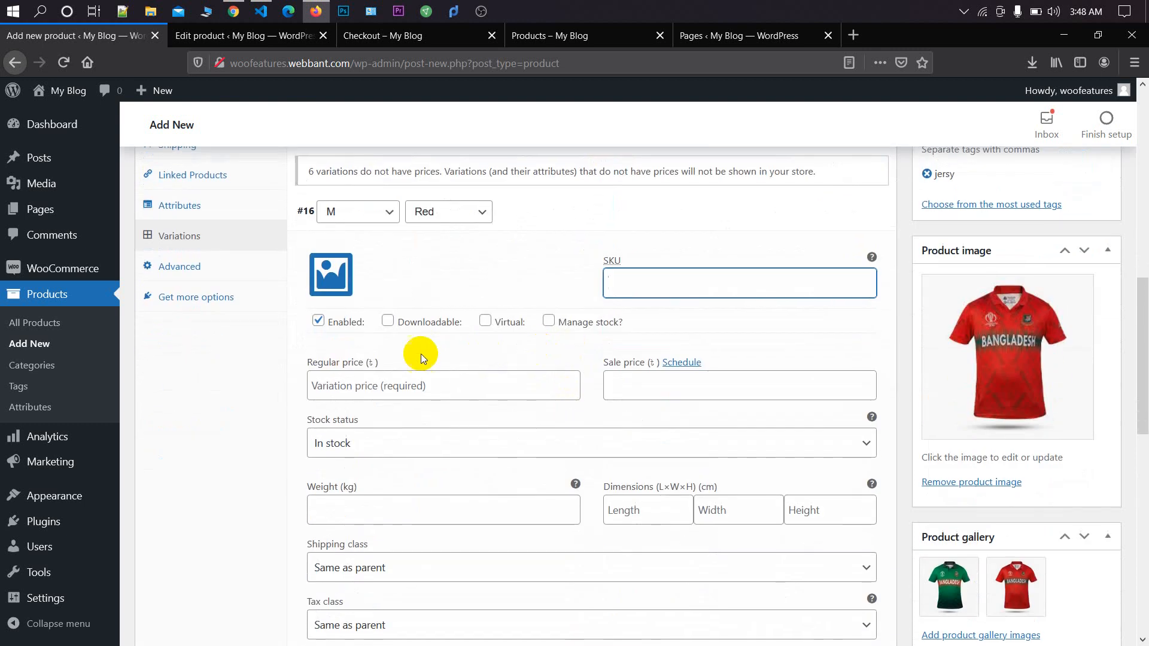
click(396, 385)
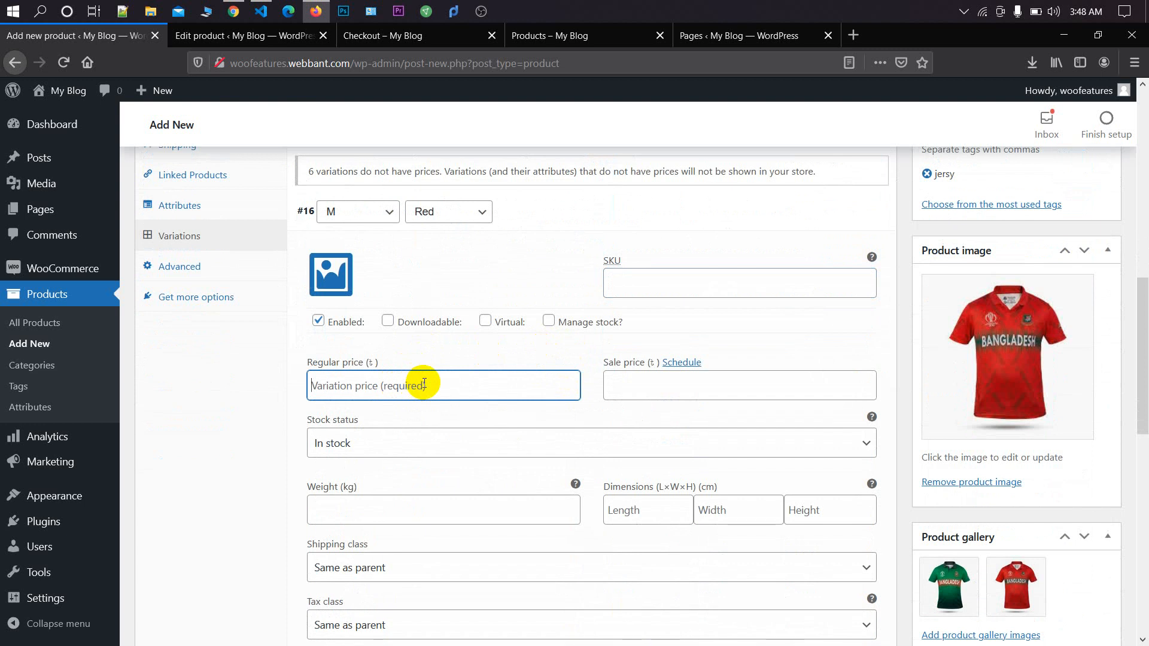
text(580)
click(394, 504)
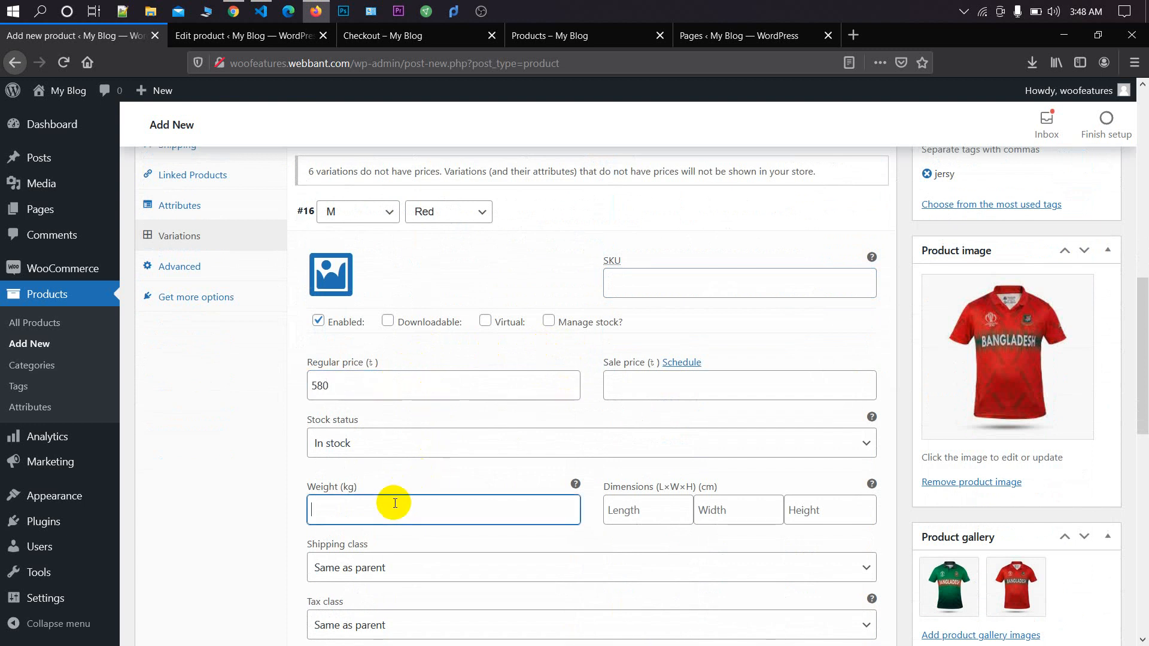
click(641, 511)
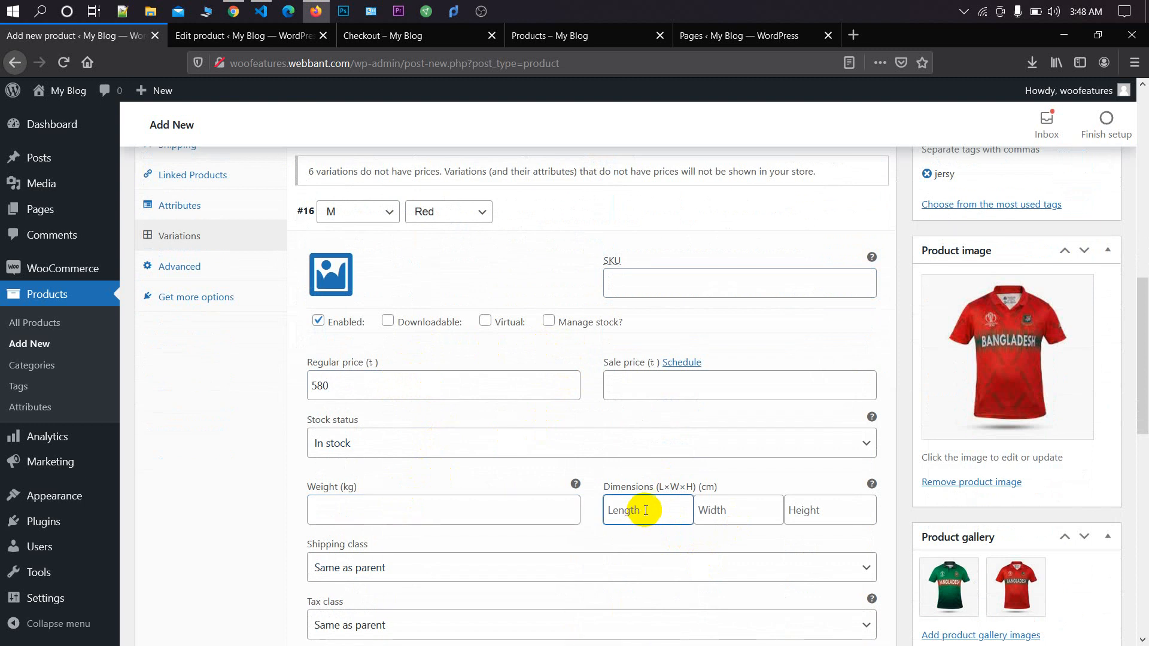
scroll(568, 485, down, 1)
scroll(434, 498, down, 2)
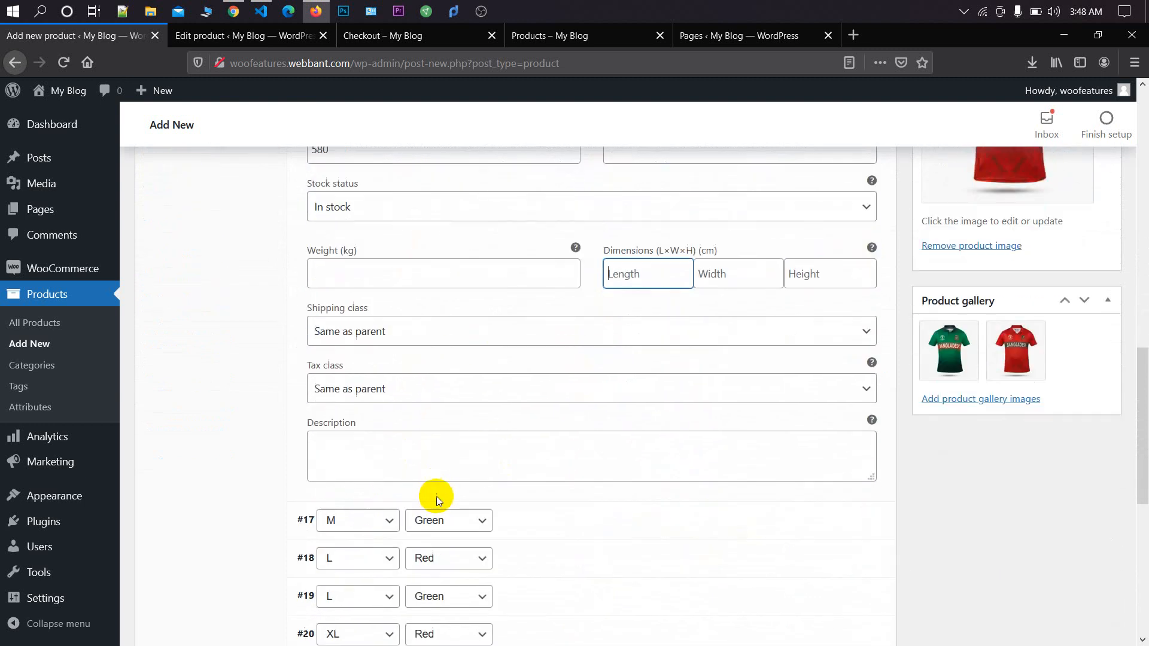
scroll(539, 474, up, 3)
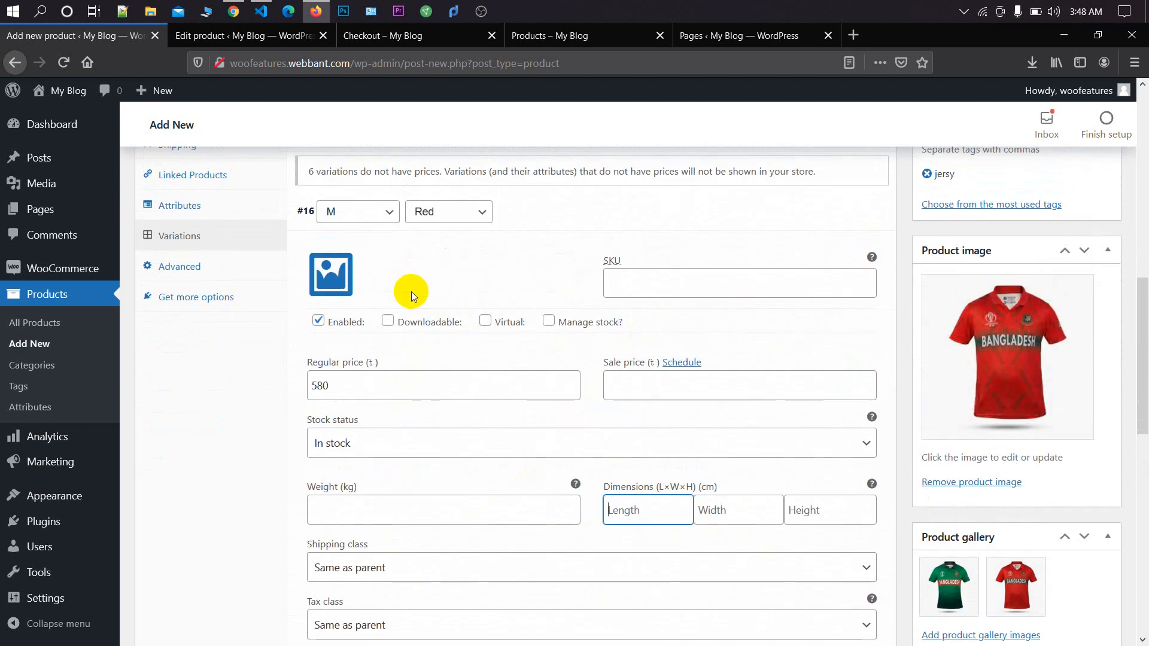
Step: Set the red jersey picture from the media library as the M / Red variation's image and collapse that variation
click(331, 273)
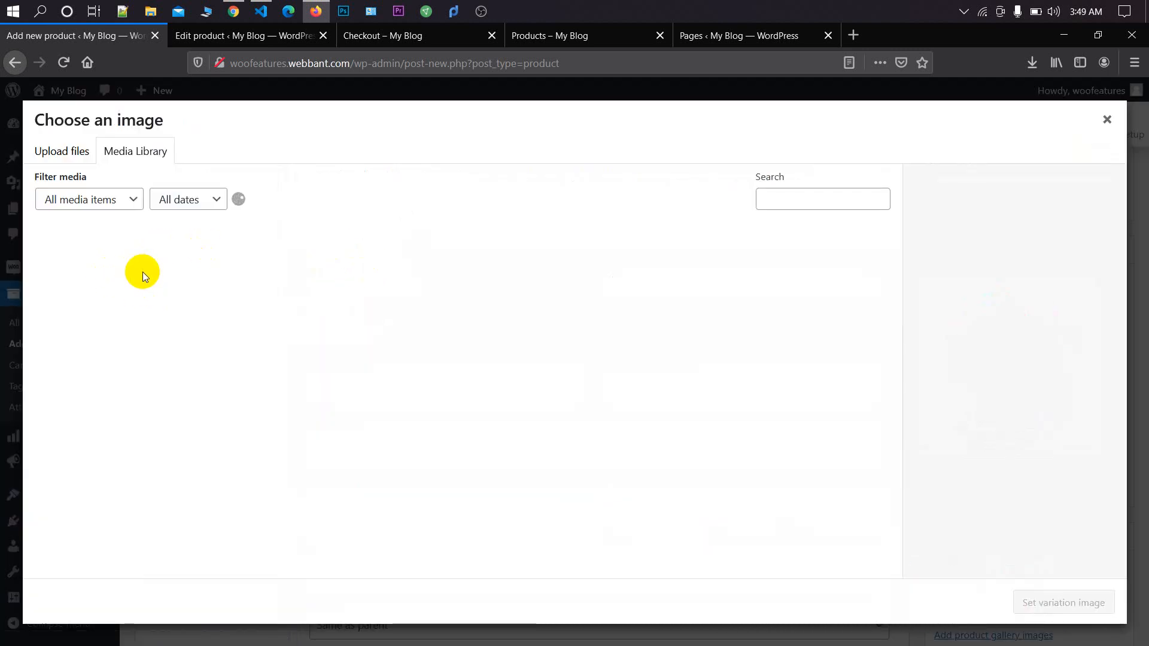
click(170, 266)
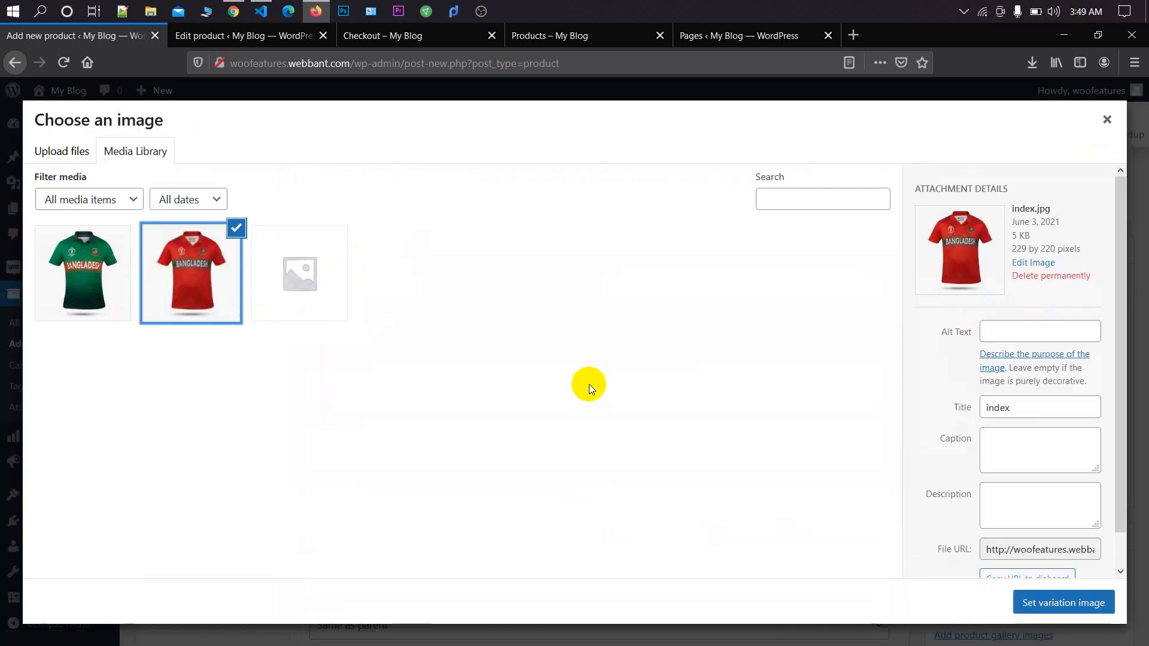
click(1046, 605)
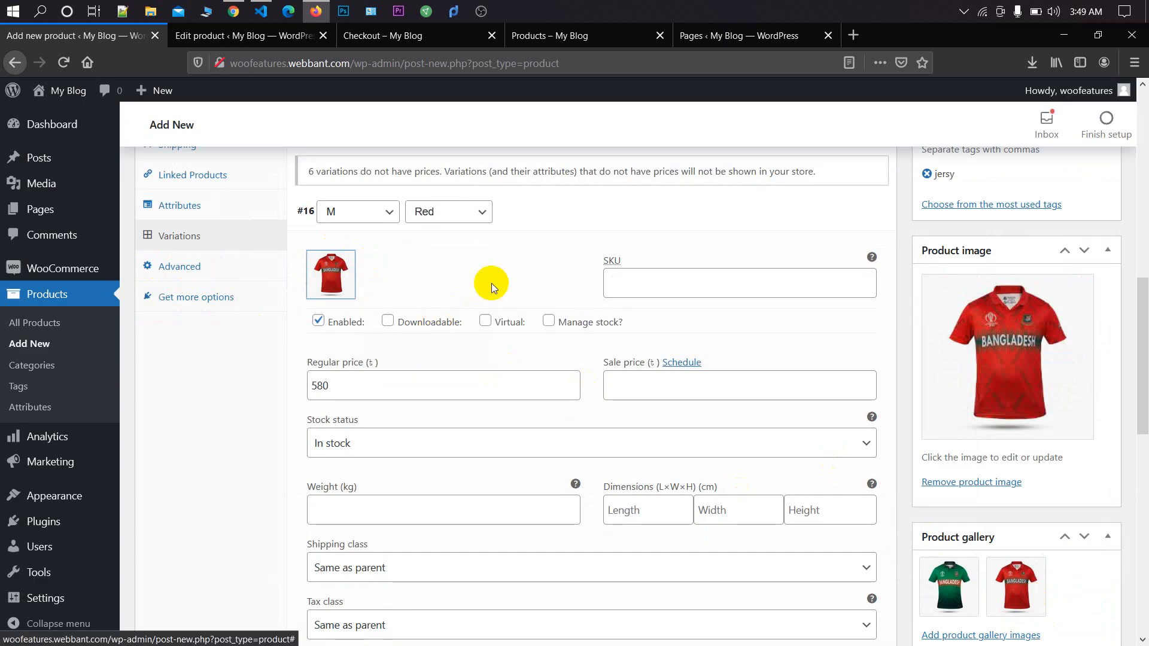
scroll(491, 282, up, 2)
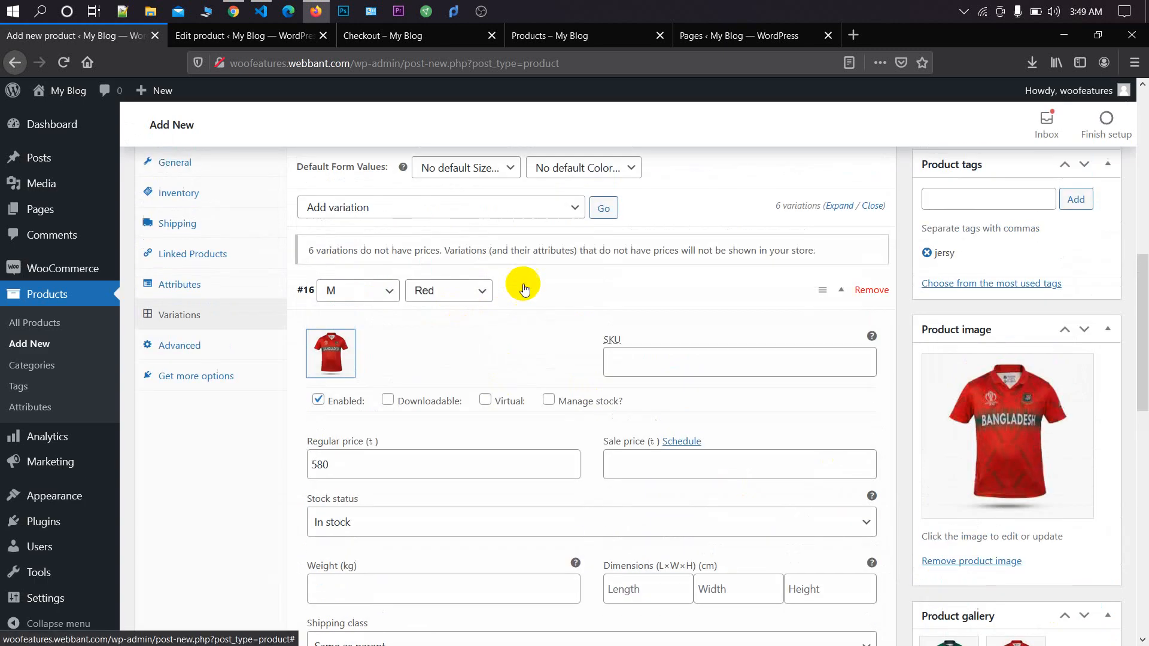
click(720, 290)
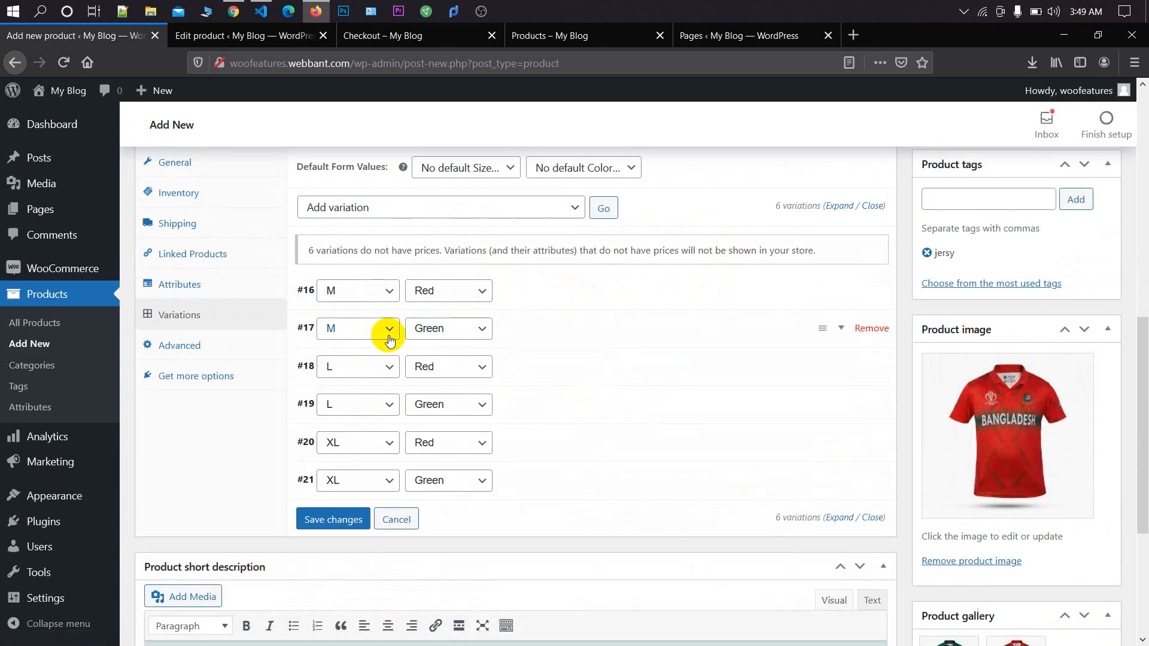
Step: Set the green jersey picture from the media library as the image of the M / Green variation
click(554, 329)
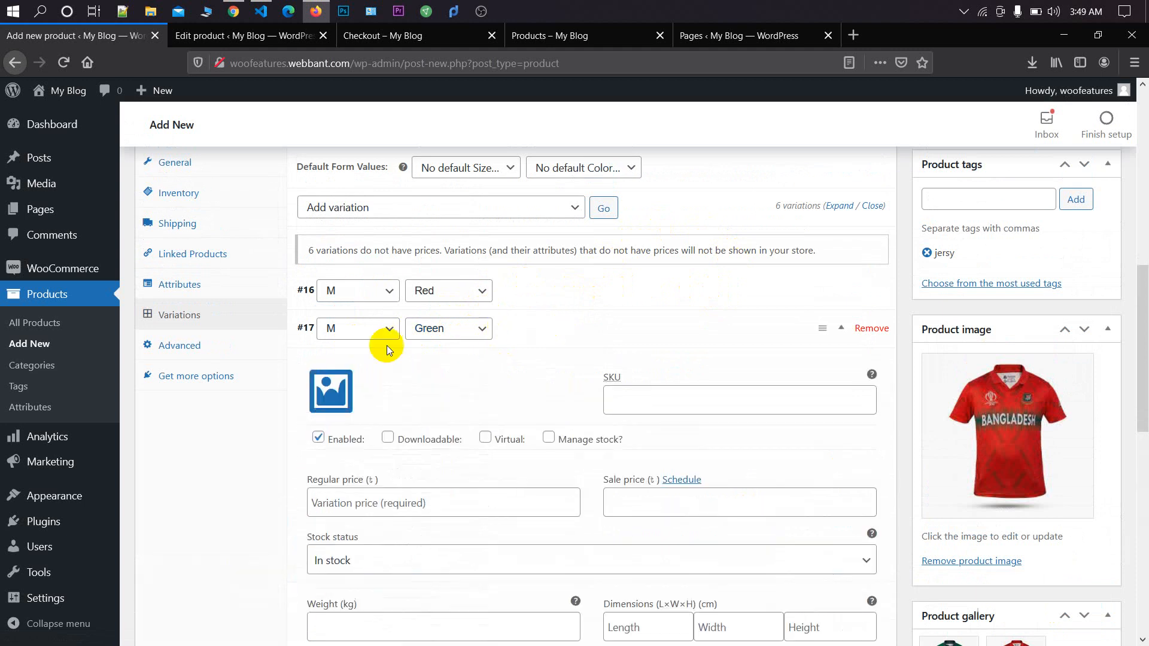
click(331, 390)
click(113, 273)
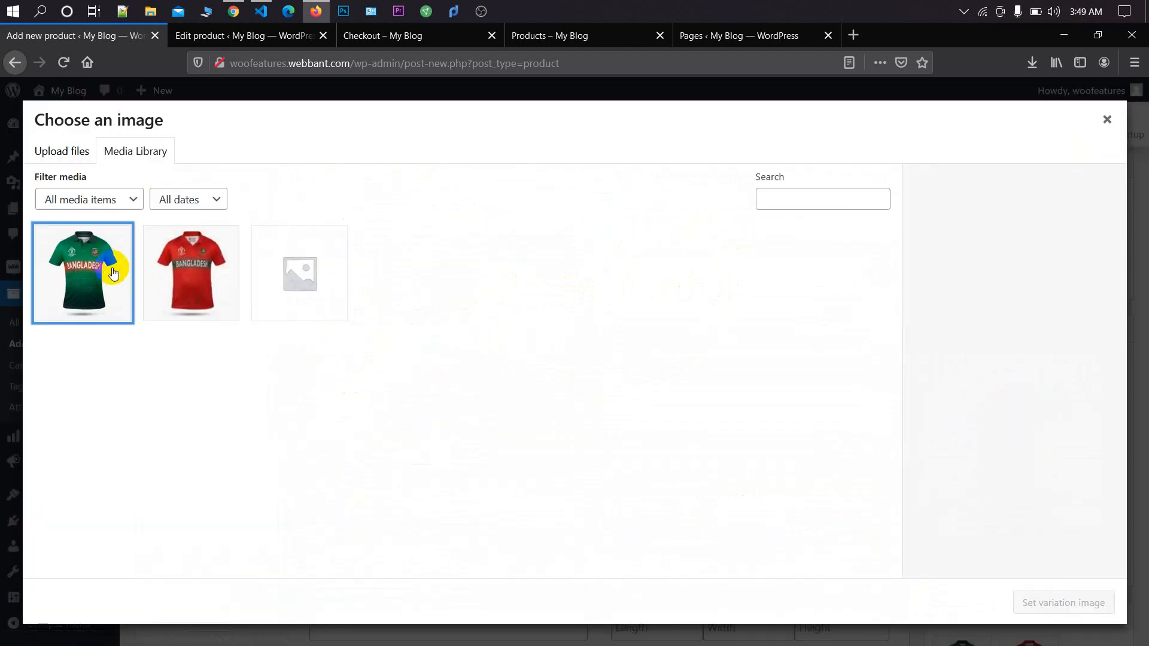
click(1056, 602)
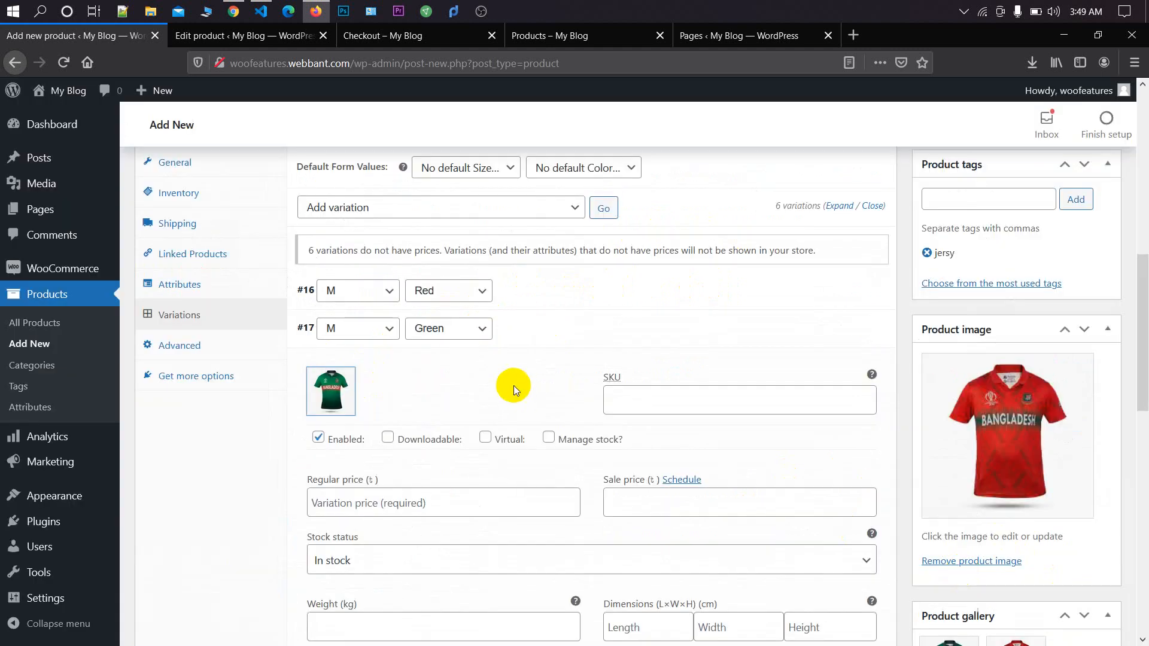
Step: Set the regular price of the M / Green variation to 600, collapse it and reopen the M / Red variation
scroll(419, 413, down, 1)
click(417, 424)
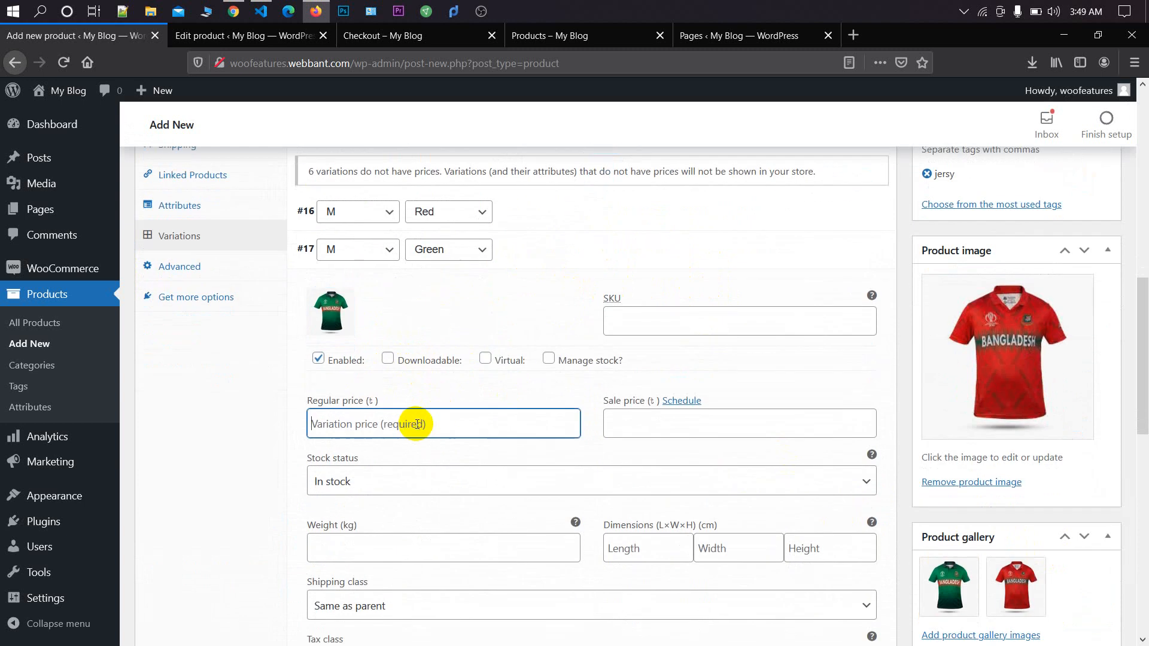
text(600)
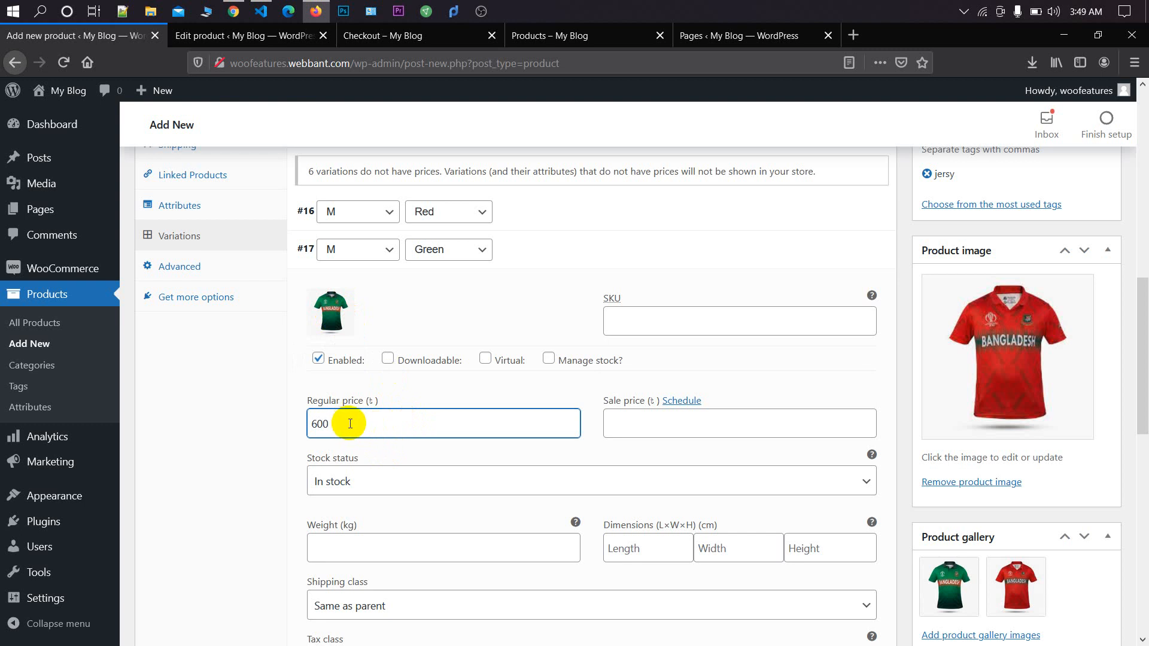
click(538, 247)
click(550, 213)
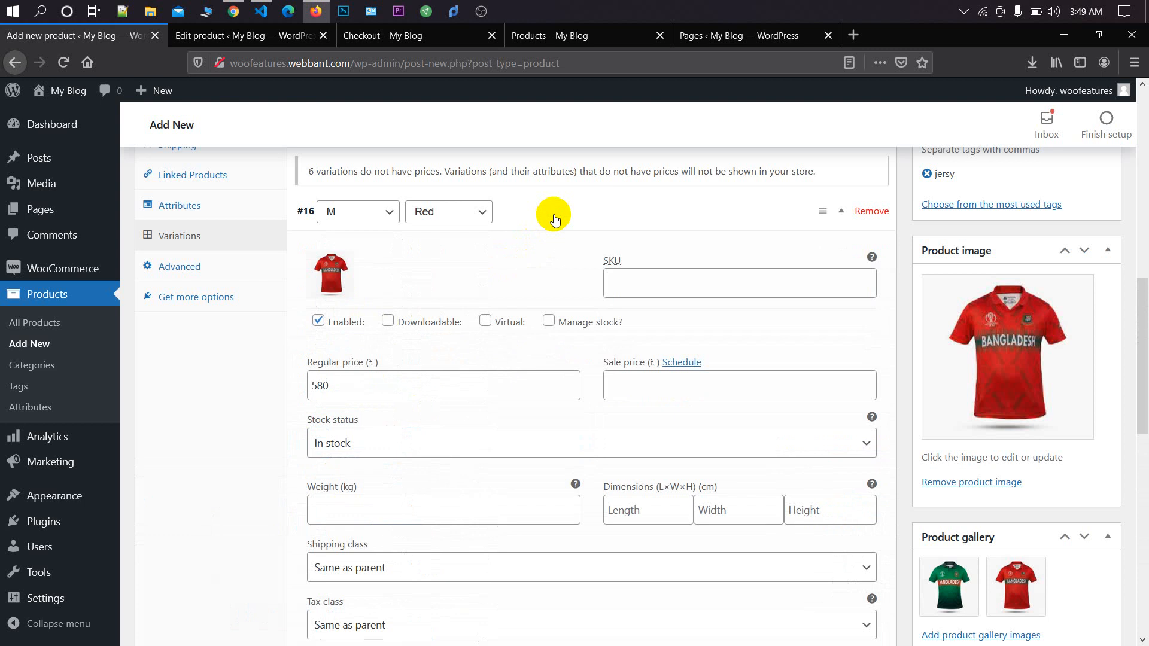
Step: Collapse the M / Red variation, briefly check the L / Red variation's settings, and save the variation changes
click(549, 217)
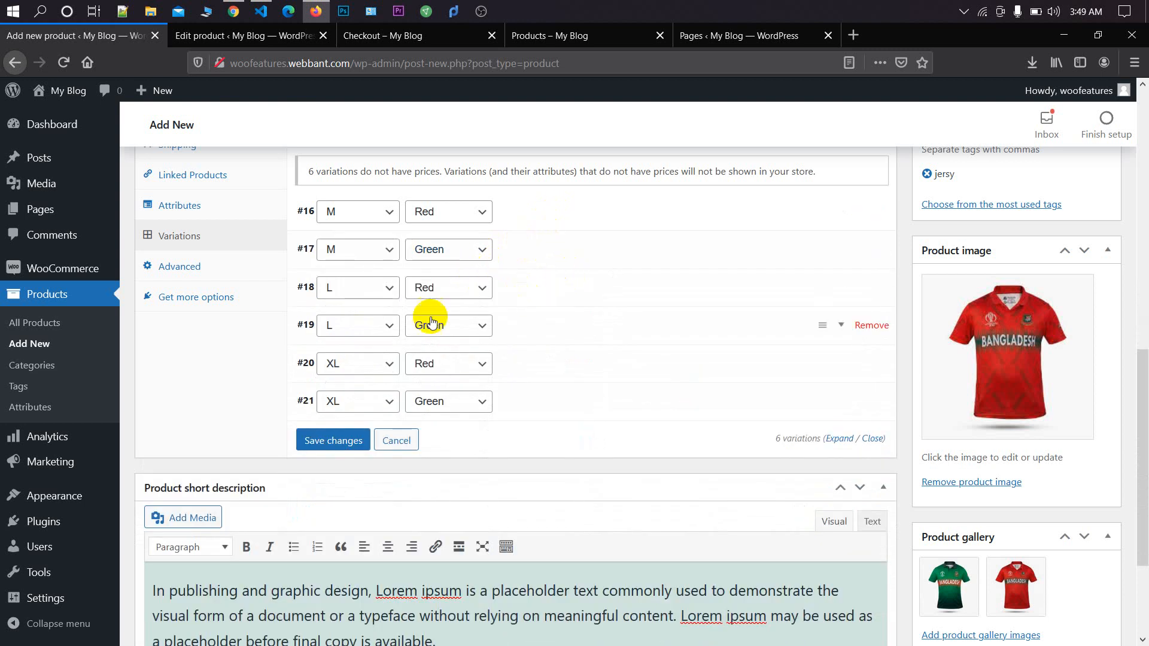
click(524, 292)
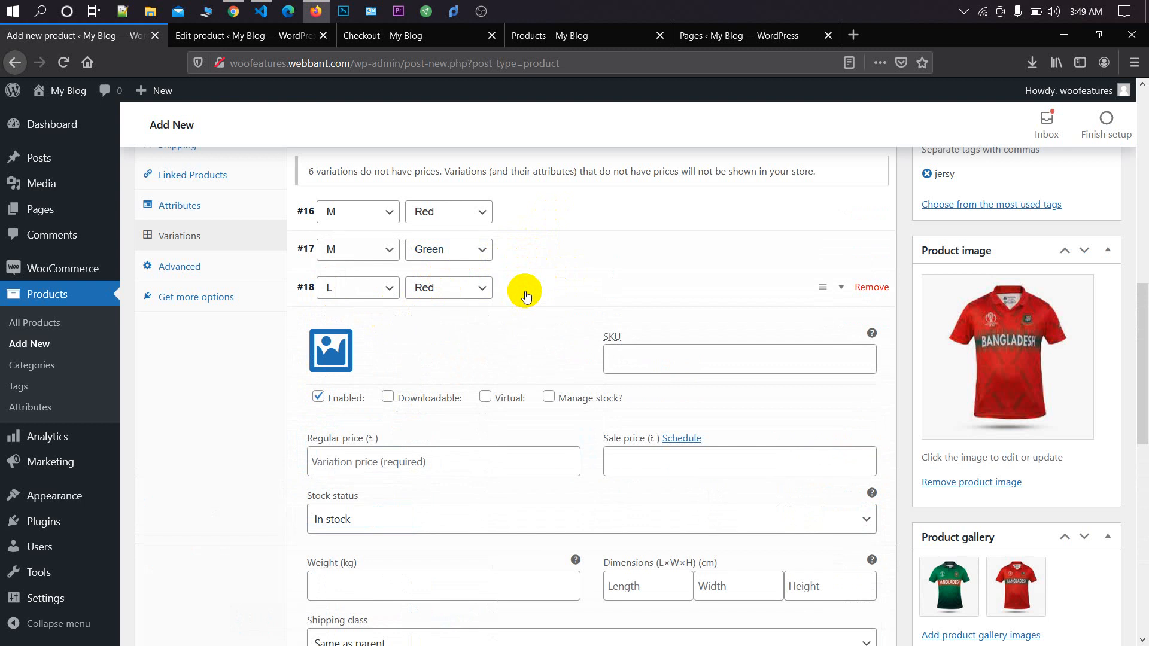
click(526, 295)
click(531, 327)
click(531, 328)
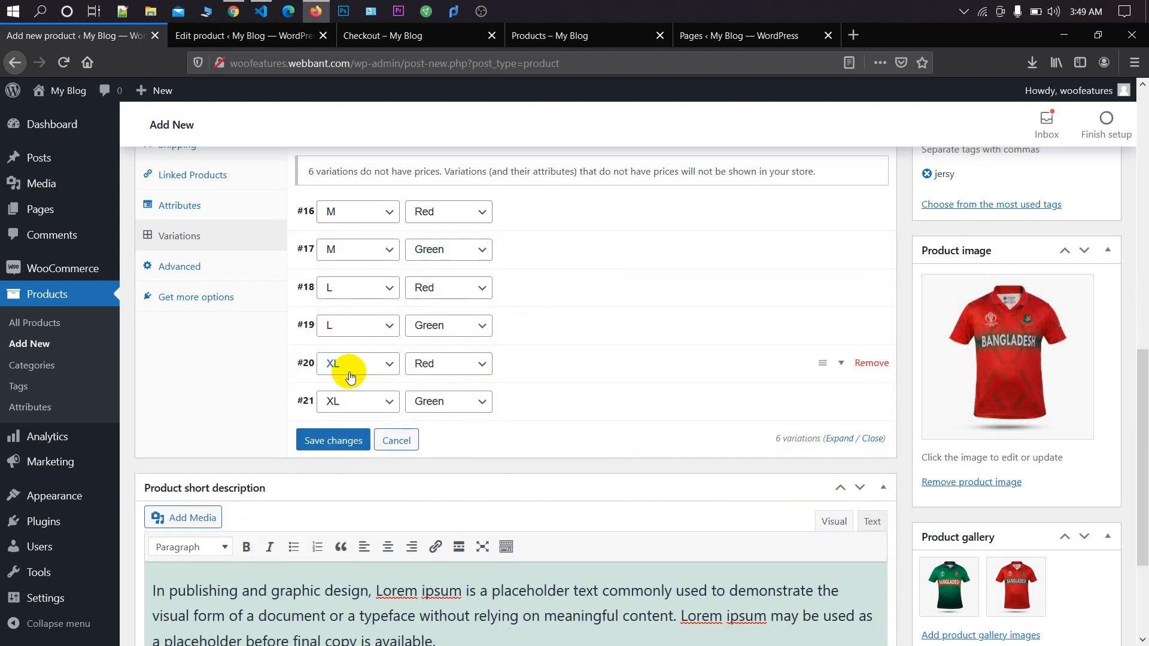
click(351, 440)
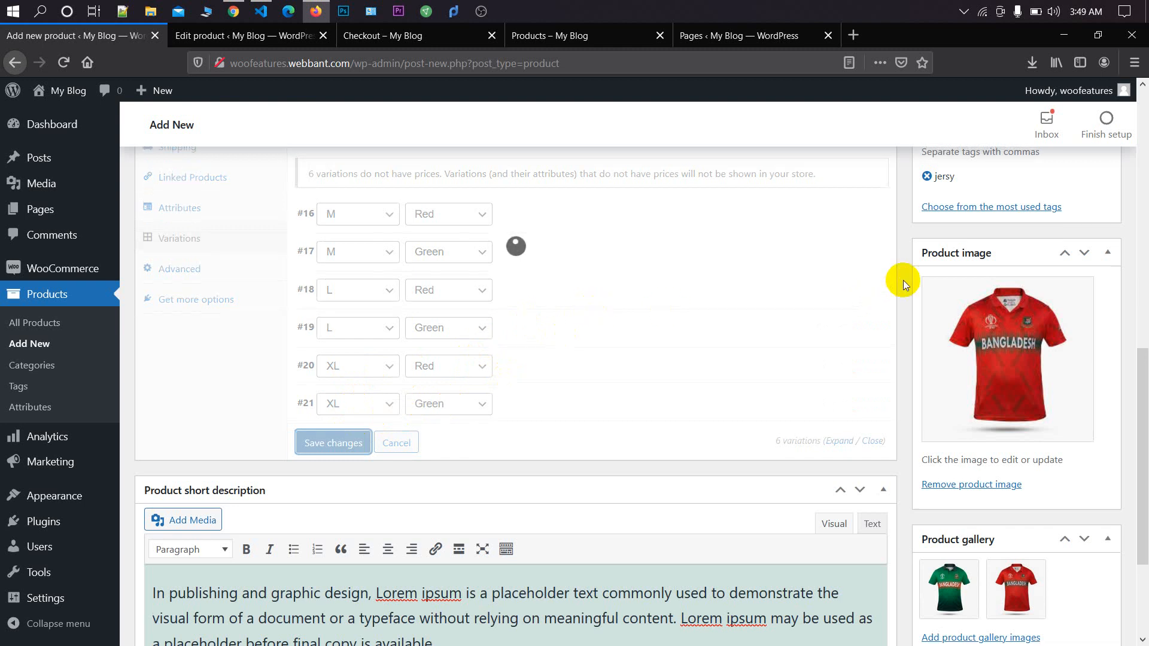
Step: Publish the BD Jersey product and open its store page in a separate browser tab
scroll(916, 287, up, 4)
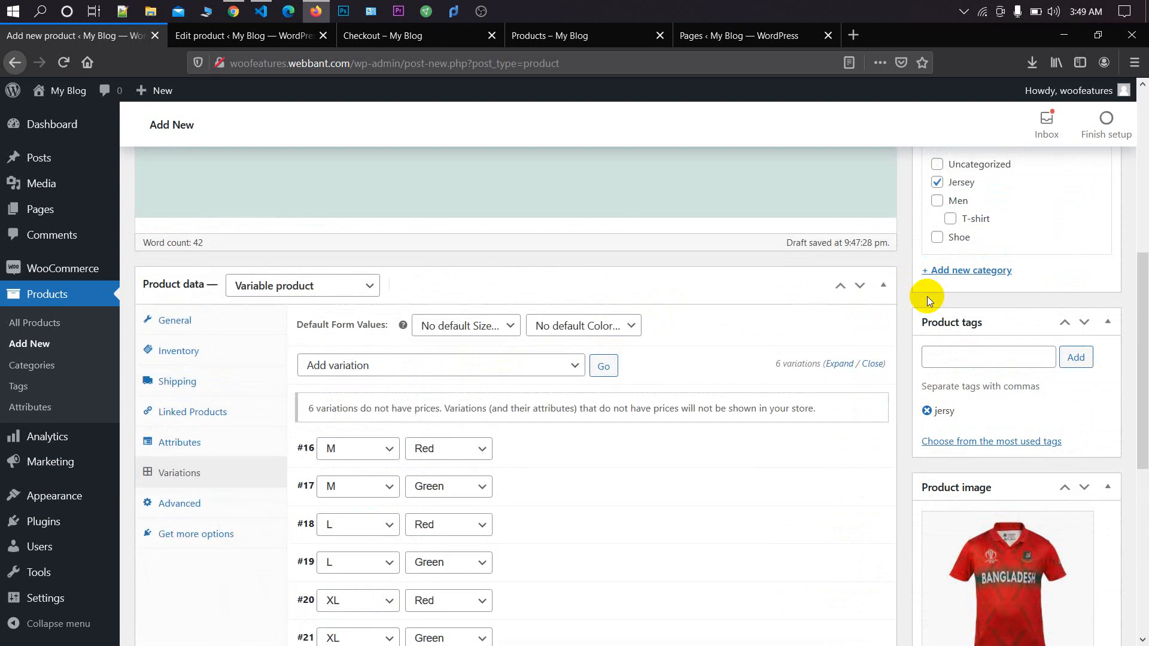
scroll(928, 296, up, 4)
click(1072, 292)
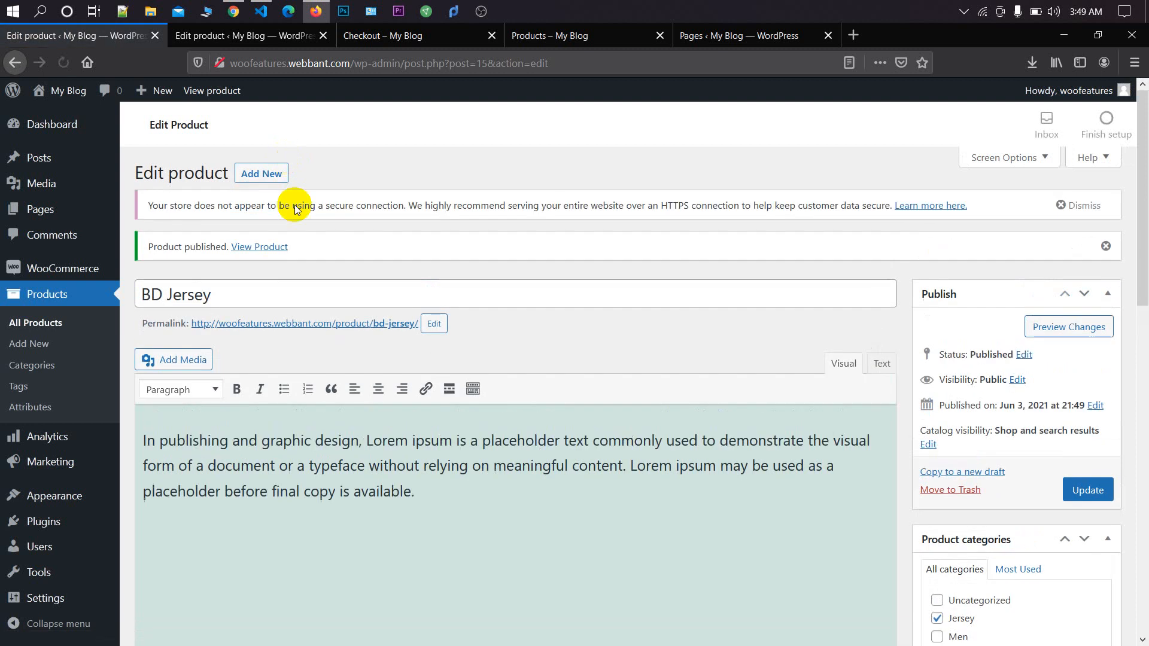
middle_click(270, 253)
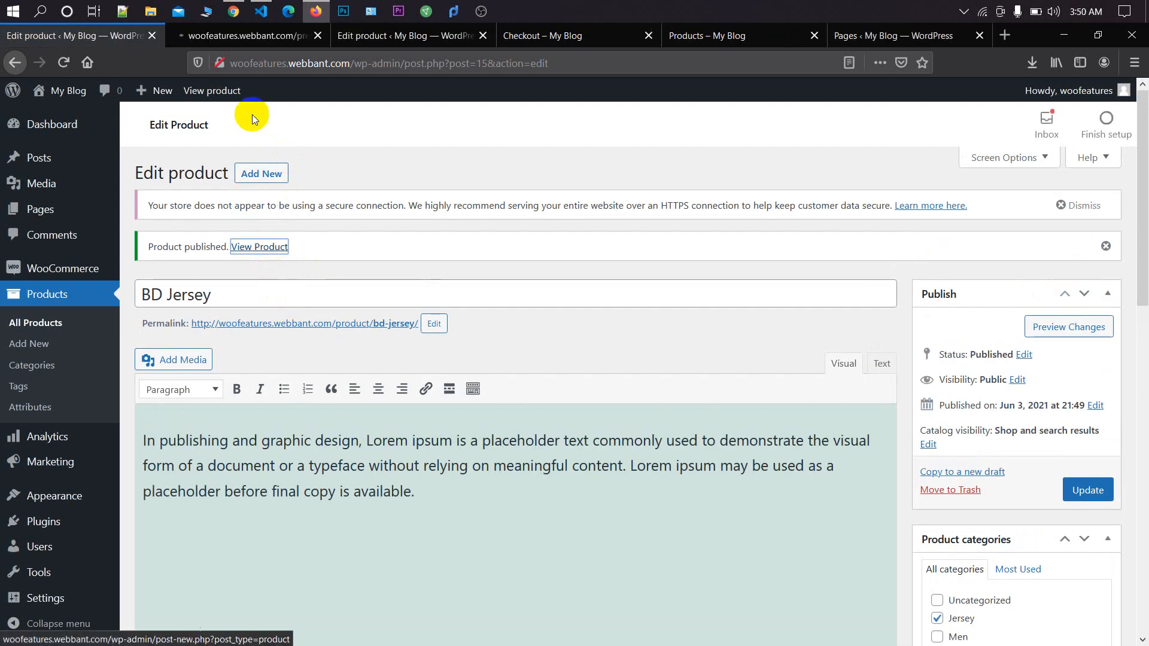
click(263, 37)
scroll(352, 200, down, 3)
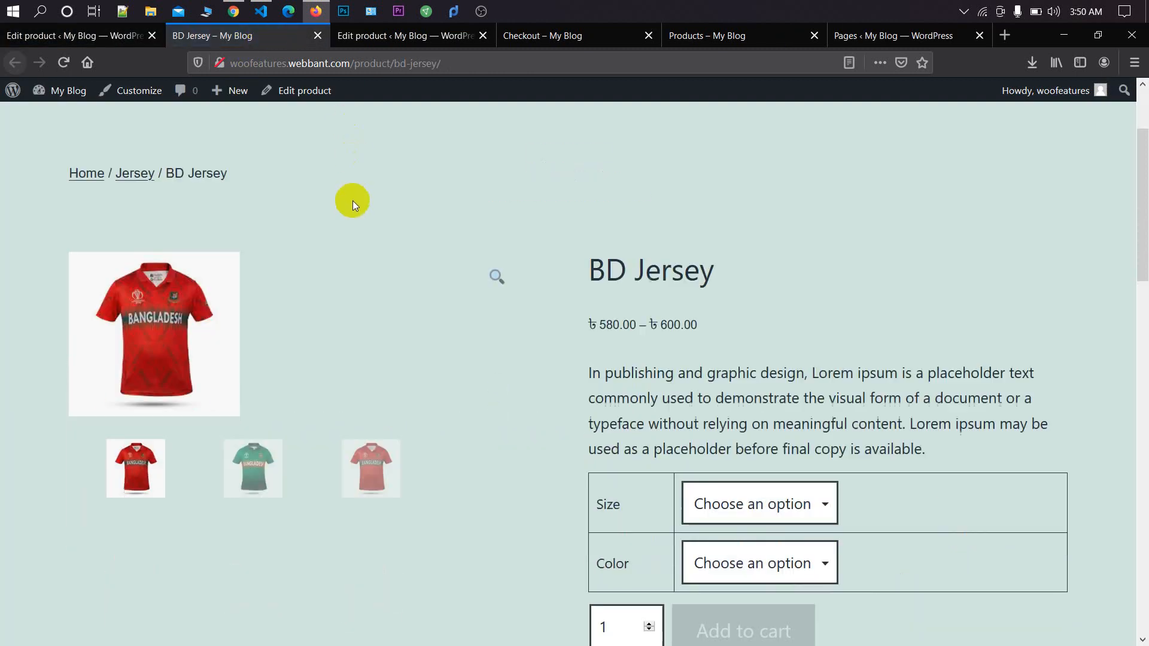
Step: Look through the BD Jersey gallery images on the product page
click(119, 450)
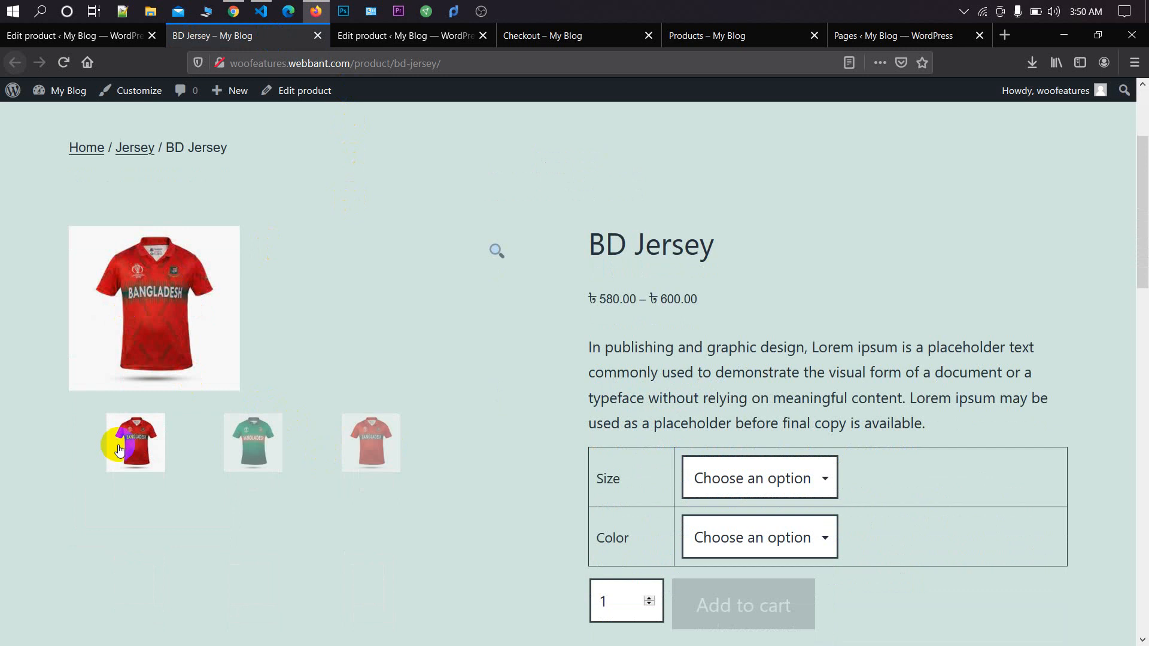
click(371, 444)
click(136, 269)
scroll(676, 254, down, 2)
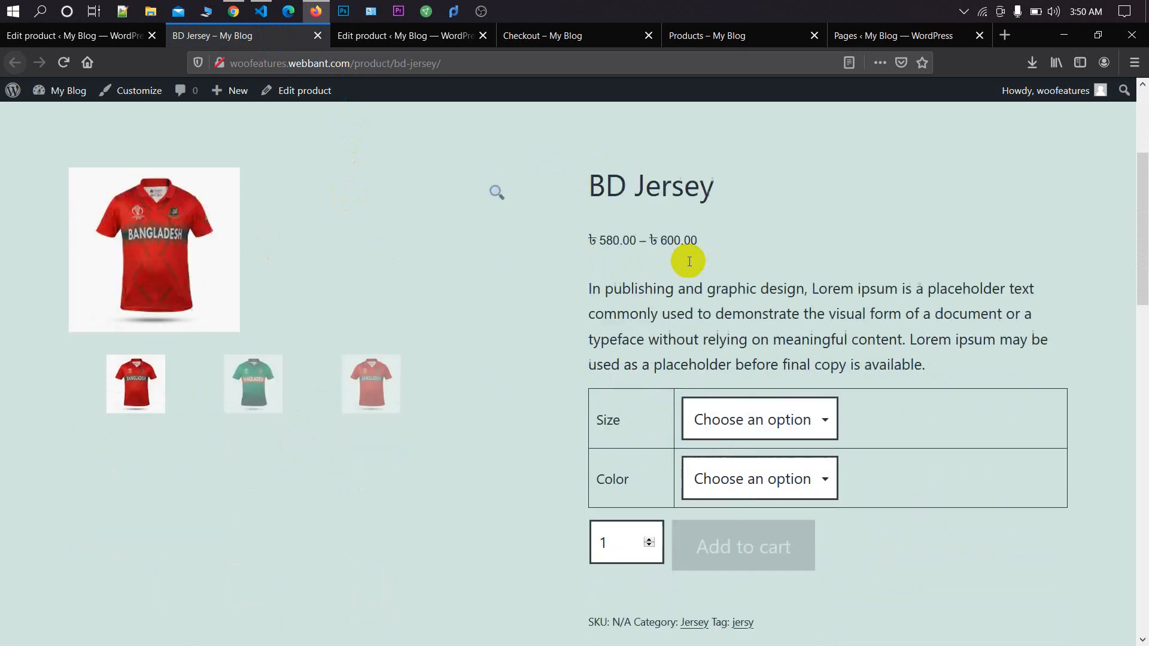
Step: Choose size M and color Red on the product page to check that variation's image and price
click(764, 403)
click(752, 458)
click(750, 459)
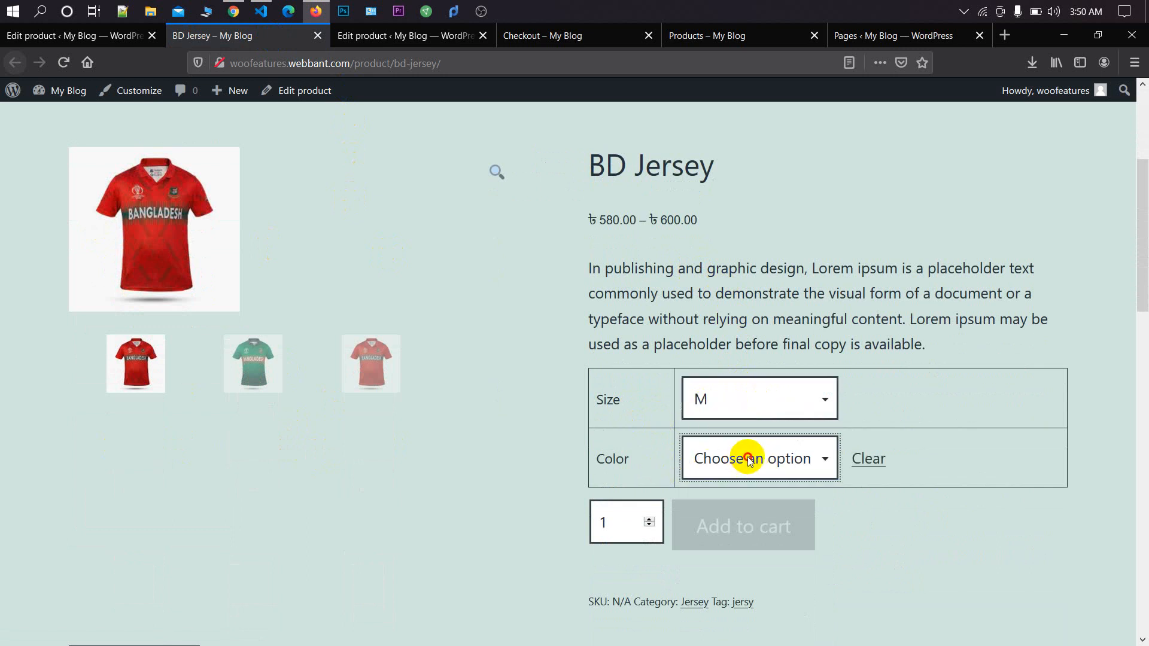
click(751, 507)
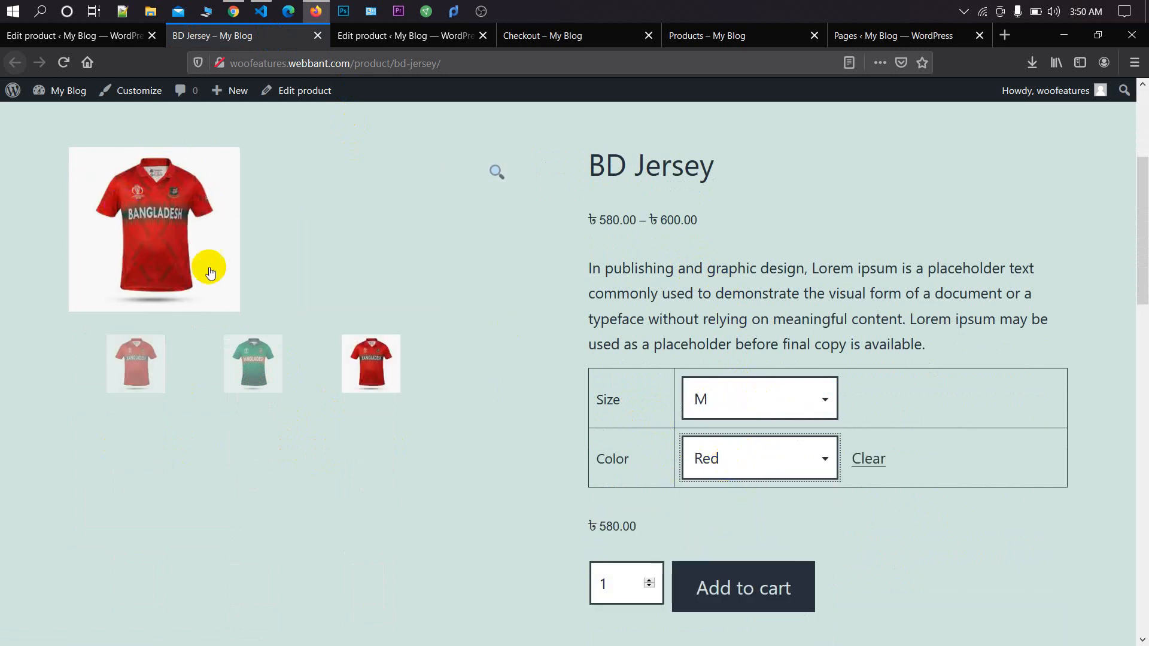
Step: Switch the color to Green and examine the variation's image, price and page layout
click(736, 460)
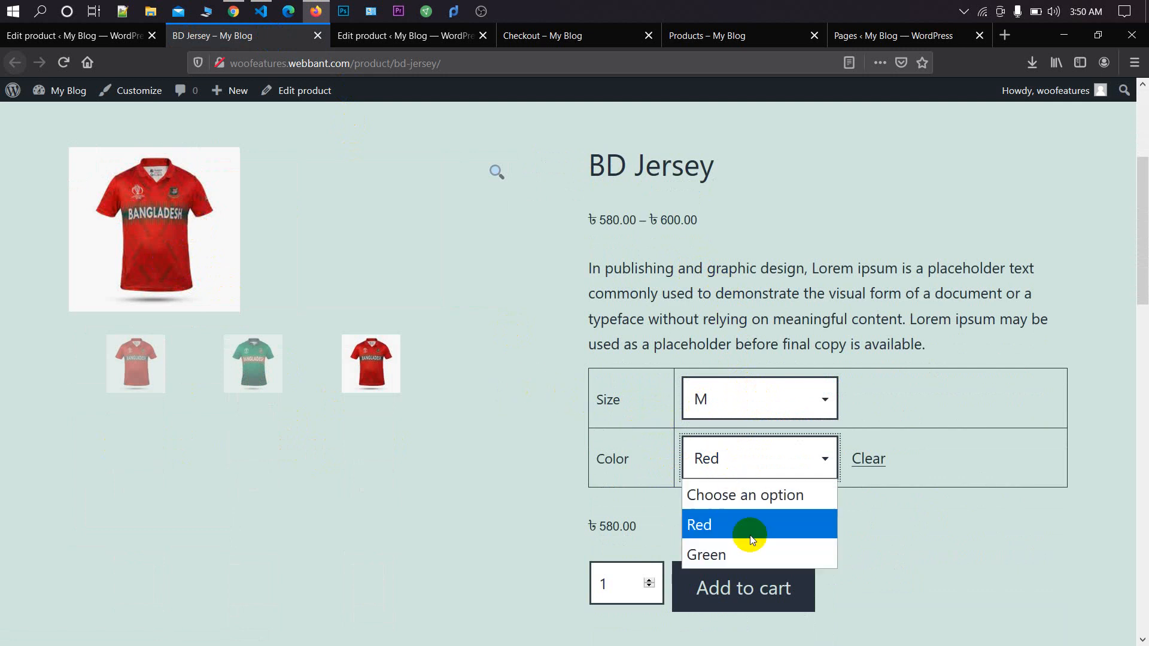
click(753, 554)
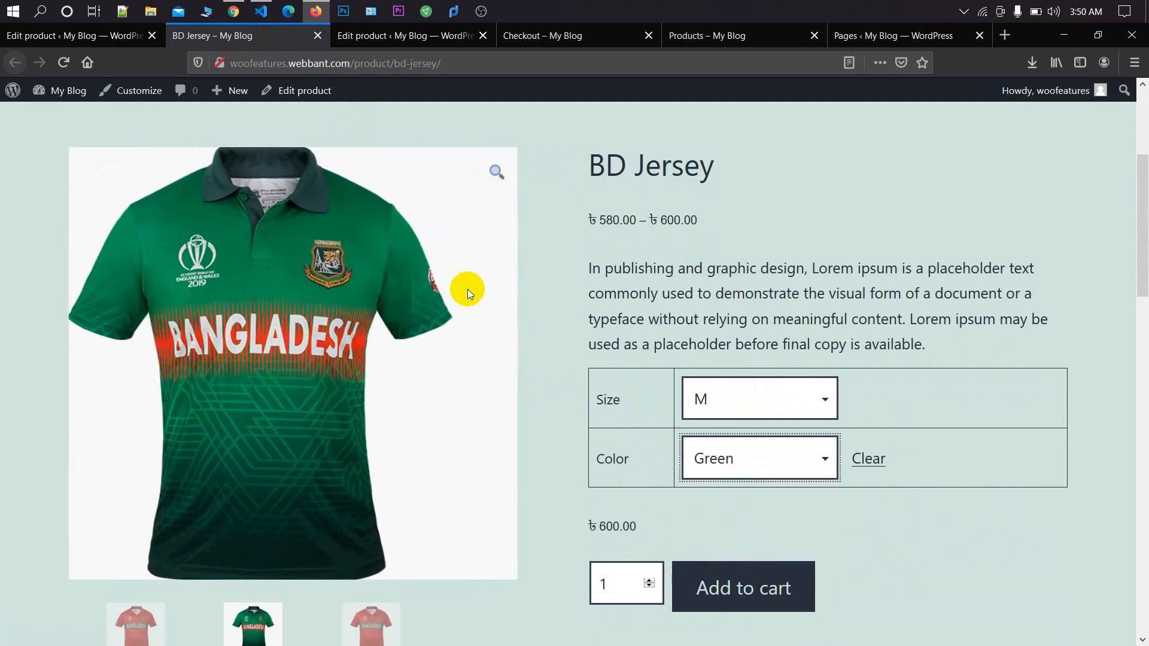
scroll(468, 289, down, 3)
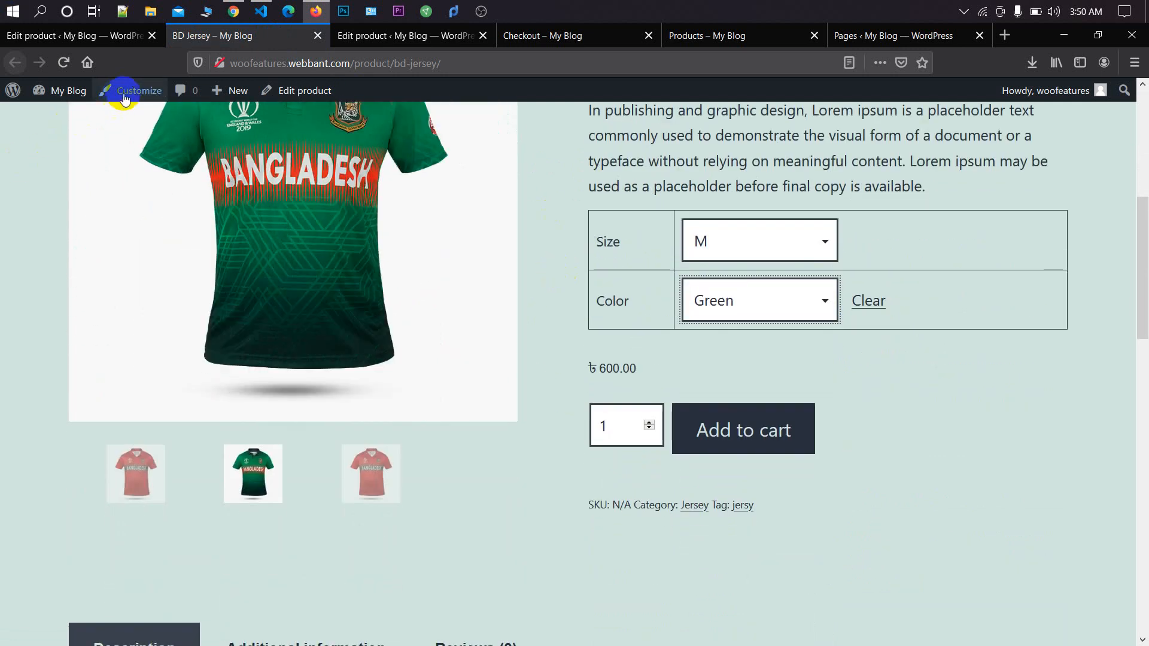
scroll(381, 209, up, 3)
scroll(373, 210, up, 2)
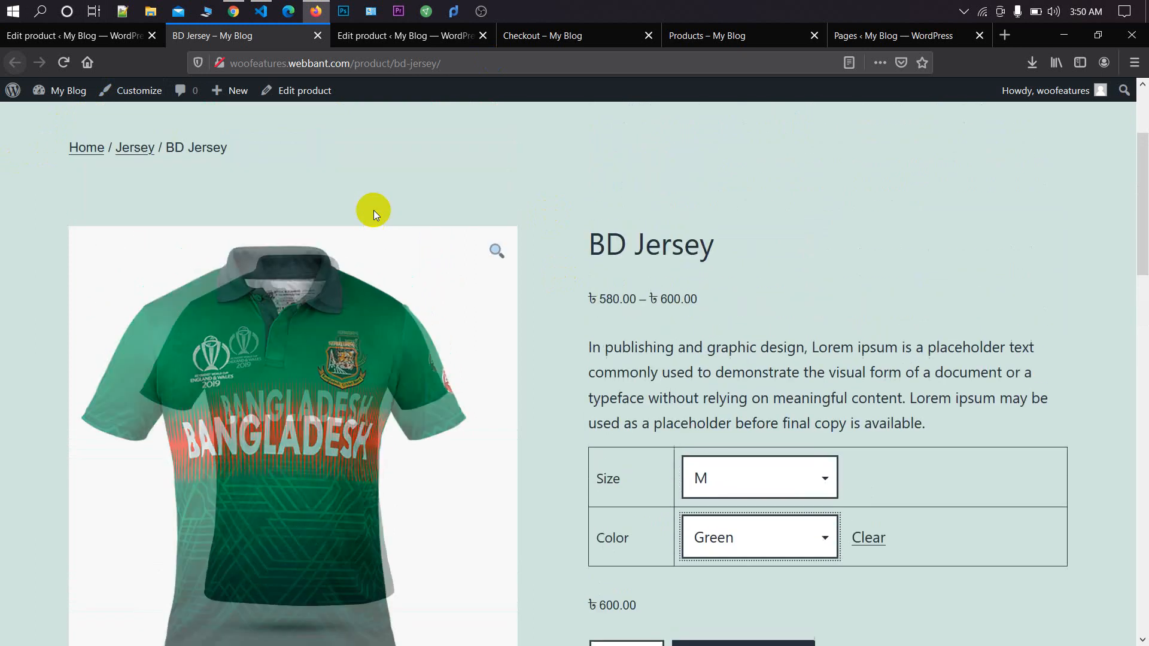
scroll(370, 207, up, 2)
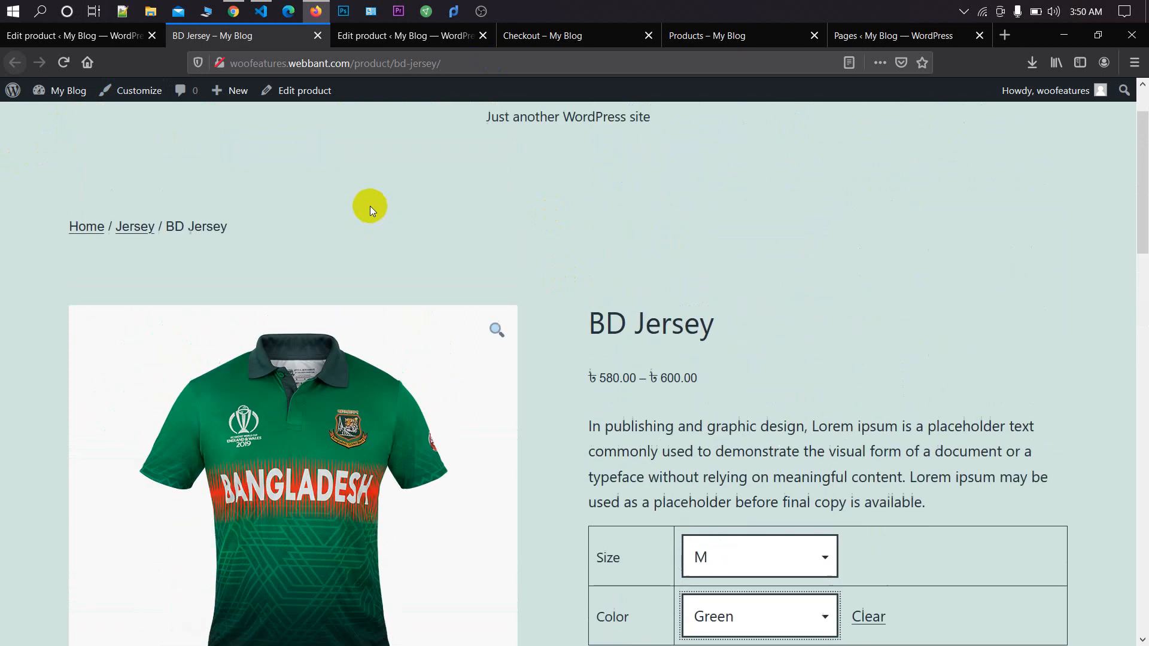
scroll(369, 206, up, 2)
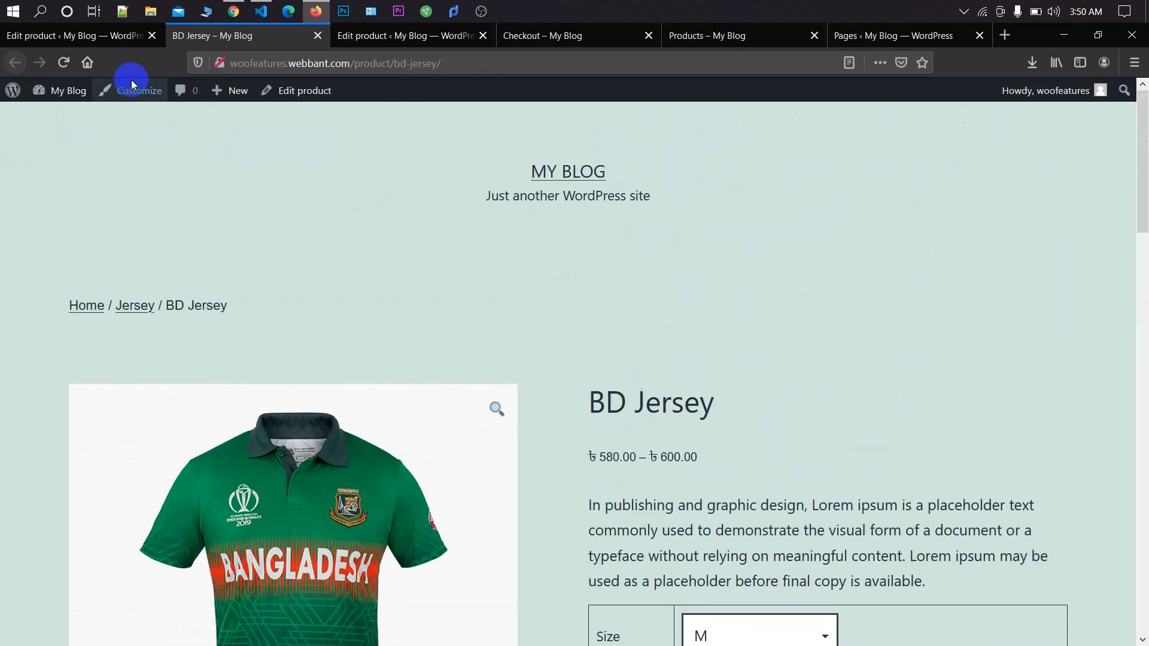
click(93, 36)
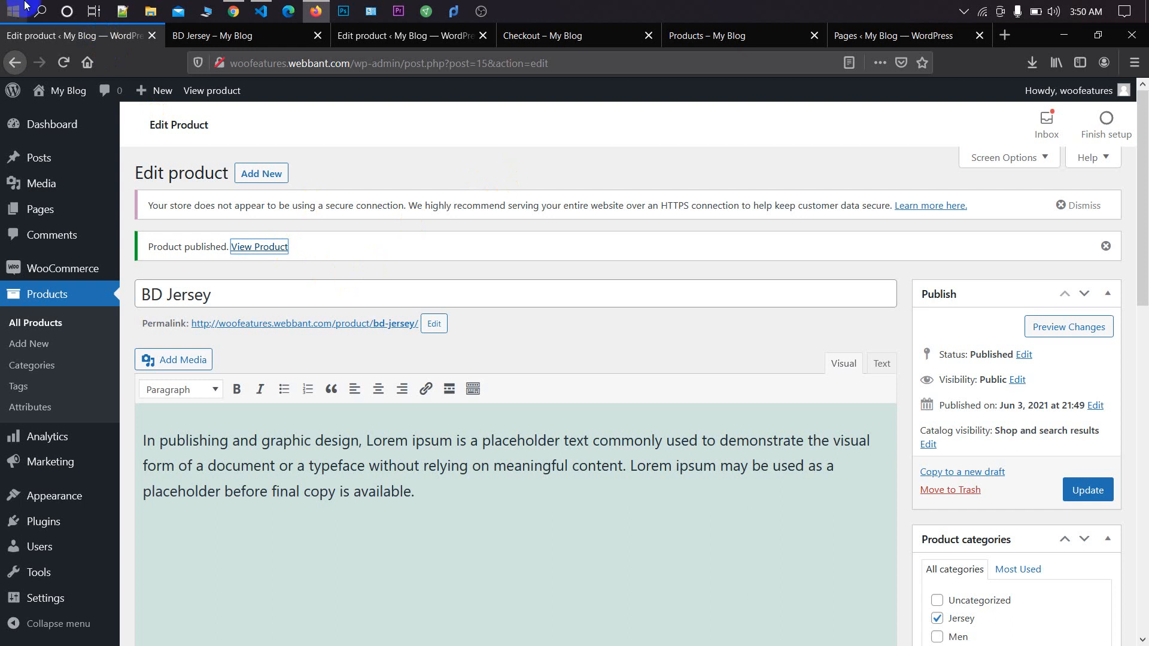
click(964, 11)
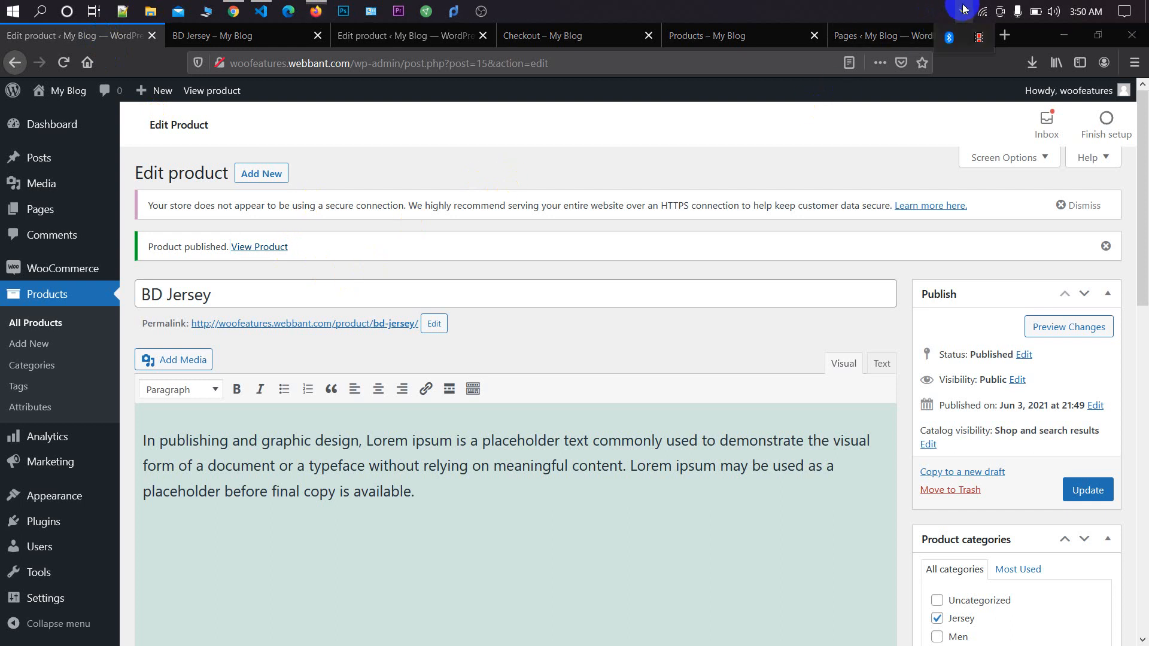
click(977, 37)
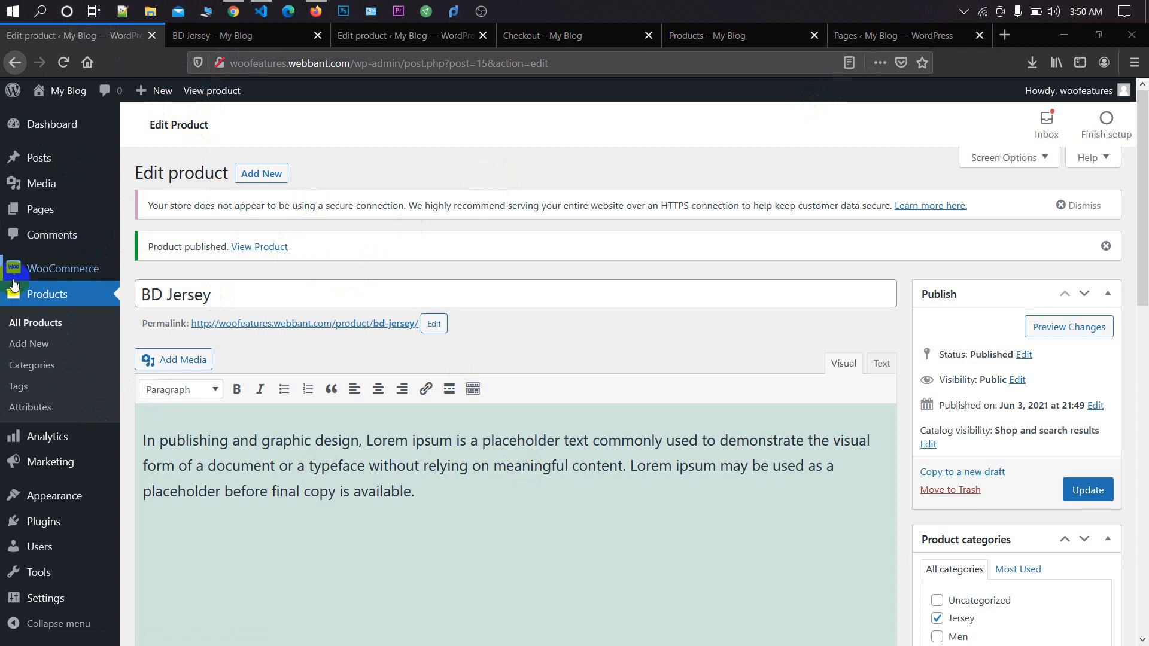
click(290, 41)
scroll(398, 313, down, 4)
scroll(231, 188, up, 4)
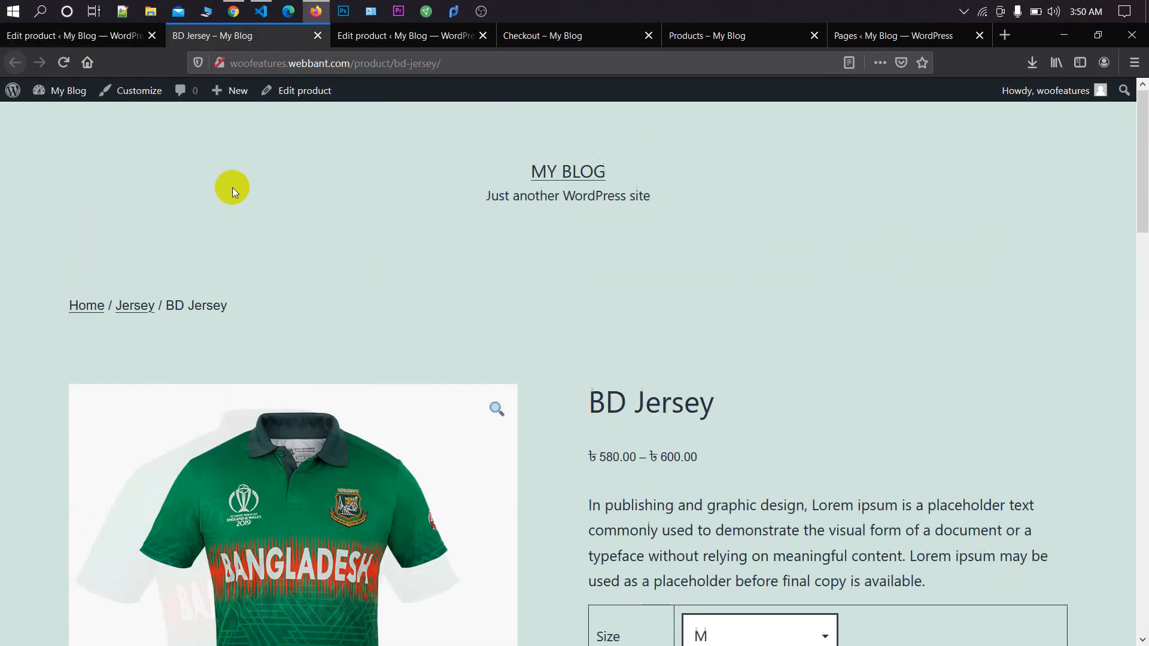
Step: Activate the installed Astra theme for the site from the WordPress admin
click(109, 47)
scroll(66, 418, down, 3)
mouse_move(88, 500)
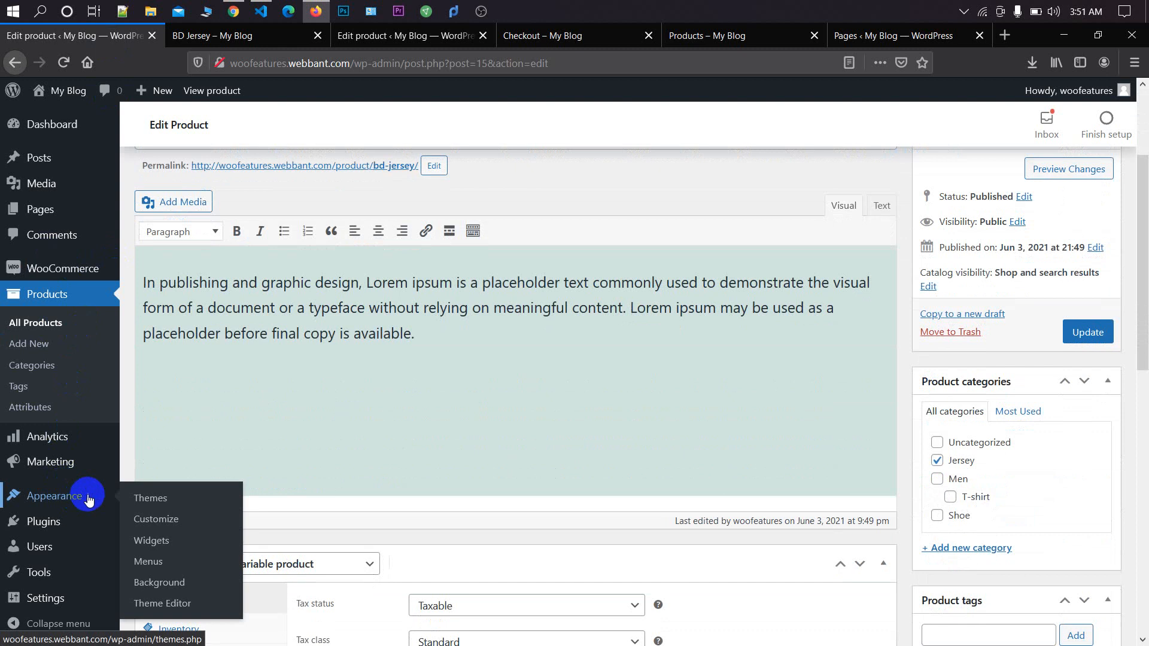
click(181, 497)
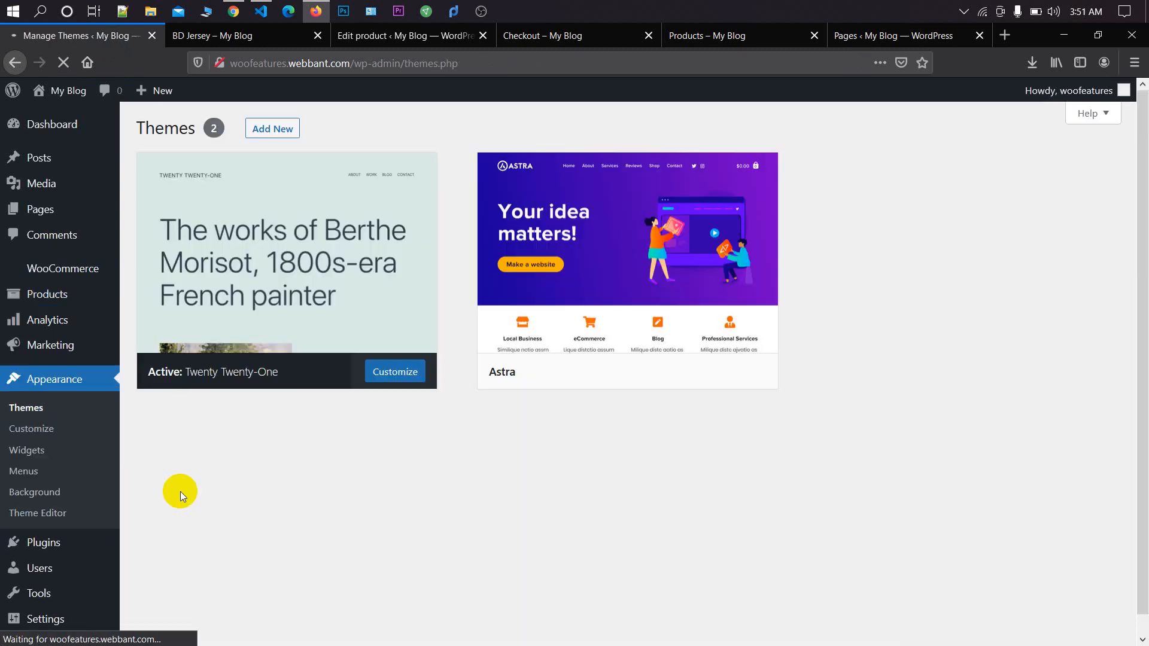
mouse_move(598, 287)
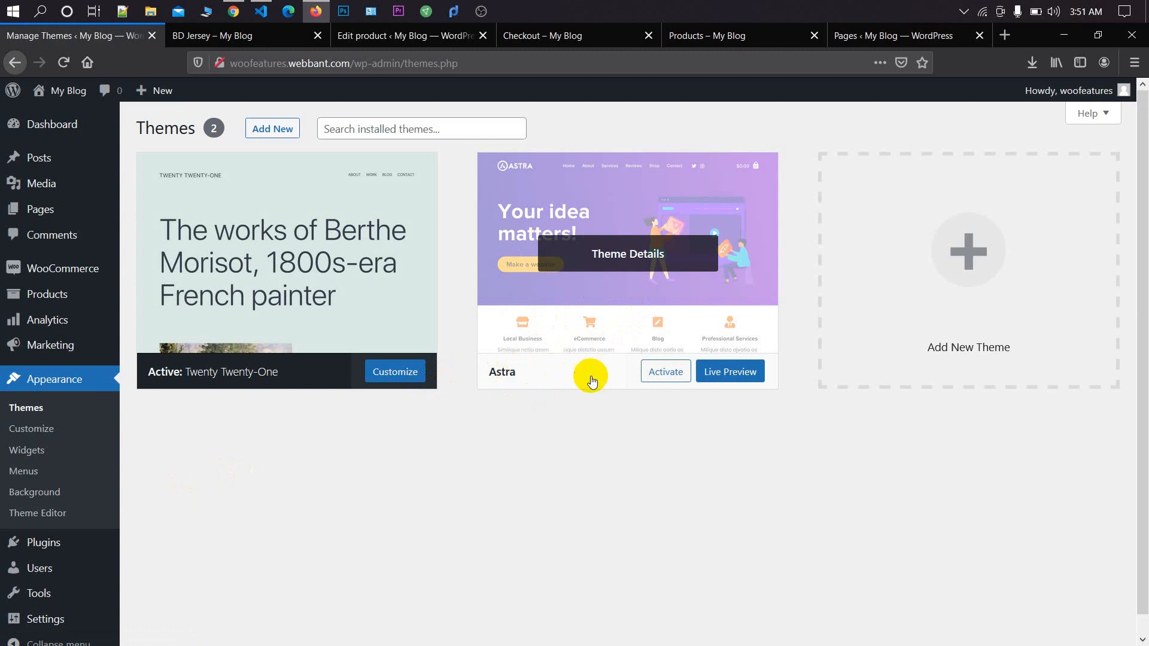
click(665, 372)
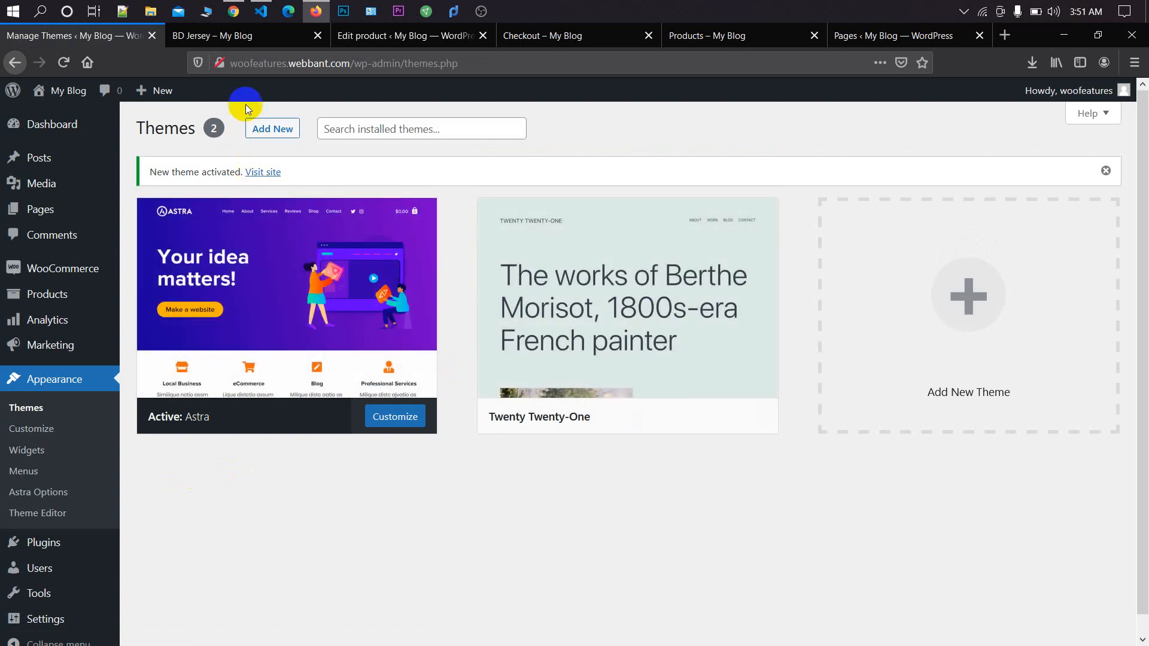
Step: Reload the BD Jersey product page and choose size M and color Red to check the variation under the Astra theme
click(261, 39)
click(289, 55)
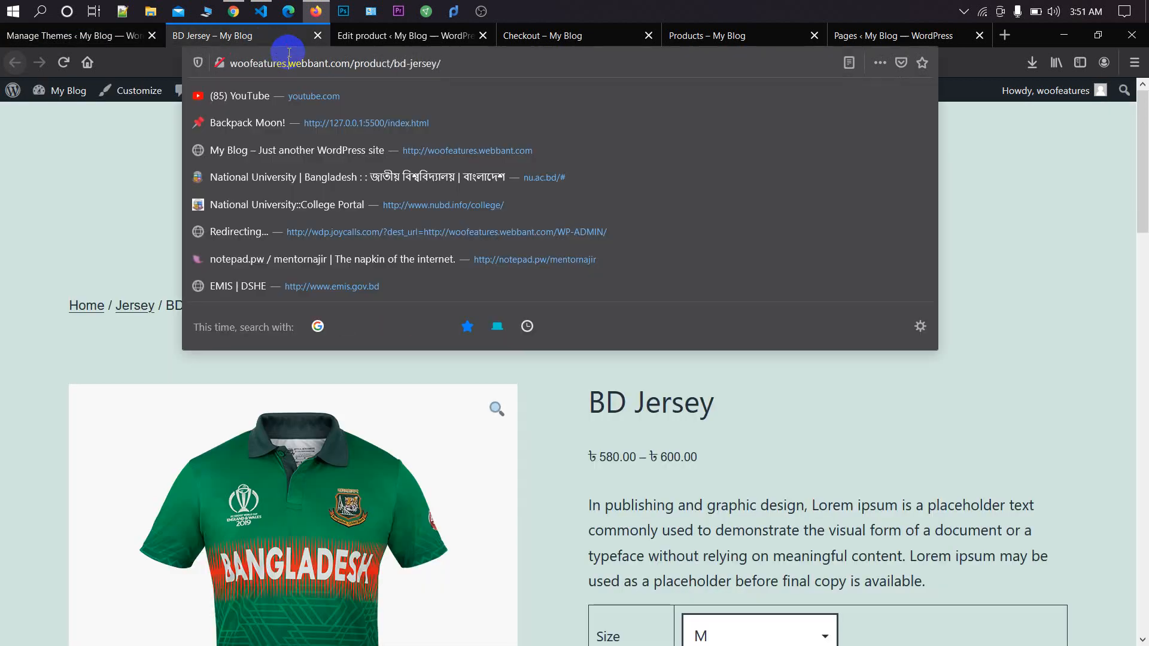
key(Return)
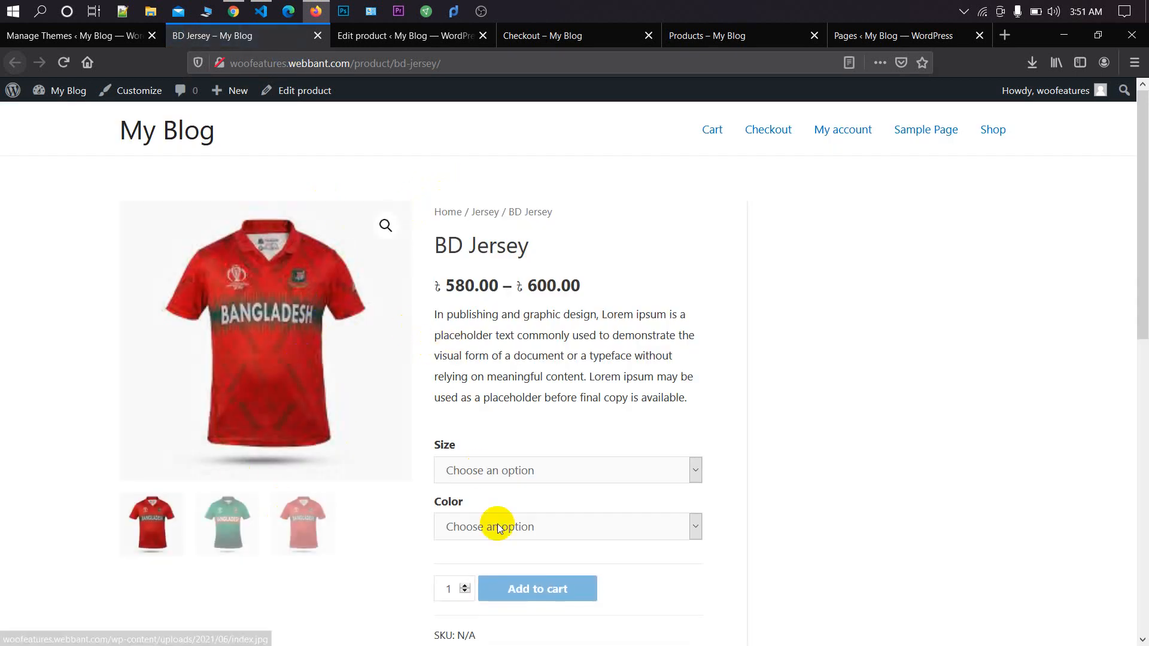
click(530, 471)
click(521, 517)
click(525, 531)
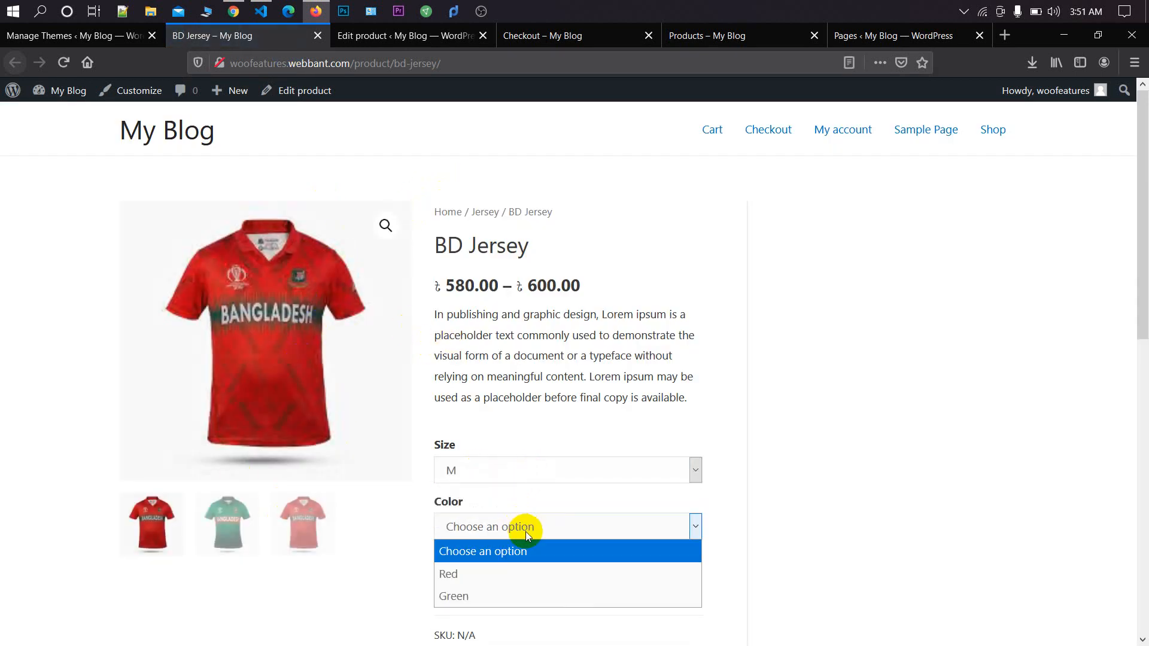
click(525, 575)
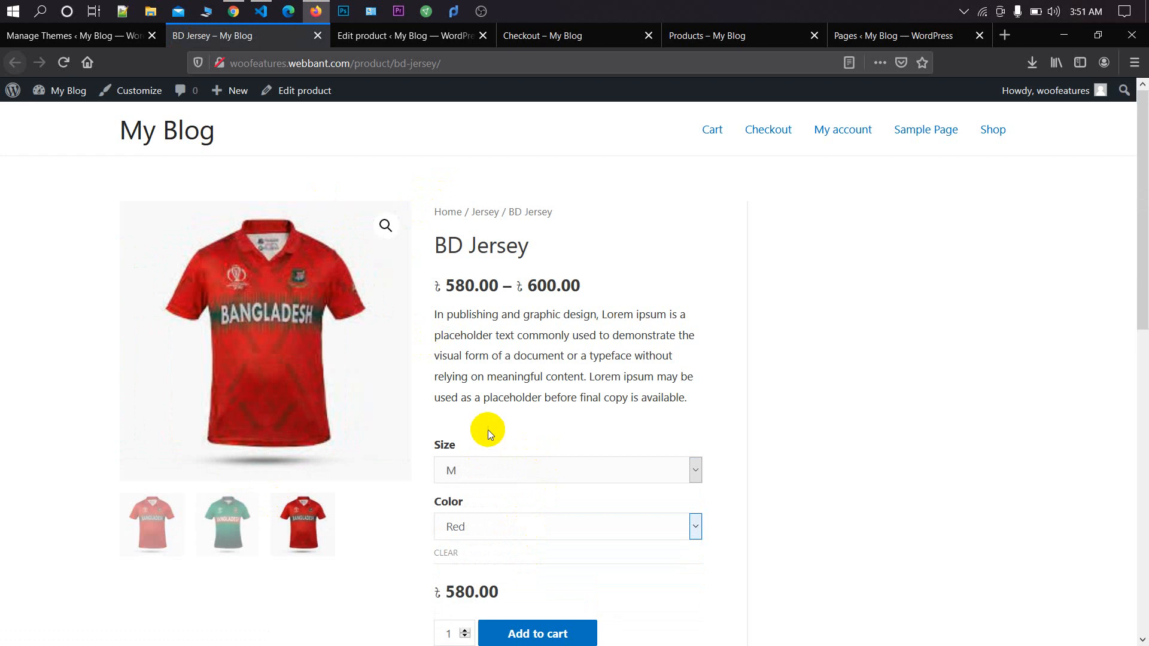
scroll(501, 435, down, 2)
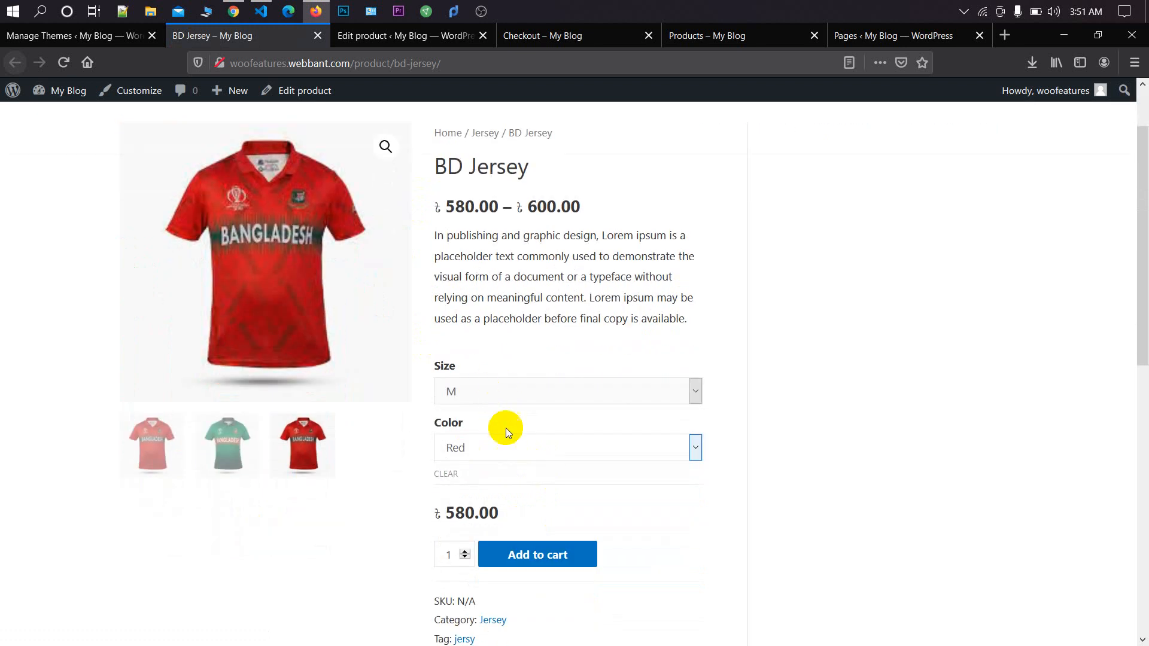
Step: Search the plugin directory for "variations" and activate Variation Swatches for WooCommerce
click(90, 36)
scroll(96, 413, down, 1)
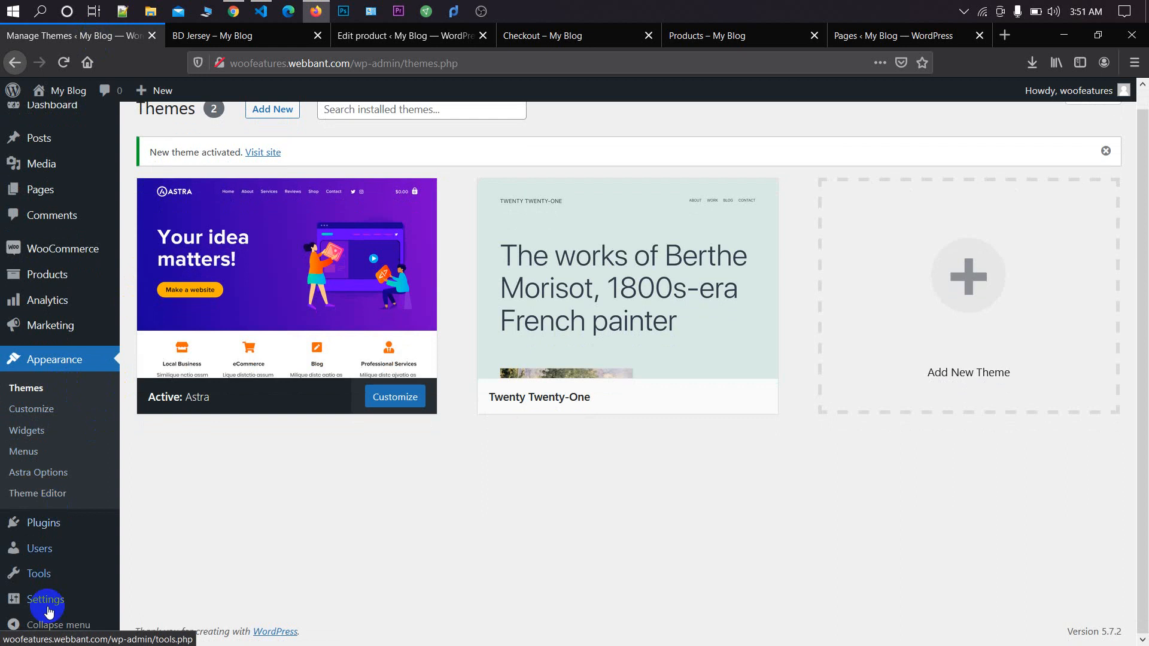
mouse_move(87, 525)
click(148, 544)
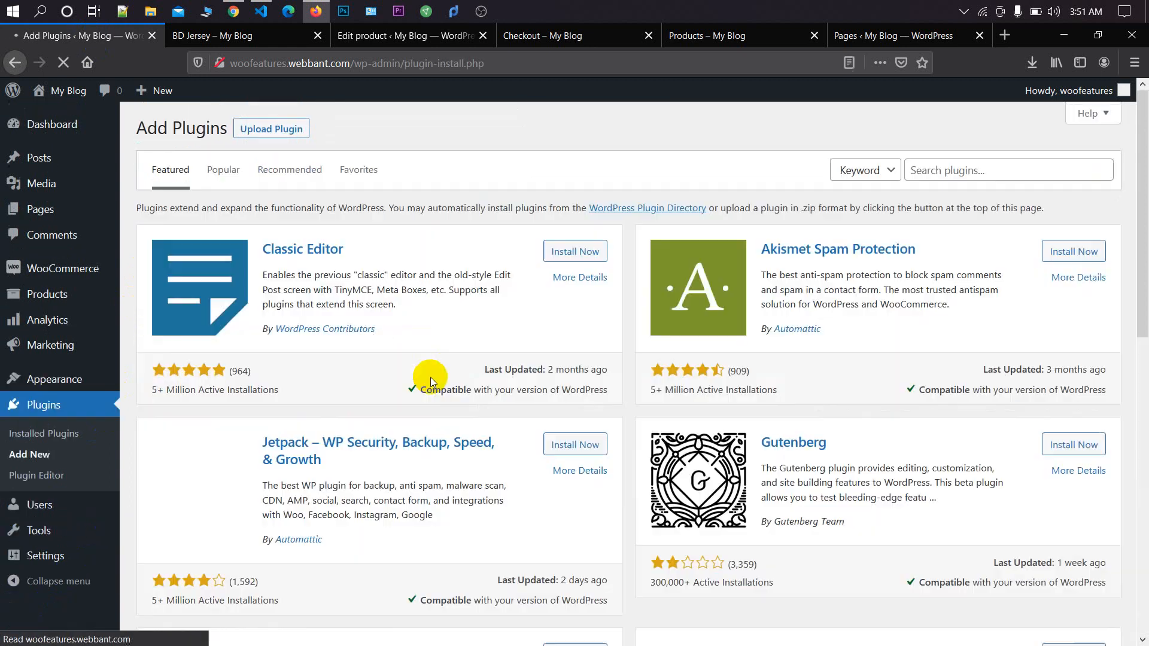
click(918, 170)
text(variations)
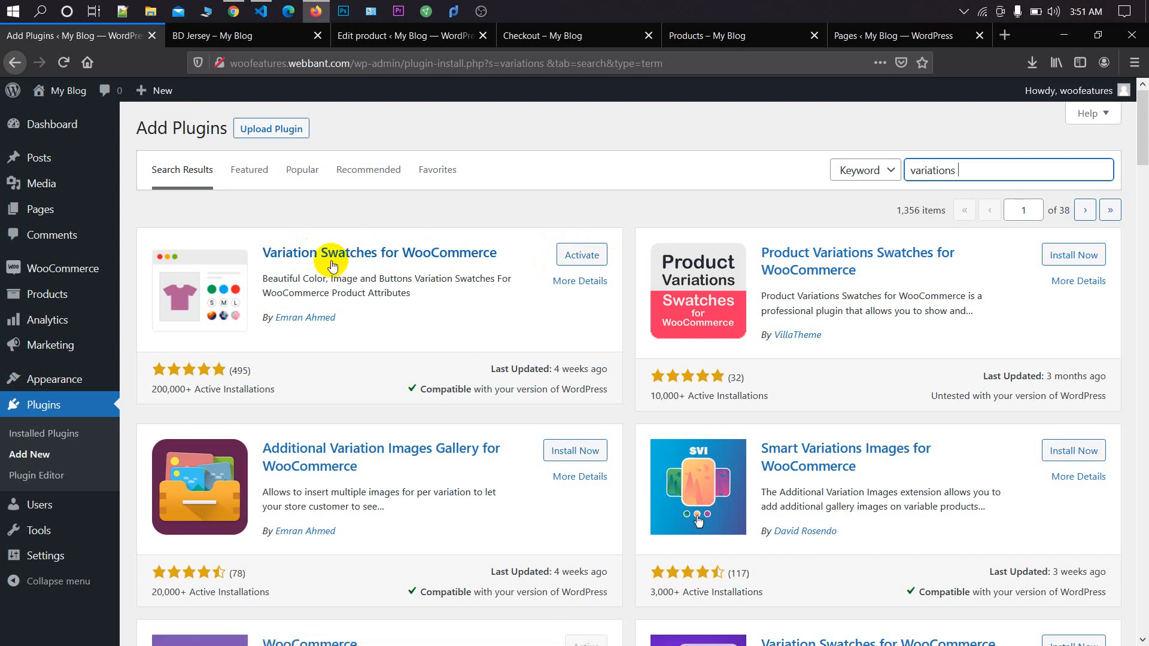
click(566, 259)
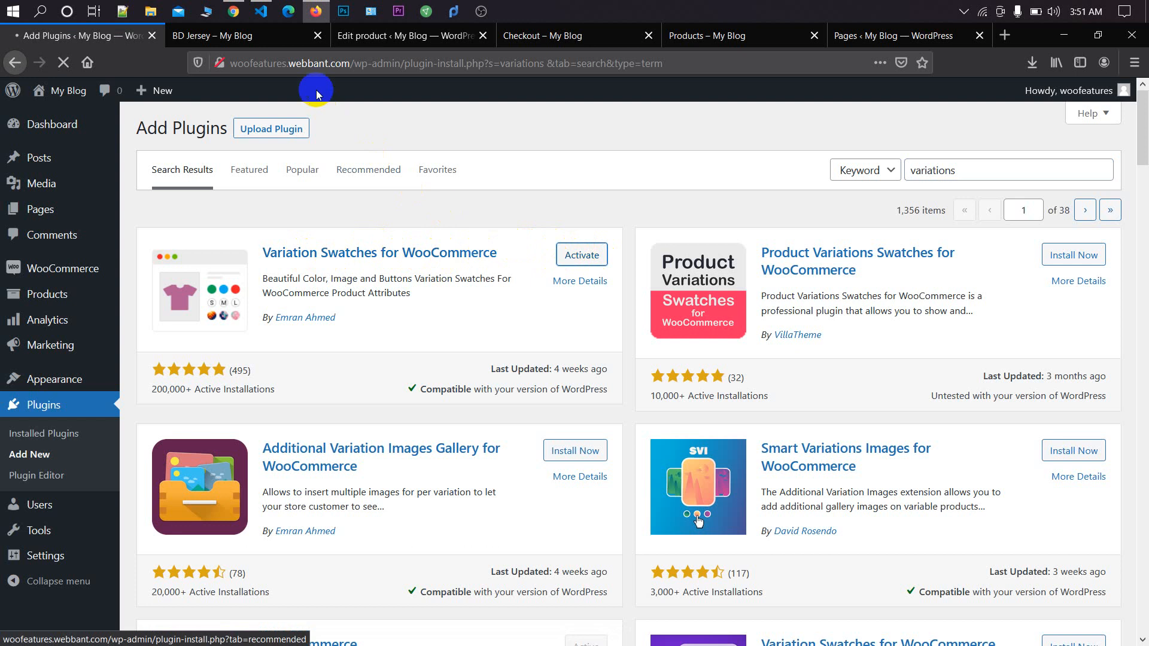
Step: Reload the BD Jersey product page and examine its size and color options with the swatches plugin active
click(281, 36)
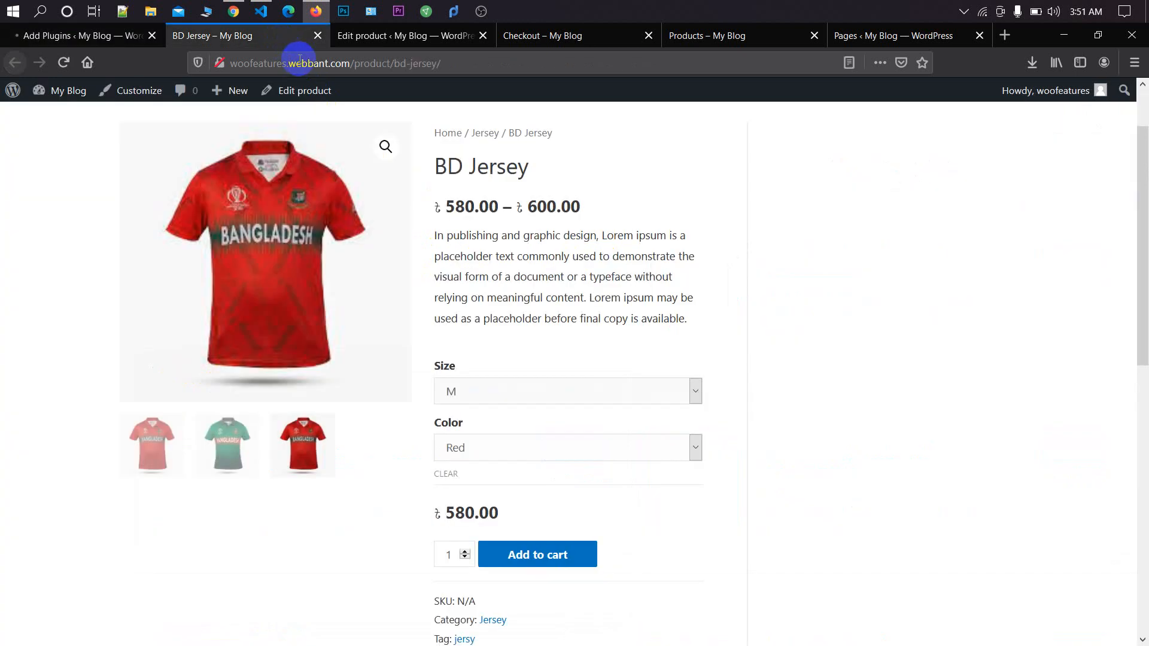
click(336, 66)
key(Return)
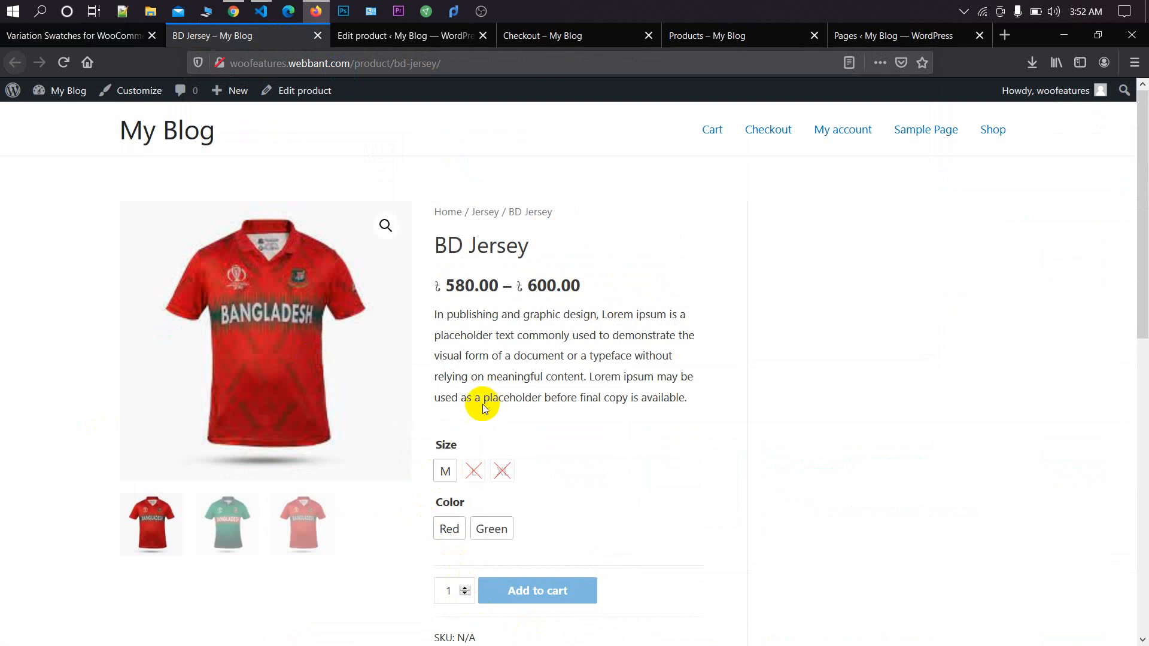
scroll(451, 479, down, 2)
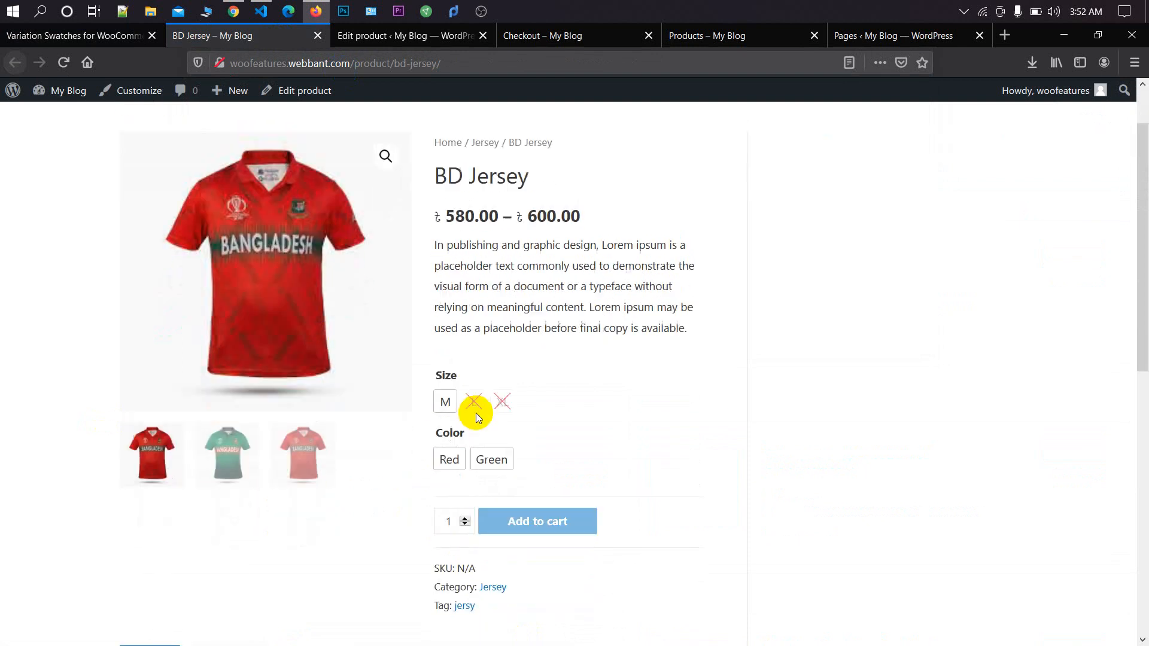
Step: Add the BD Jersey in size M and color Green to the cart and view the cart
click(446, 393)
click(494, 454)
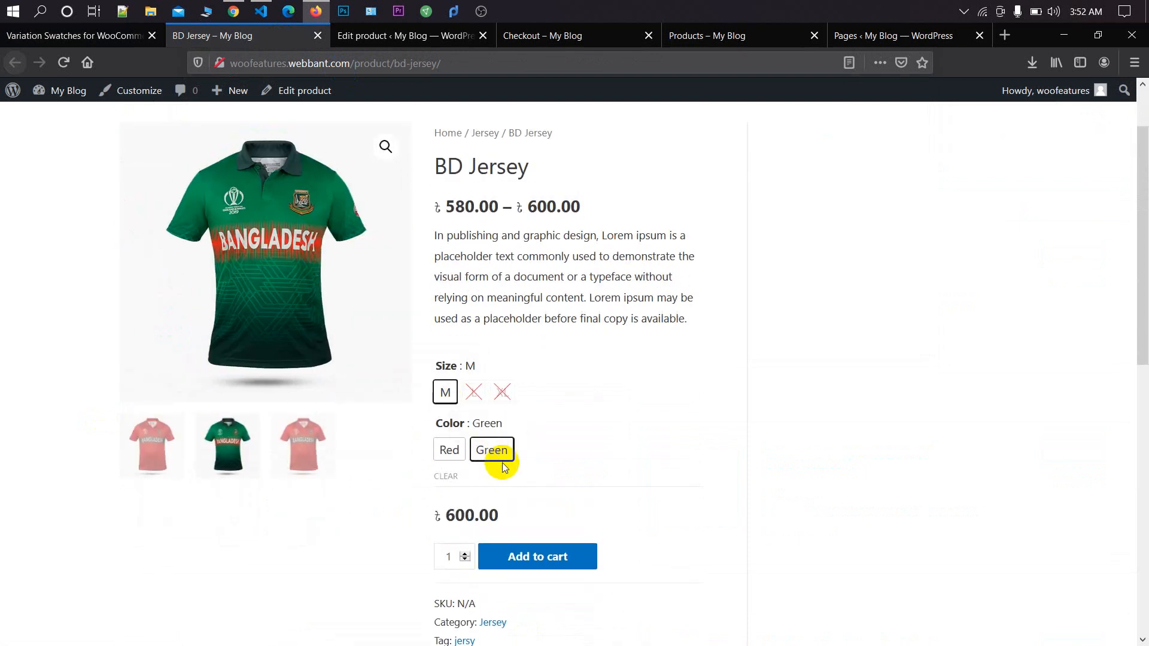
click(552, 558)
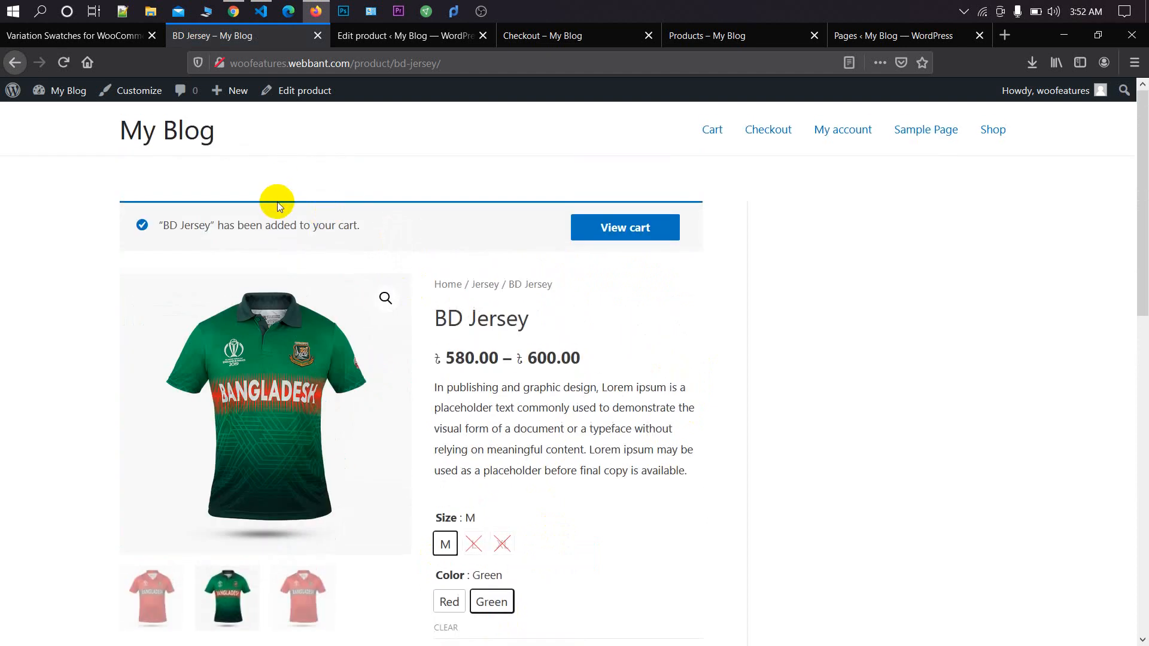
click(587, 226)
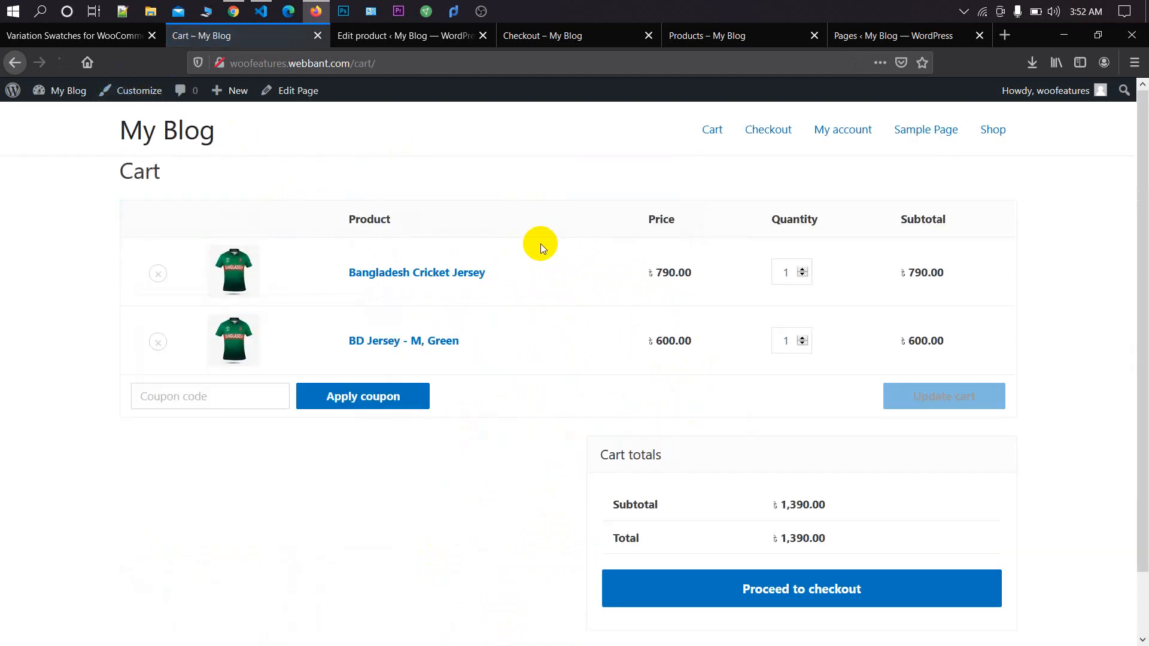
Step: Open the general WooCommerce settings in the WordPress admin and review the store address and selling location options
click(114, 35)
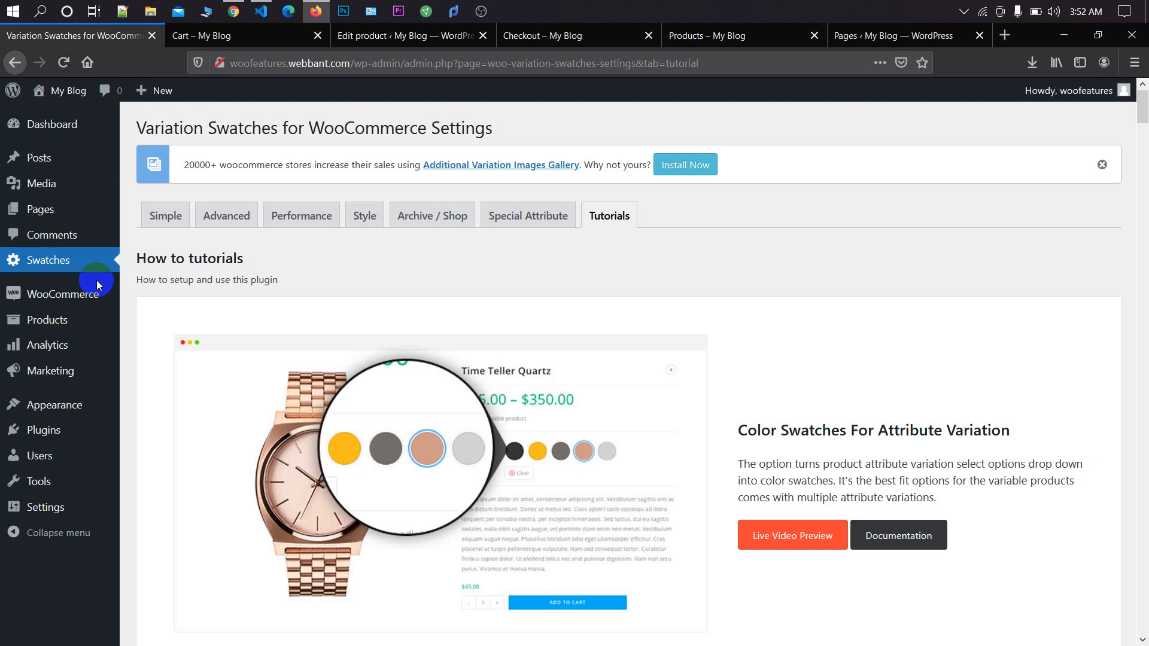
mouse_move(96, 292)
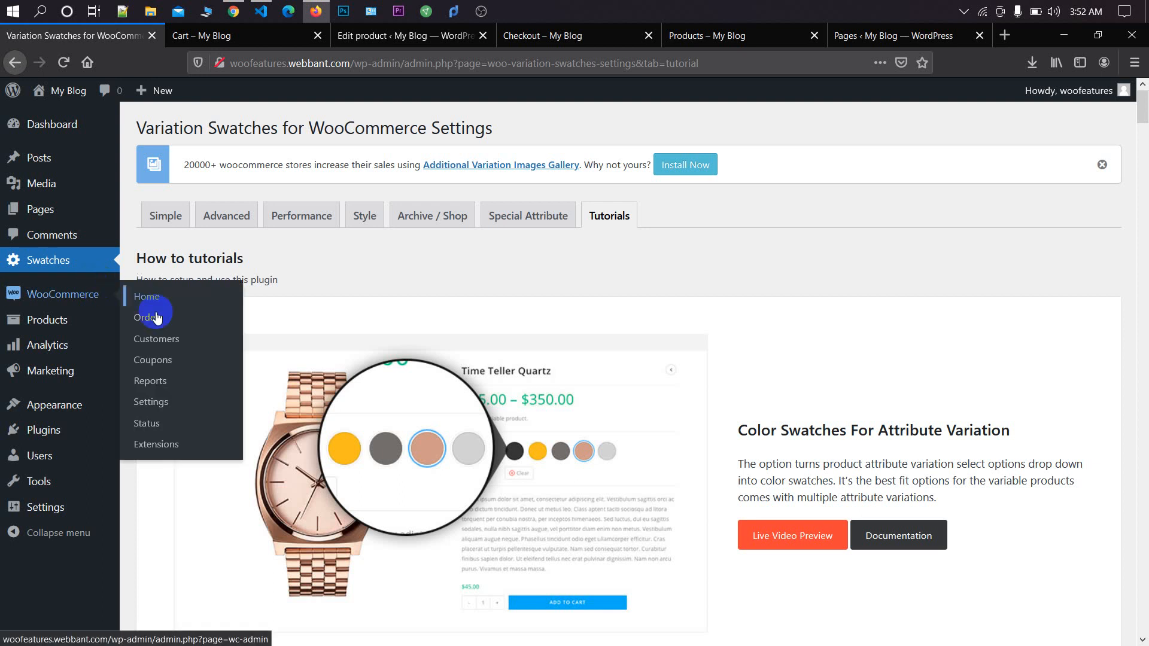
click(162, 408)
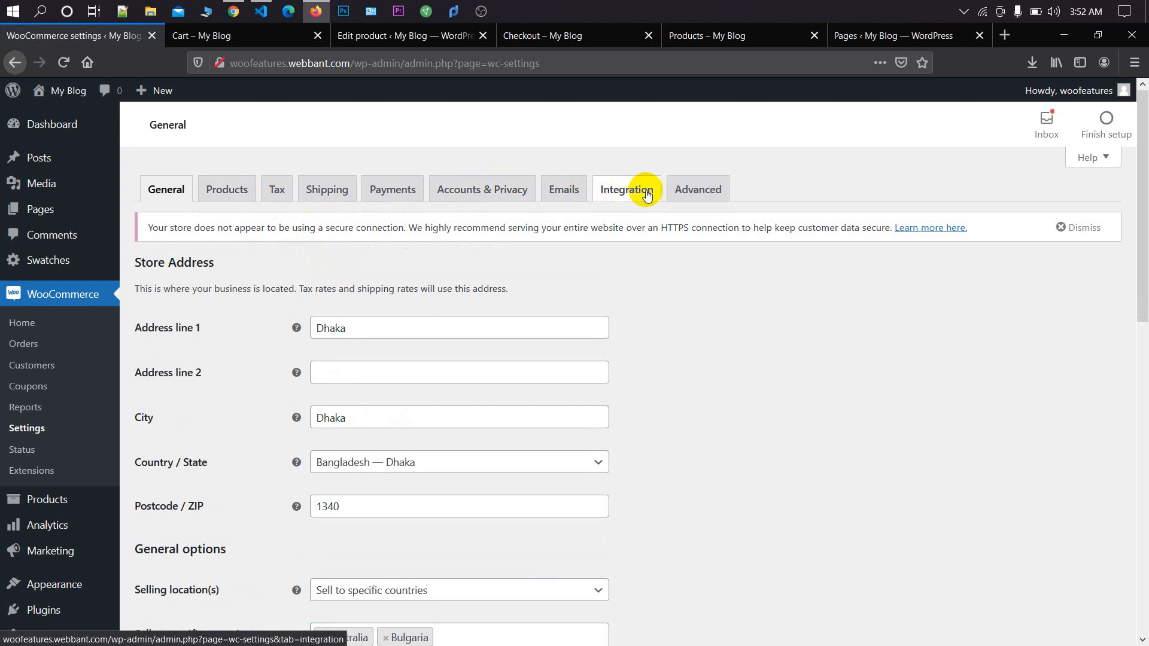
scroll(302, 264, down, 5)
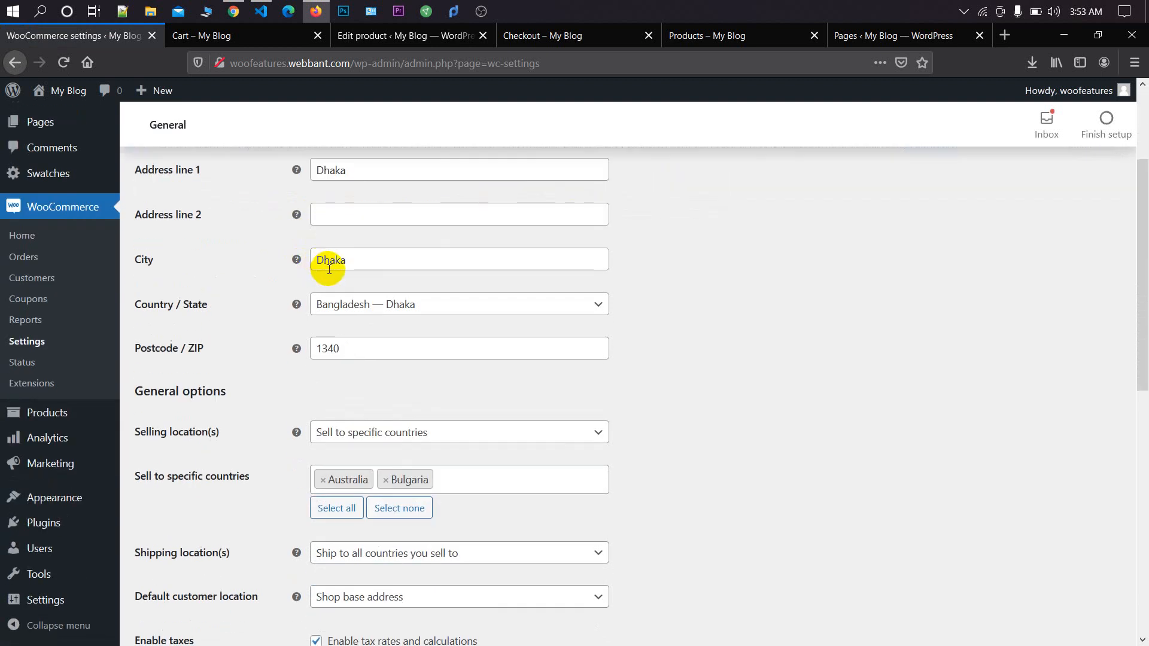
scroll(329, 269, up, 5)
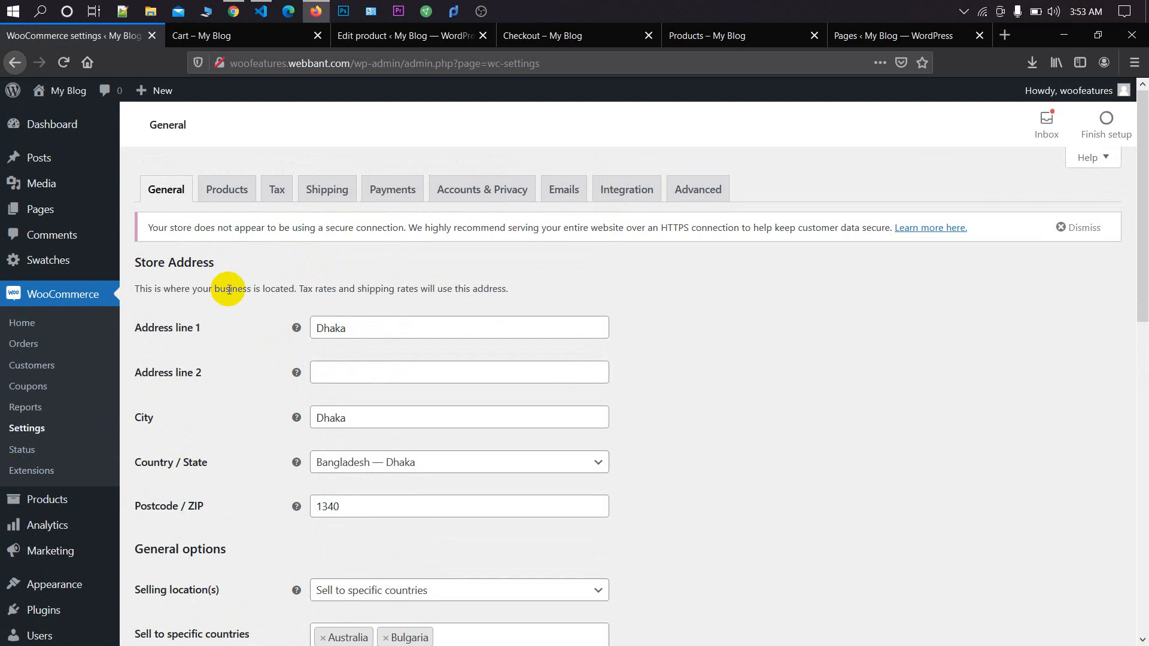